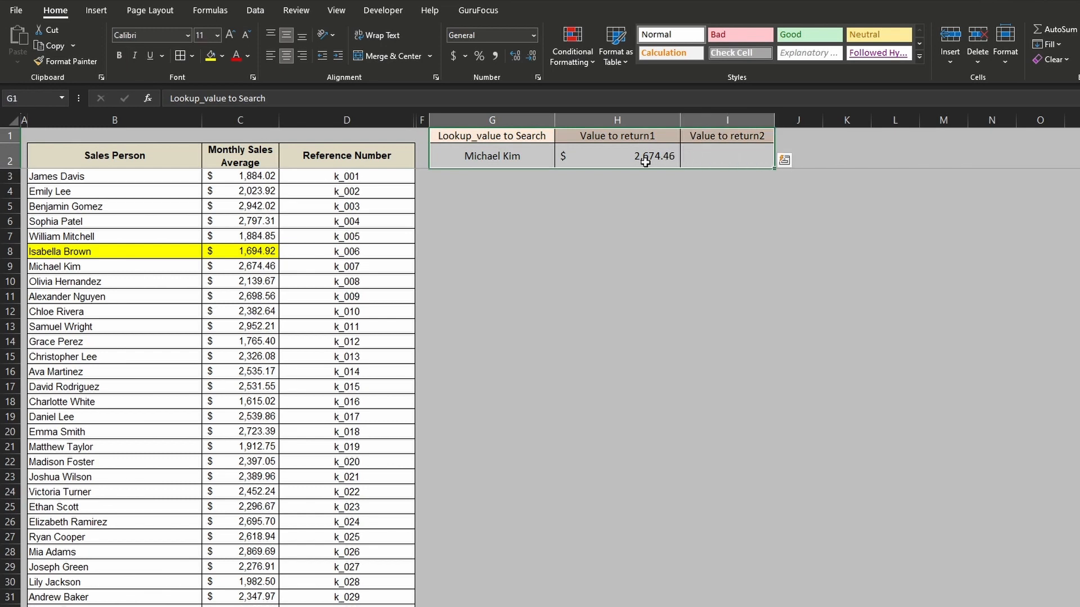
- Replace the lookup value in G2 with the full name of the salesperson listed in row 7
left_click(516, 154)
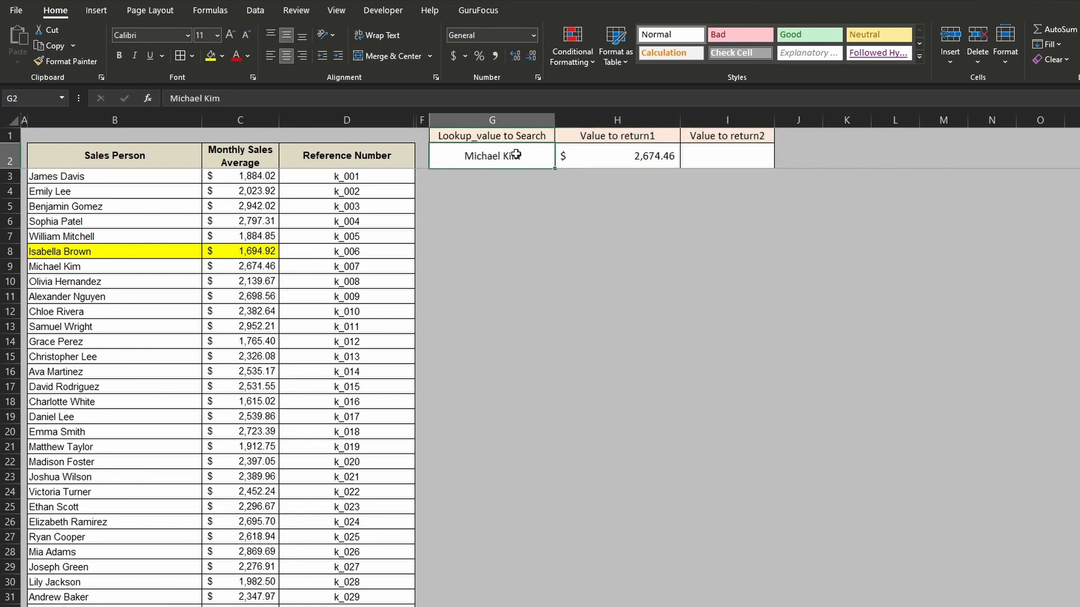
left_click(619, 160)
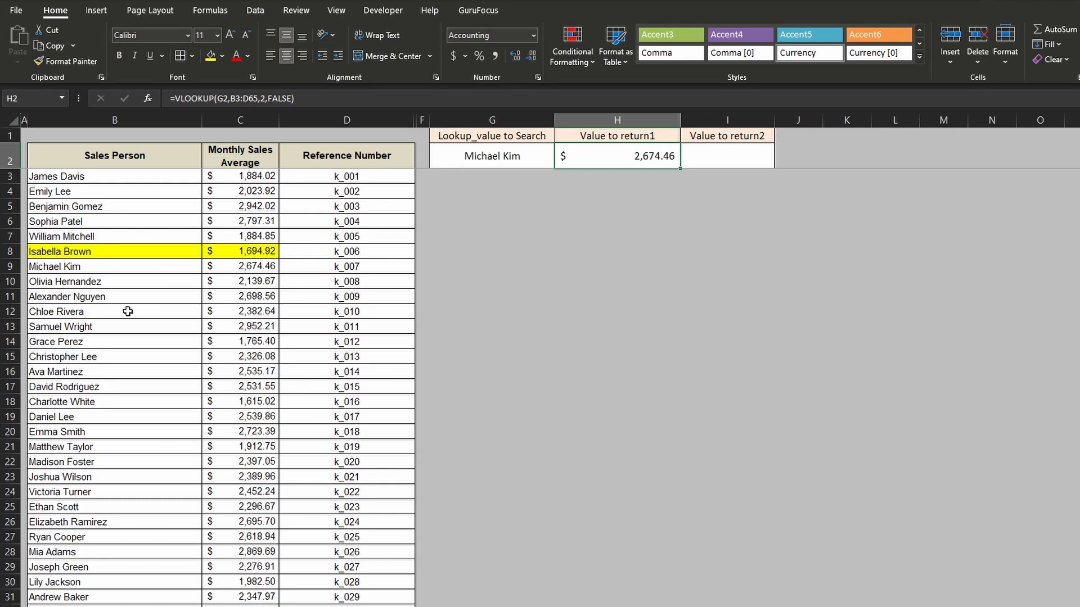
left_click(516, 153)
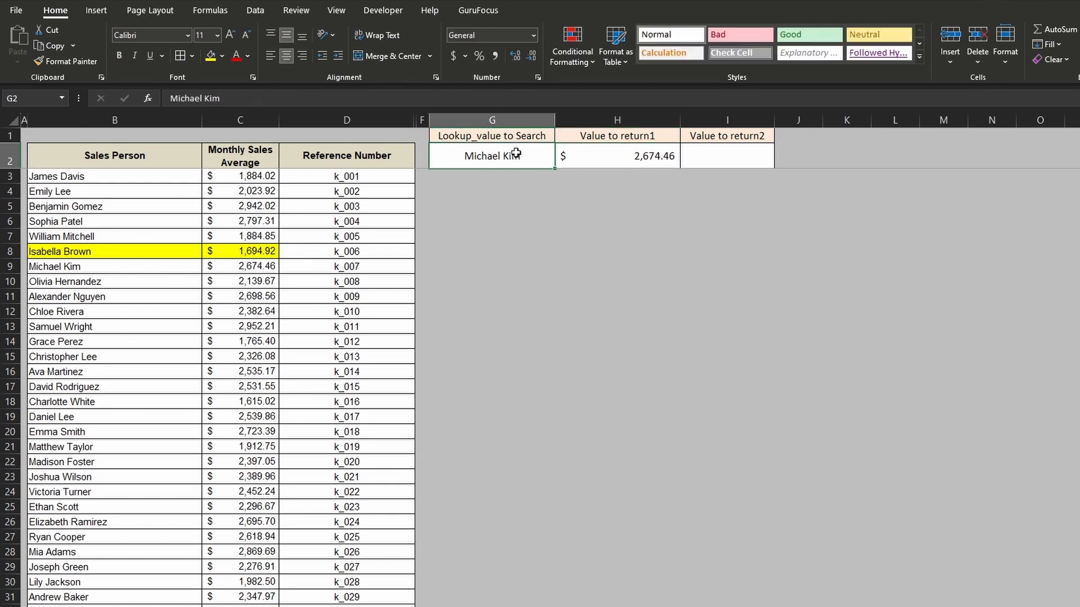
type("William Mitc")
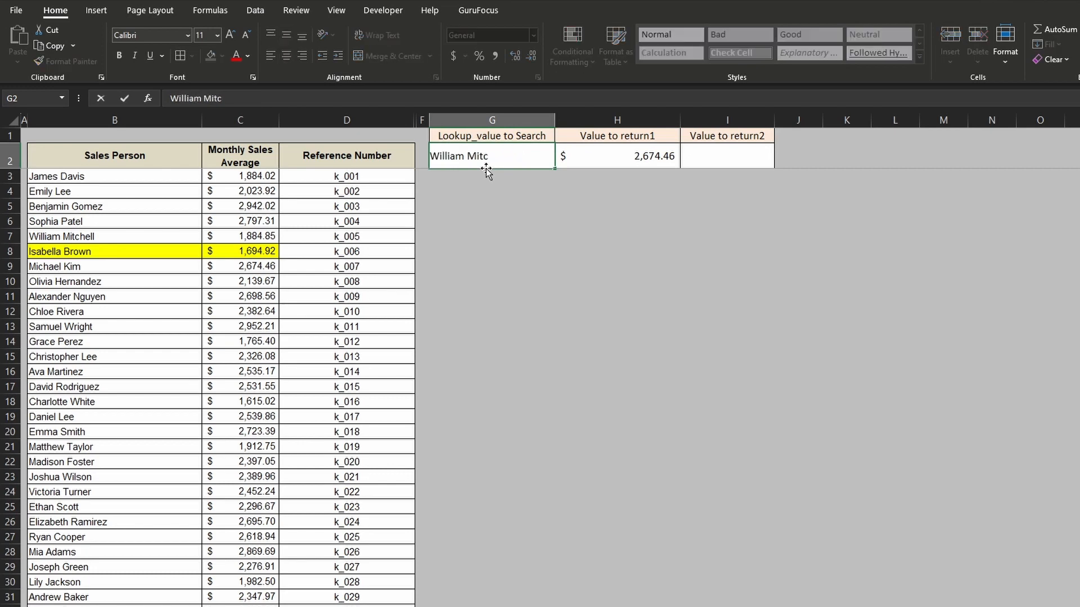
type("hell")
key("Return")
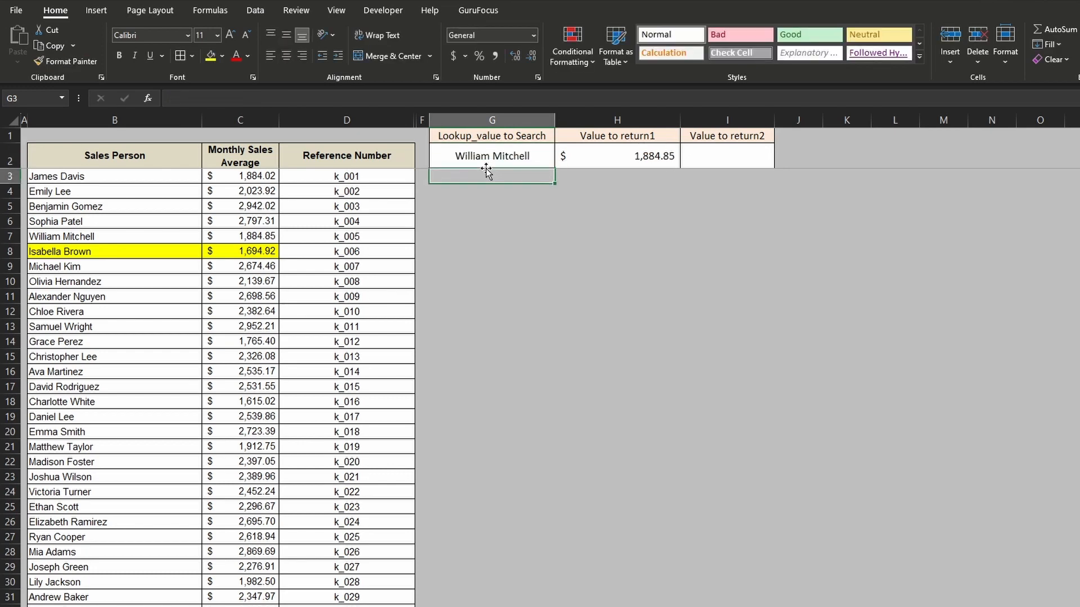
- Compare the VLOOKUP result in H2 with the matching salesperson's monthly sales average in row 7
left_click(616, 156)
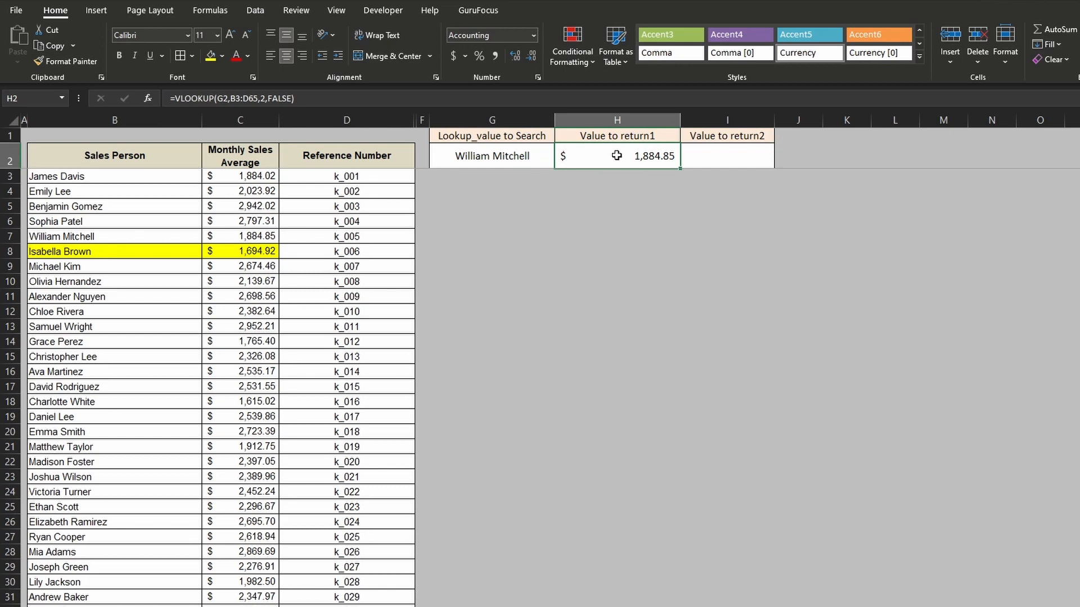
left_click(102, 236)
left_click(248, 236)
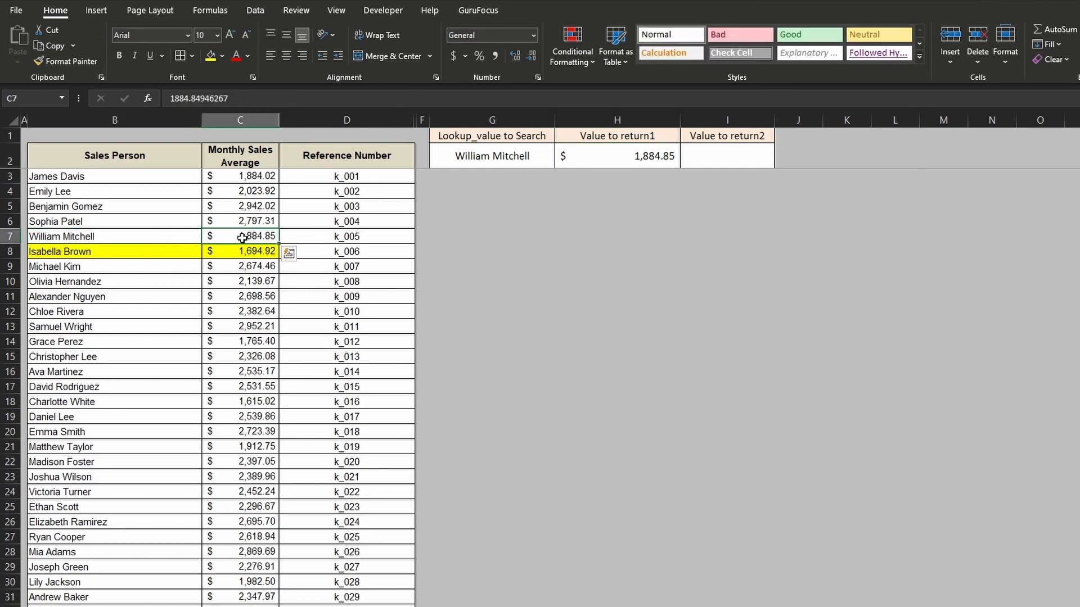
left_click(624, 155)
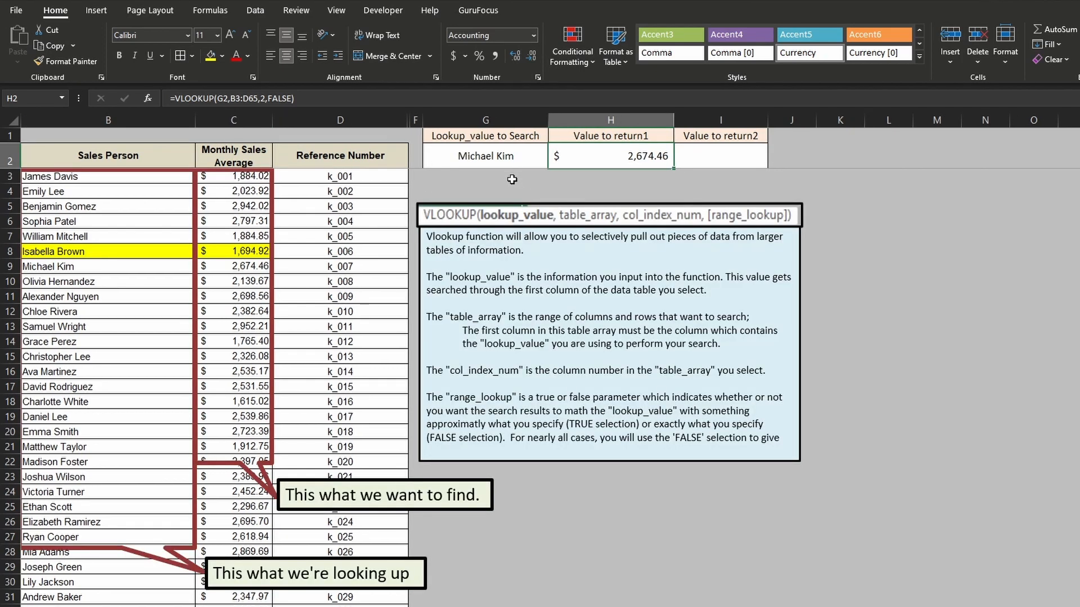
- Examine the lookup value in G2, the Sales Person column and the full data table in columns B to D
left_click(499, 156)
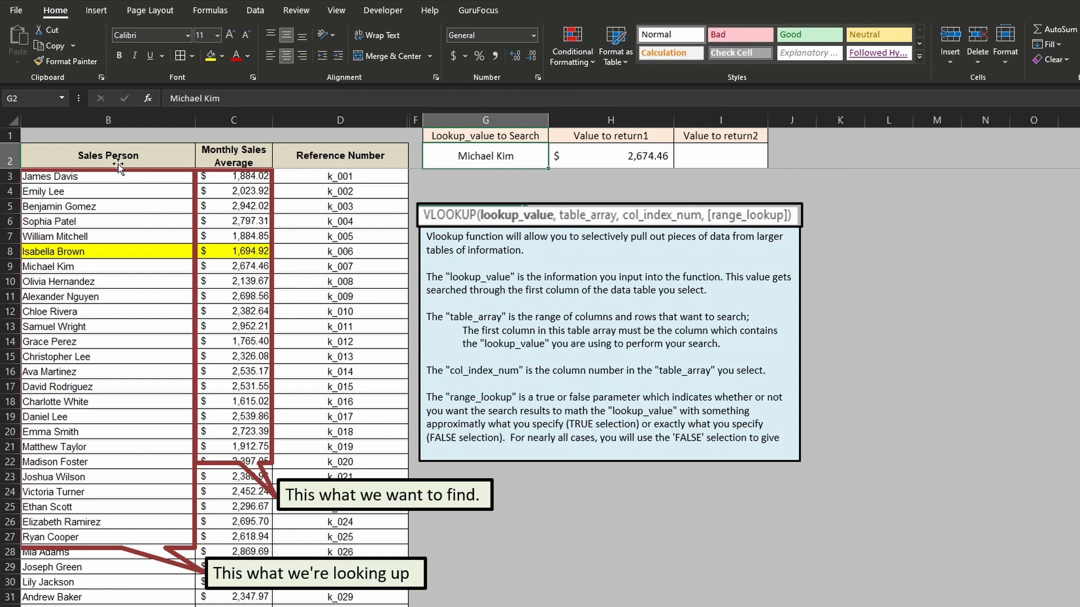
left_click_drag(112, 156, 275, 599)
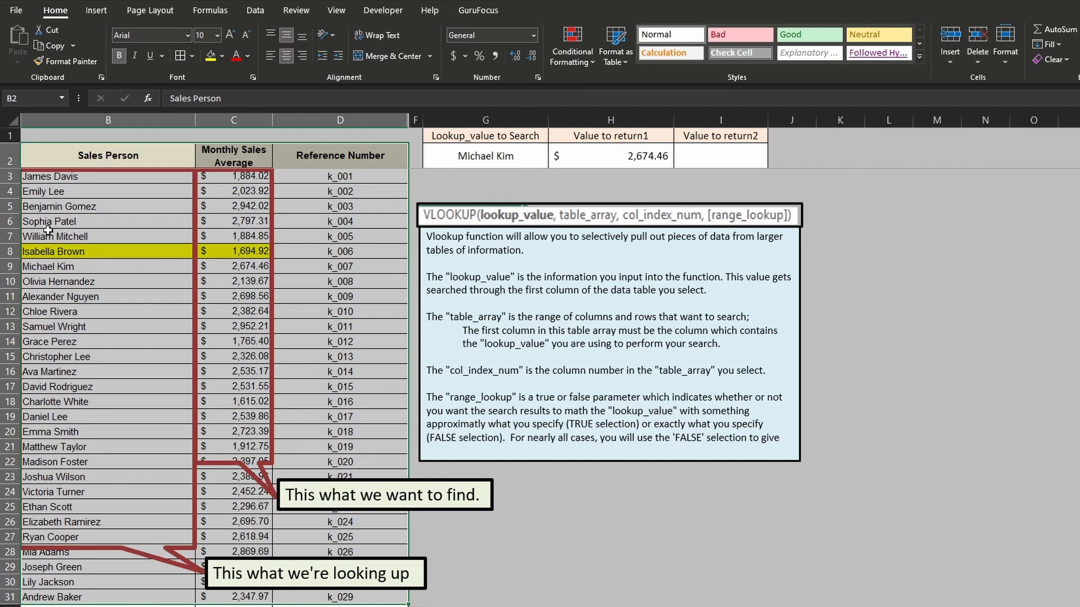
left_click(48, 225)
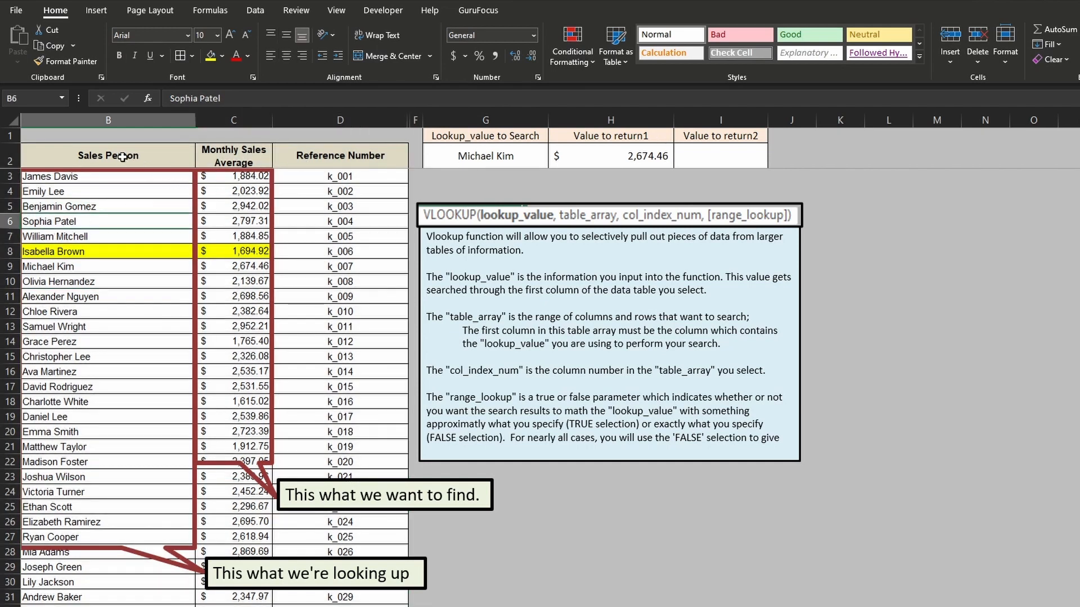
left_click_drag(119, 176, 95, 587)
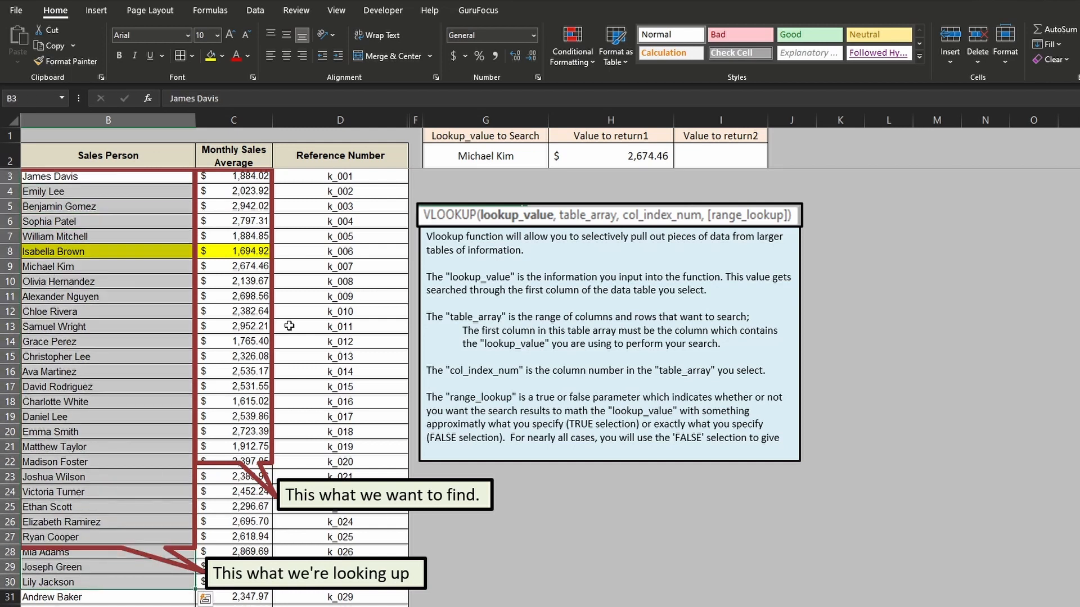
left_click(487, 163)
left_click_drag(234, 154, 343, 570)
left_click_drag(140, 152, 340, 582)
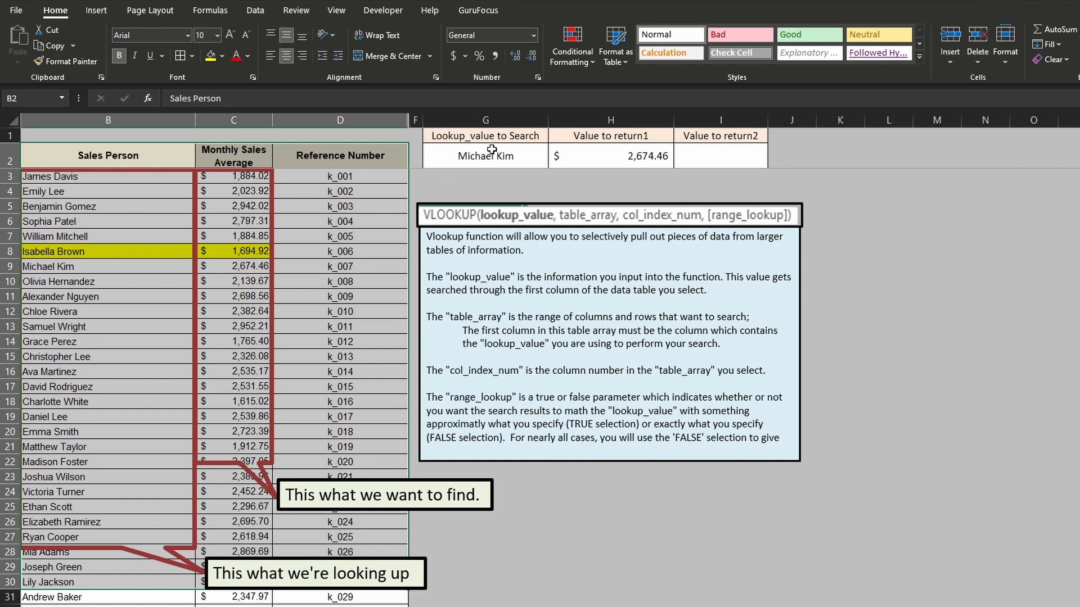
- Examine the table_array, col_index_num and range_lookup arguments of the VLOOKUP formula in H2
left_click(596, 152)
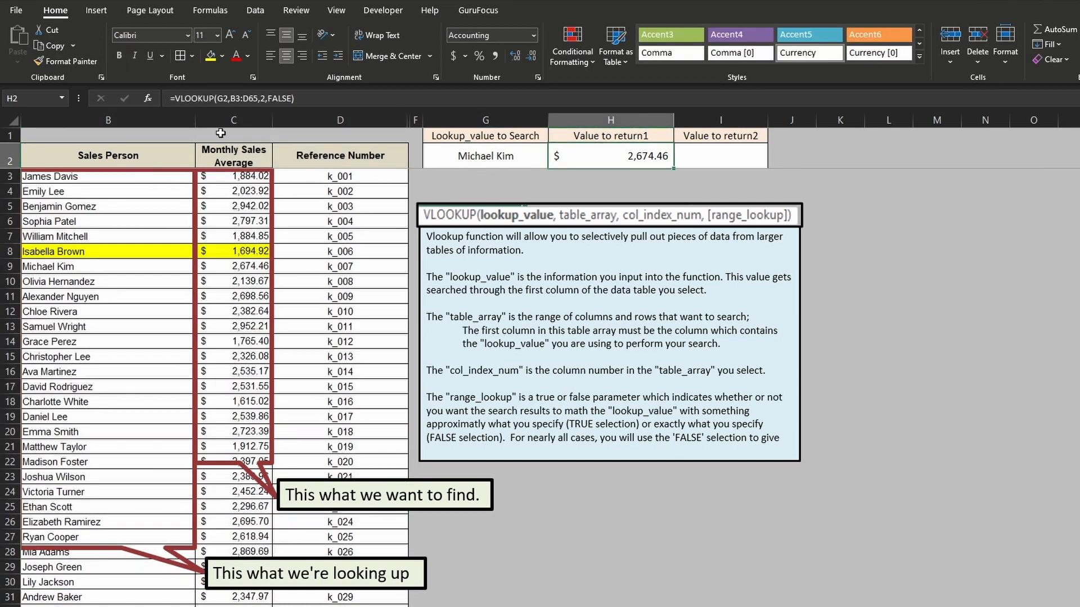
left_click(232, 98)
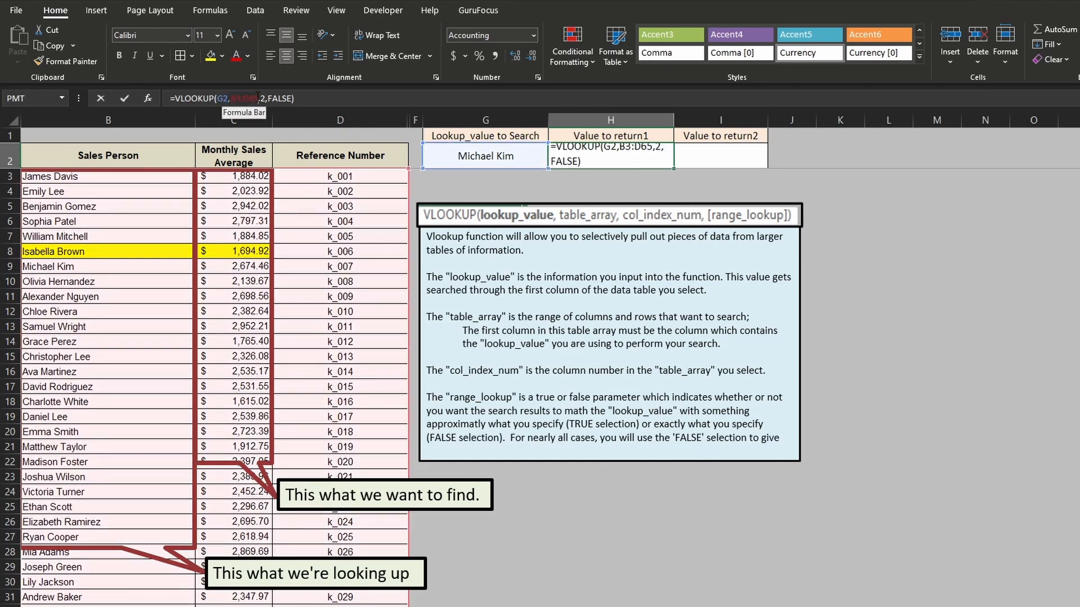
left_click(257, 98)
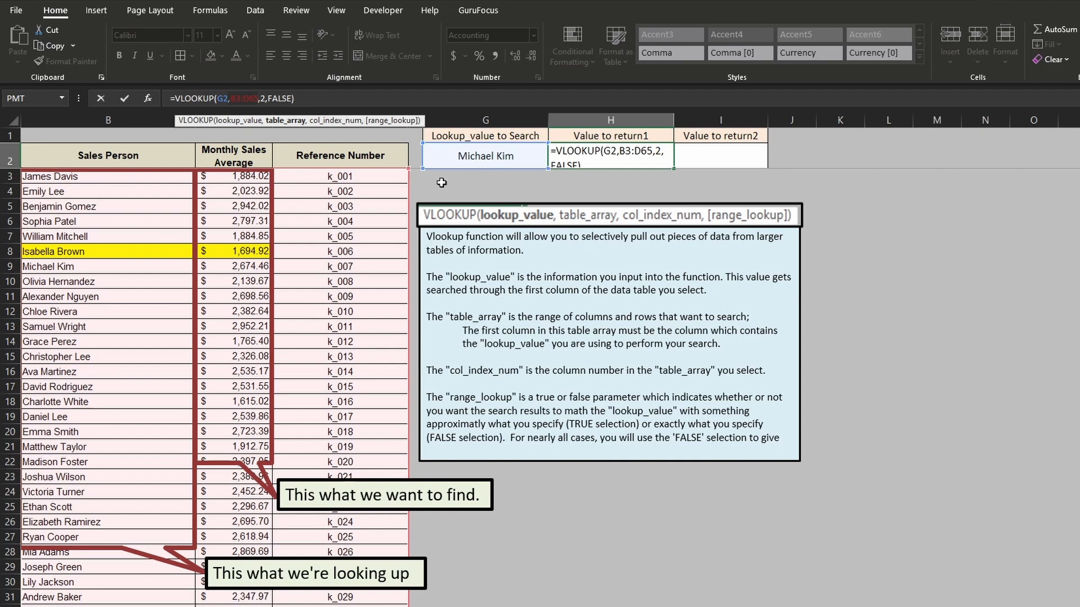
left_click(262, 99)
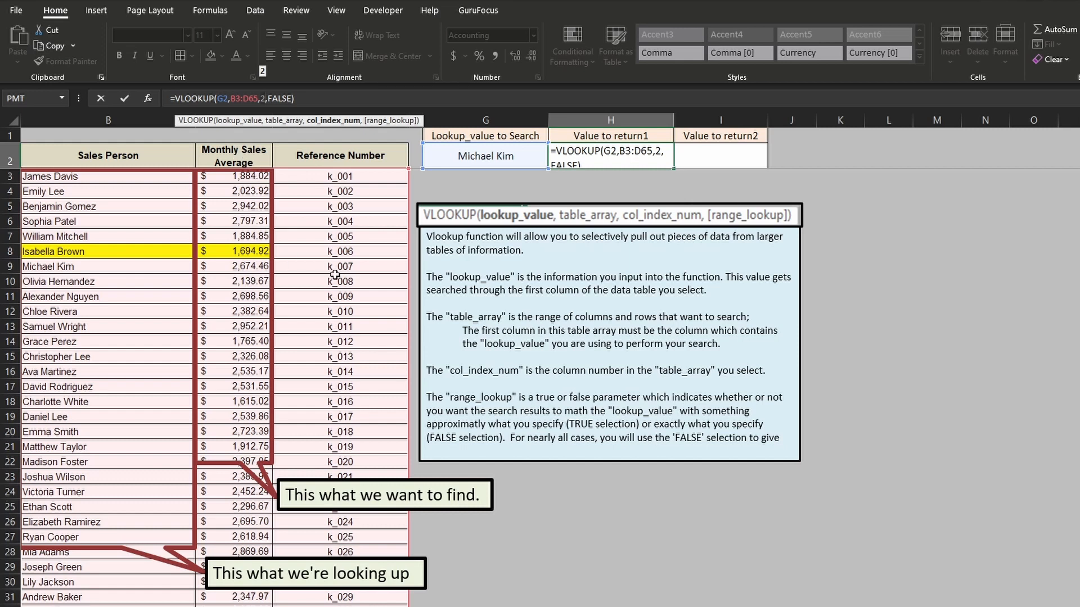
key("Right")
key("Right")
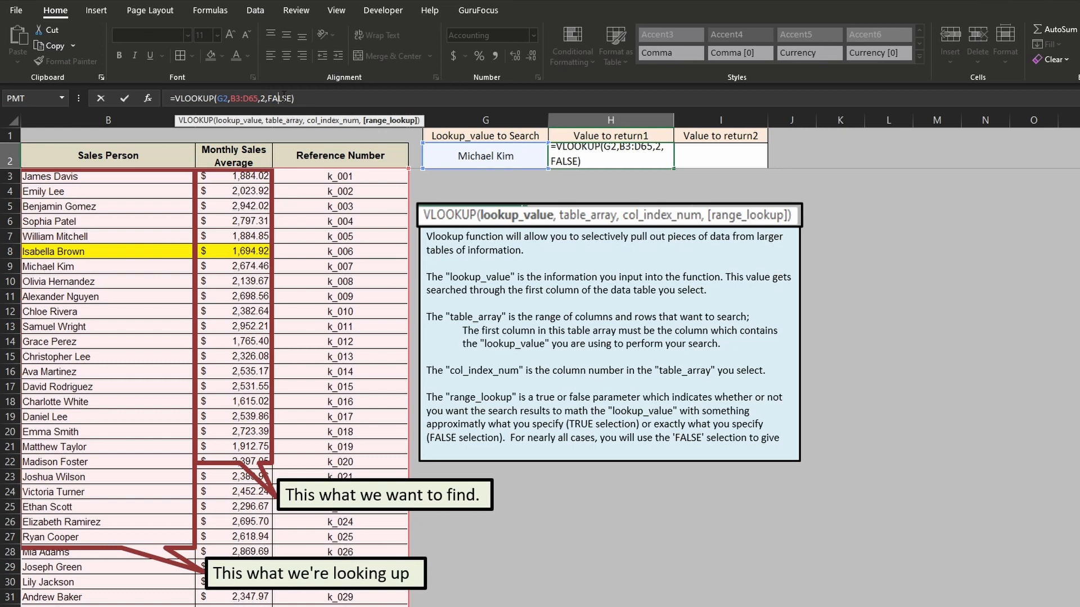
key("Return")
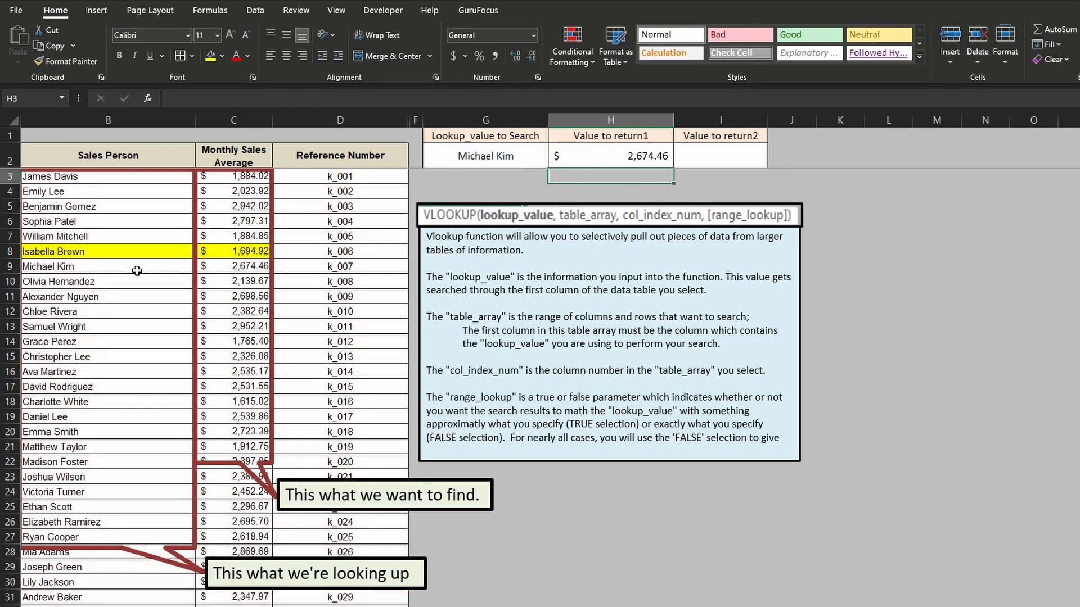
- Examine the searched salesperson's record in row 9 across the name, sales average and reference number columns
left_click_drag(84, 268, 289, 265)
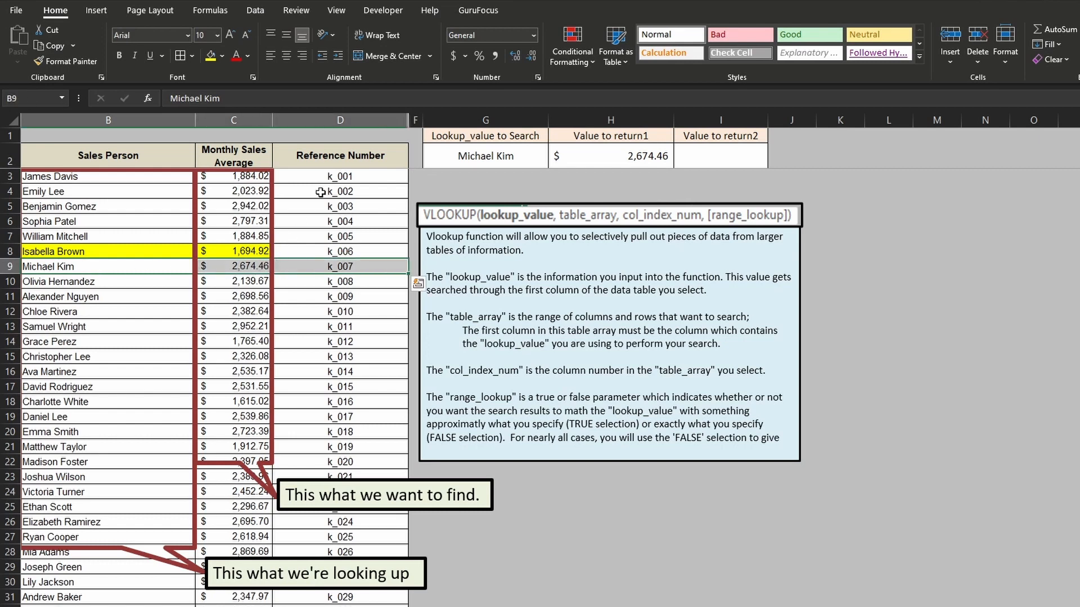
left_click(342, 176)
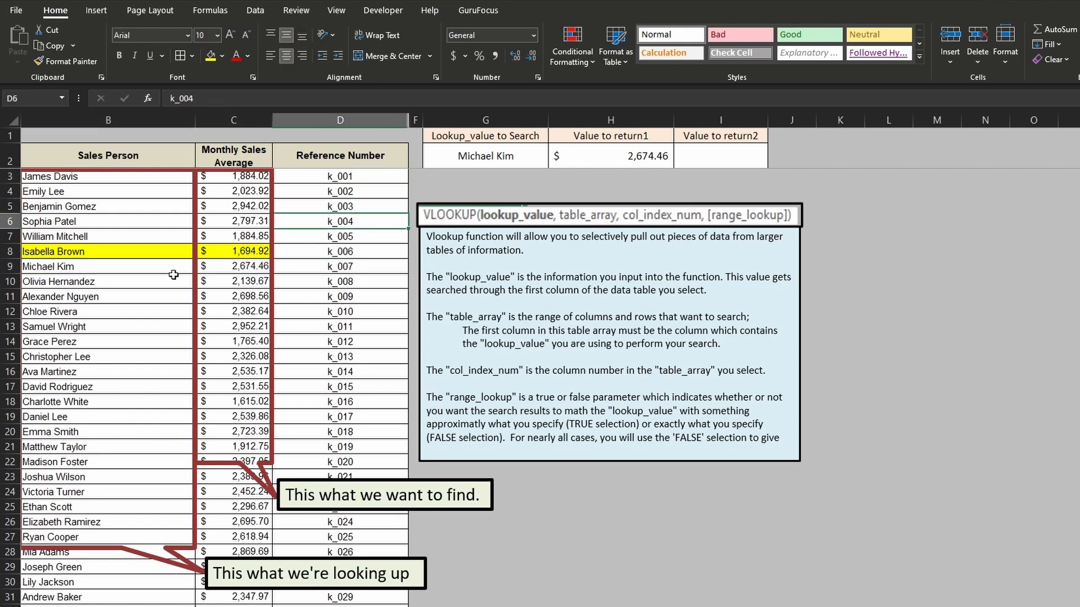
left_click(158, 264)
left_click_drag(159, 263, 362, 268)
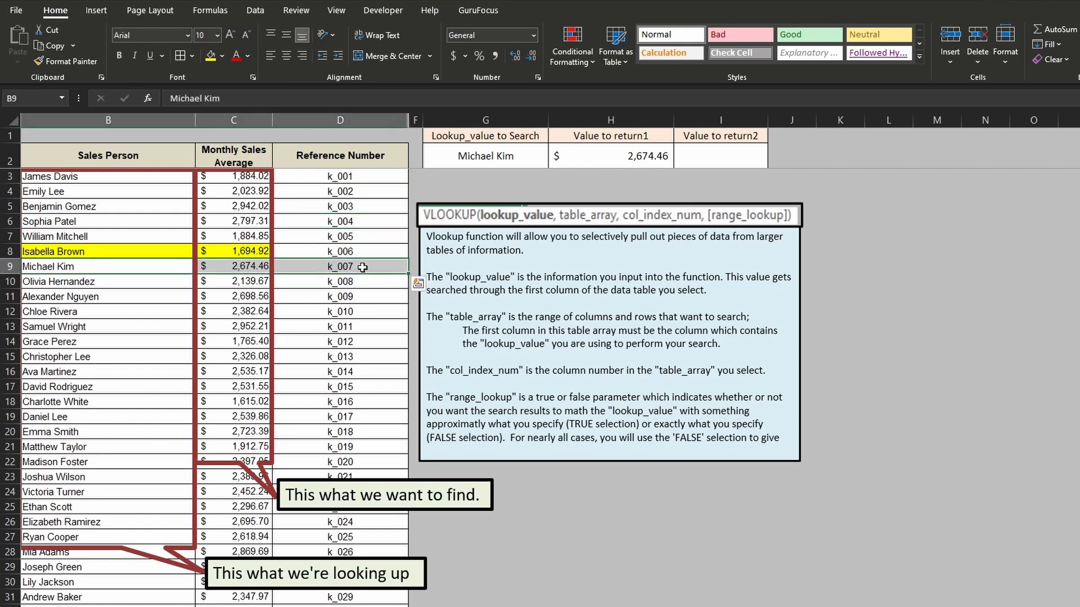
- Set the column index of the VLOOKUP formula in H2 to 3 to return the reference number
left_click(650, 150)
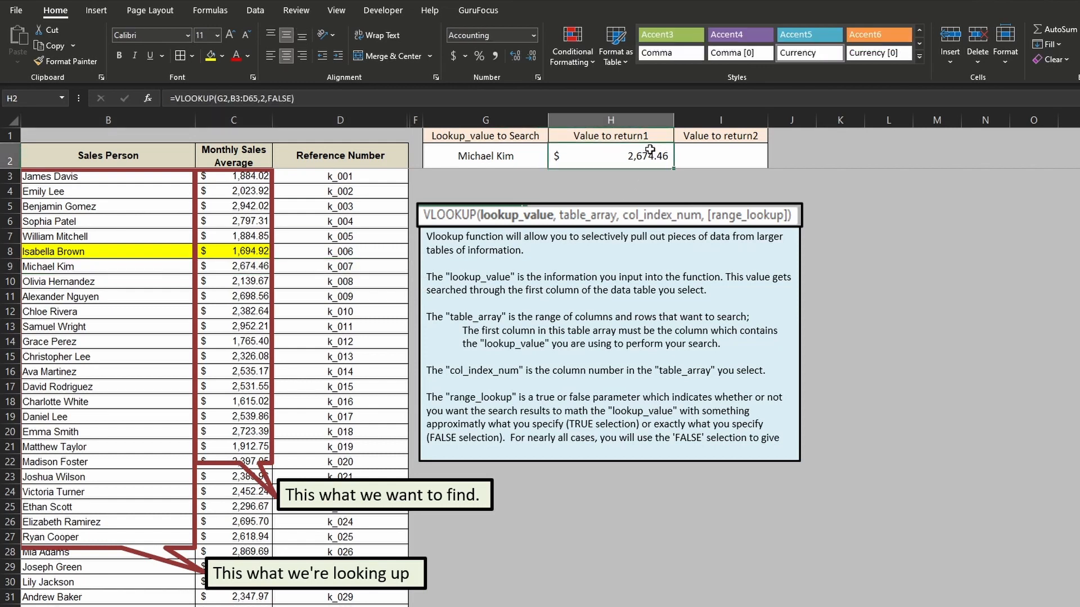
left_click(265, 98)
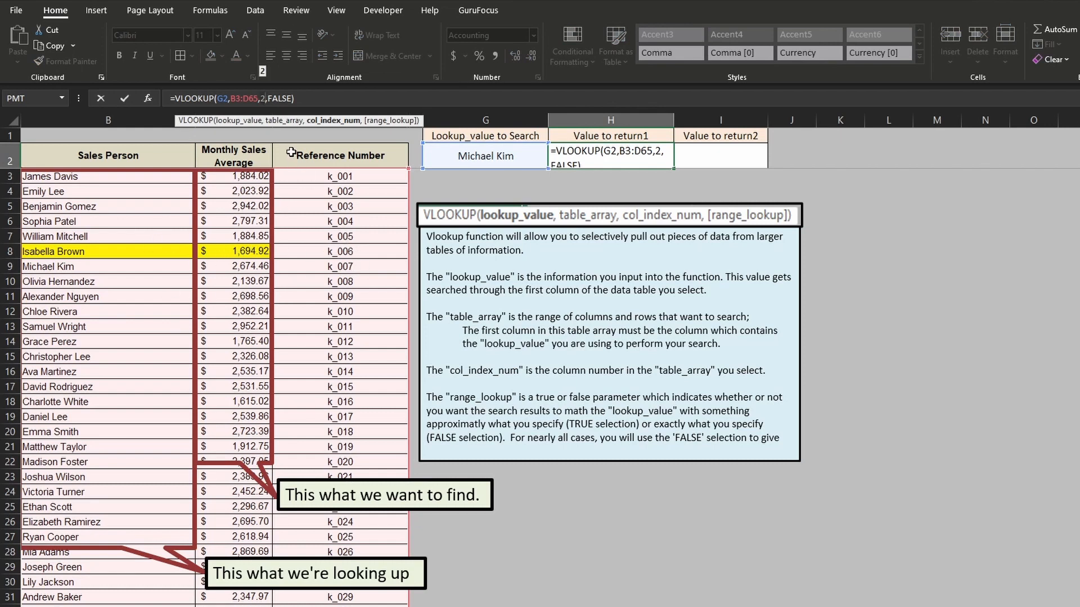
key("BackSpace")
type("3")
key("Return")
left_click(640, 144)
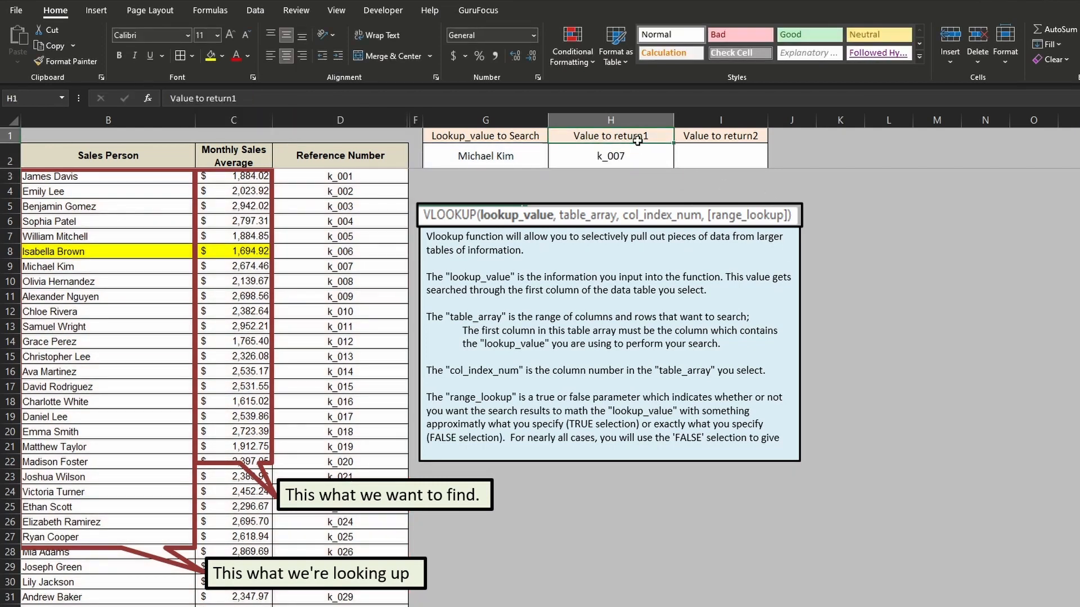
- Copy the VLOOKUP formula text from H2 into I2 under Value to return2, keeping the same cell references
left_click(637, 159)
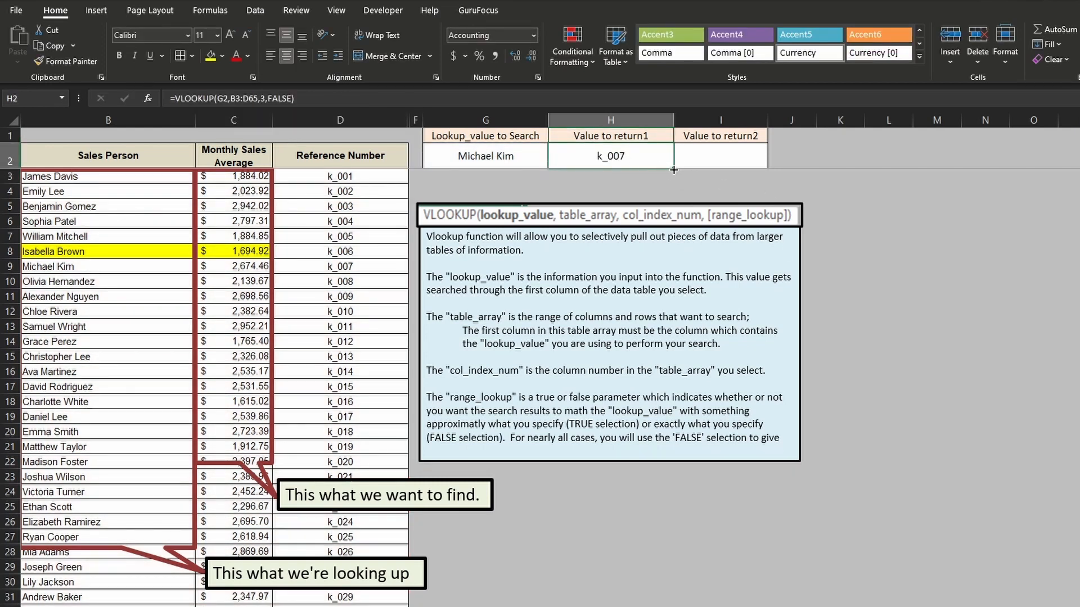
left_click(318, 98)
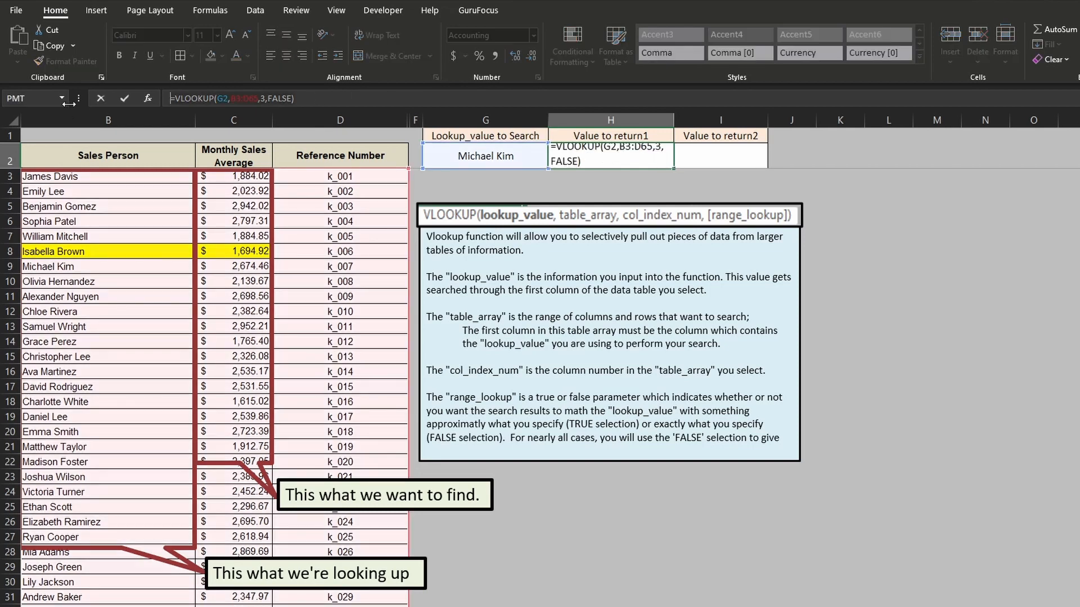
key("Escape")
left_click(742, 159)
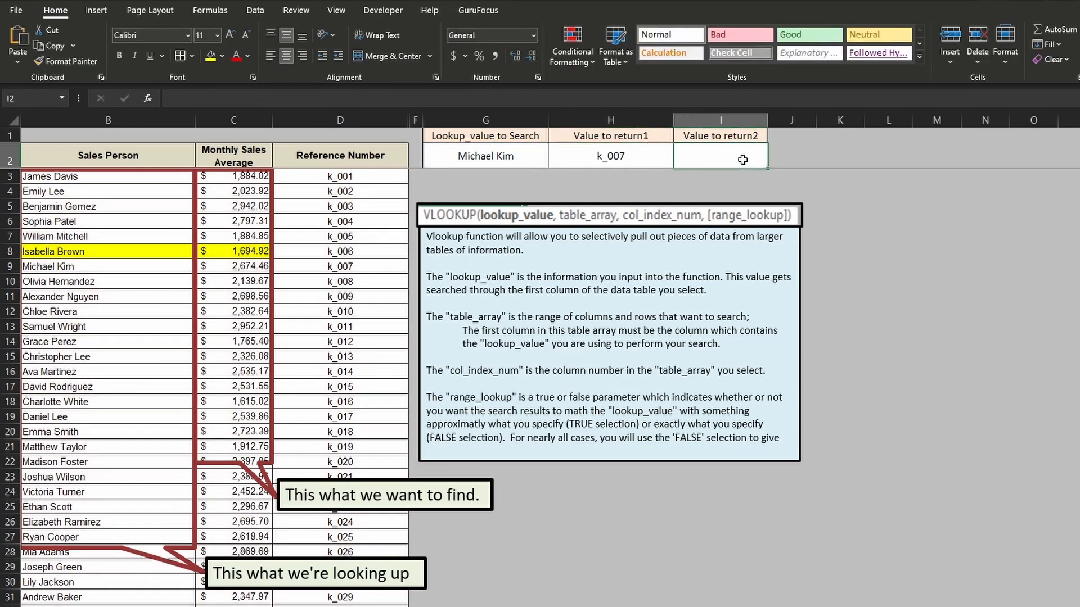
type("=VLOOKUP(G2,B3:D65,3,FALSE)")
- Set the column index of the VLOOKUP formula in H2 to 2 to return the monthly sales average
left_click(619, 151)
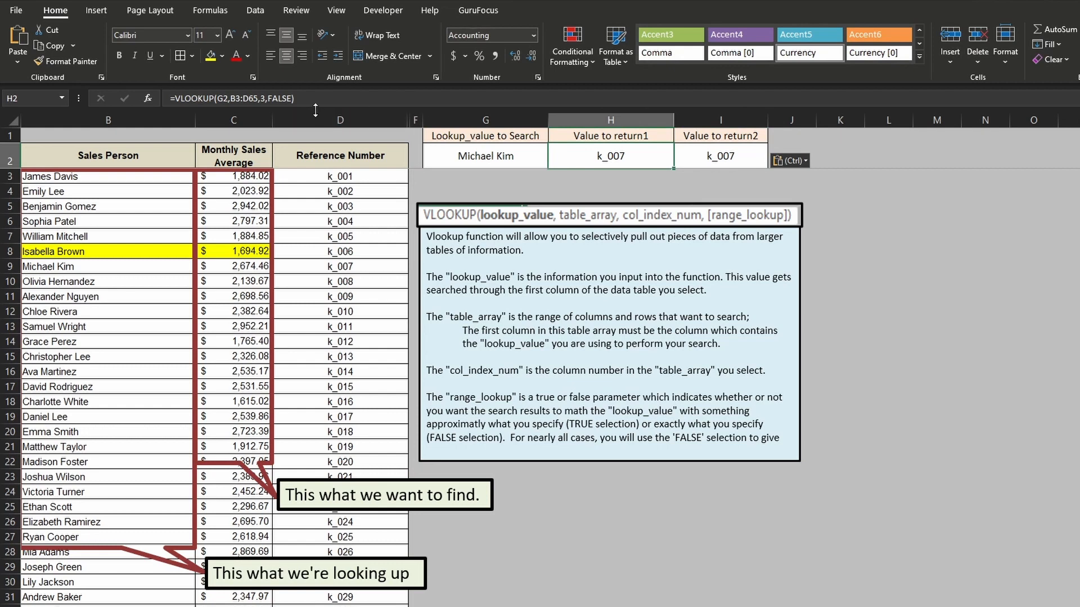
left_click(266, 99)
key("BackSpace")
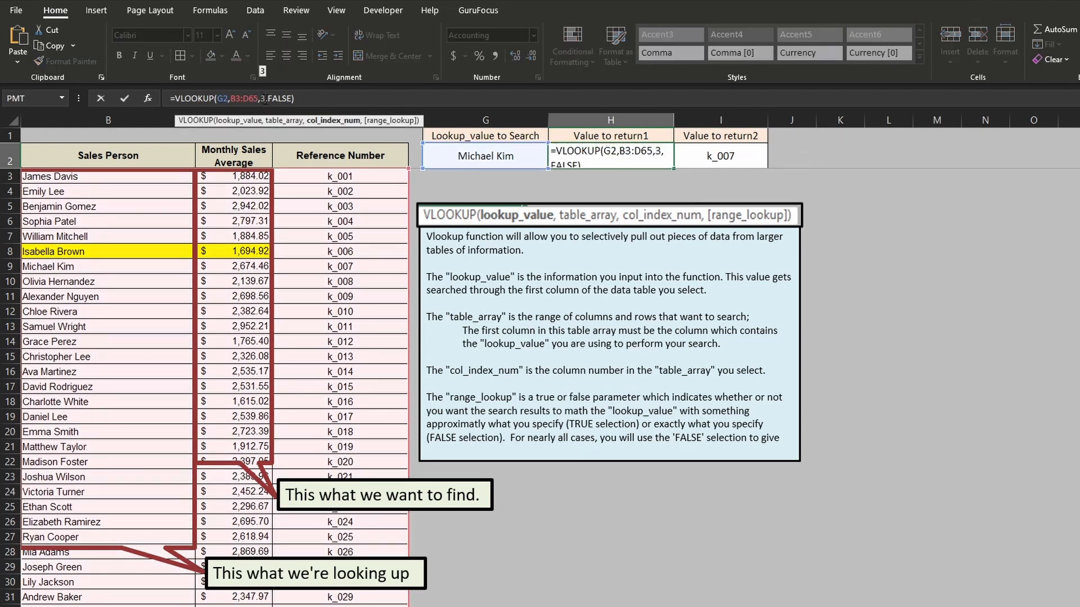
type("2")
key("Return")
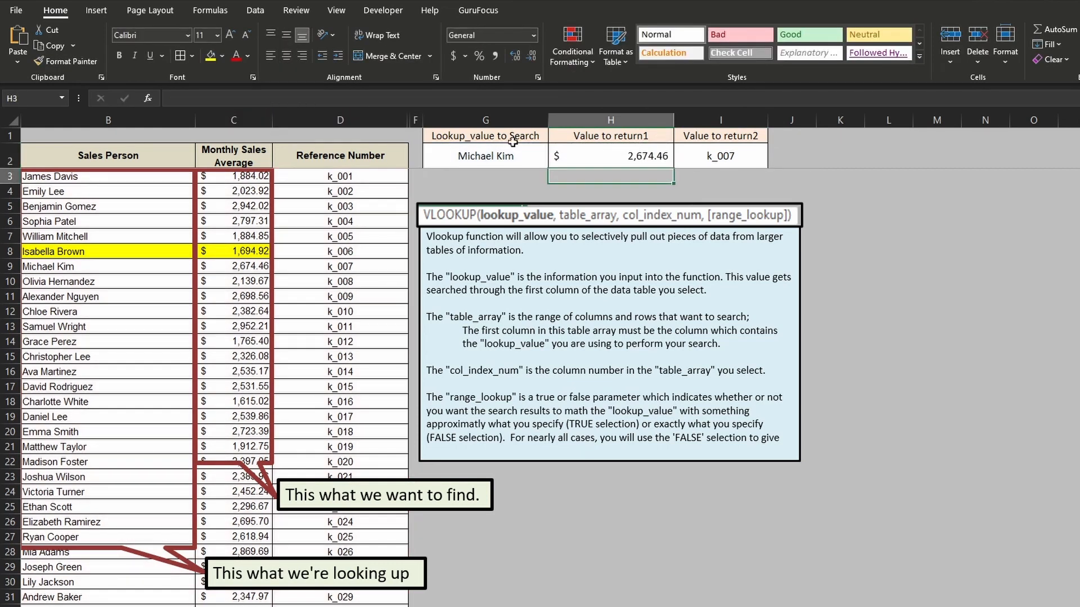
left_click(647, 157)
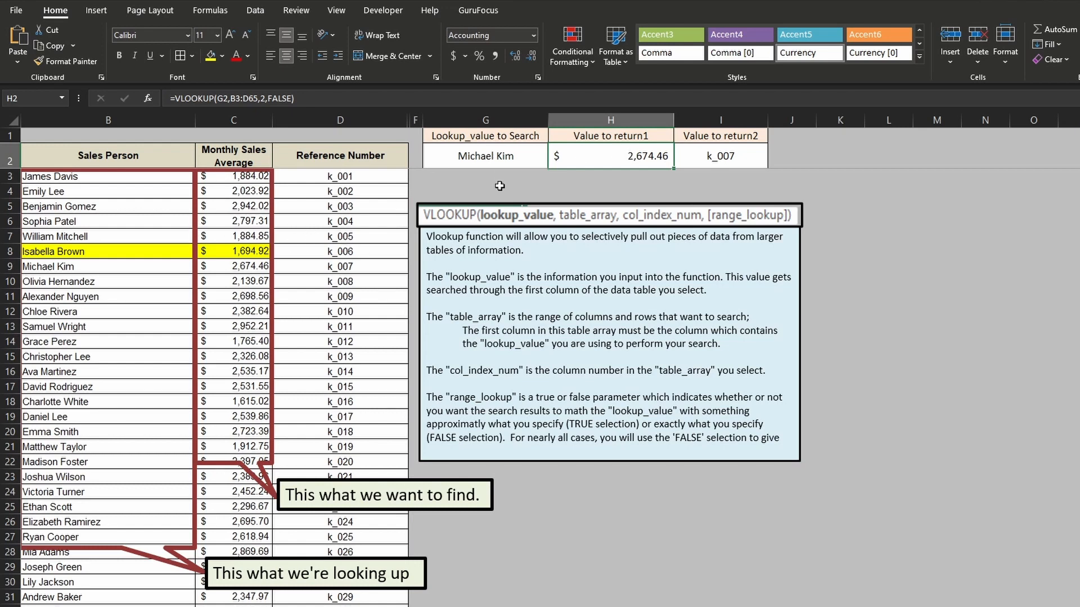
- Enter the full name of the salesperson in row 4 as the lookup value in G2 and compare both results with that row
left_click(500, 160)
type("Emily Lee")
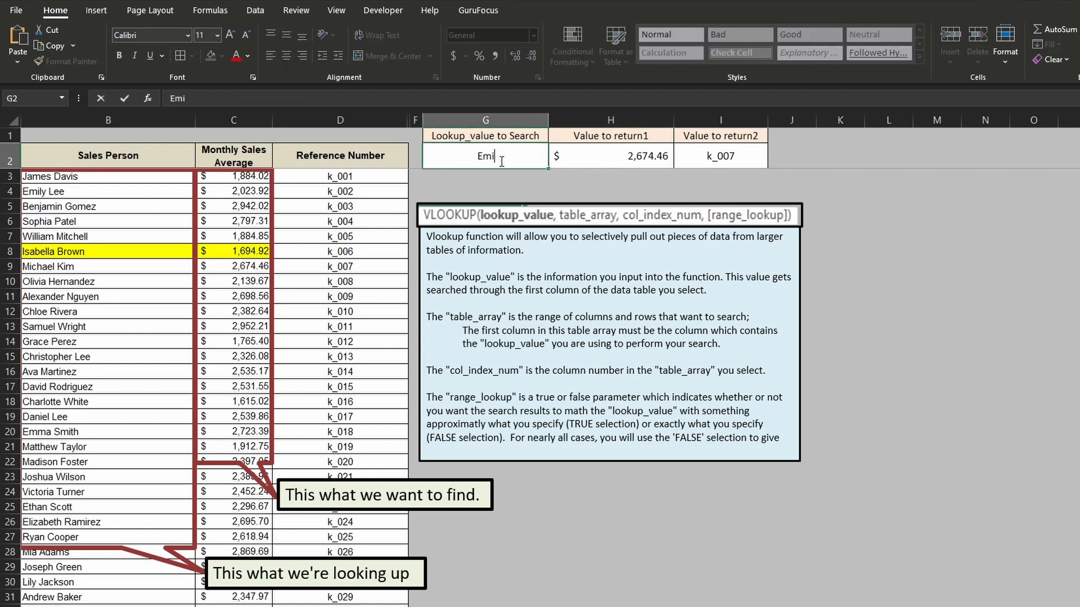
key("Return")
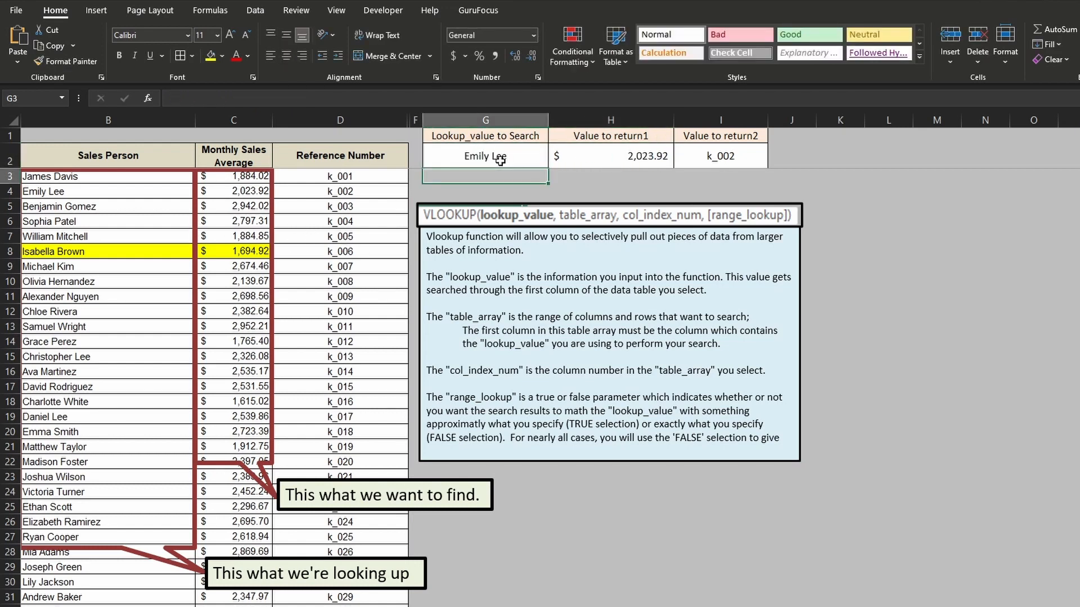
left_click_drag(135, 192, 274, 192)
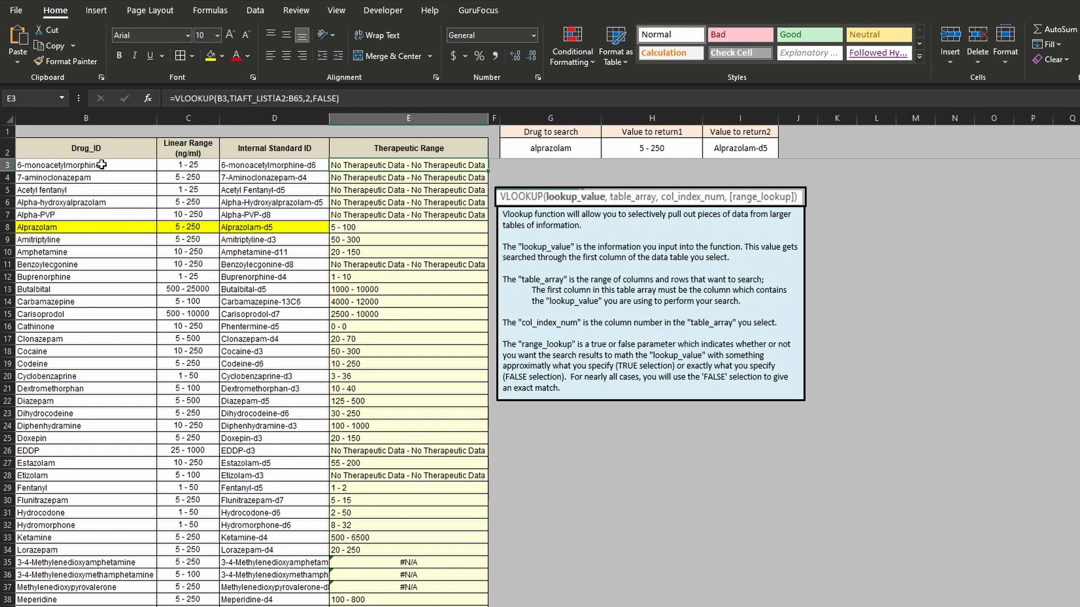
- Examine the Drug_ID list on the main sheet and the Drug_ID and Full Therapeutic Range columns on the TIAFT_LIST sheet
left_click_drag(100, 149, 101, 559)
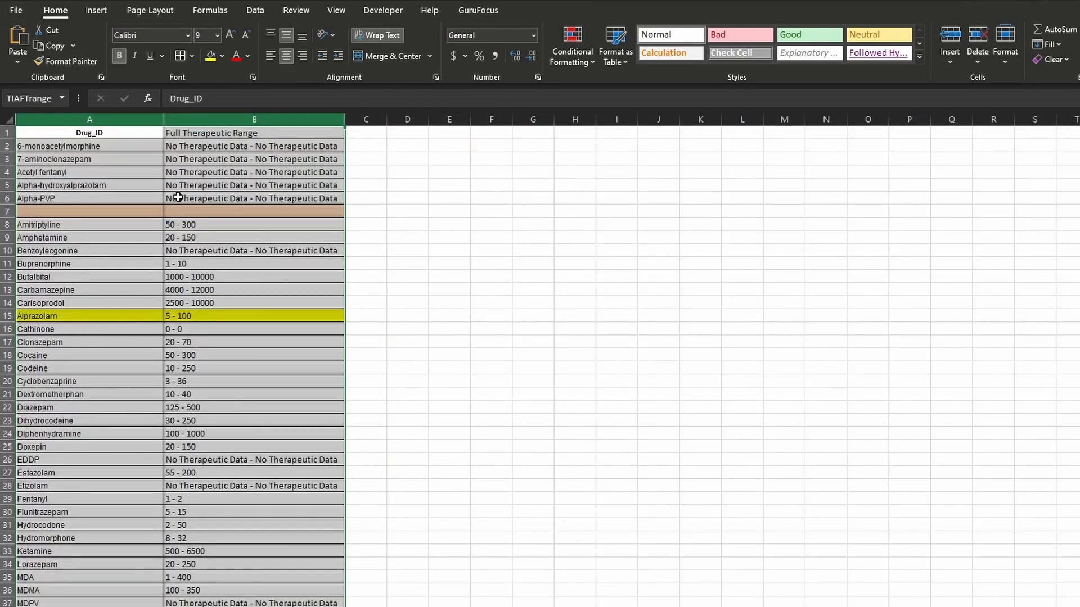
left_click(192, 173)
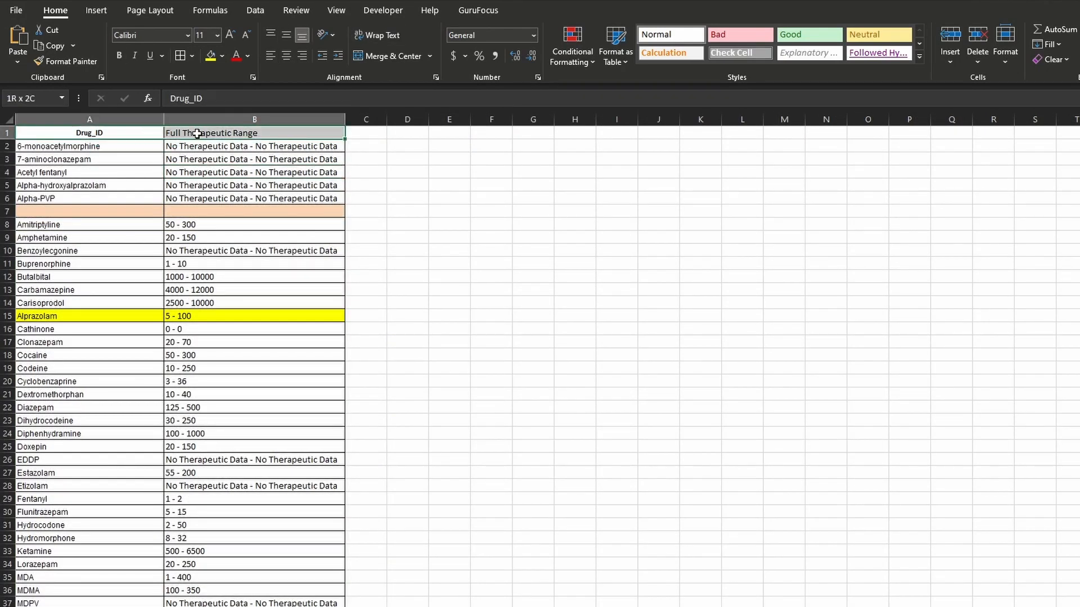
left_click_drag(197, 133, 199, 185)
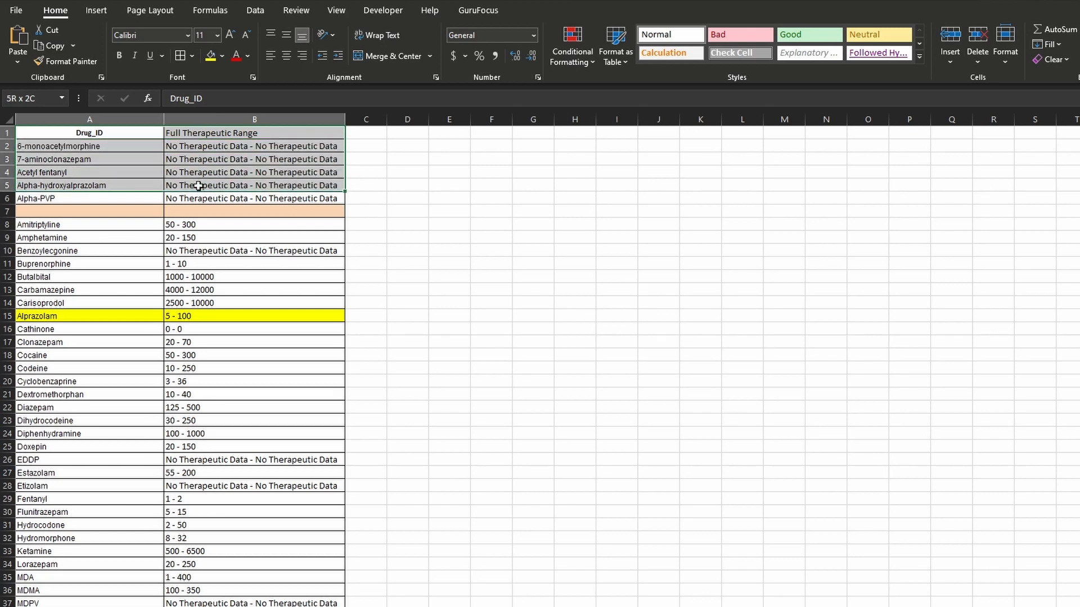
left_click_drag(131, 136, 177, 606)
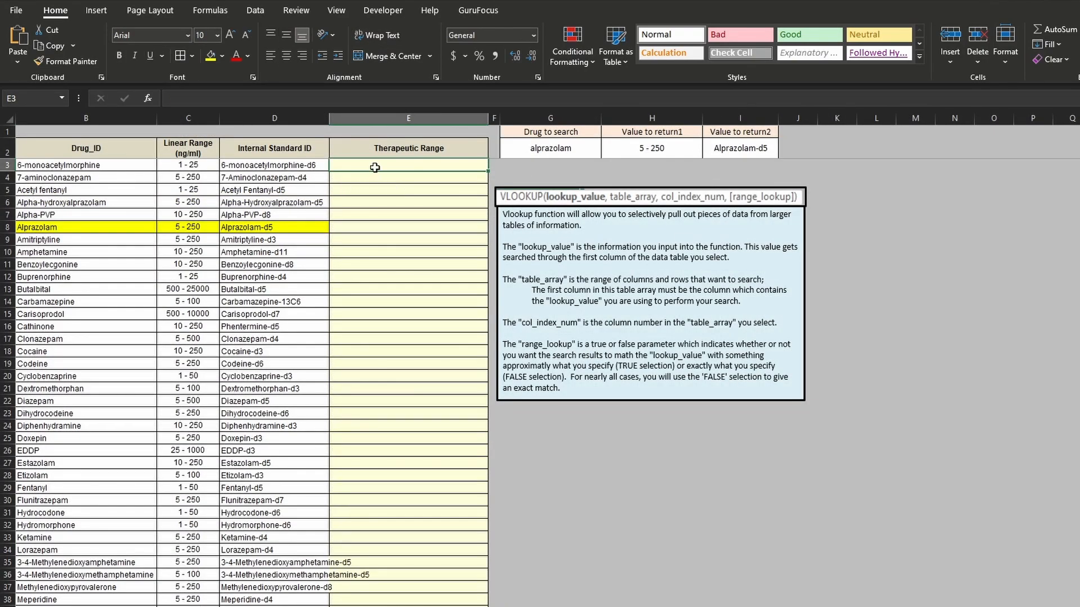
- Enter =VLOOKUP(B3,TIAFT_LIST!A:B,2,FALSE) in E3 to return the first drug's therapeutic range from the TIAFT_LIST sheet
type("=vl")
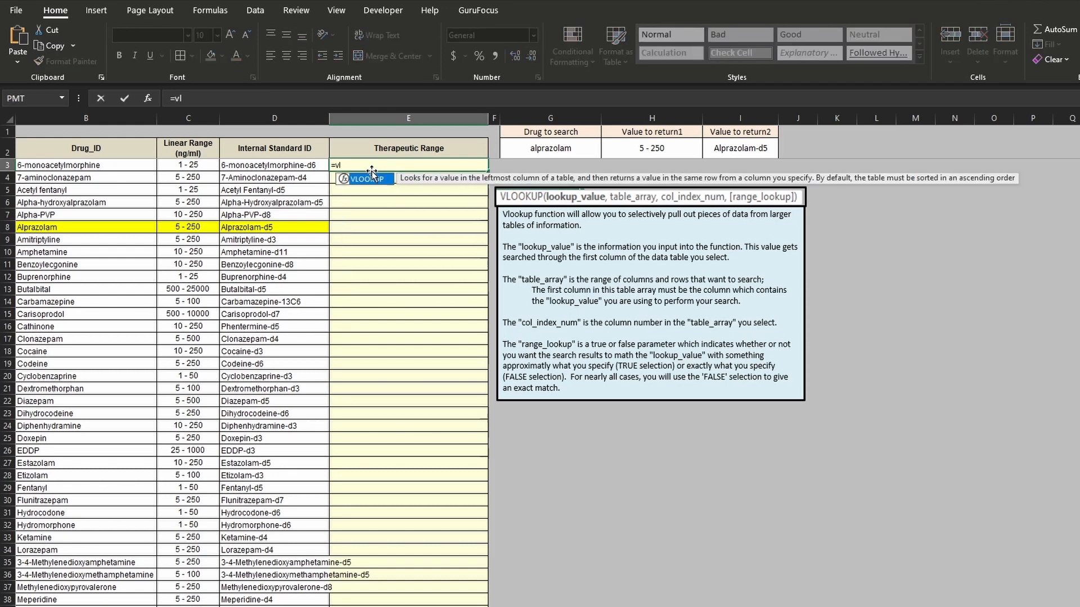
type("ookup(")
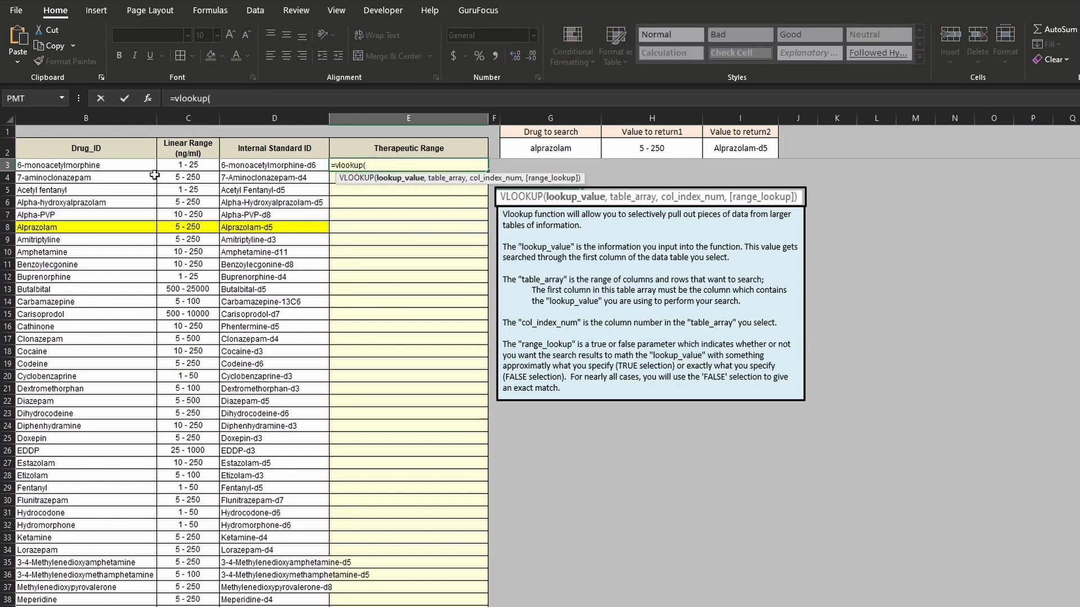
left_click(136, 168)
type(",")
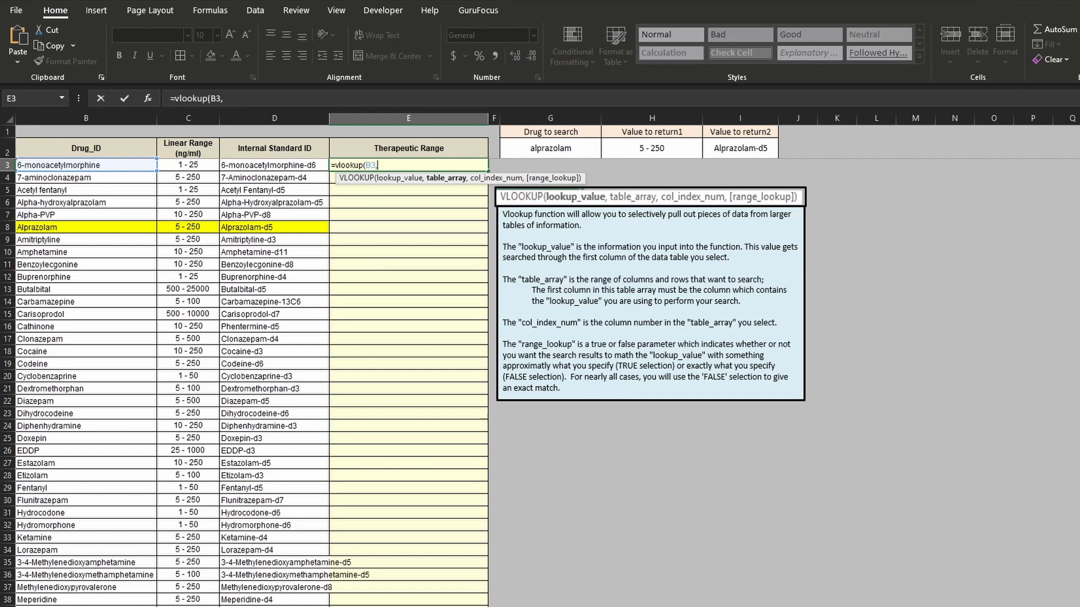
key("ctrl+Page_Down")
left_click_drag(89, 119, 219, 117)
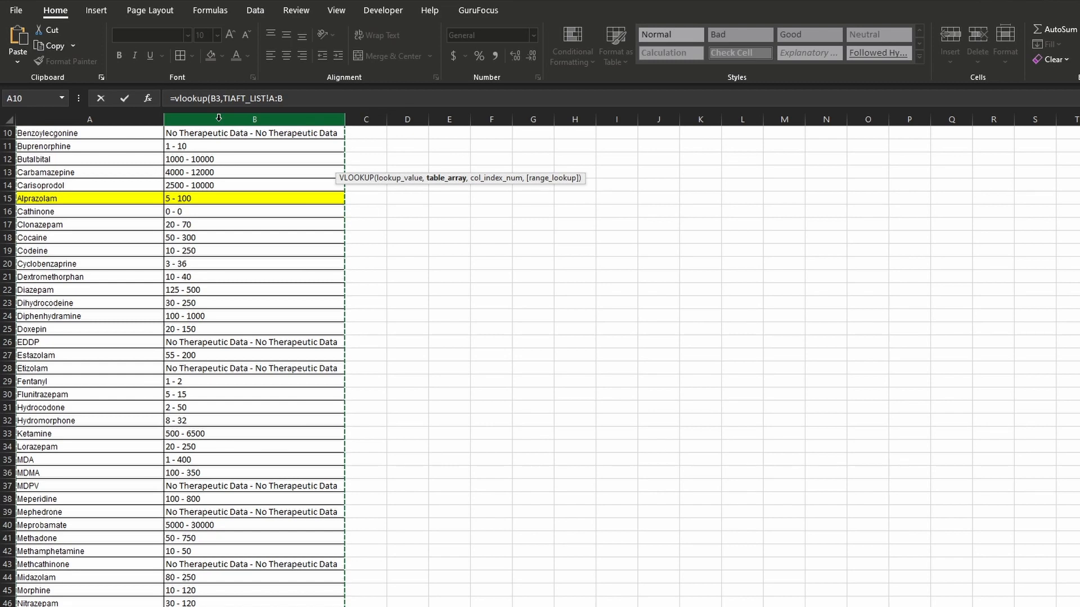
type(",")
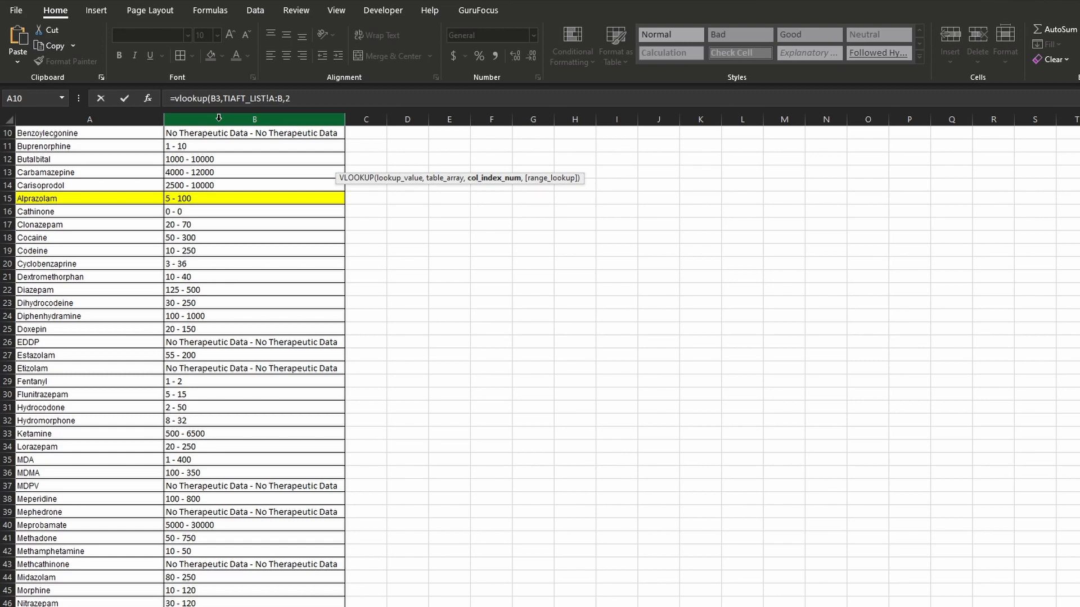
type("2,")
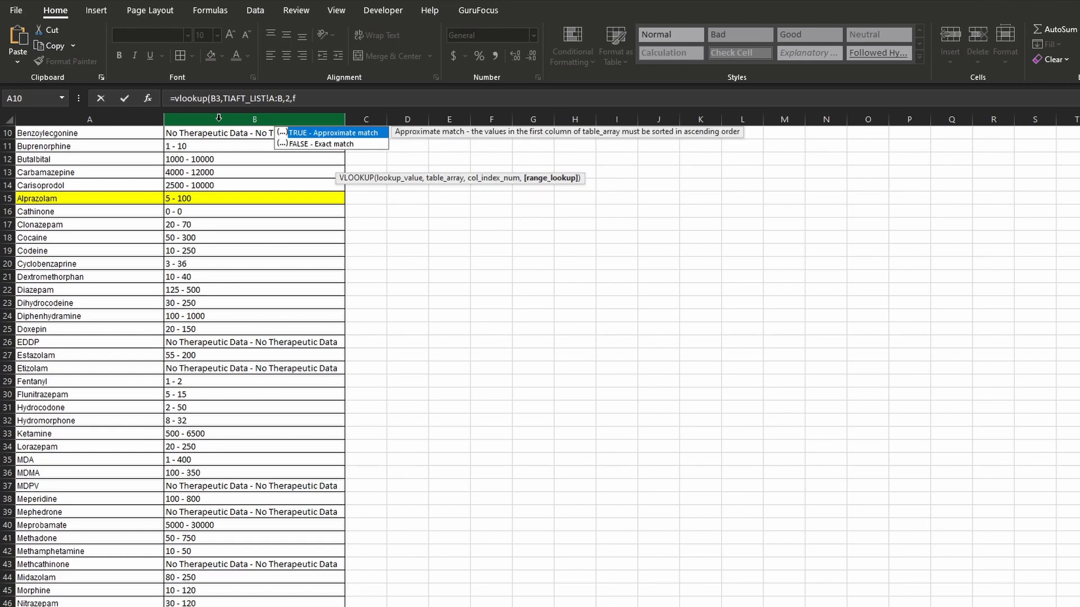
type("fal")
key("BackSpace")
type("alse)")
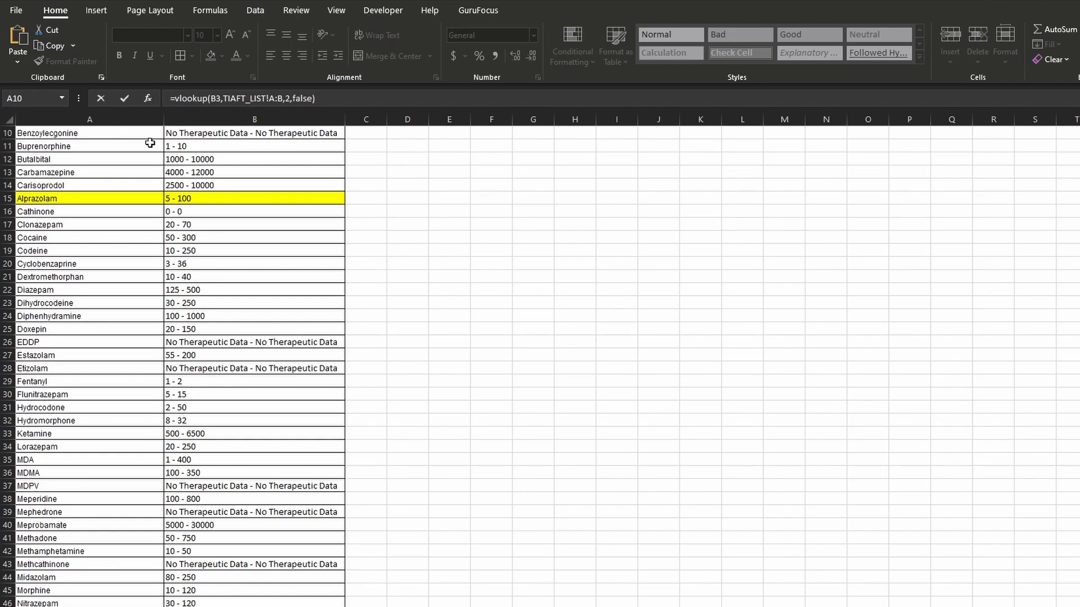
key("Return")
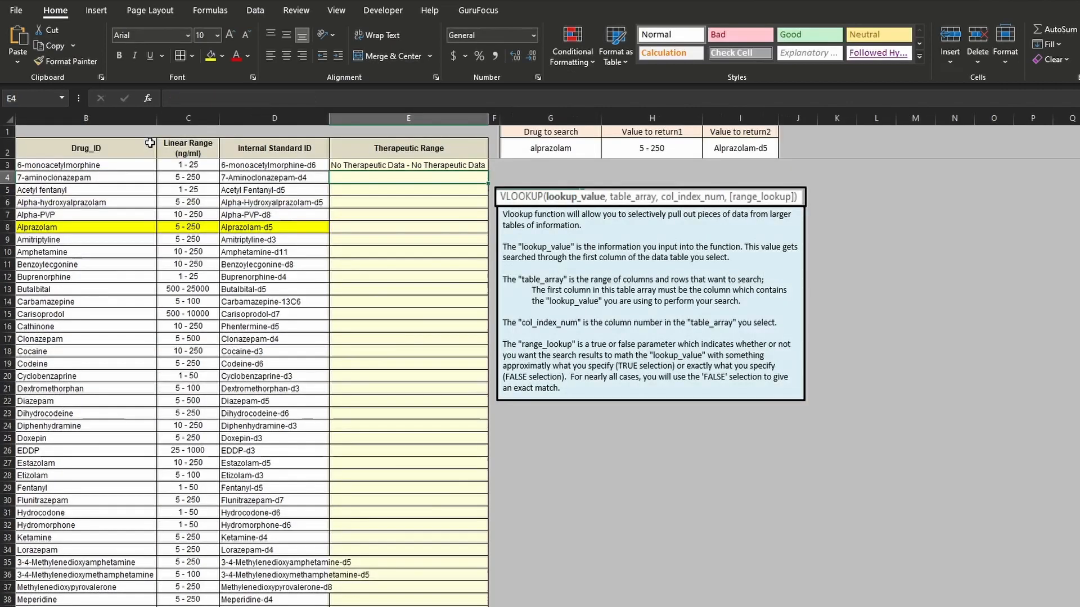
- Fill the VLOOKUP formula from E3 down the rest of the Therapeutic Range column
left_click(452, 163)
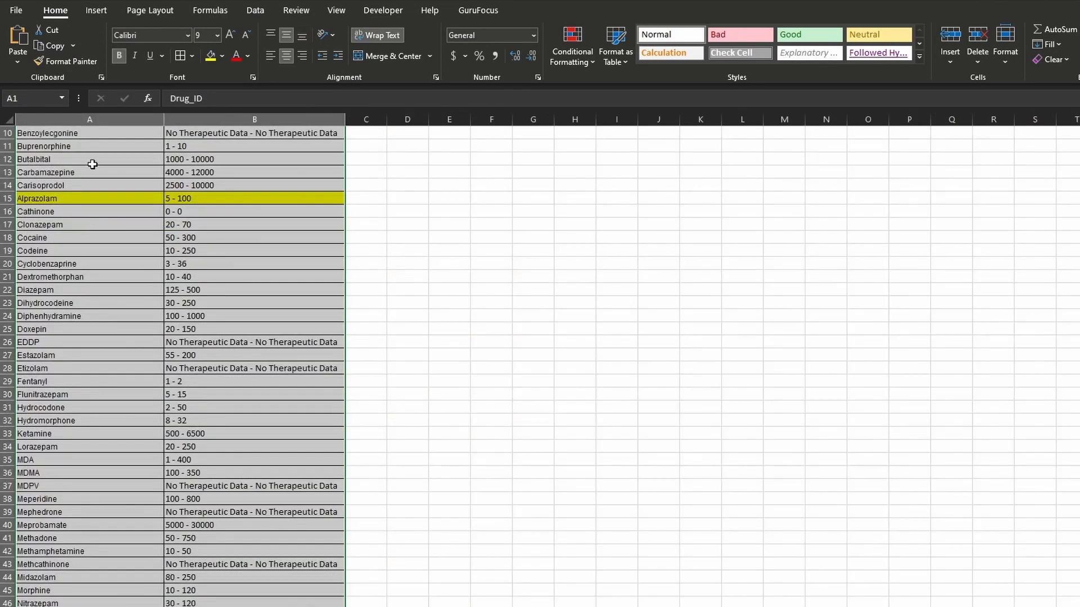
scroll(90, 169, "up", 3)
left_click(200, 150)
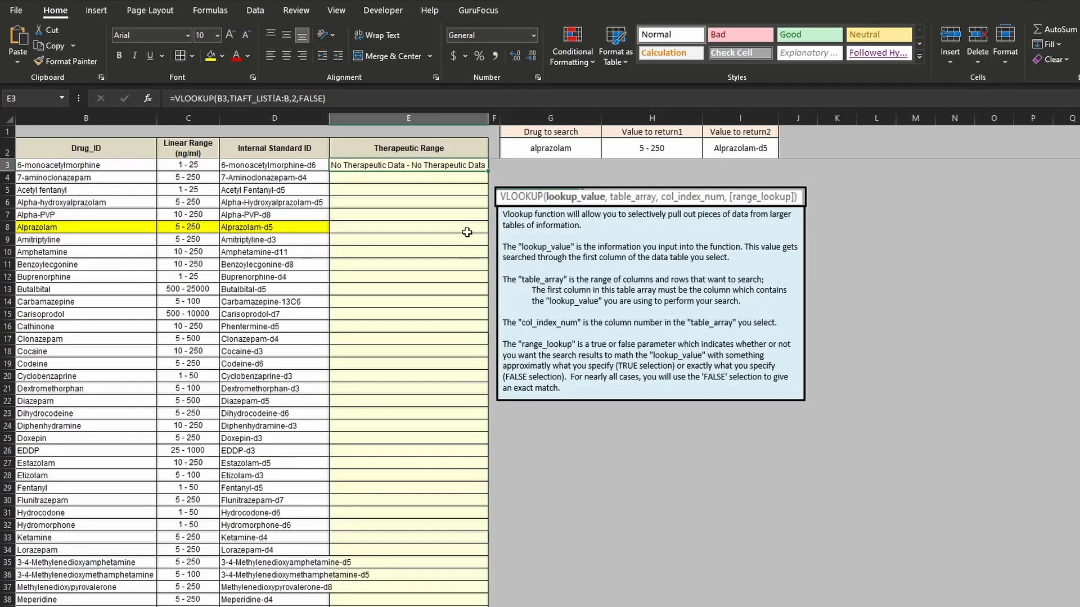
double_click(489, 172)
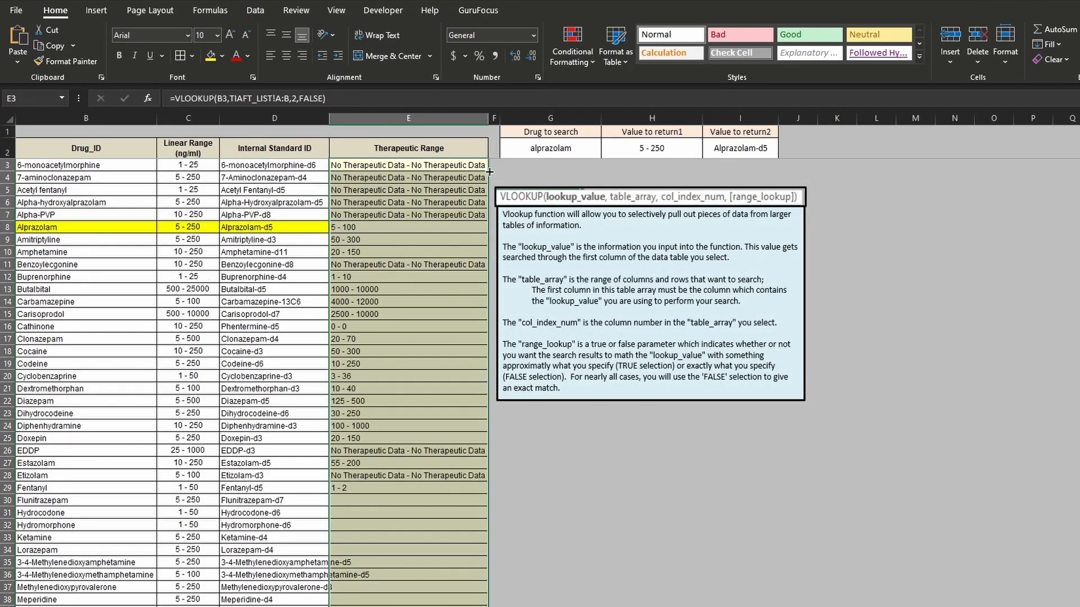
- Compare the therapeutic range returned for Alprazolam in E8 with the Alprazolam row on the TIAFT_LIST sheet
left_click(357, 226)
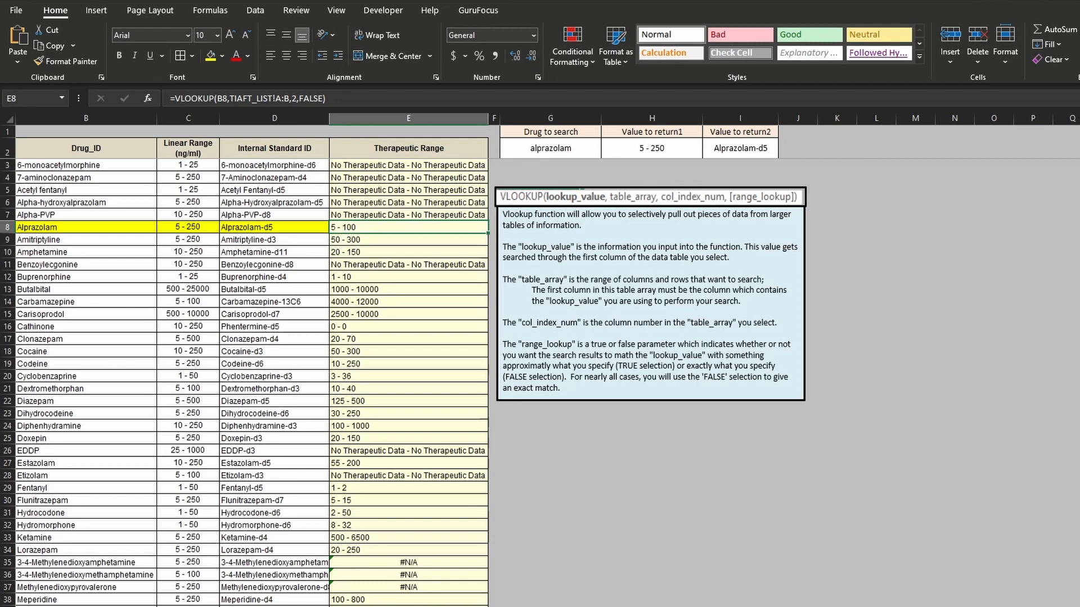
key("ctrl+Page_Down")
left_click(89, 316)
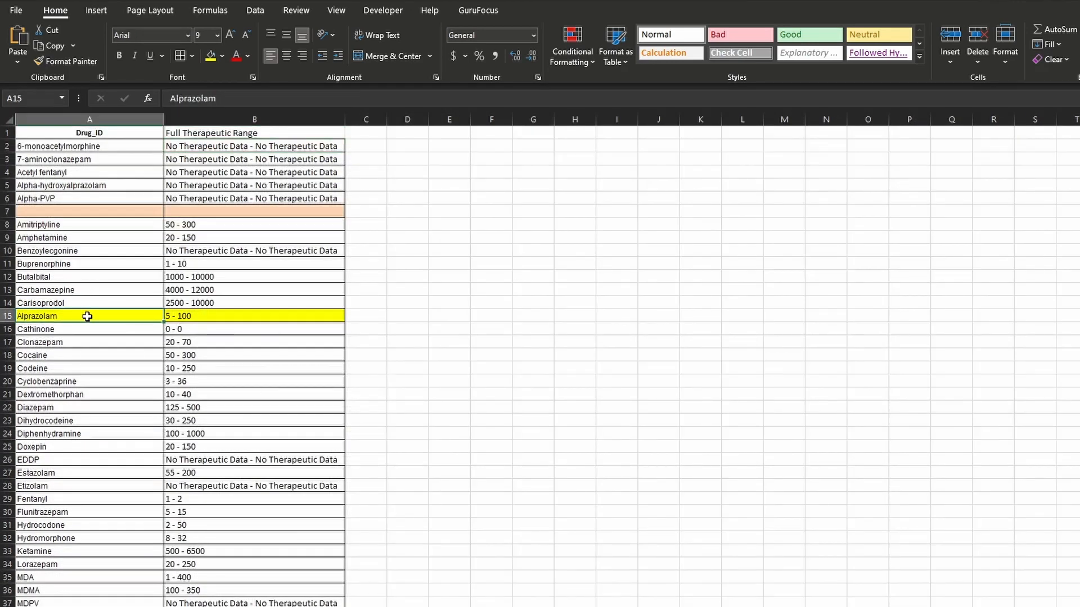
left_click_drag(94, 313, 216, 318)
left_click(216, 317)
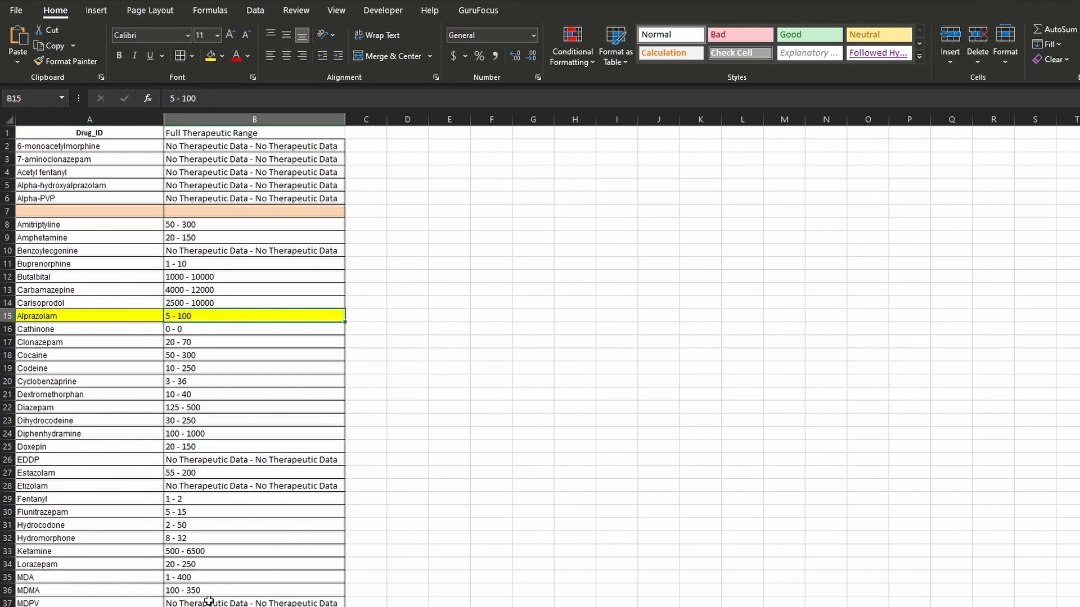
key("ctrl+Page_Up")
- Review the drug lookup value in G2, the VLOOKUP formulas in H2 and I2, and the Internal Standard ID column they search
left_click(551, 148)
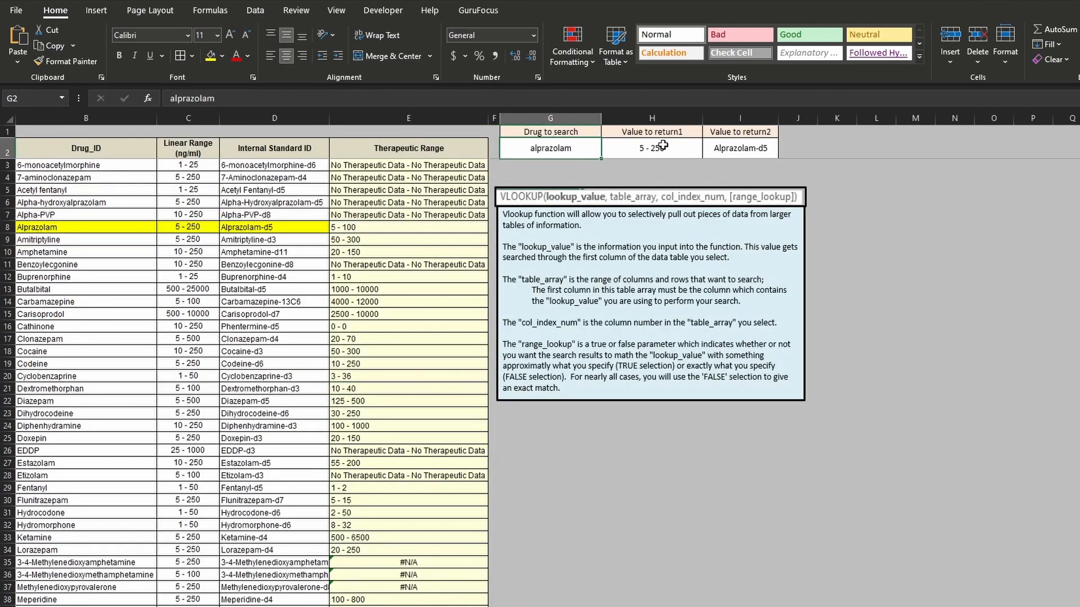
left_click(664, 145)
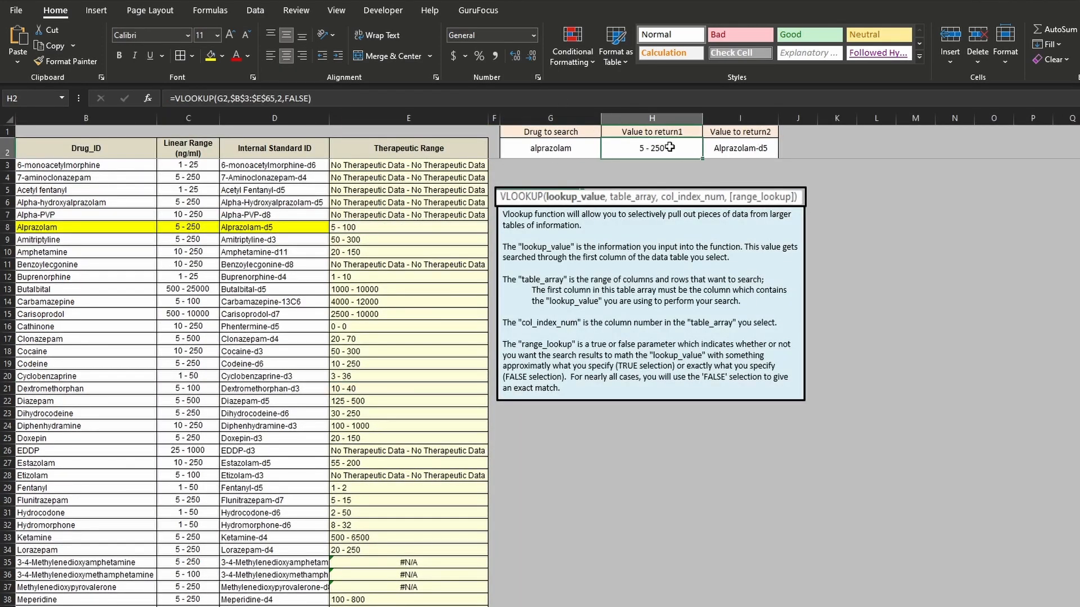
left_click(740, 148)
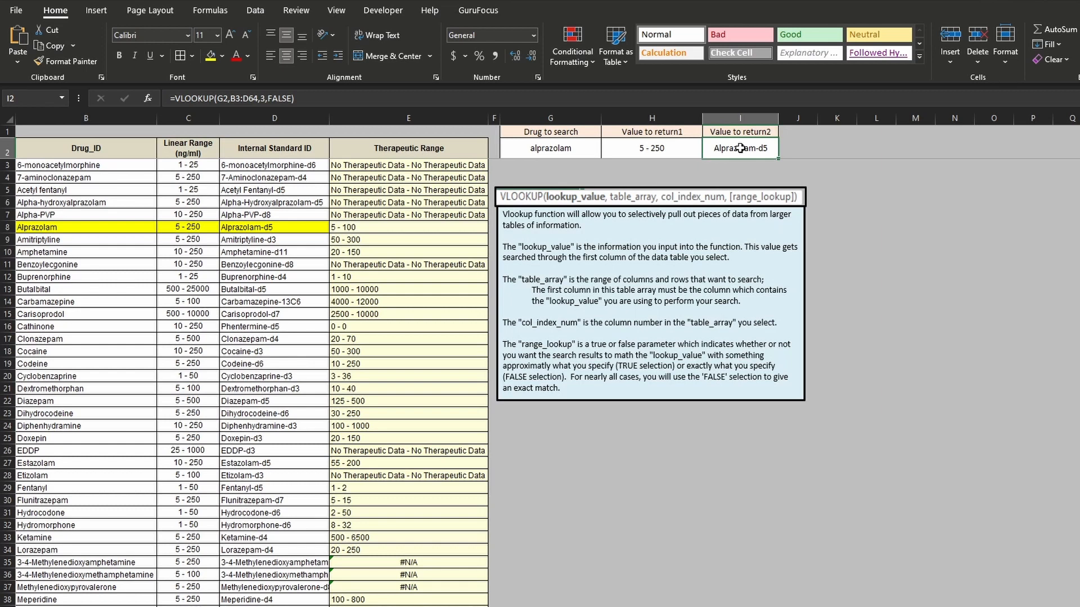
left_click(669, 149)
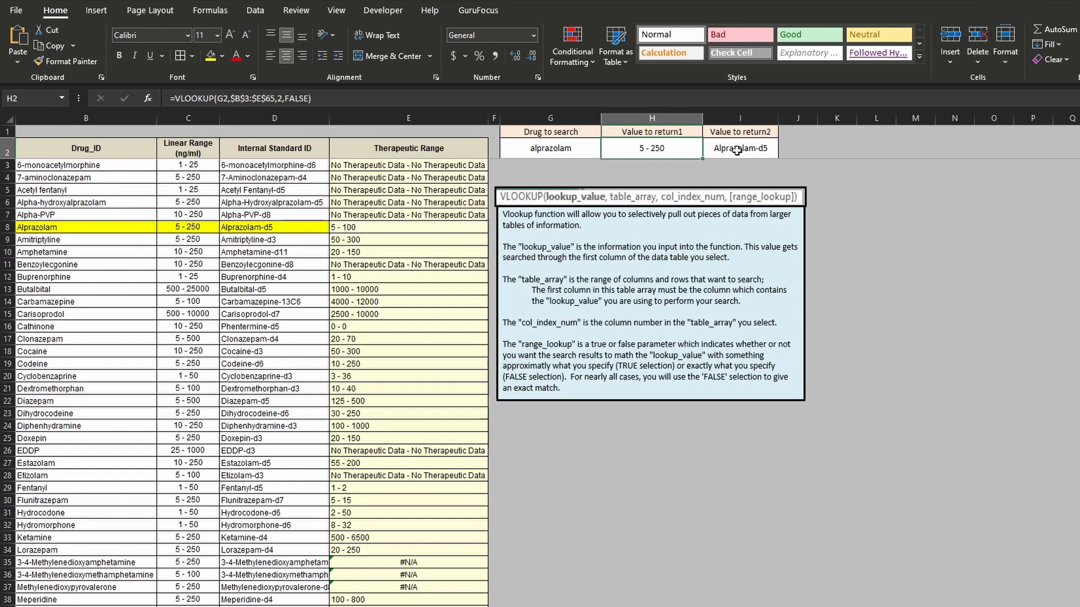
left_click(279, 177)
left_click(281, 191)
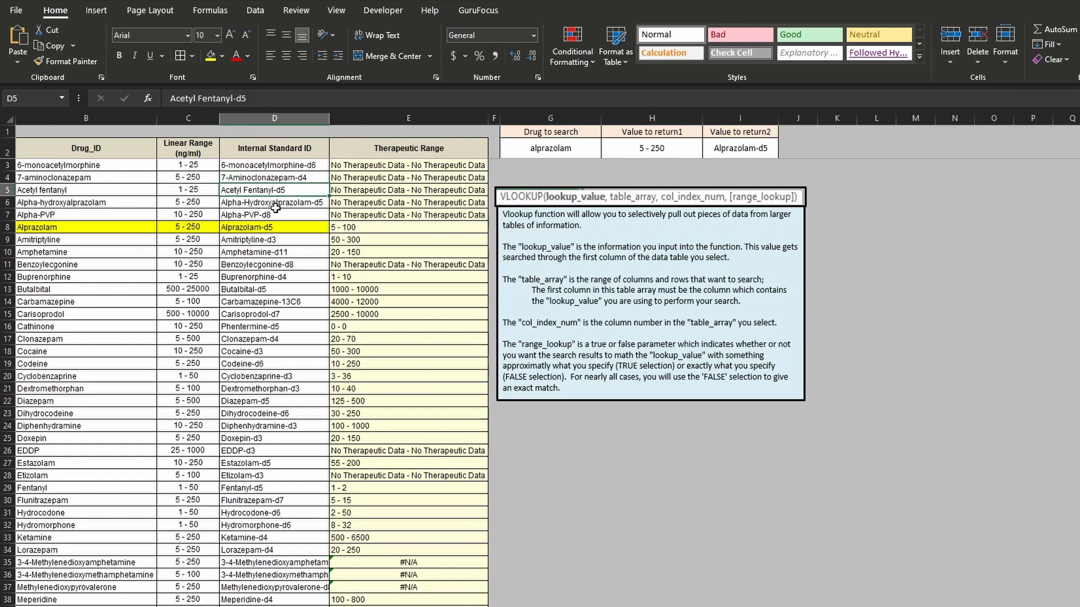
left_click(273, 204)
left_click(276, 229)
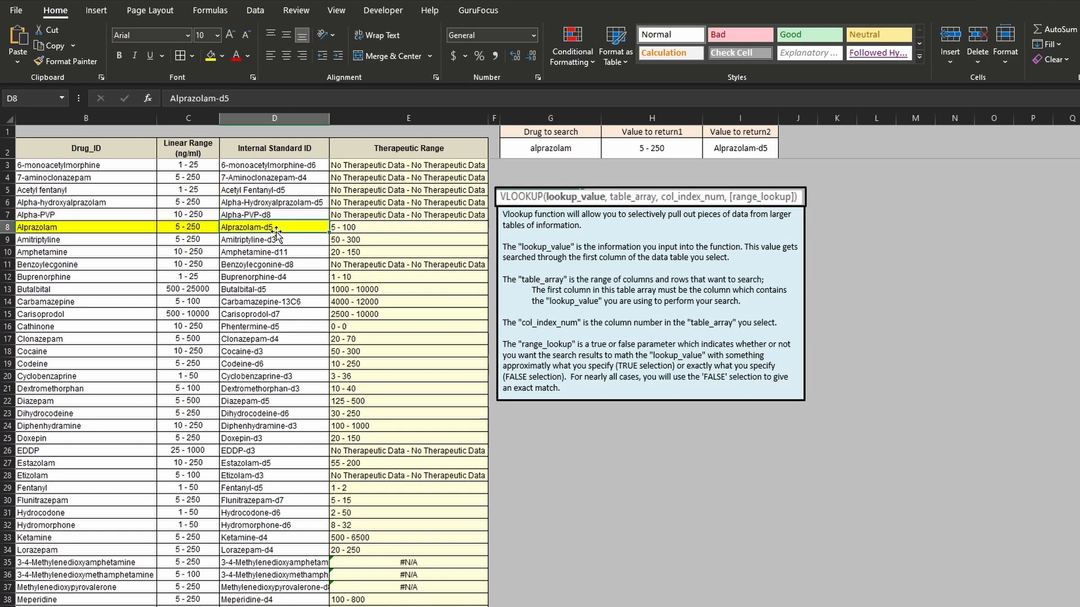
left_click(664, 153)
left_click(773, 147)
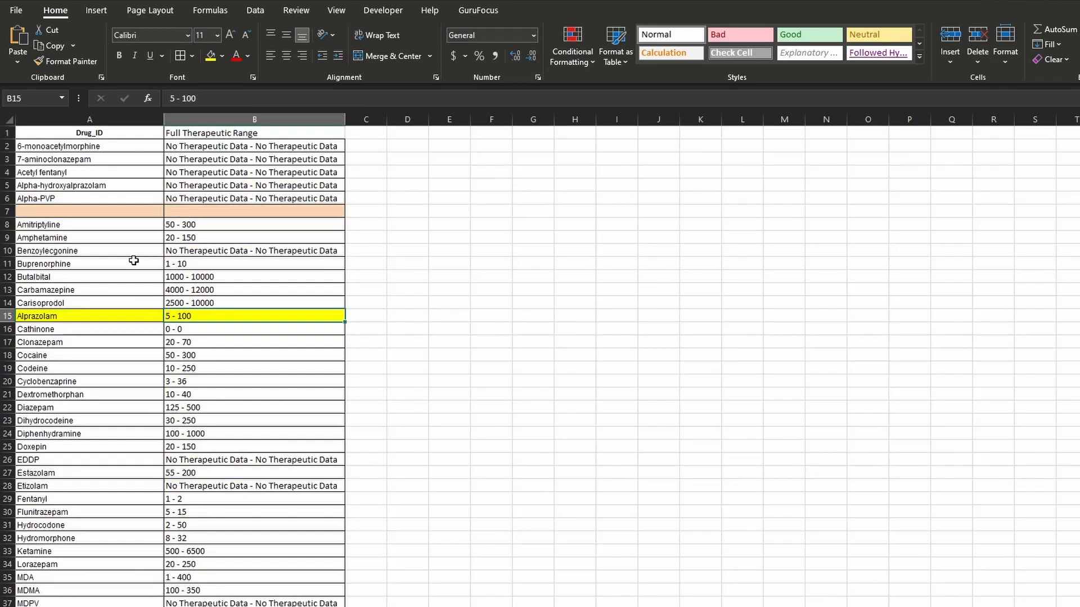
- Name the range A1:B65 on the TIAFT_LIST sheet Tiaft_List
left_click_drag(119, 131, 191, 135)
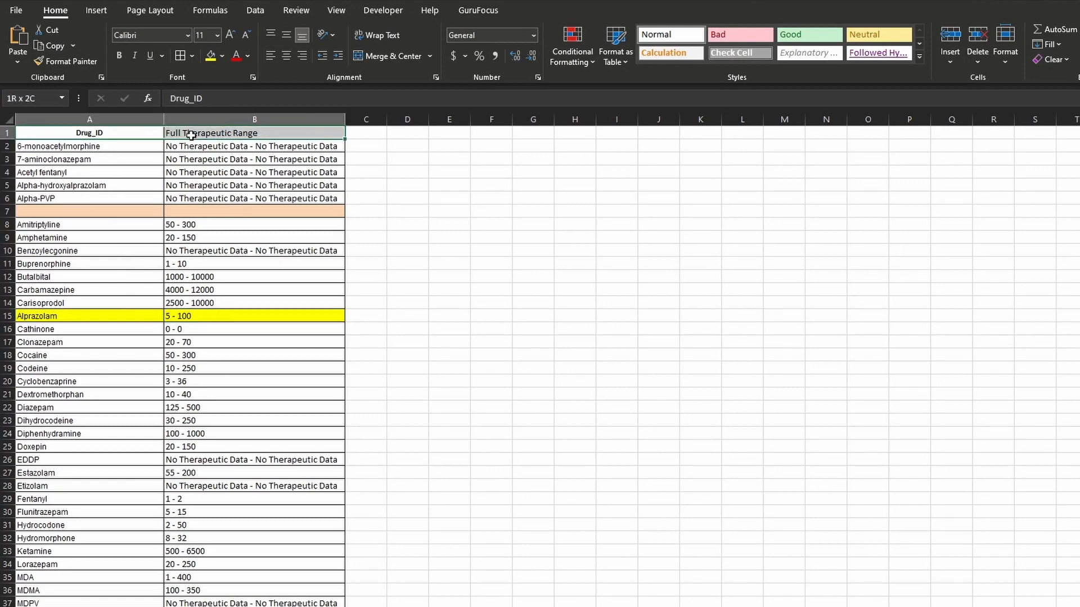
key("ctrl+shift+Down")
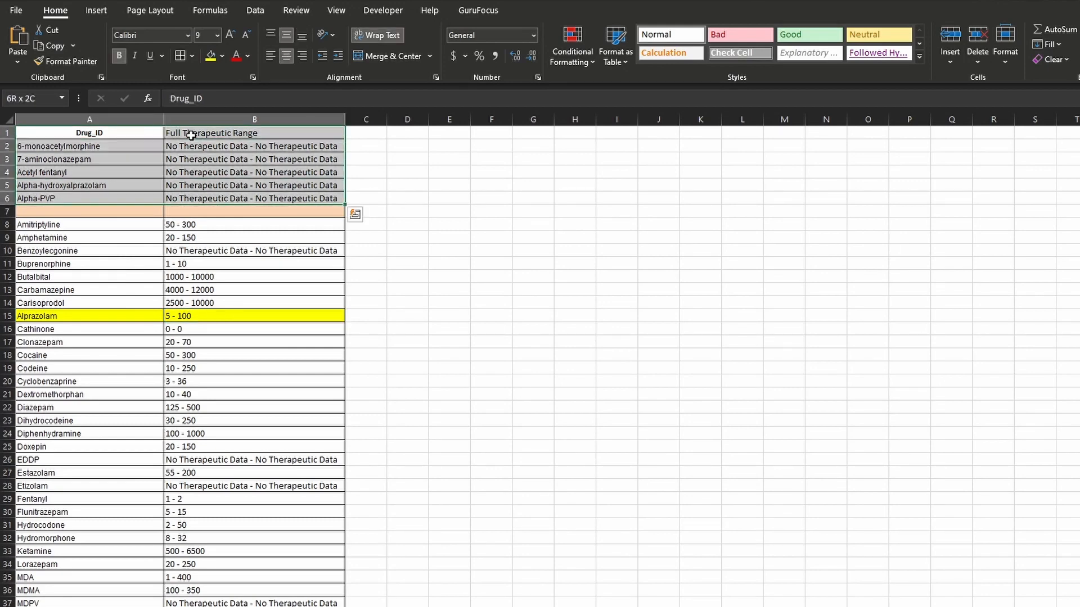
key("ctrl+shift+Down")
key("ctrl+shift+Down")
scroll(191, 135, "up", 9)
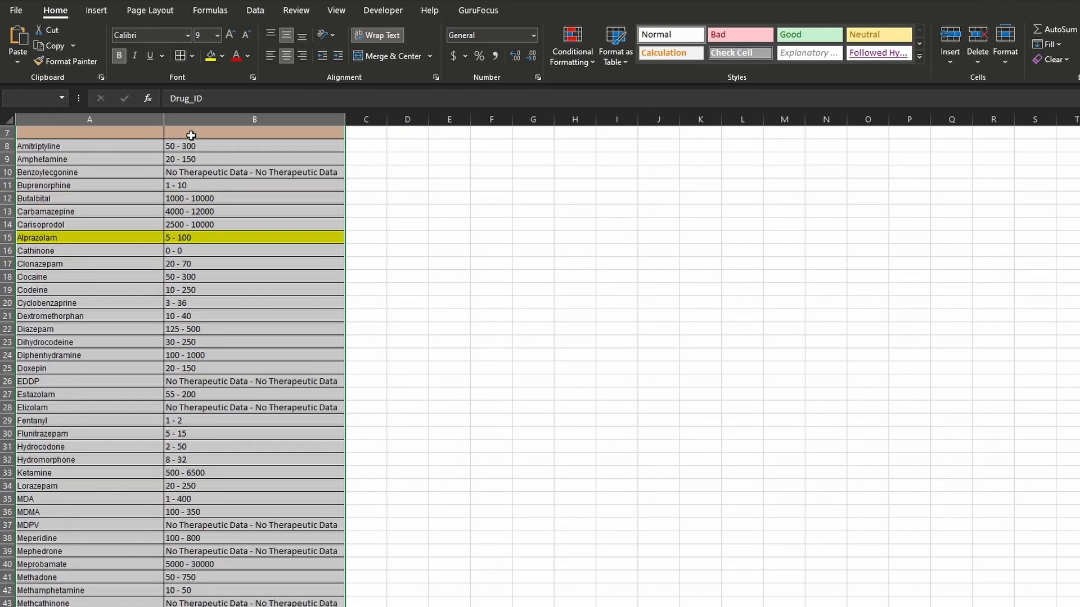
left_click(52, 98)
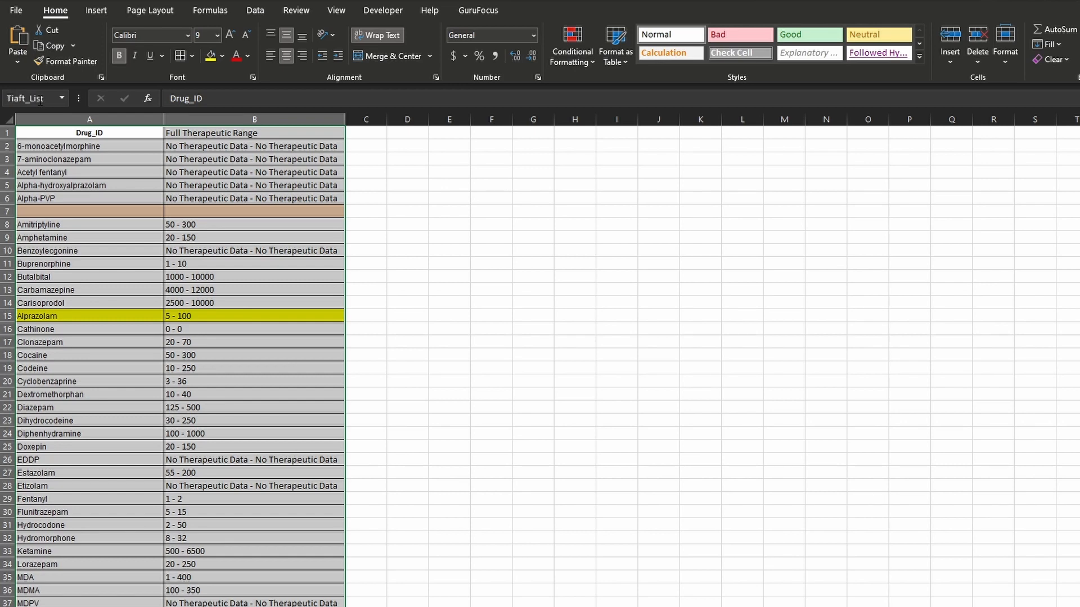
- Check in the Name Manager which cells the name Tiaft_List refers to
key("ctrl+F3")
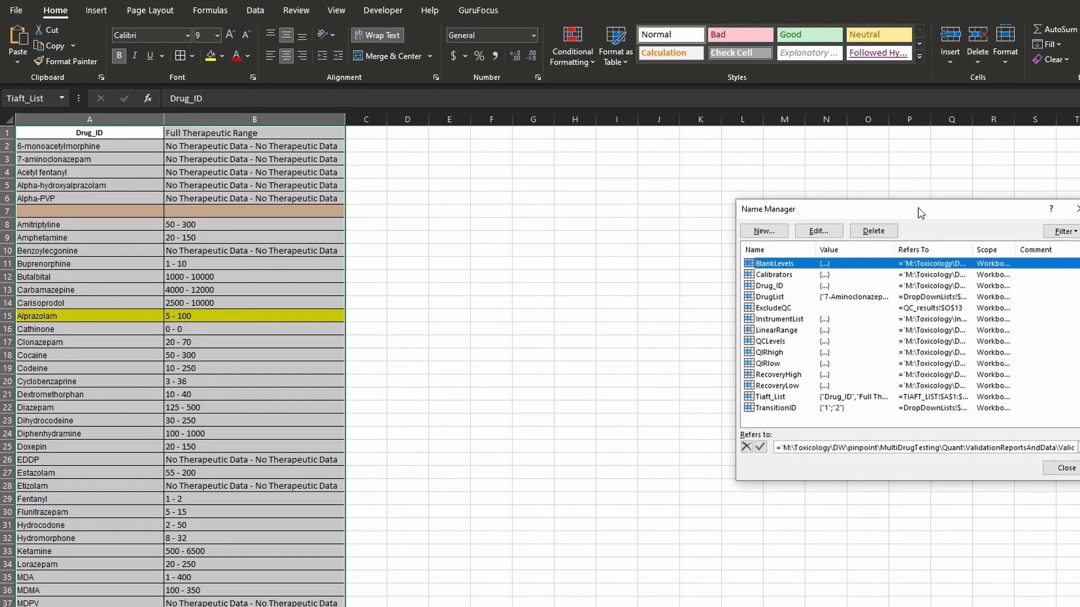
left_click_drag(918, 209, 625, 152)
left_click(465, 339)
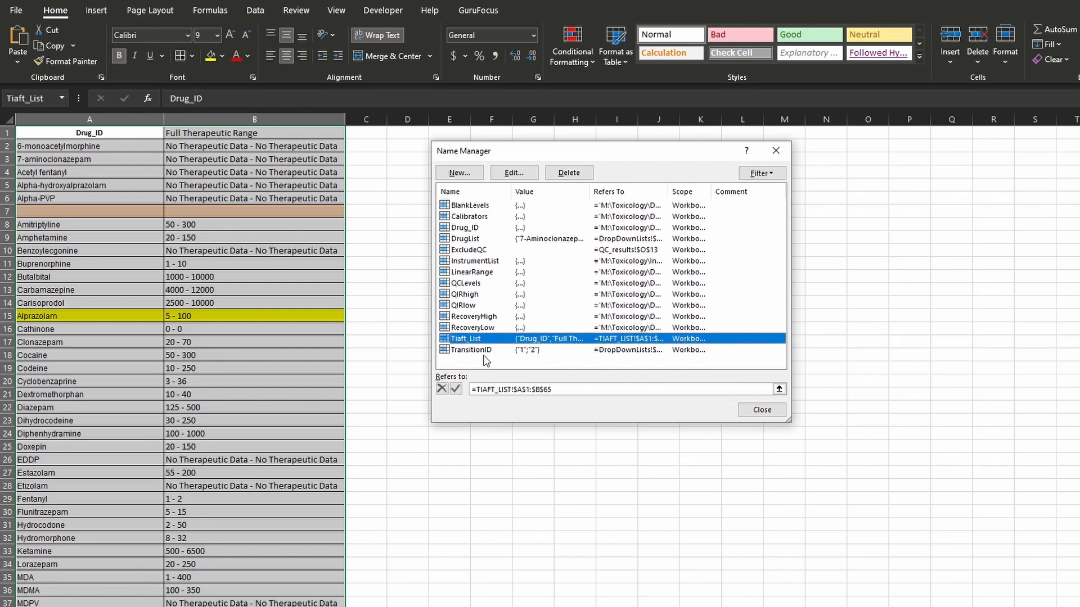
left_click(762, 409)
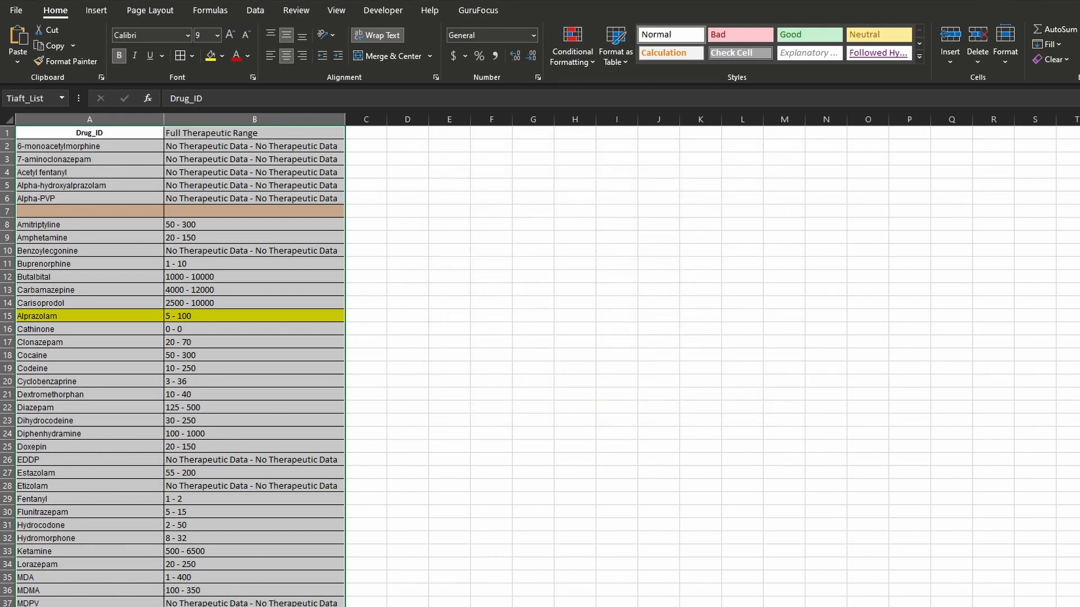
- Replace the table array in E3's VLOOKUP formula with the name Tiaft_List and fill the formula down the Therapeutic Range column
key("ctrl+Page_Up")
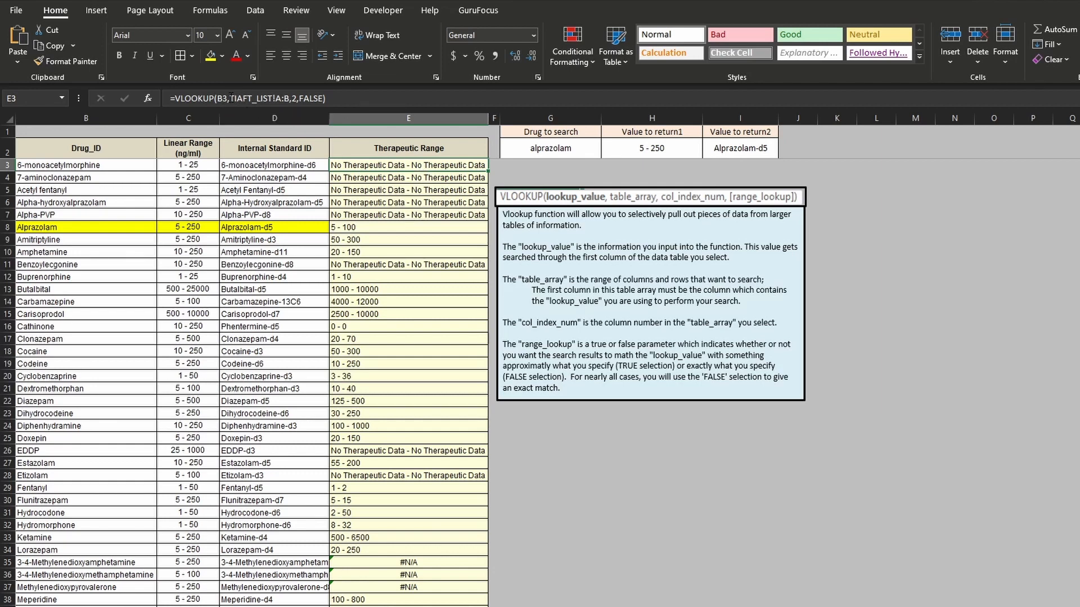
left_click(231, 98)
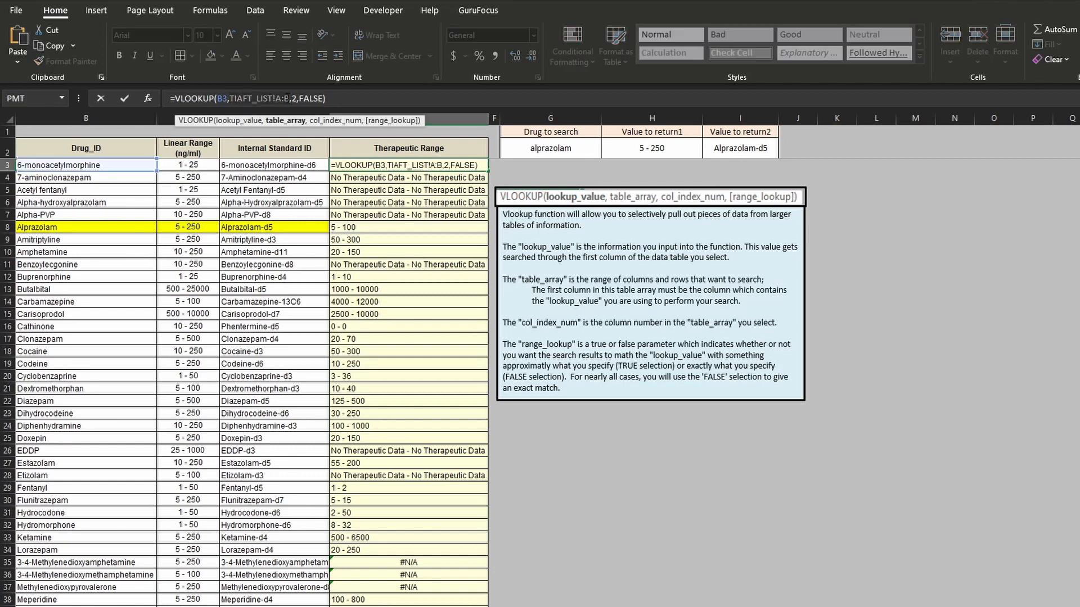
left_click(288, 98, "shift")
key("BackSpace")
type("tia")
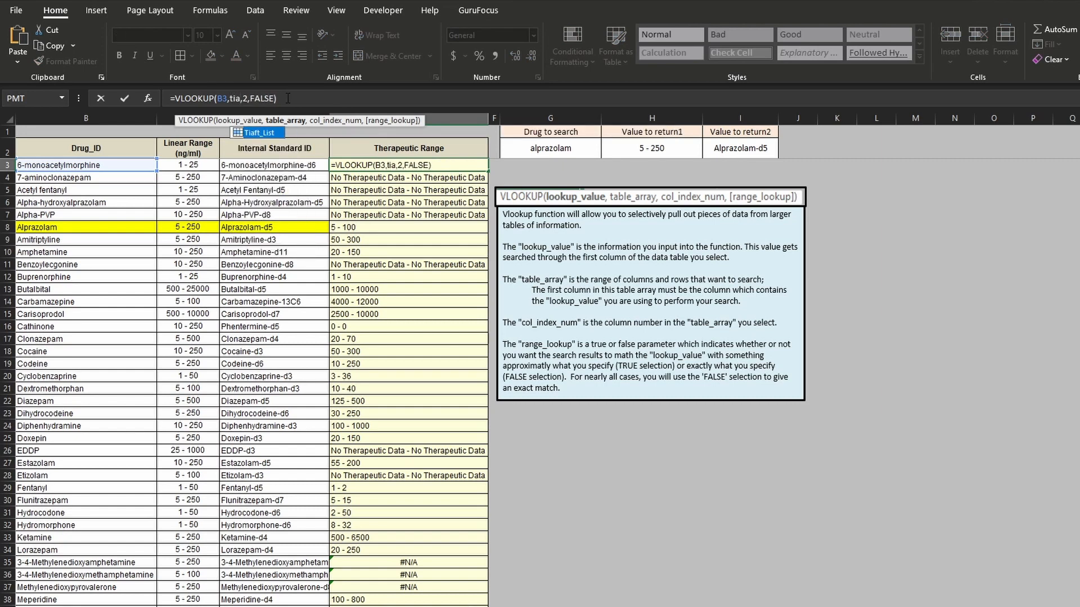
double_click(262, 132)
key("Return")
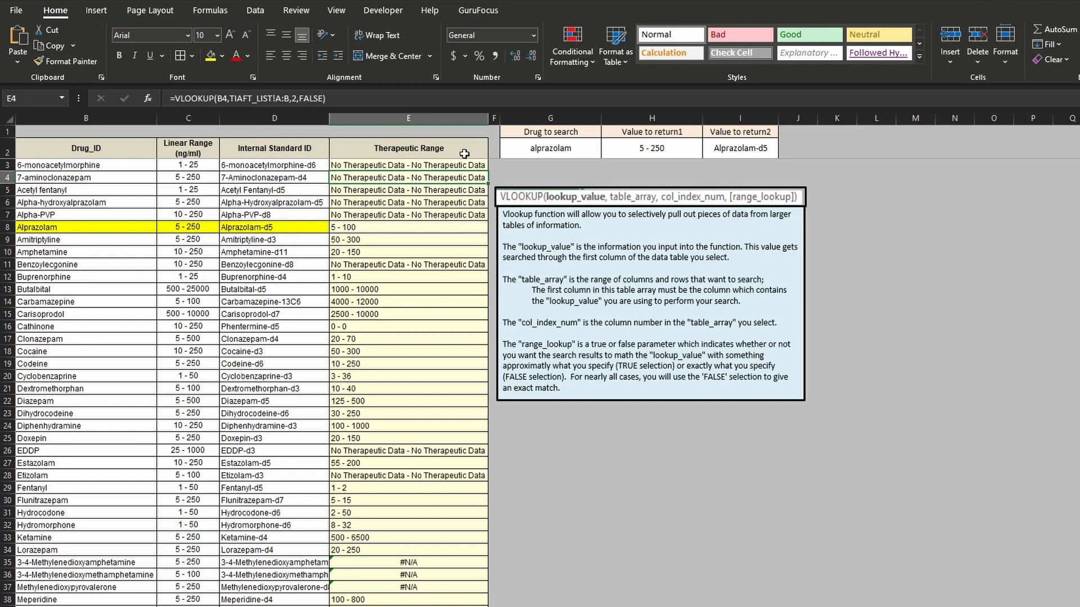
double_click(487, 170)
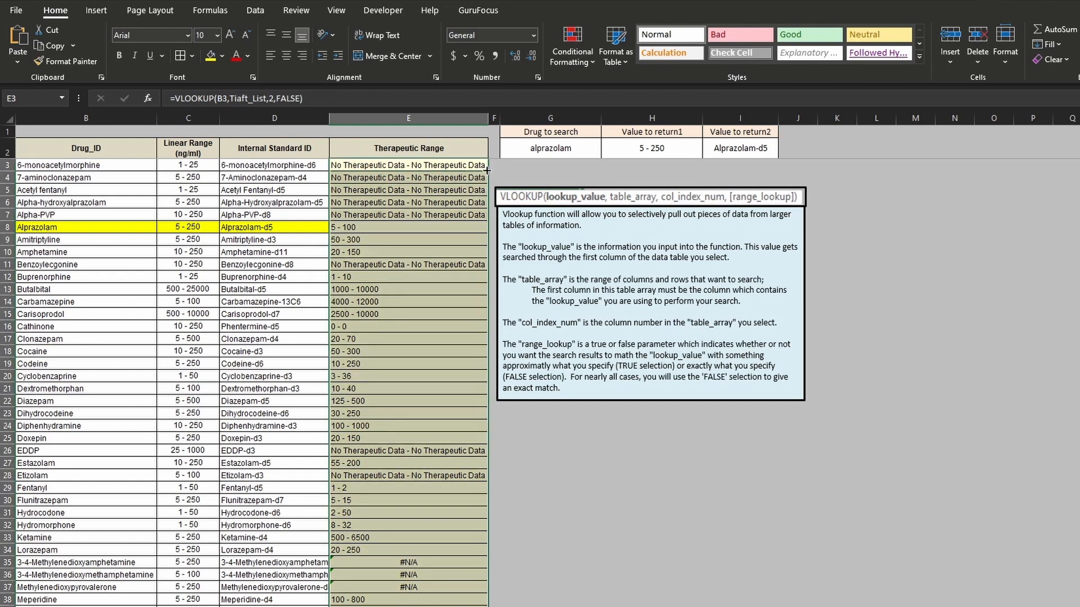
left_click(464, 165)
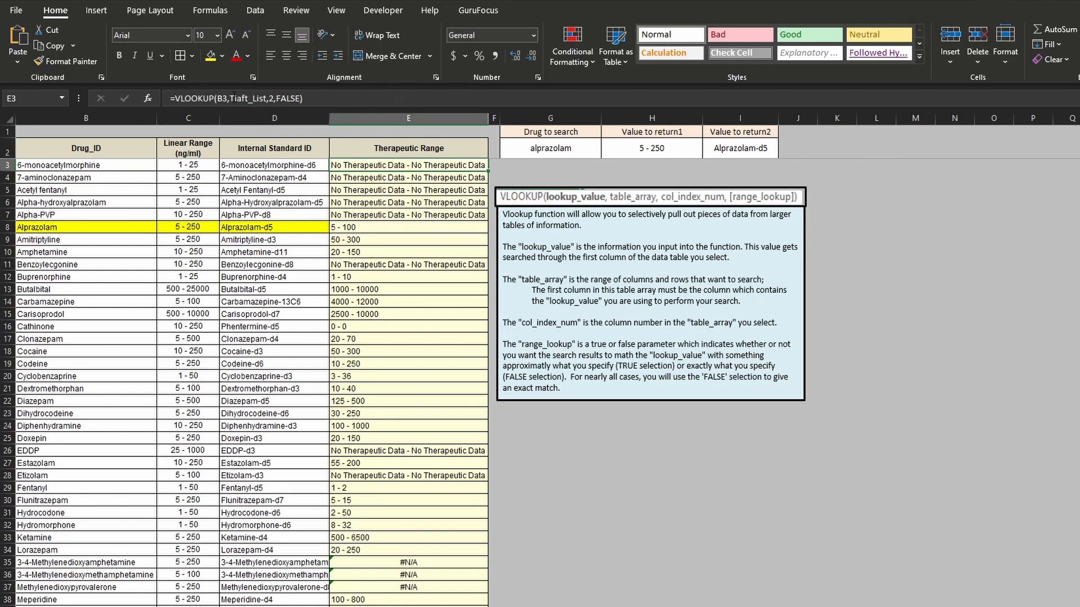
- View the cells behind the names Tiaft_List and DrugList, and inspect the table array argument in E3's formula
left_click(61, 98)
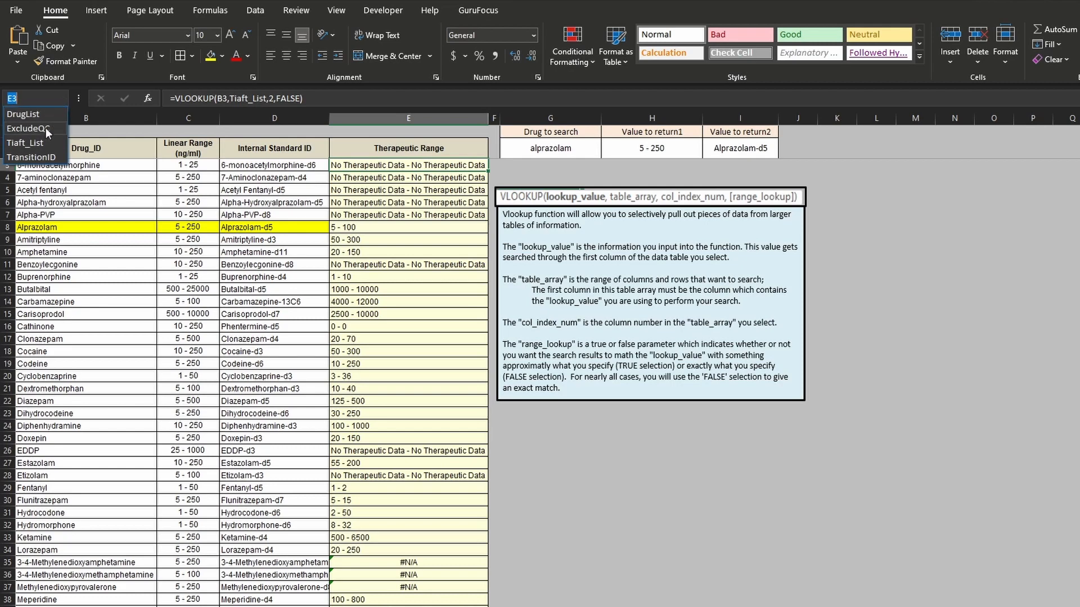
left_click(38, 147)
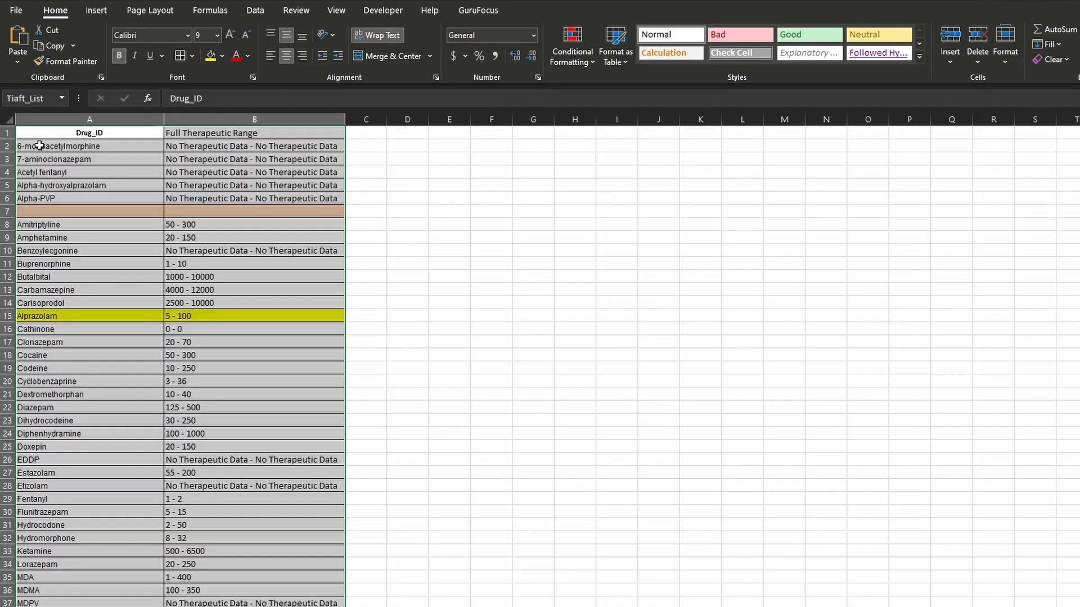
left_click(63, 99)
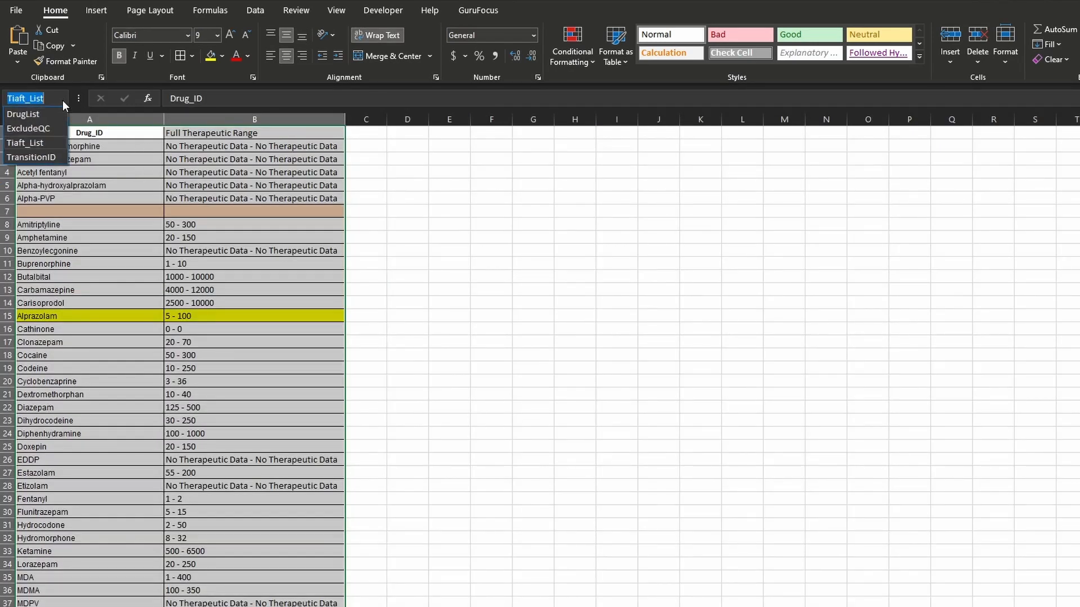
left_click(36, 114)
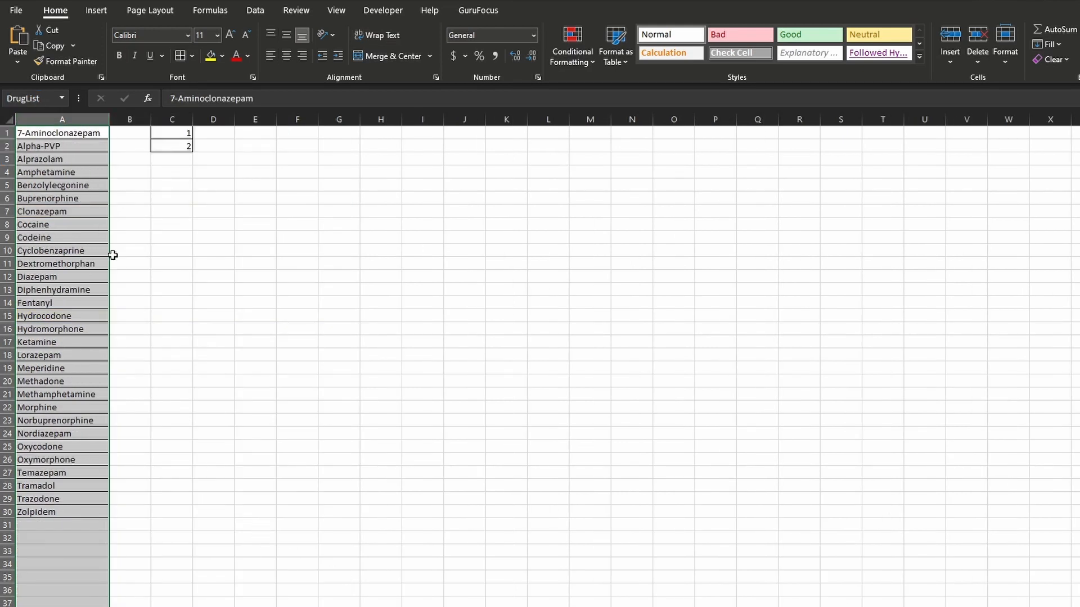
left_click(423, 167)
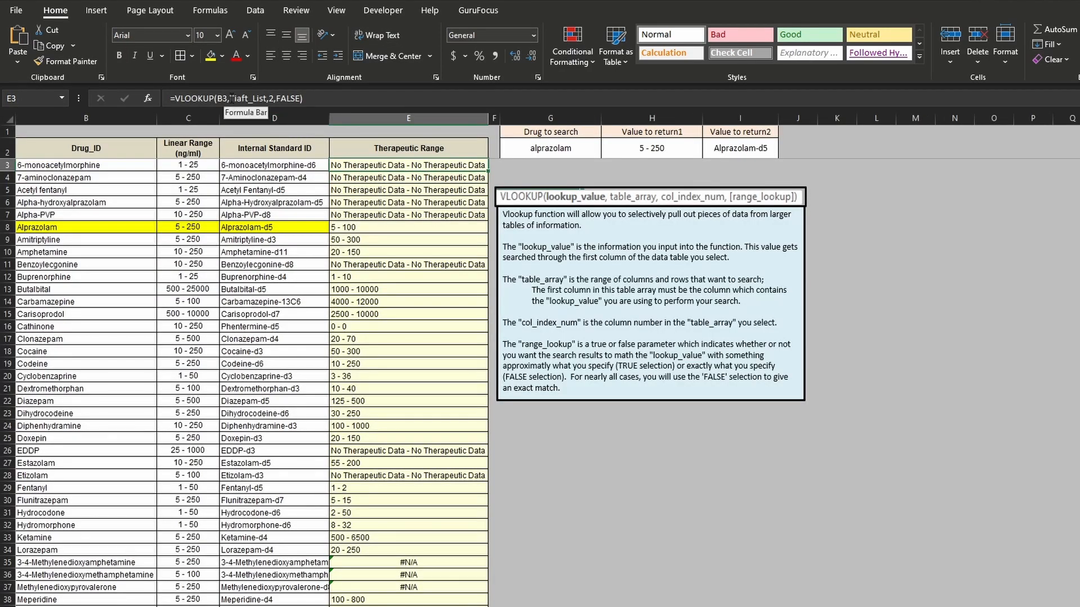
left_click(264, 98)
left_click(269, 99)
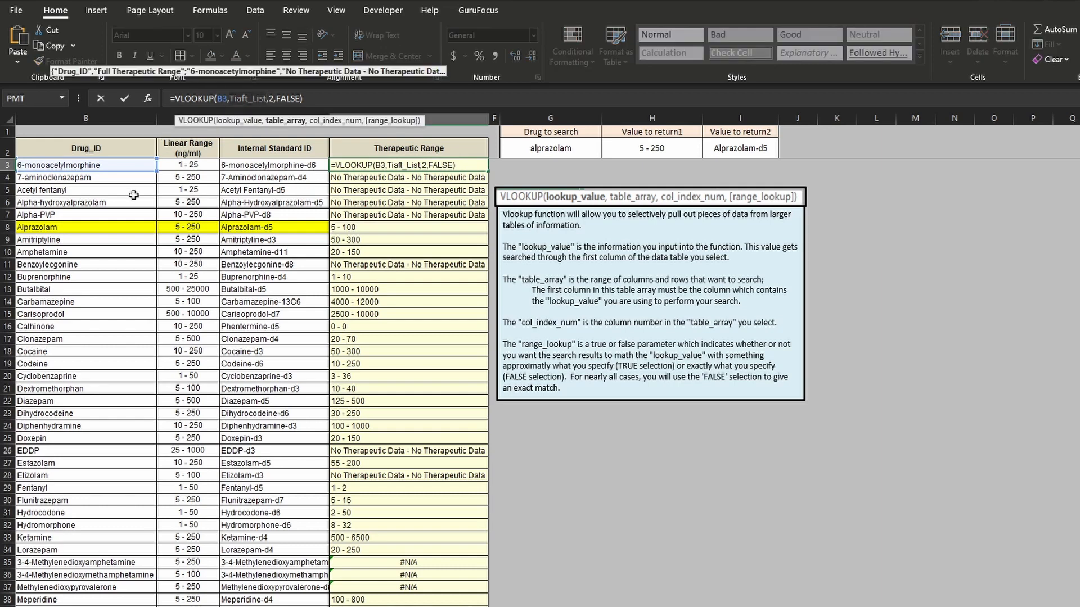
key("Escape")
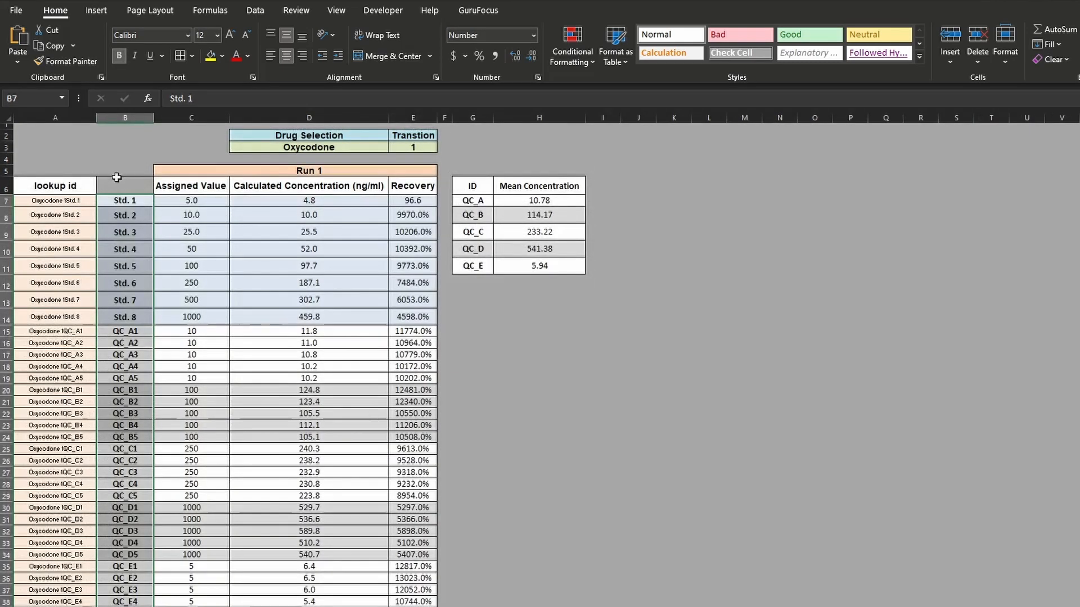
- Review the sample IDs in column B of the Run 1 sheet and the exported sample data on the following sheet
left_click_drag(125, 201, 127, 605)
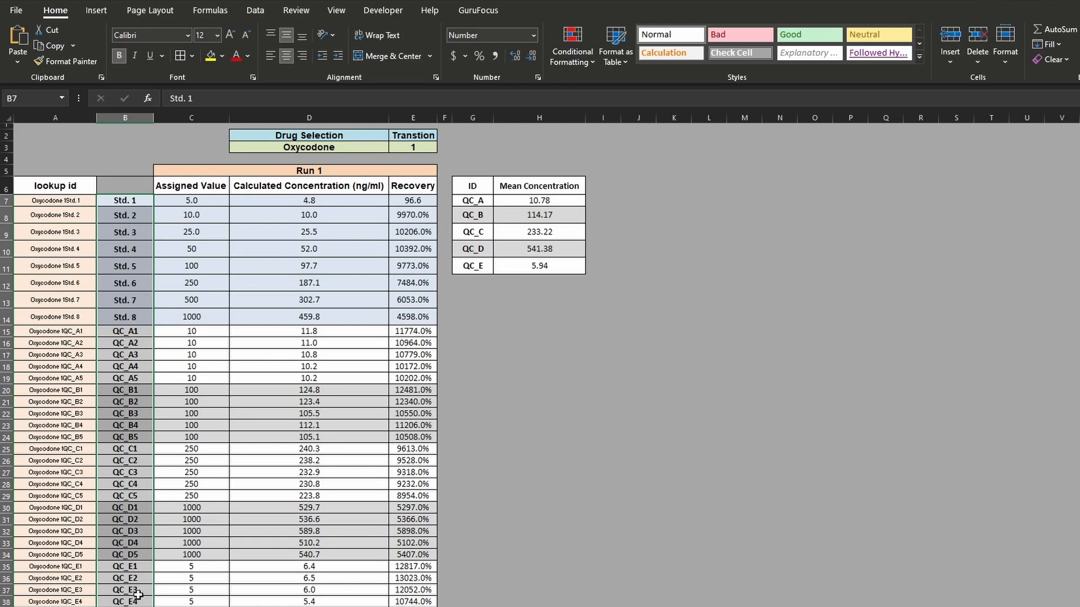
key("ctrl+Page_Down")
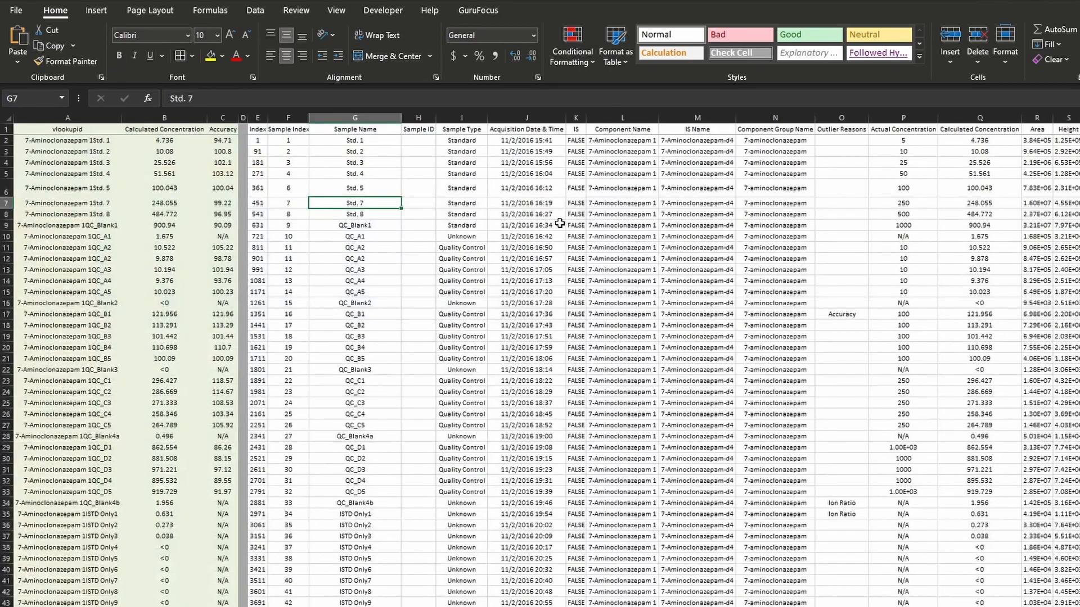
left_click_drag(267, 130, 795, 460)
key("ctrl+Home")
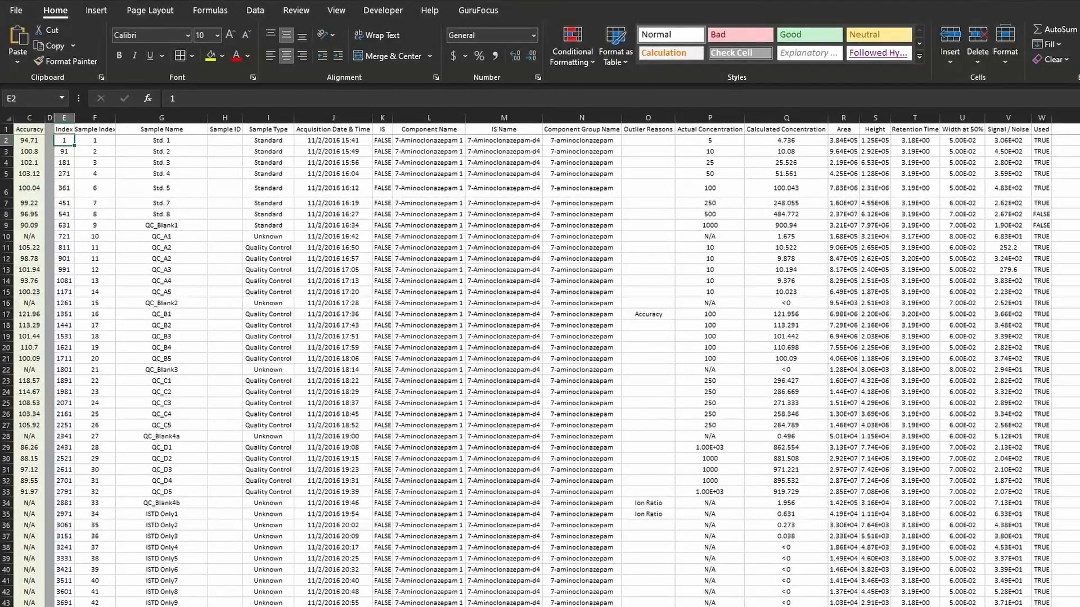
scroll(540, 360, "left", 2)
left_click(374, 358)
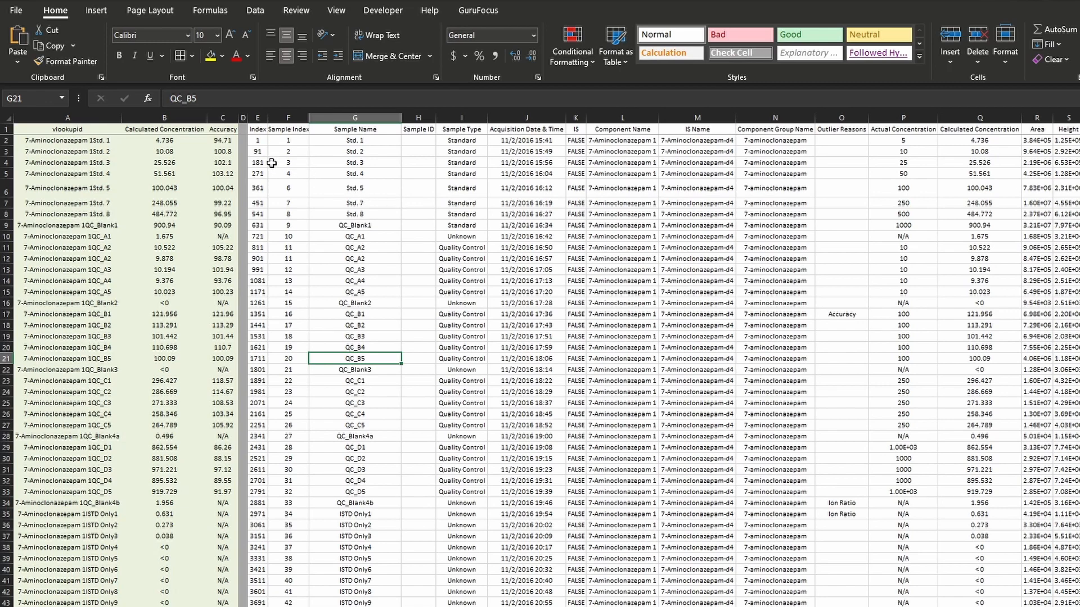
- Examine the helper columns vlookupid, Calculated Concentration and Accuracy in columns A to C
left_click_drag(231, 117, 93, 119)
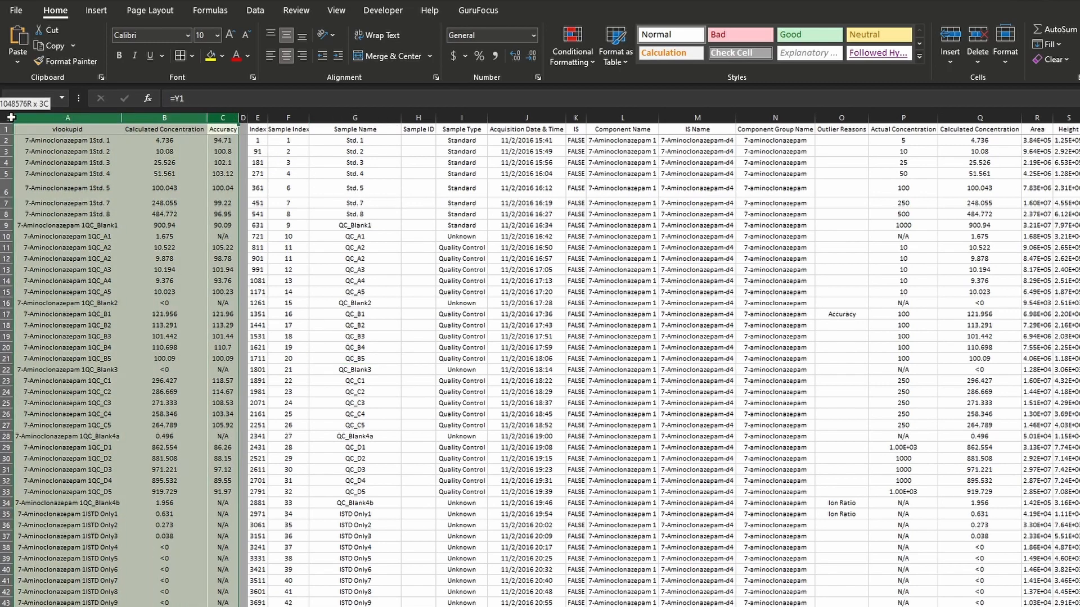
left_click(164, 118)
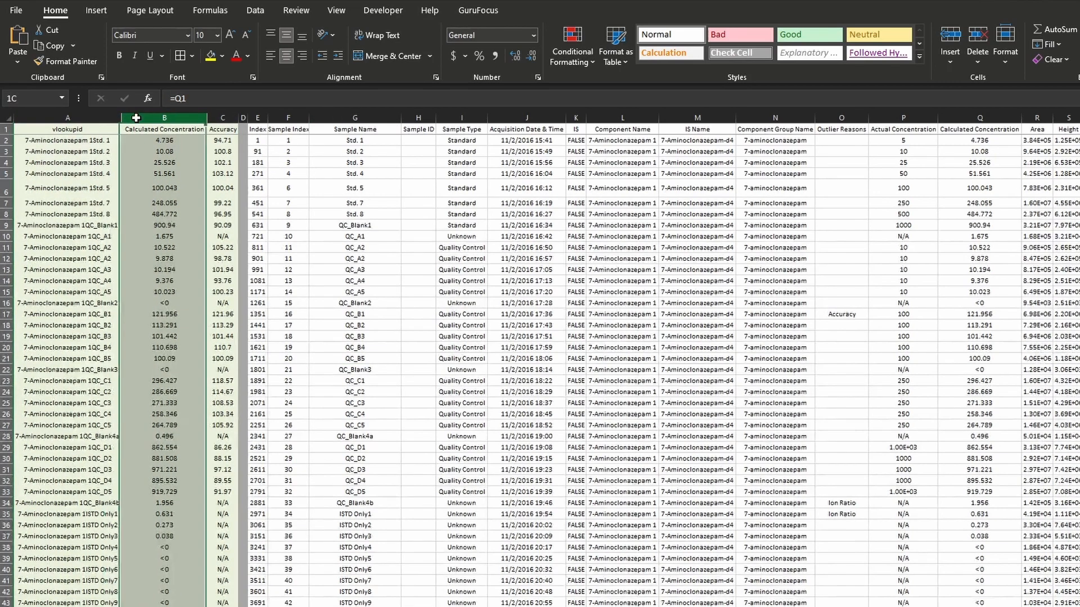
left_click(223, 117)
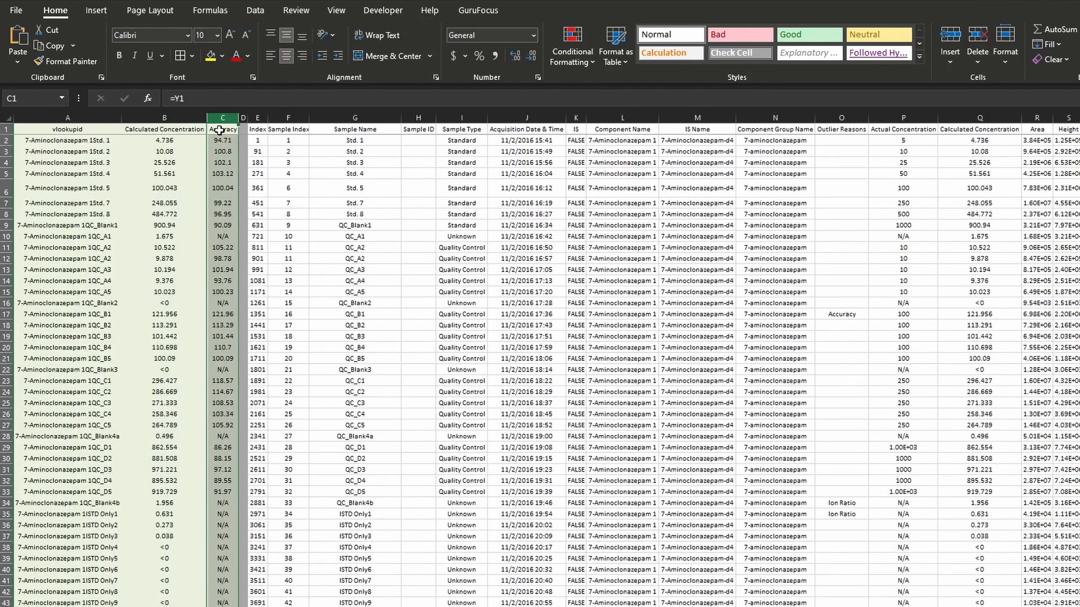
left_click(82, 130)
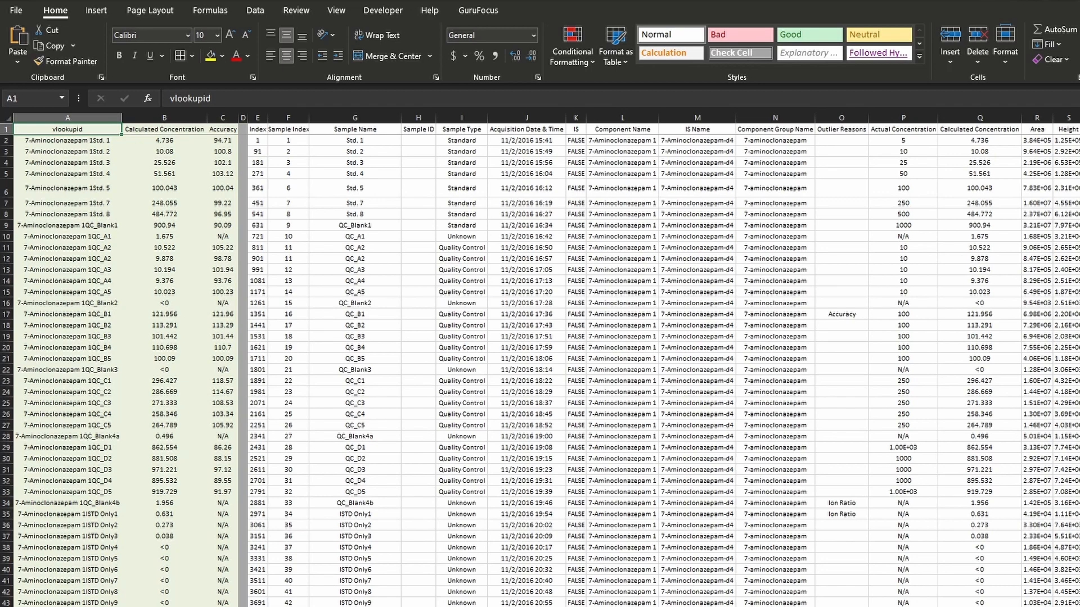
- Examine the CONCATENATE formula in A2, its source cells L2 and G2, and the vlookupid entries down column A
left_click(101, 141)
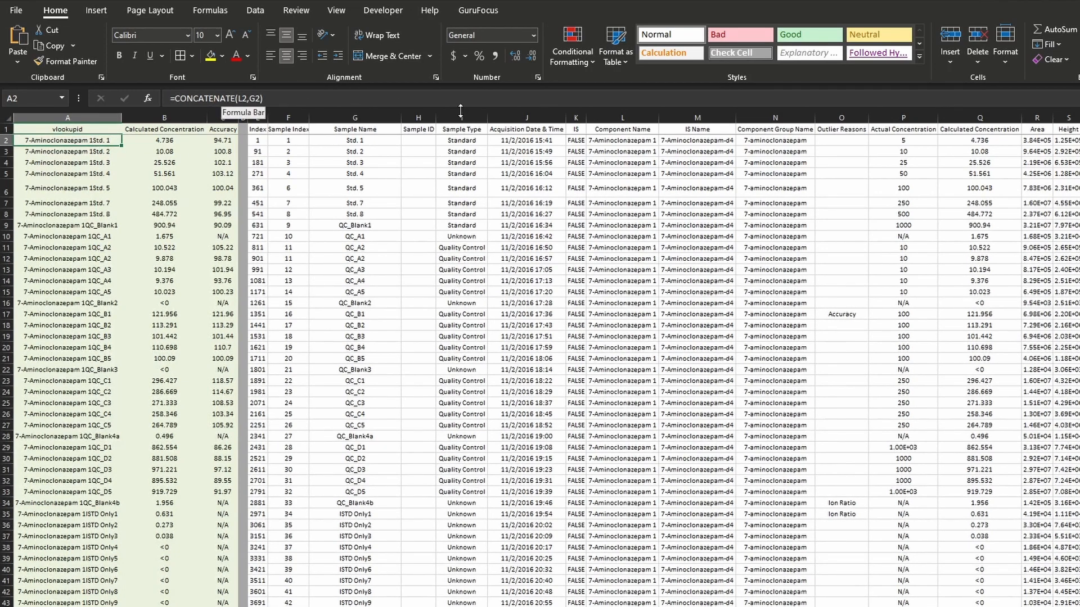
left_click_drag(642, 129, 639, 147)
left_click(638, 143)
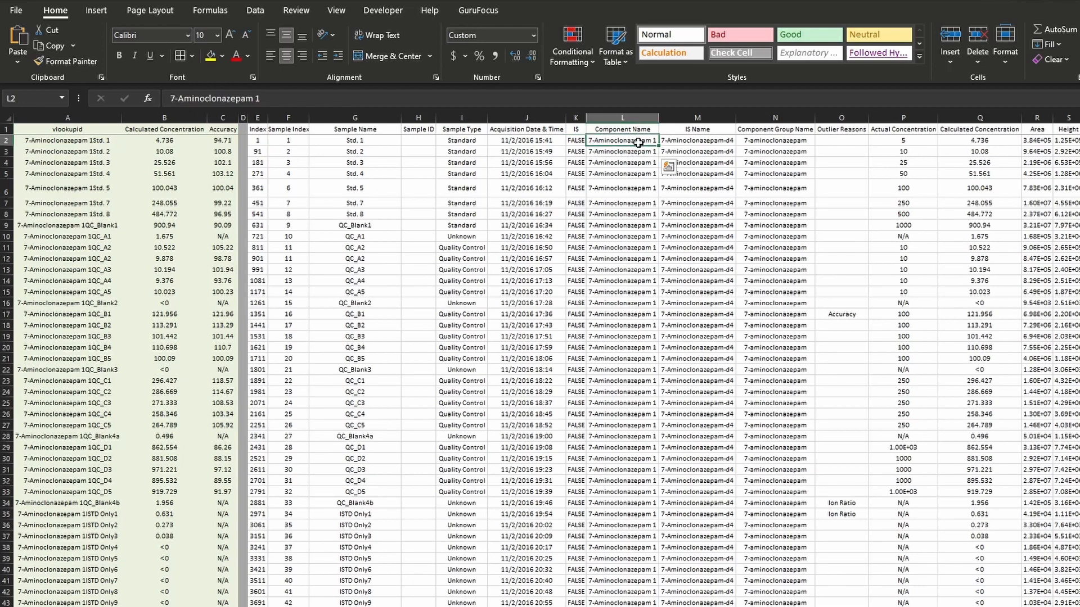
left_click(362, 140)
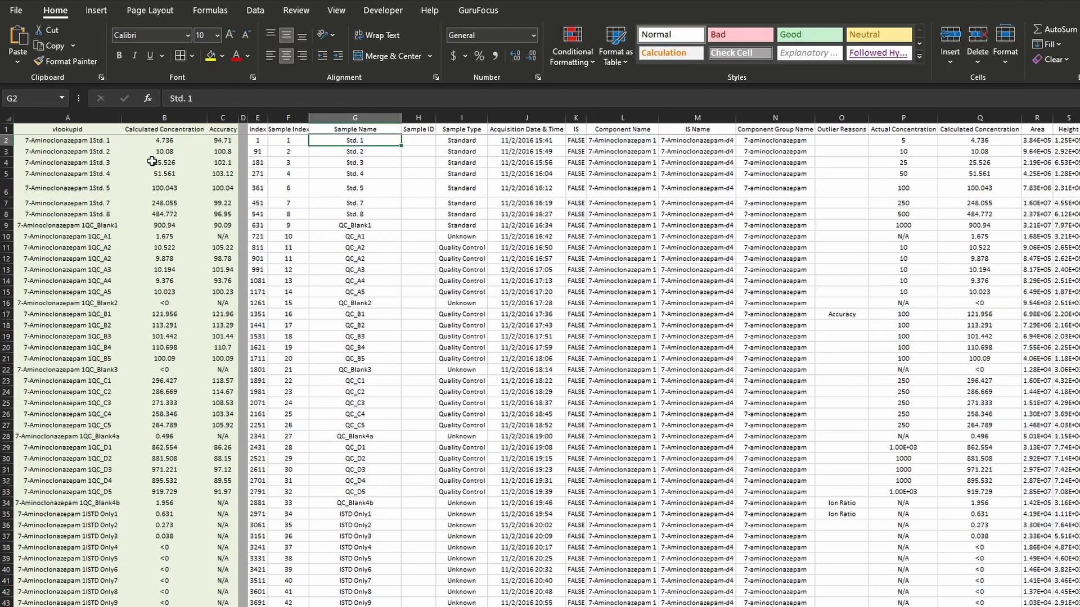
left_click(83, 142)
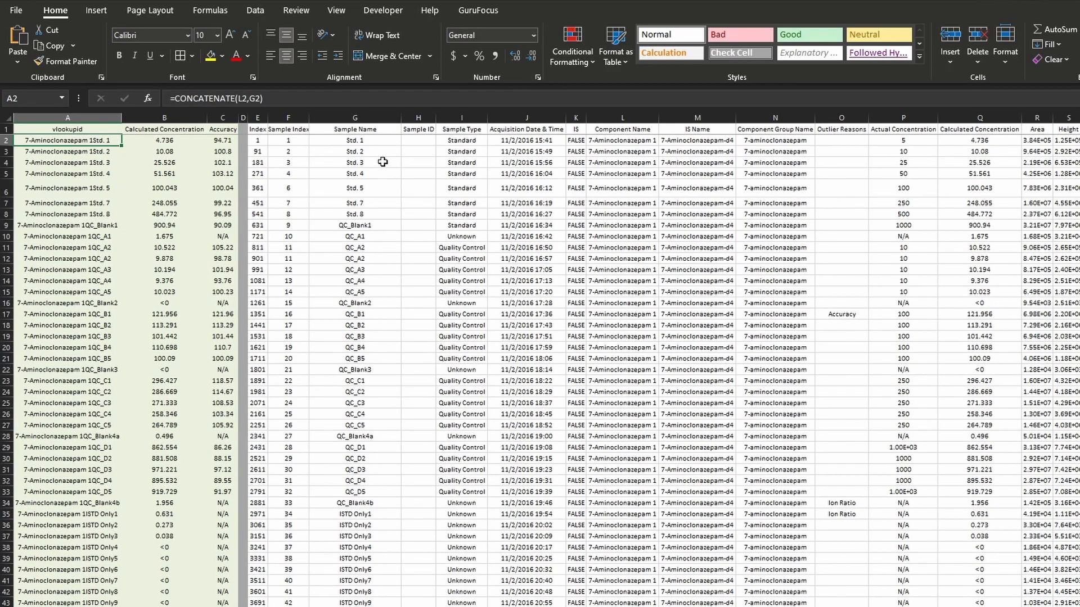
left_click(73, 129)
left_click_drag(73, 128, 73, 214)
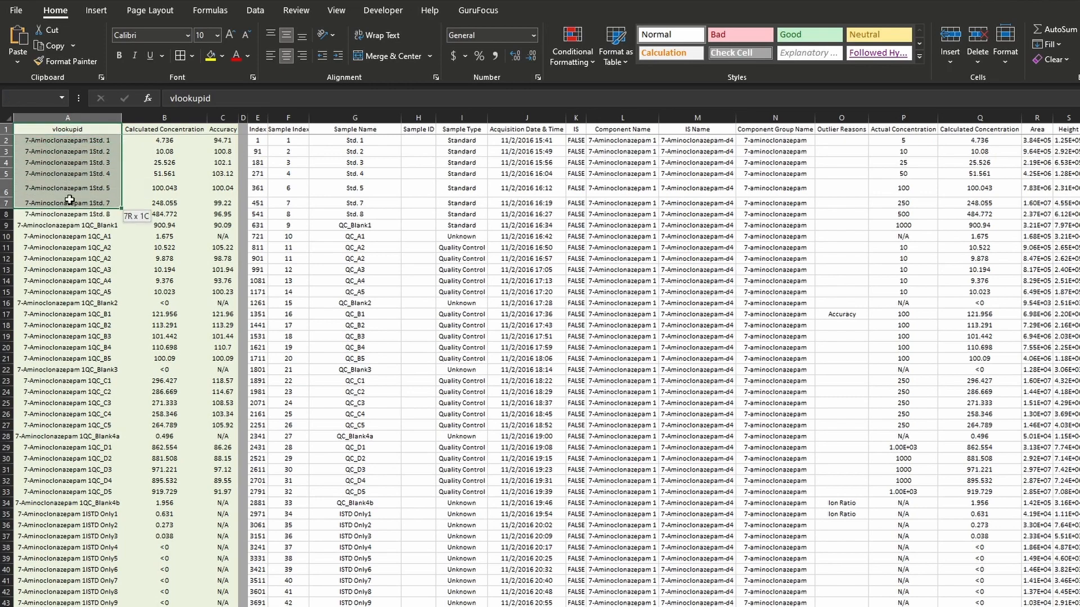
left_click(73, 141)
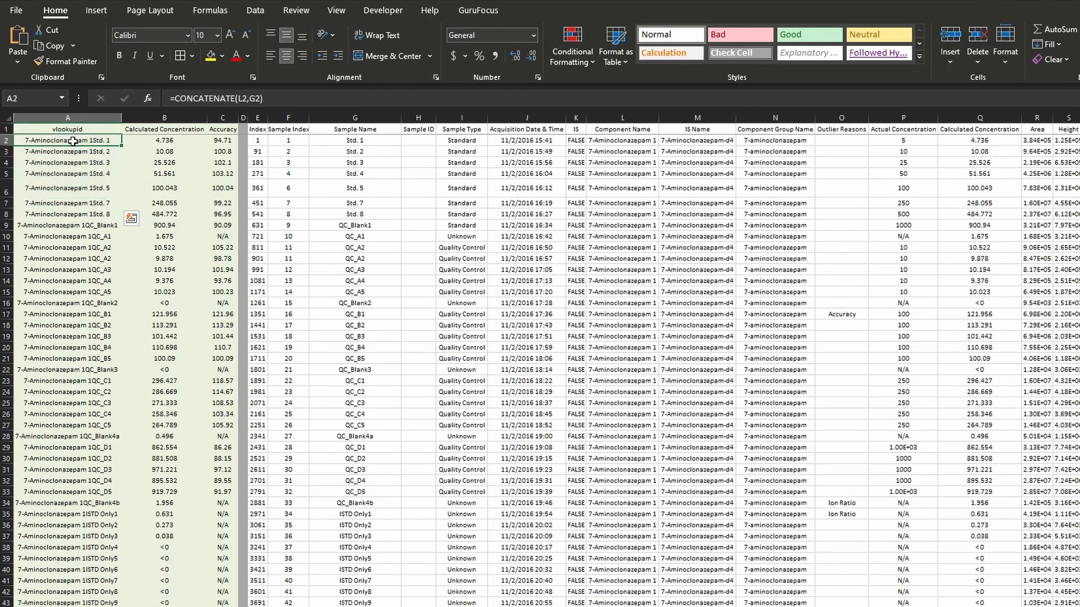
left_click_drag(73, 151, 47, 581)
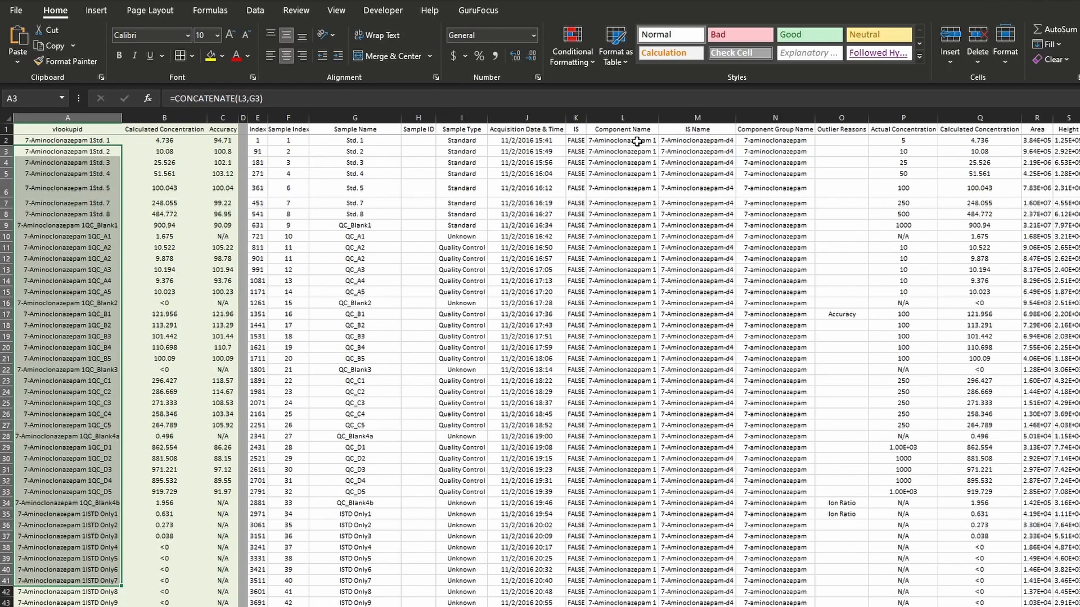
- Compare the repeated component names in column L with the sample names in column G, including the second set of standards starting at G51
left_click(638, 141)
left_click(637, 153)
left_click(637, 163)
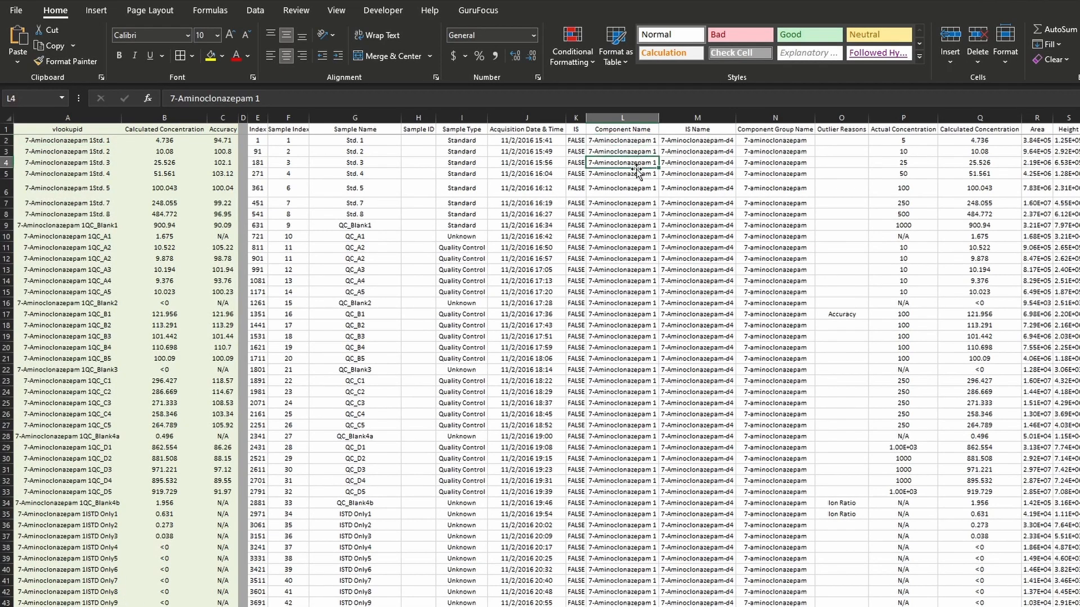
left_click(636, 174)
left_click(637, 188)
left_click(636, 204)
left_click(636, 214)
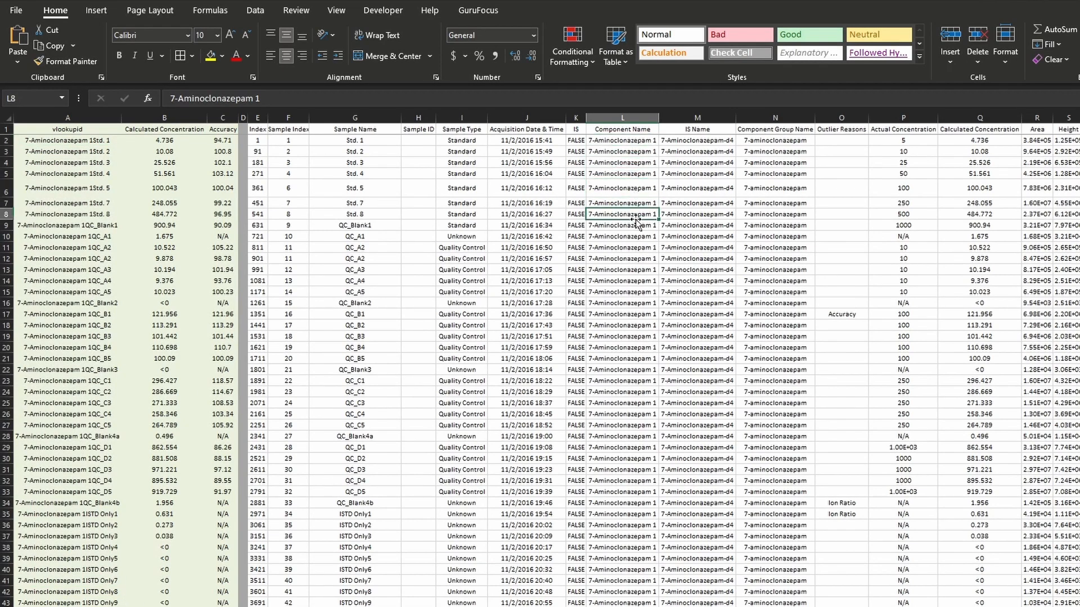
left_click(628, 141)
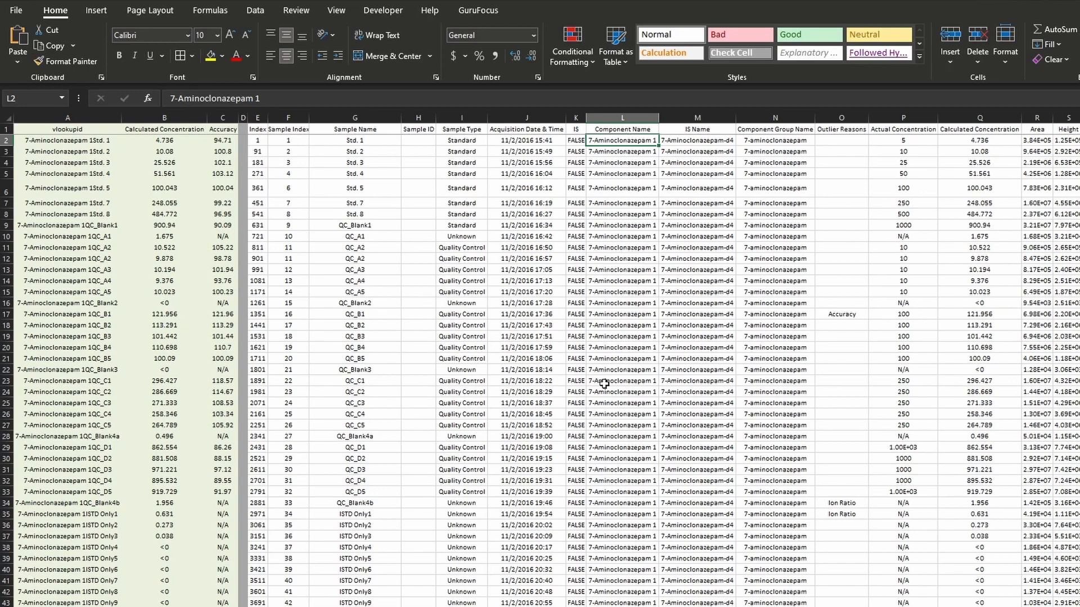
left_click(375, 141)
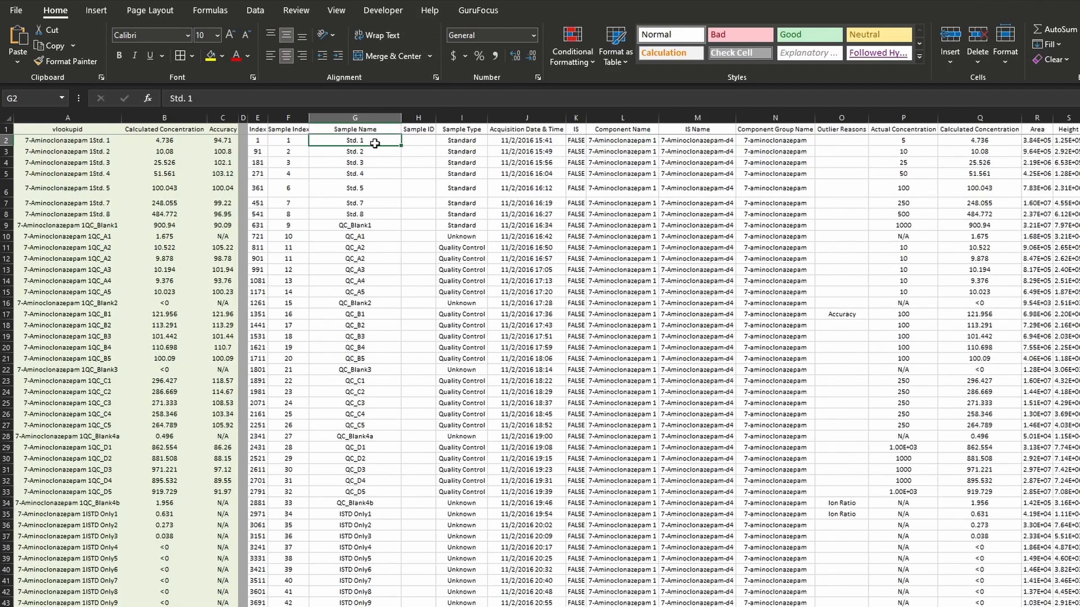
scroll(411, 203, "down", 12)
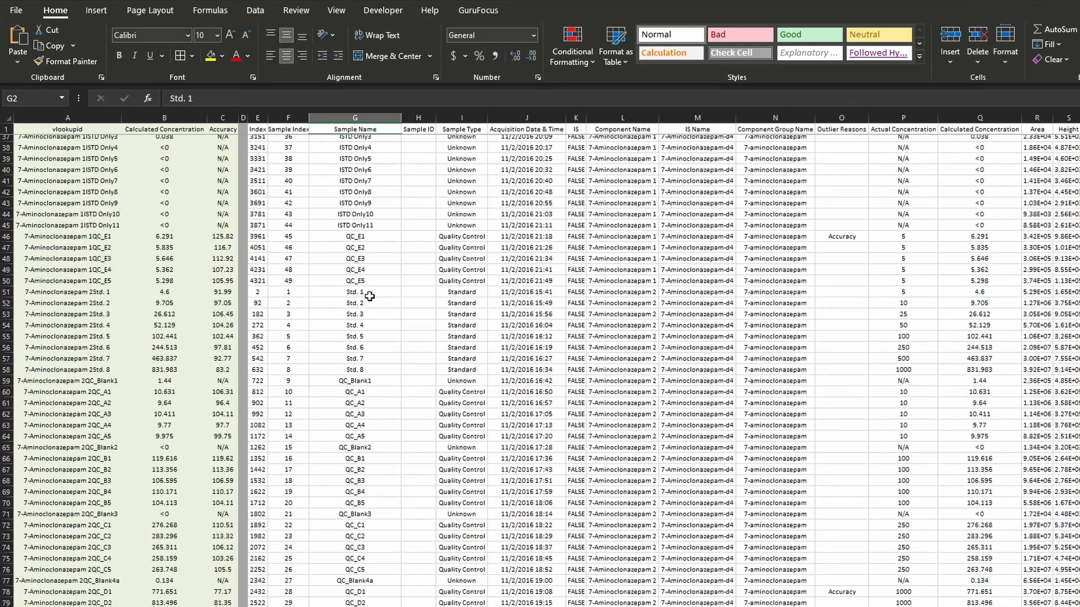
left_click_drag(369, 292, 372, 350)
scroll(372, 281, "up", 12)
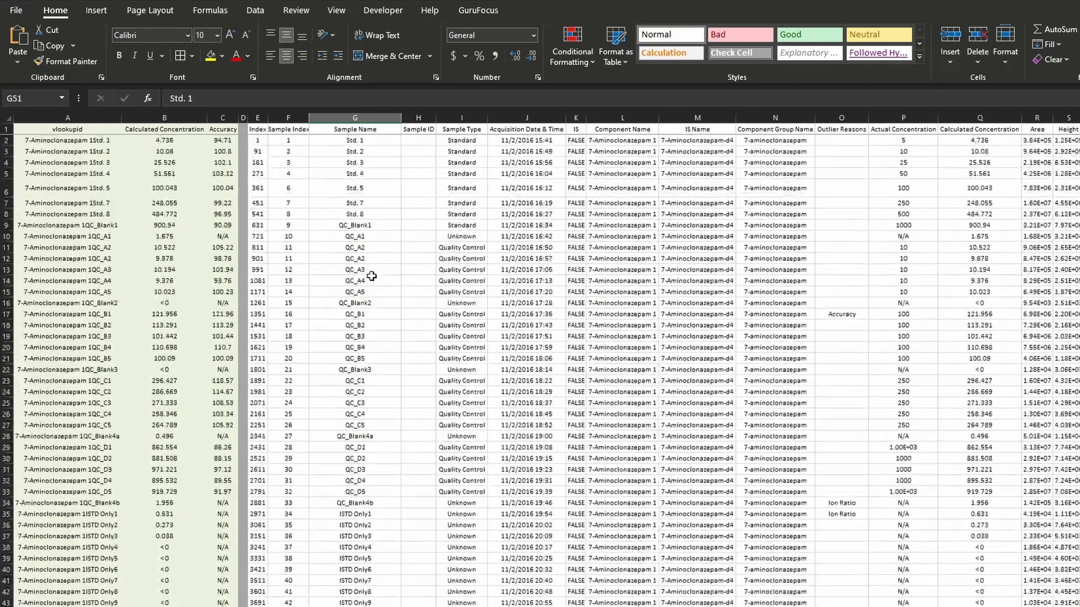
left_click(631, 140)
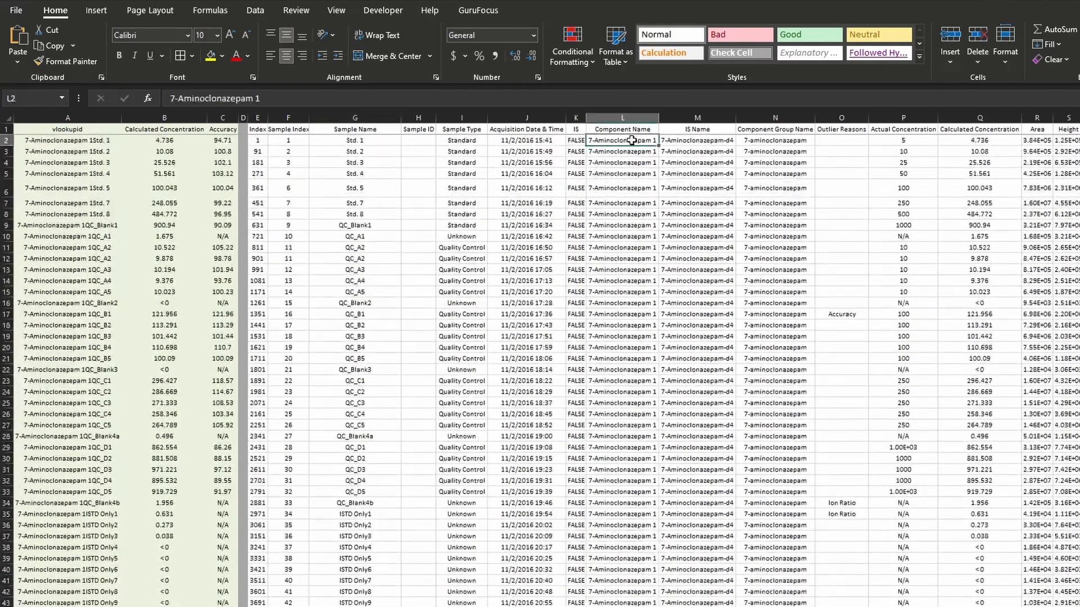
- Check the sample name in G2 and the names below it against the CONCATENATE formula in A2
left_click(375, 140)
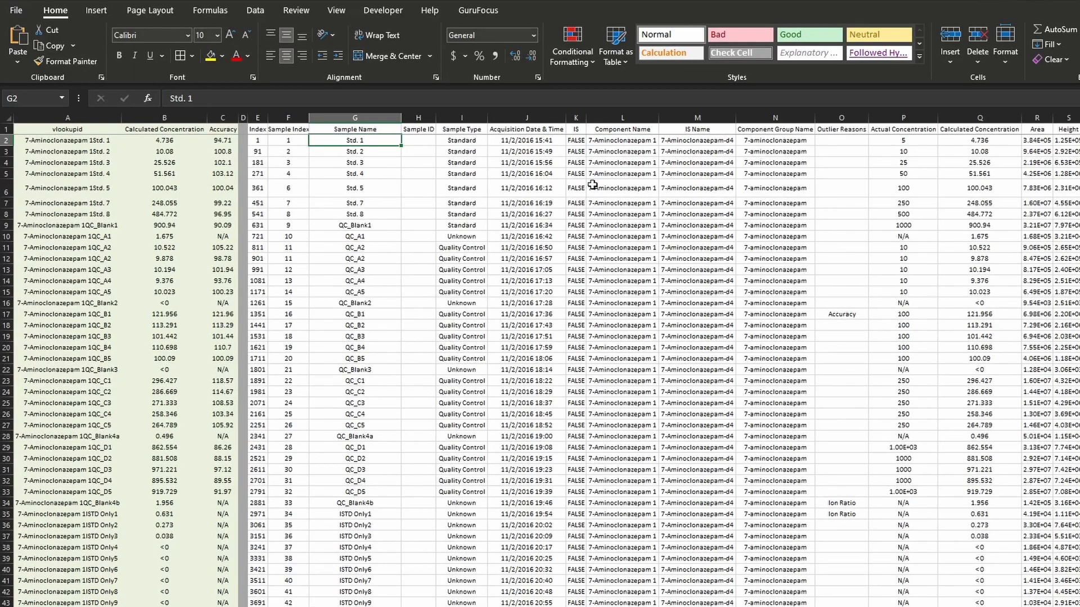
scroll(415, 328, "down", 8)
scroll(415, 327, "up", 8)
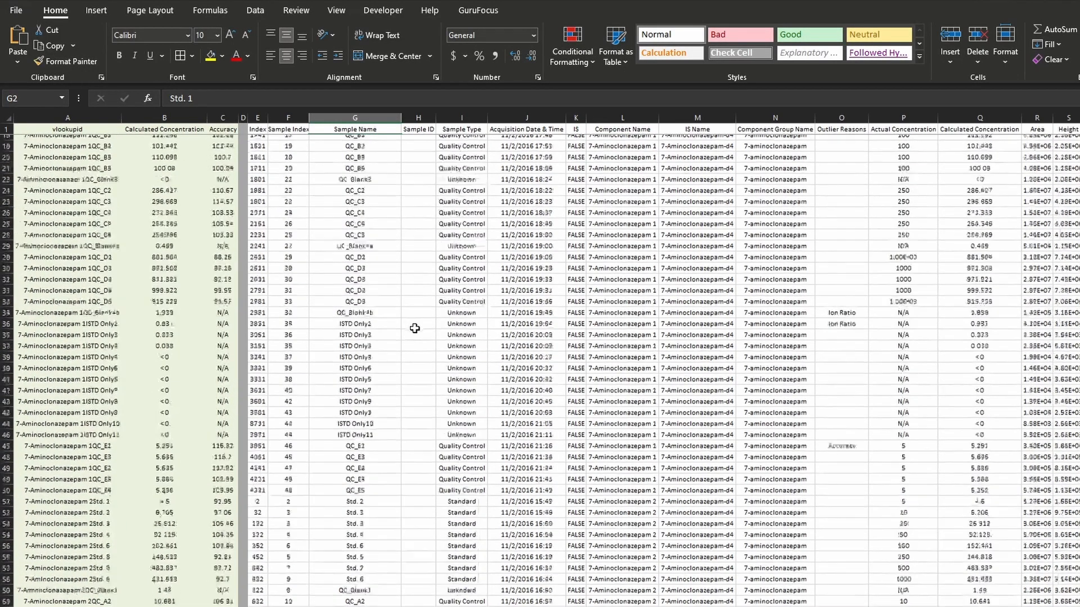
left_click(97, 142)
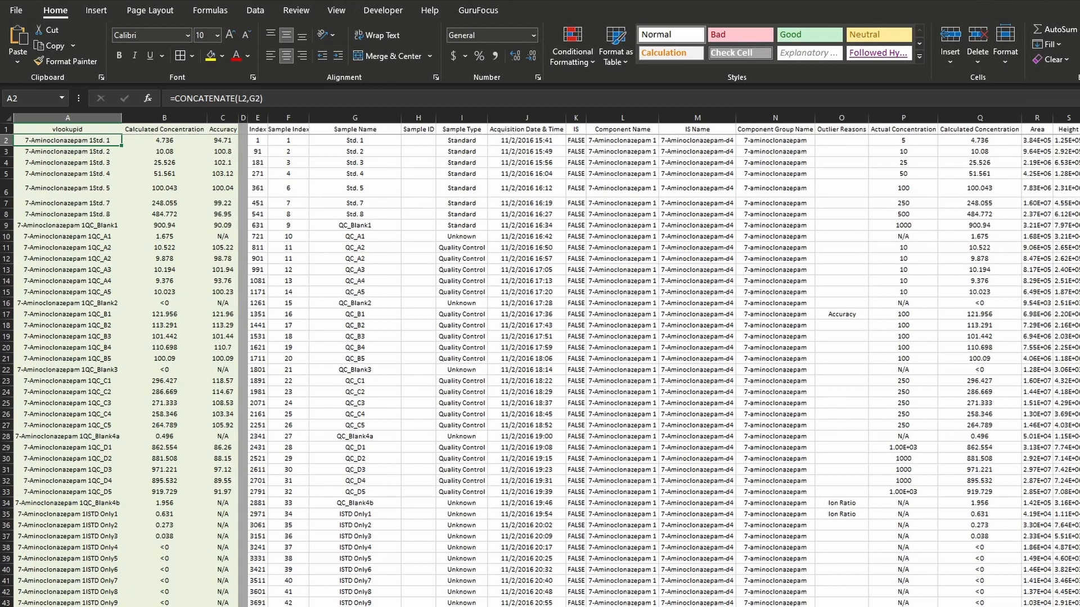
- Examine the Calculated Concentration references in B1 and B2, their source cells in column Q, and the Accuracy reference in C2
left_click(176, 131)
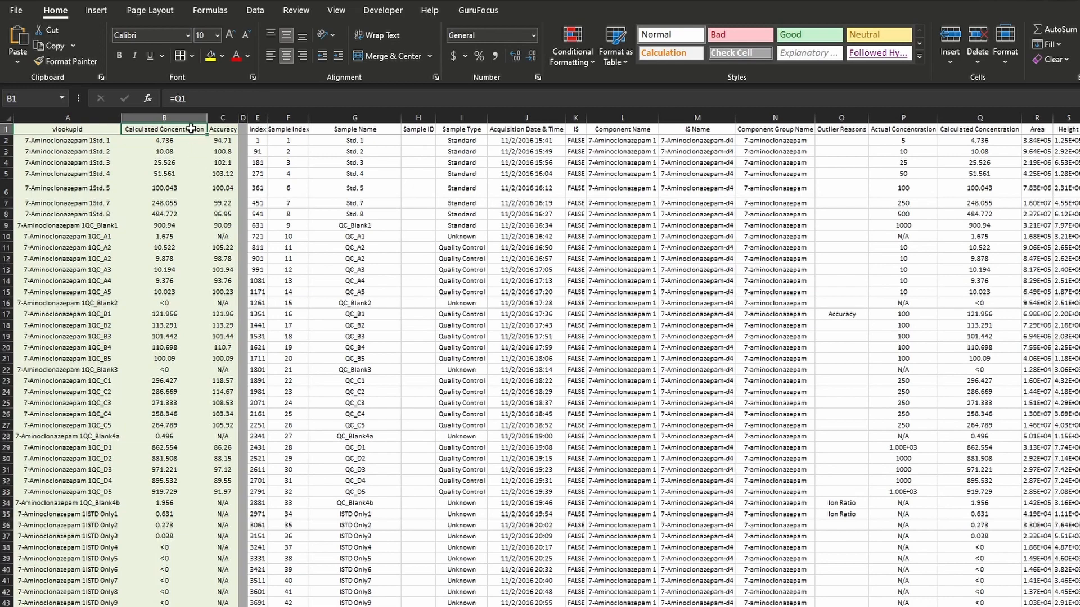
key("Down")
left_click(225, 141)
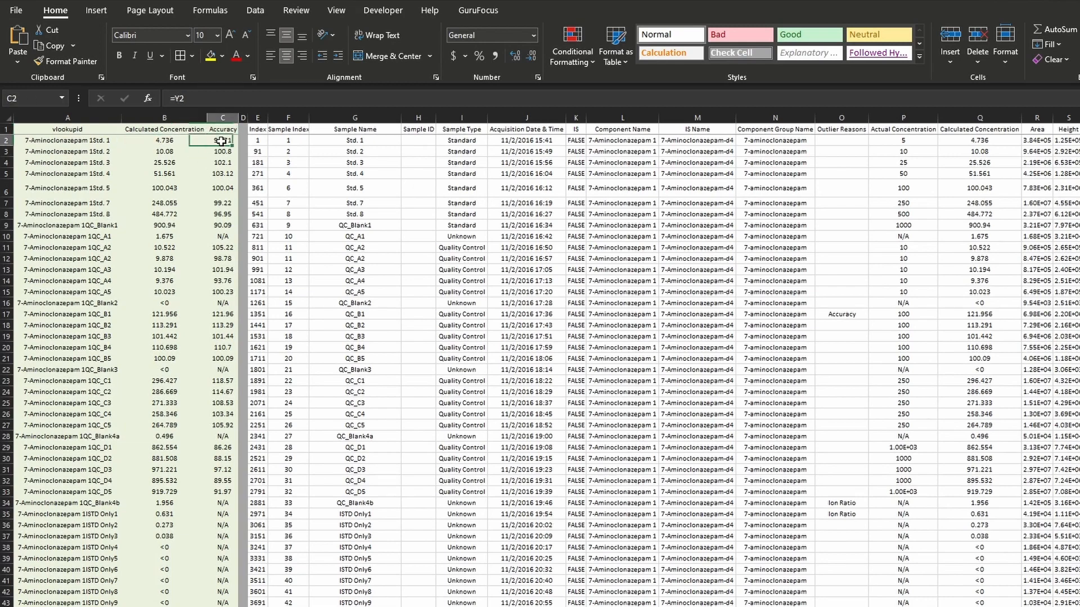
left_click(186, 139)
left_click(191, 131)
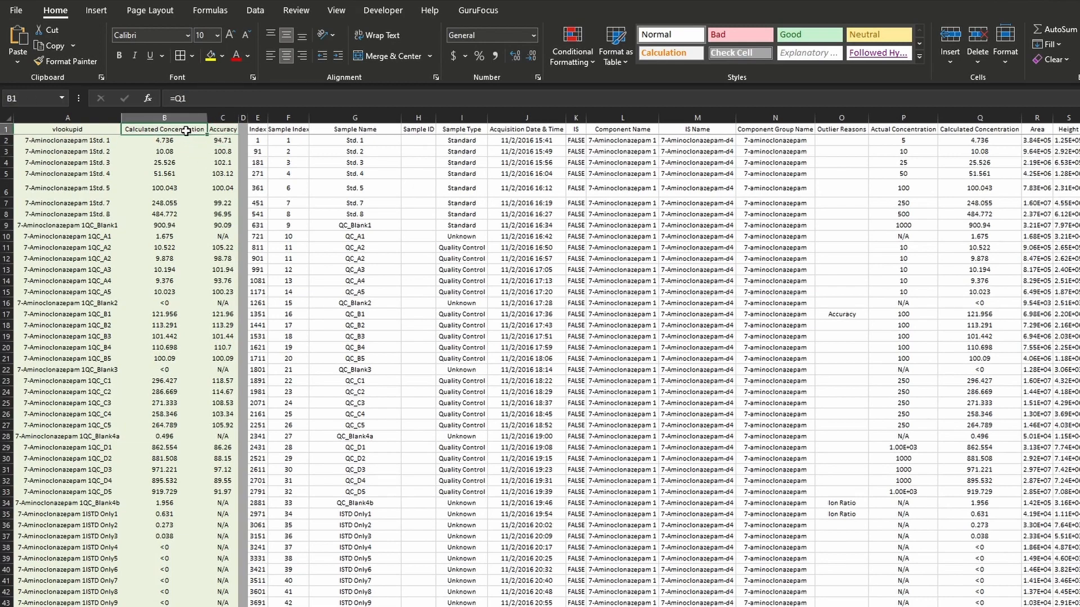
left_click(971, 130)
left_click(160, 141)
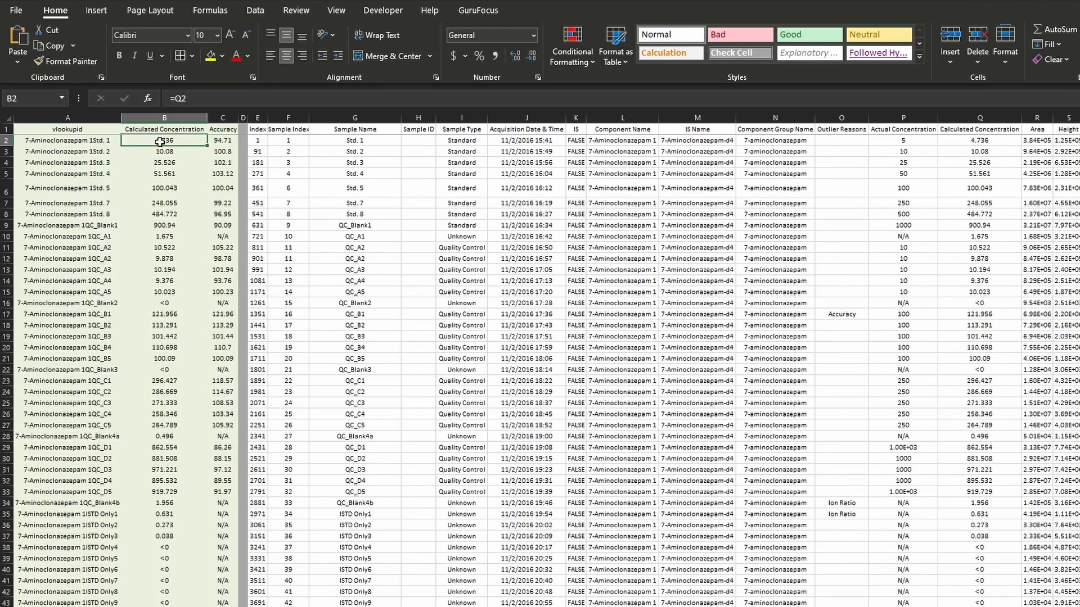
left_click(982, 142)
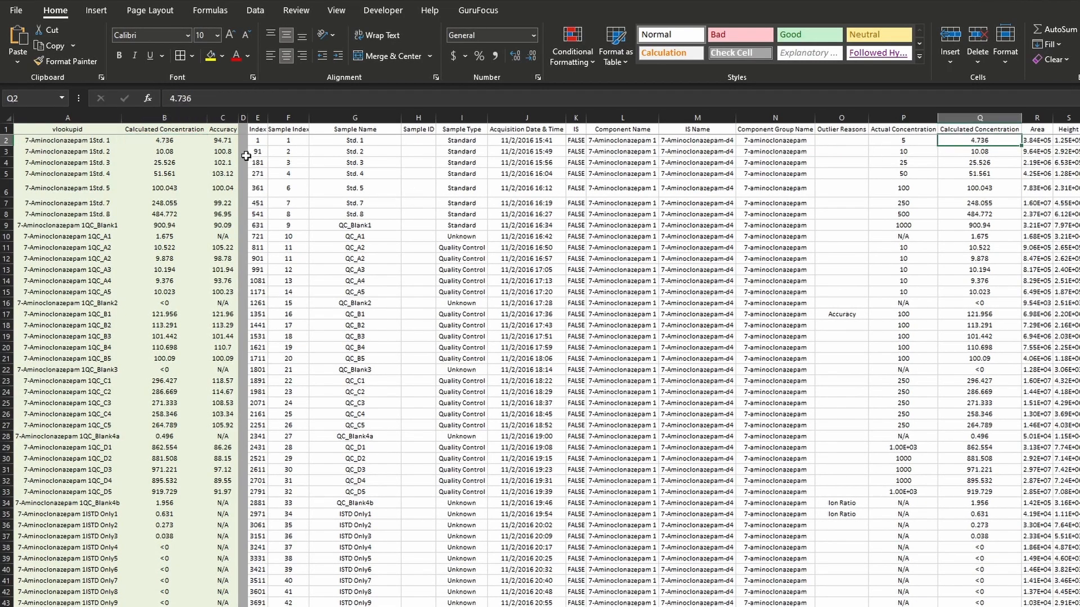
- Trace the Accuracy header formula in C1 to its source cell and return to the sheet's first cell
left_click(223, 129)
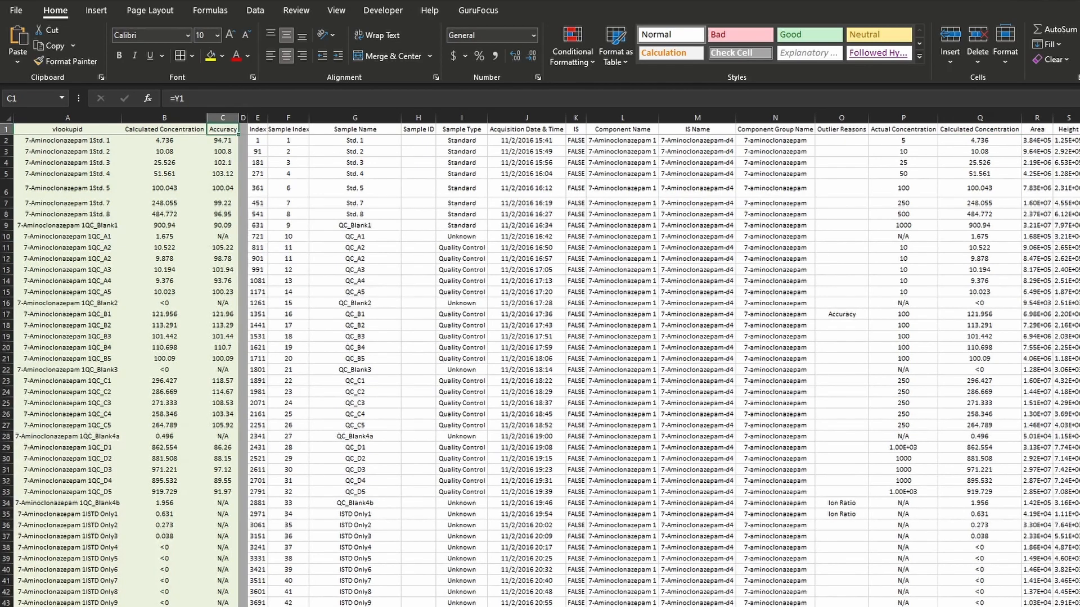
key("ctrl+bracketleft")
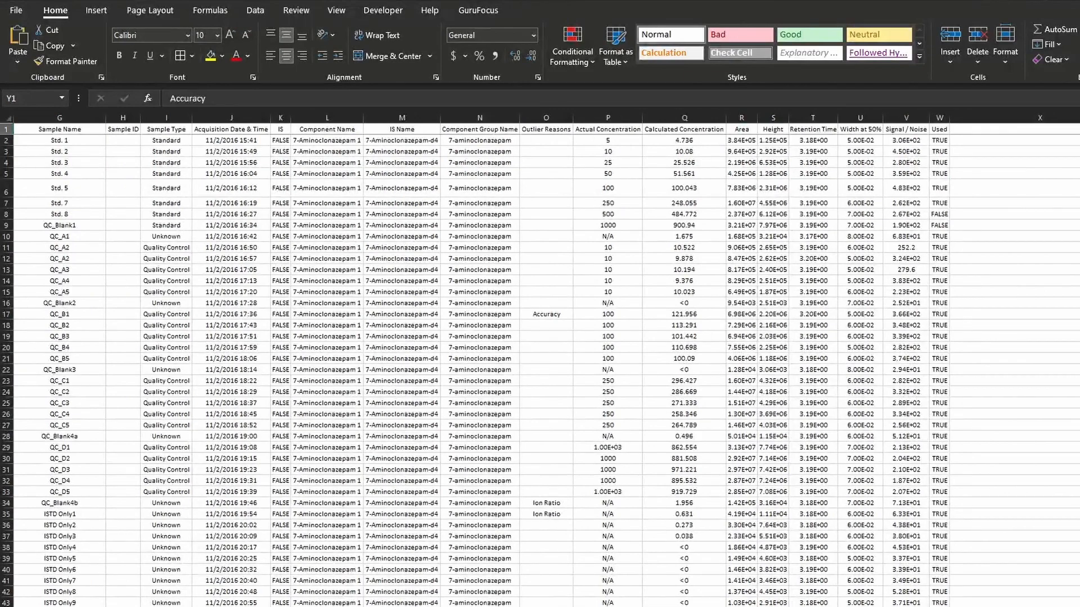
key("ctrl+Home")
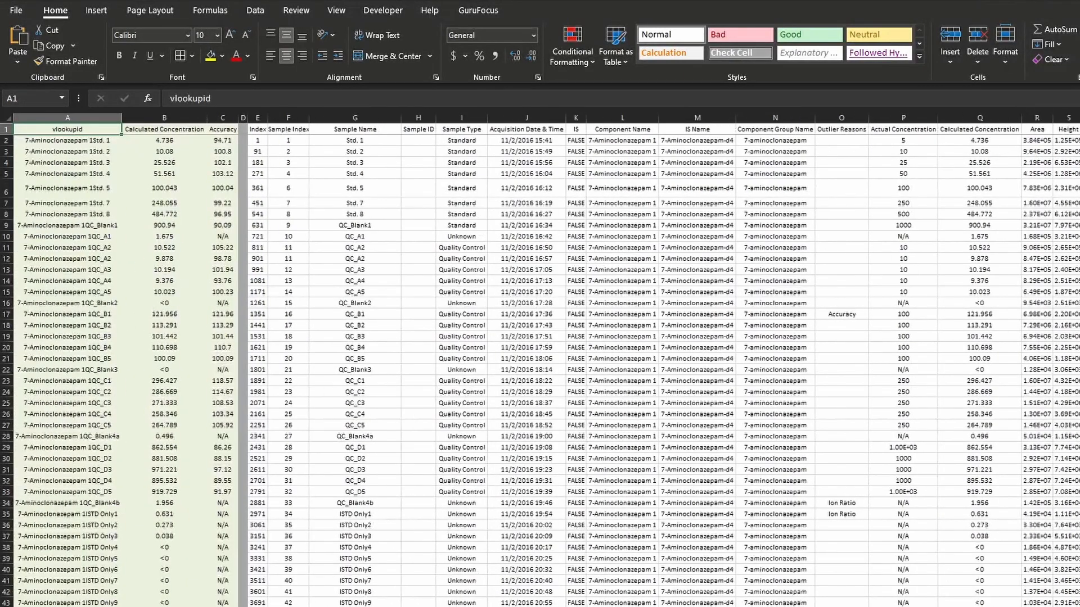
- Define a named range beginning with "reference_" for columns A to C, covering vlookupid, Calculated Concentration and Accuracy
left_click_drag(96, 117, 187, 119)
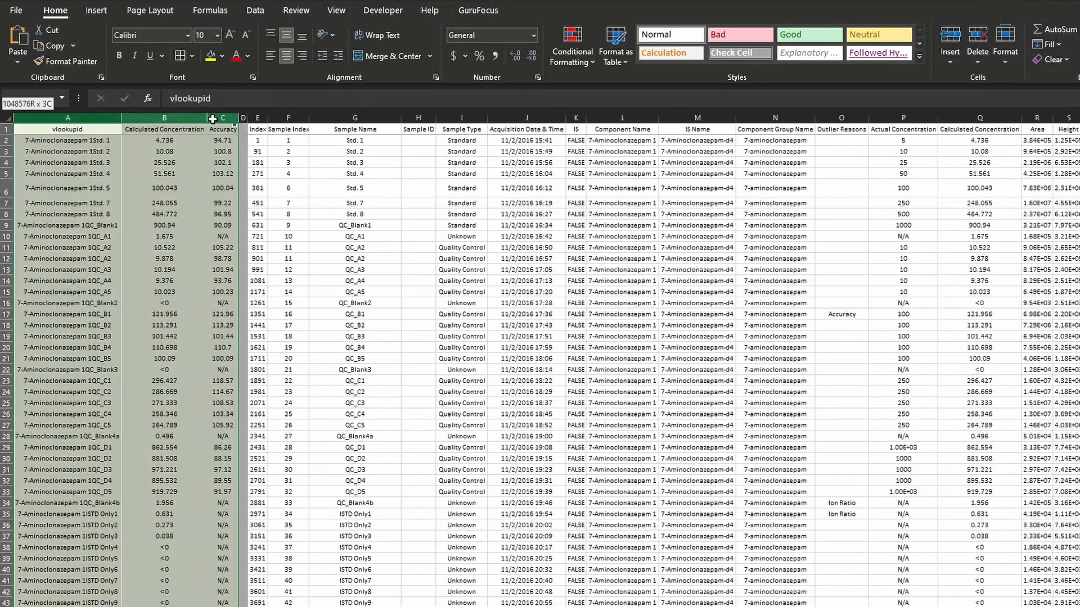
left_click(105, 132)
left_click(62, 98)
left_click(218, 325)
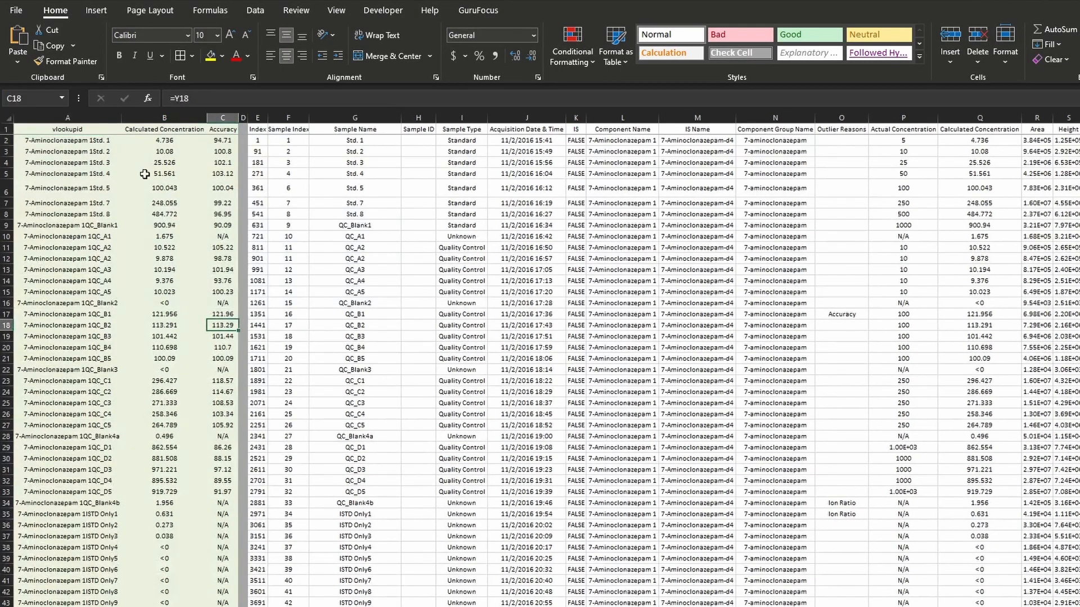
left_click_drag(100, 131, 226, 130)
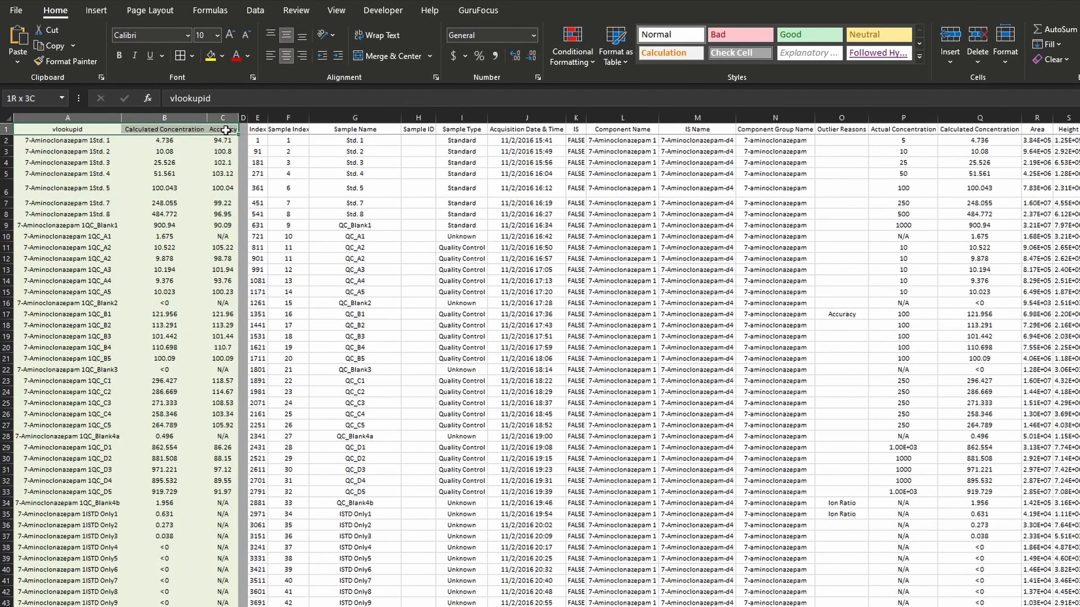
left_click_drag(96, 117, 226, 119)
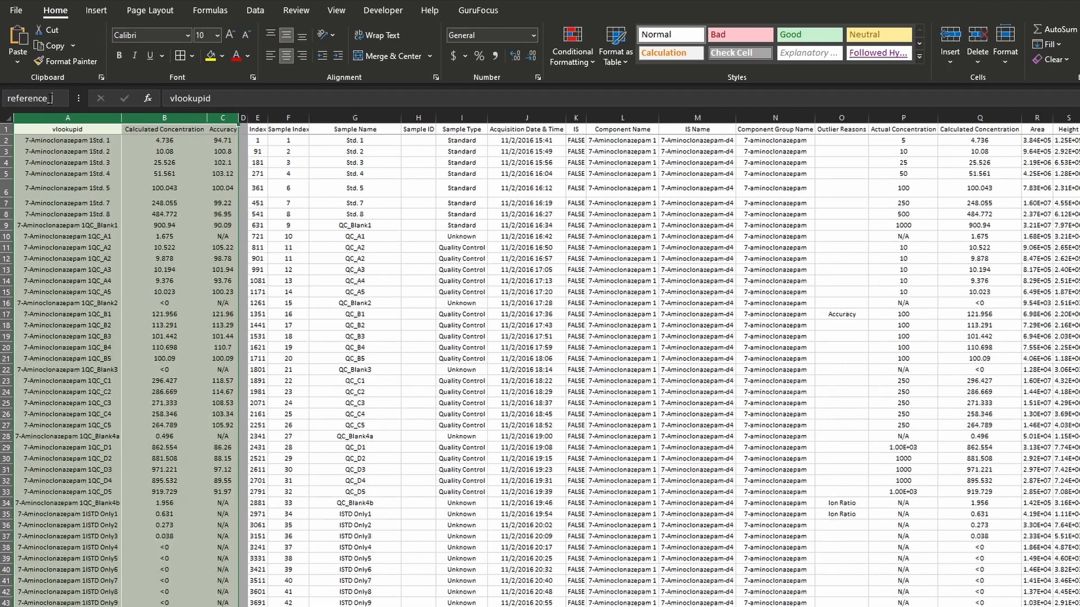
key("Return")
left_click(140, 215)
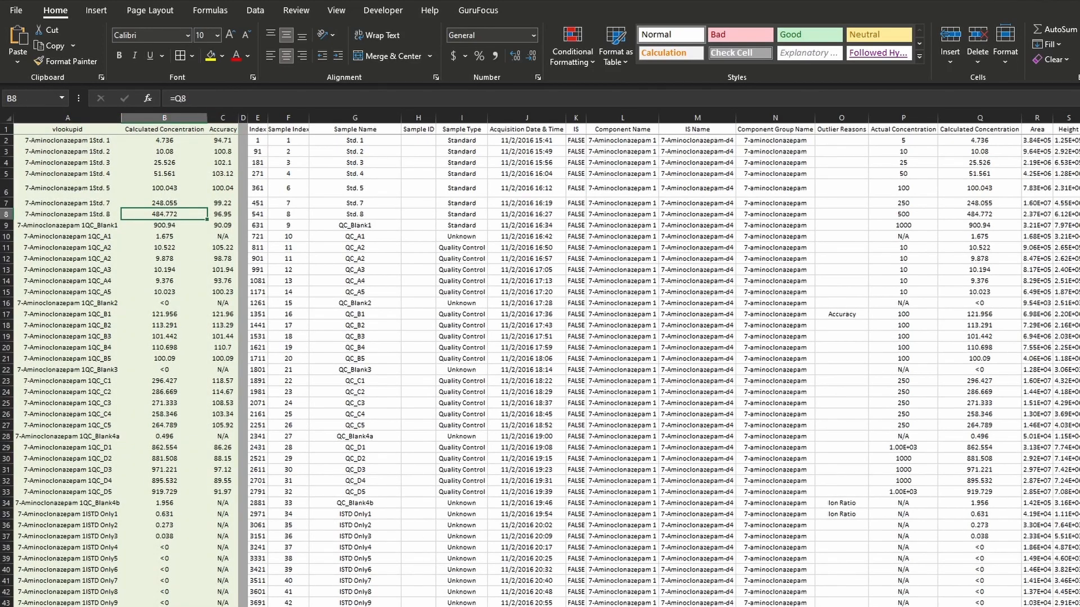
- Go back to the Run 1 sheet and examine the VLOOKUP formula in D8 and the lookup id CONCATENATE formula in A7
key("ctrl+Page_Up")
key("ctrl+Page_Up")
key("ctrl+Page_Up")
left_click(250, 214)
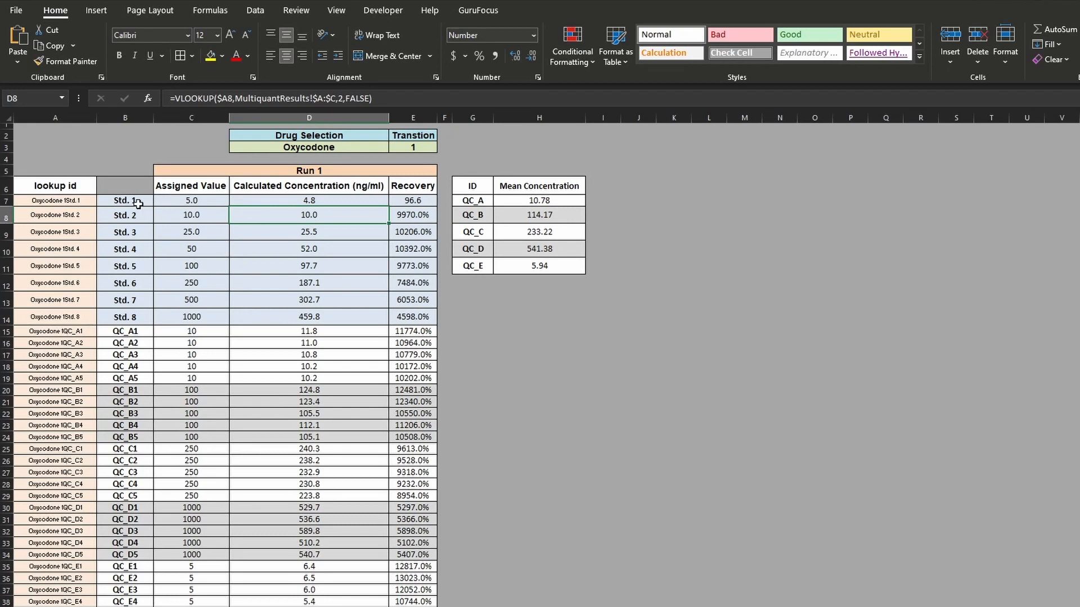
left_click(65, 190)
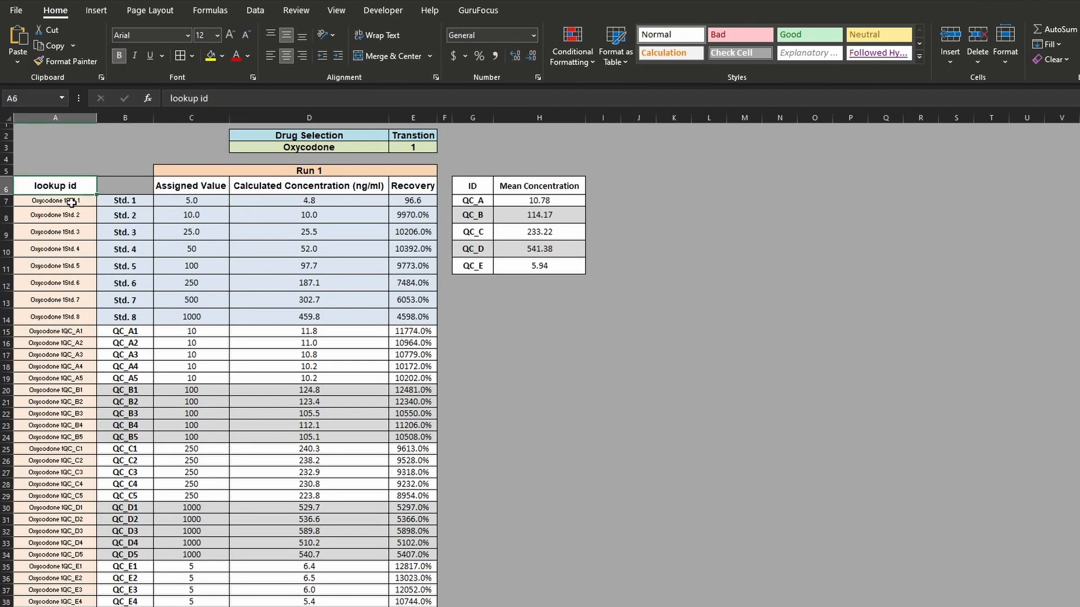
left_click(71, 202)
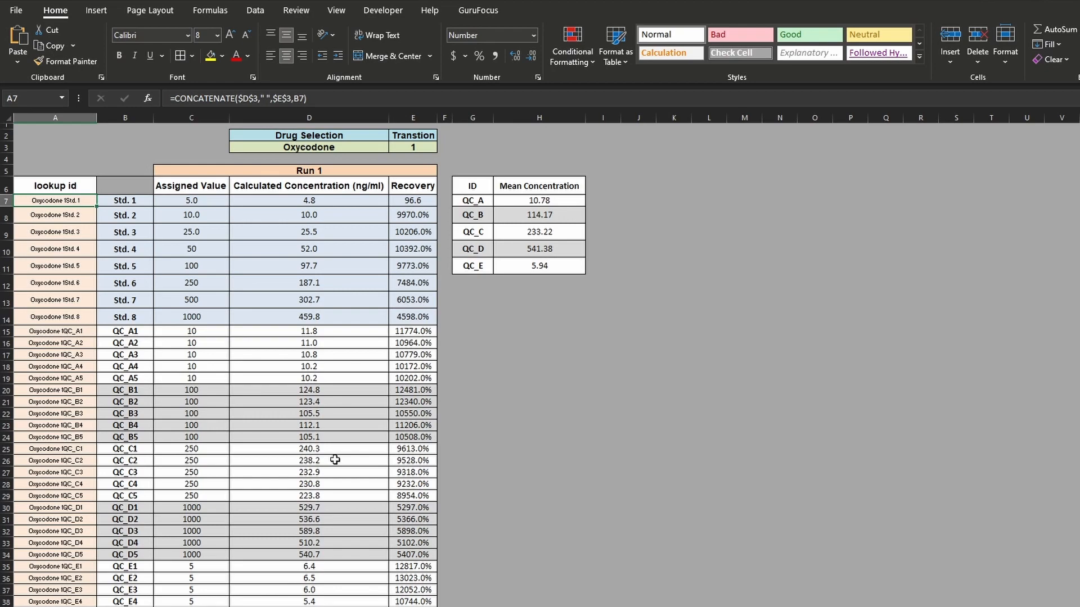
- Review the drug names in column A of the list sheet from 7-Aminoclonazepam to Oxycodone, and return to the Run 1 sheet
left_click(323, 606)
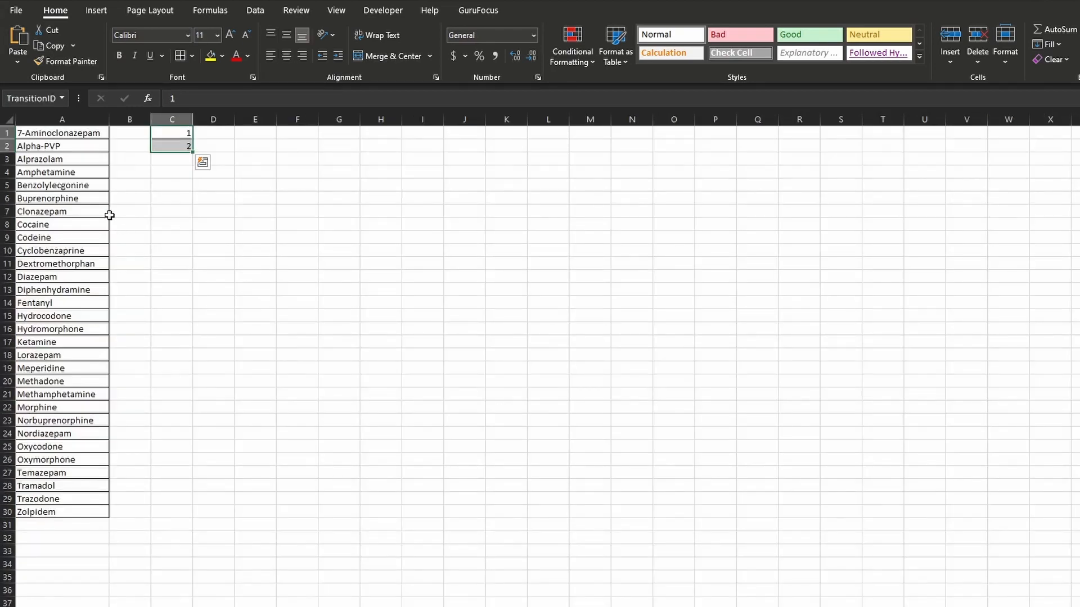
left_click_drag(83, 137, 70, 447)
left_click(270, 606)
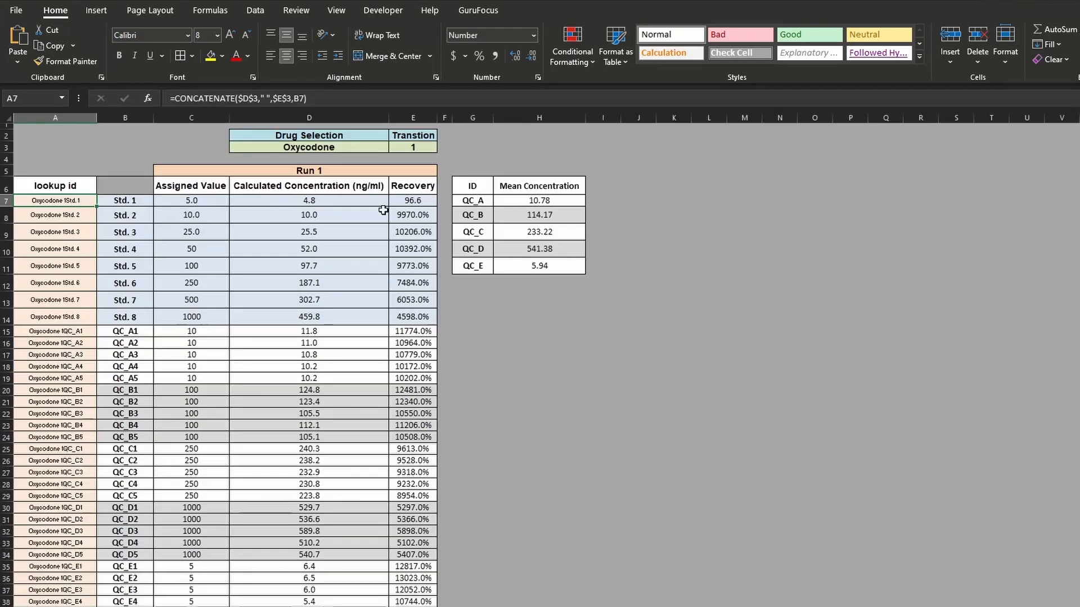
- Inspect the data validation list settings and source of the Drug Selection cell D3 without changing them
left_click(349, 149)
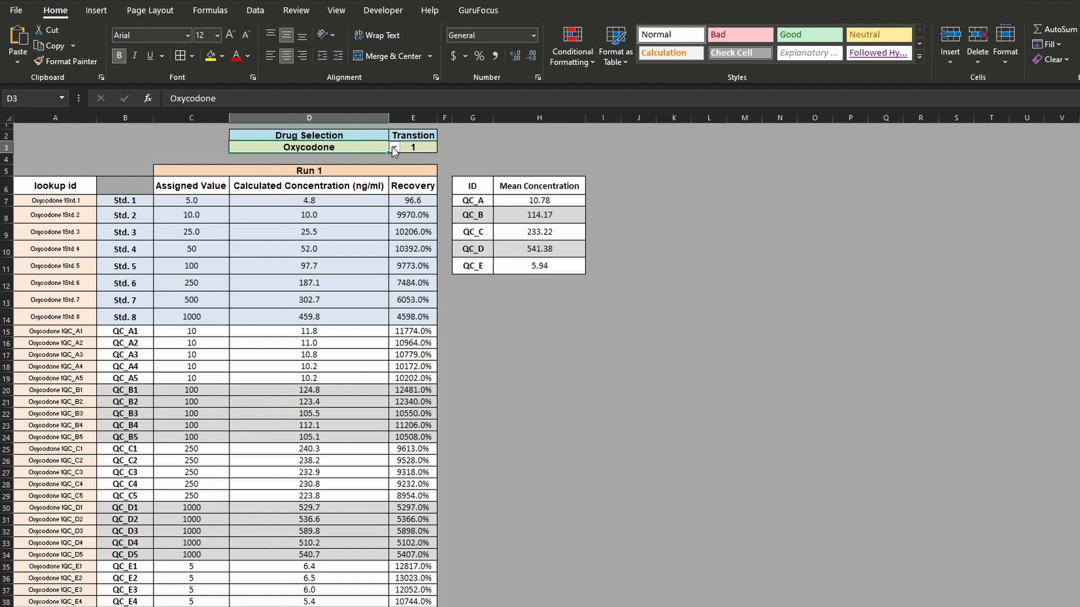
left_click(255, 10)
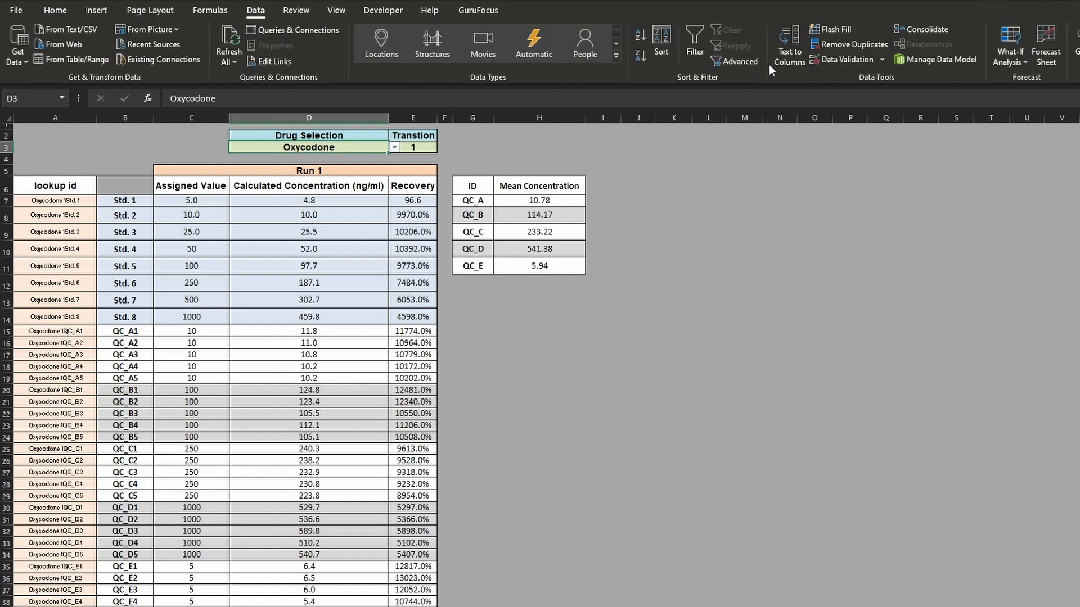
left_click(850, 62)
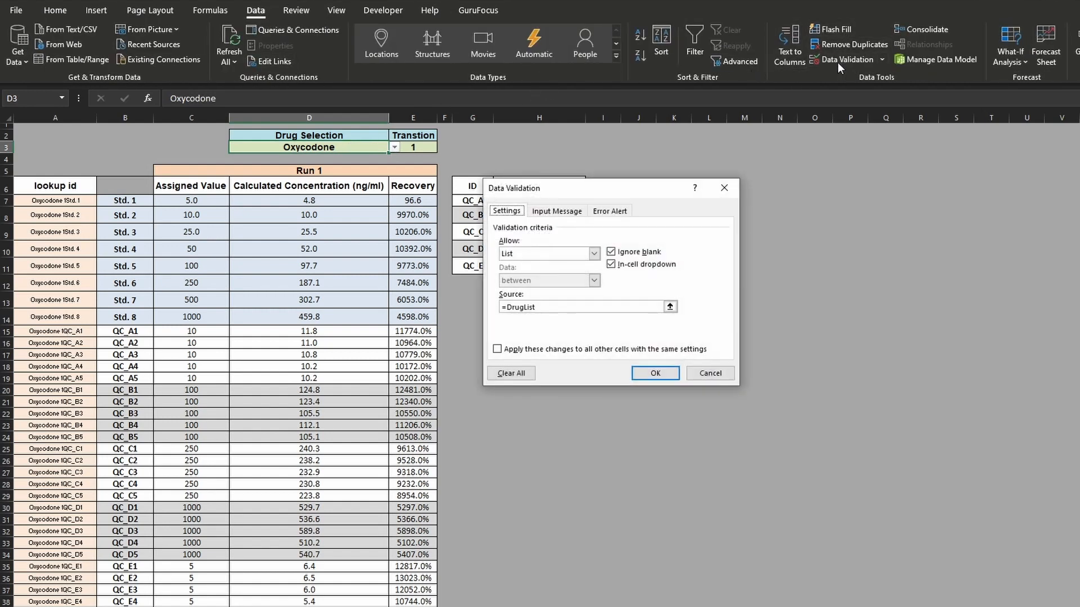
left_click_drag(614, 189, 561, 129)
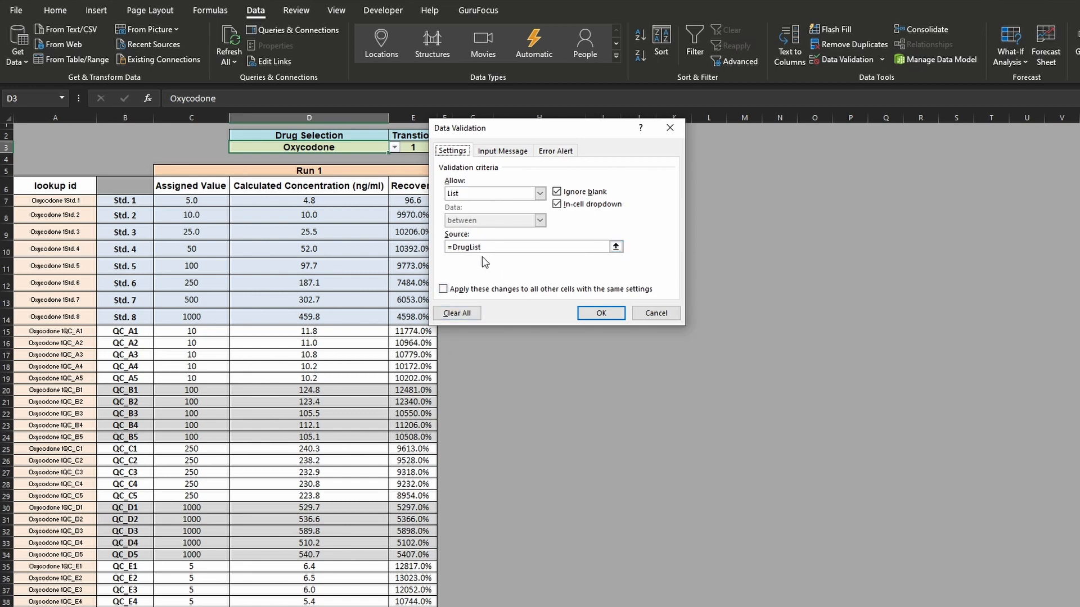
left_click(641, 313)
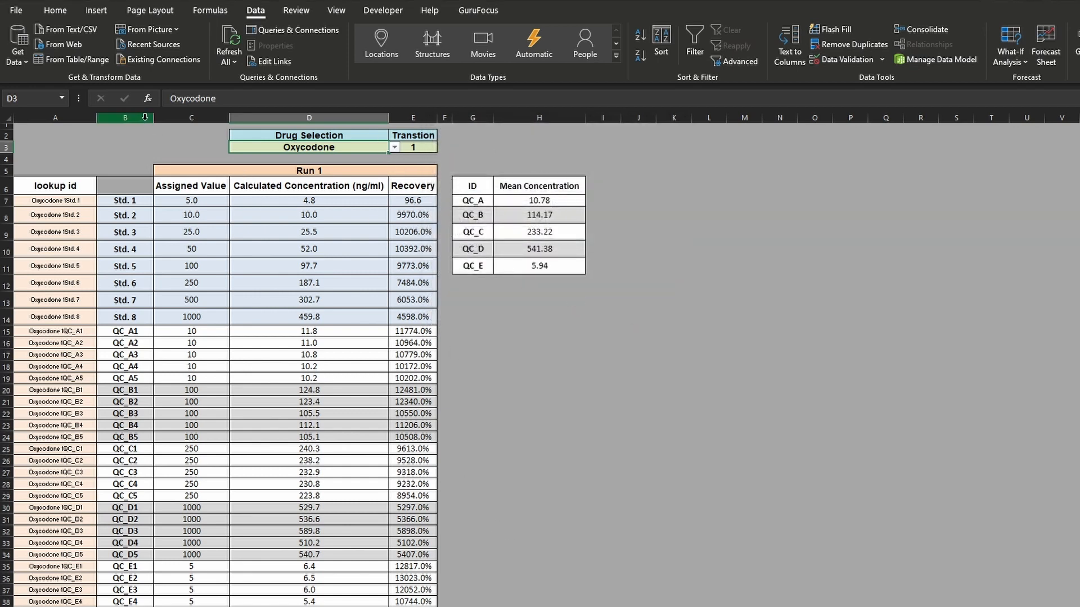
- Locate the DrugList named range, glance at the results sheet and return to the Run 1 sheet
left_click(61, 98)
left_click(37, 112)
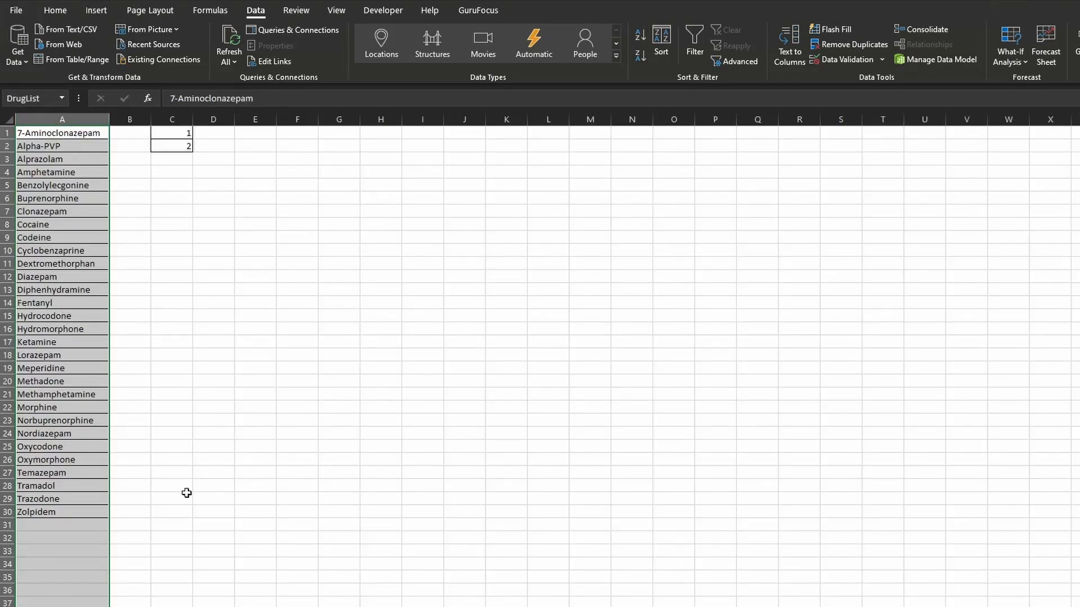
left_click(450, 606)
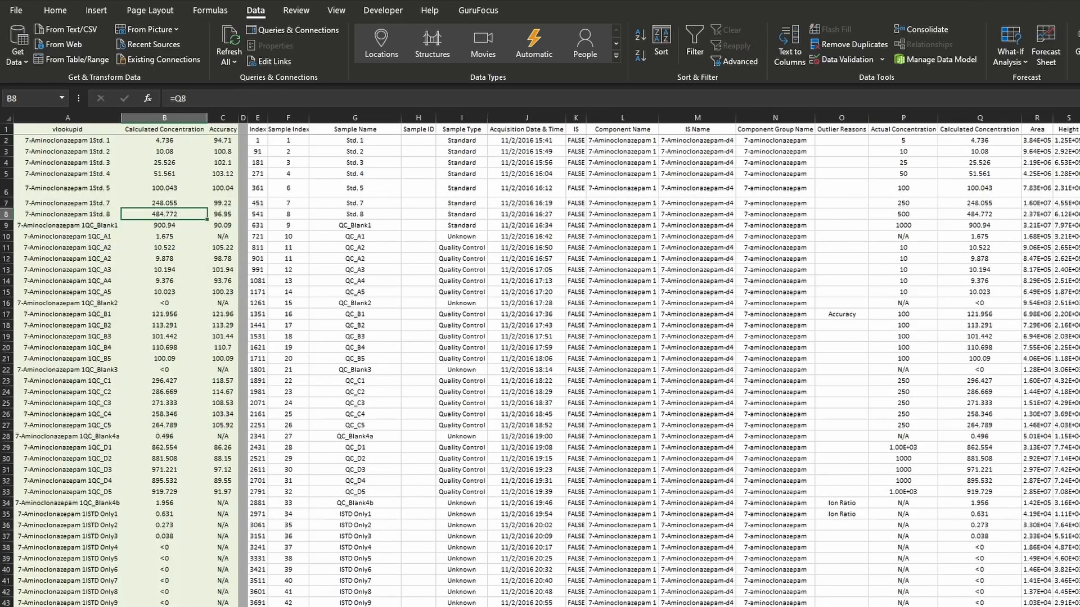
left_click(529, 606)
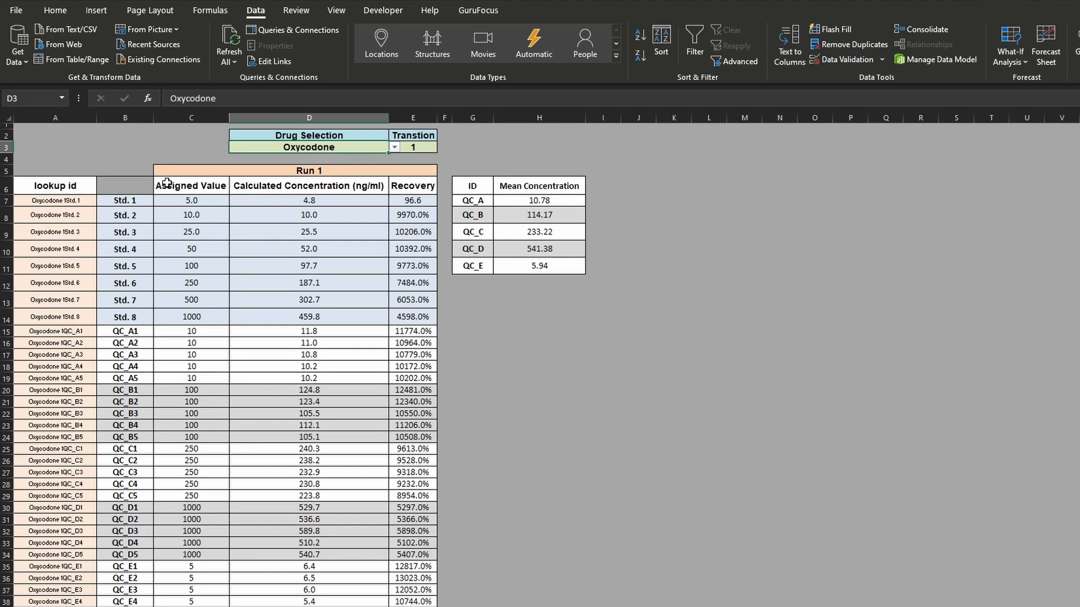
- Compare the lookup ID formula in A7, with its transition in E3 and sample in B7, with L2 and G2 on the results sheet
left_click(428, 149)
left_click(144, 200)
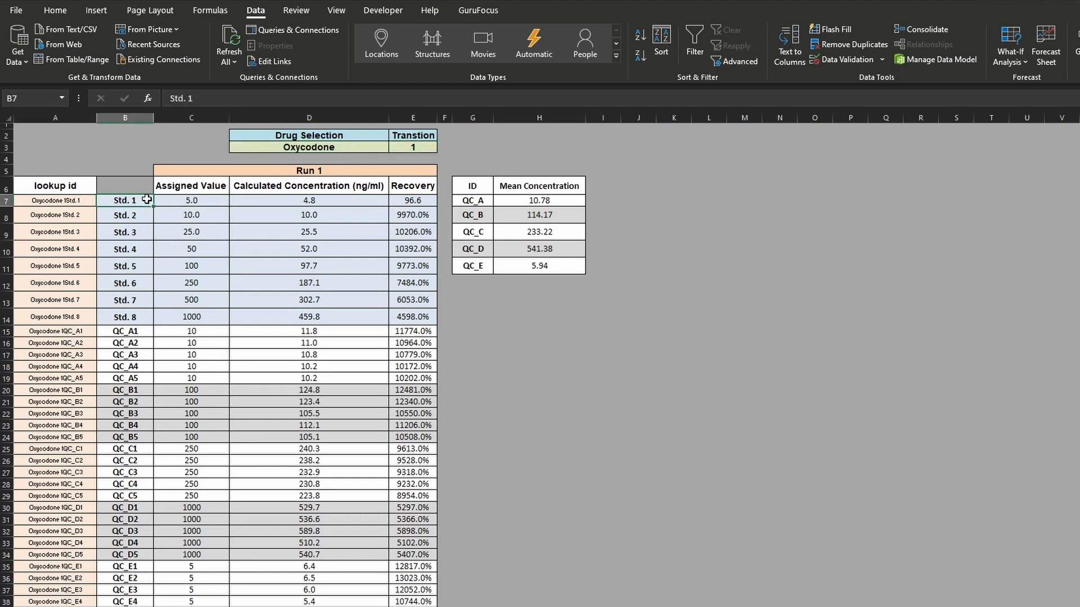
left_click(191, 201)
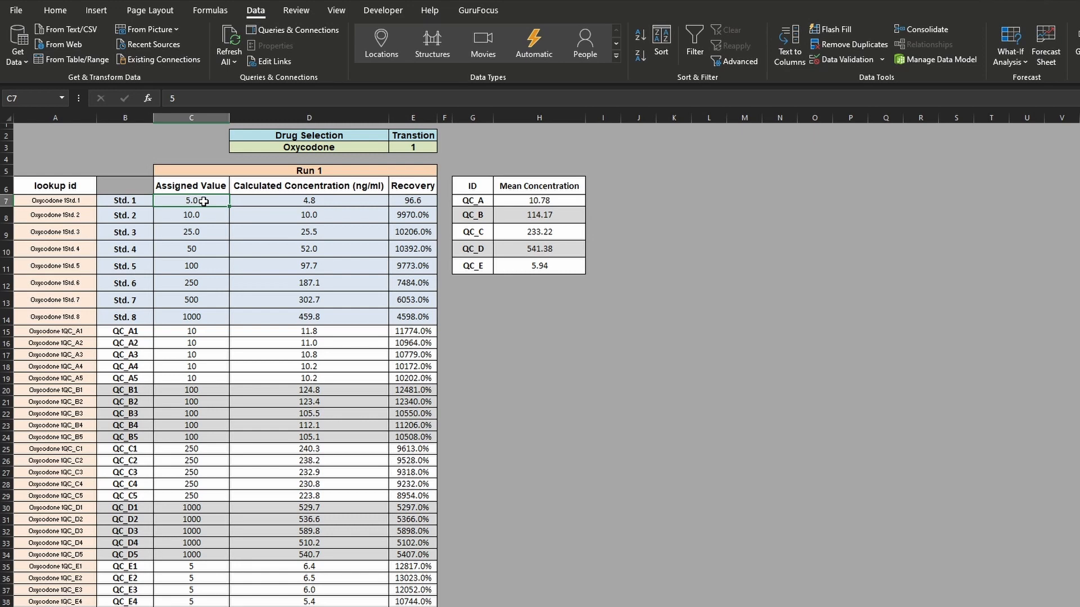
left_click(79, 200)
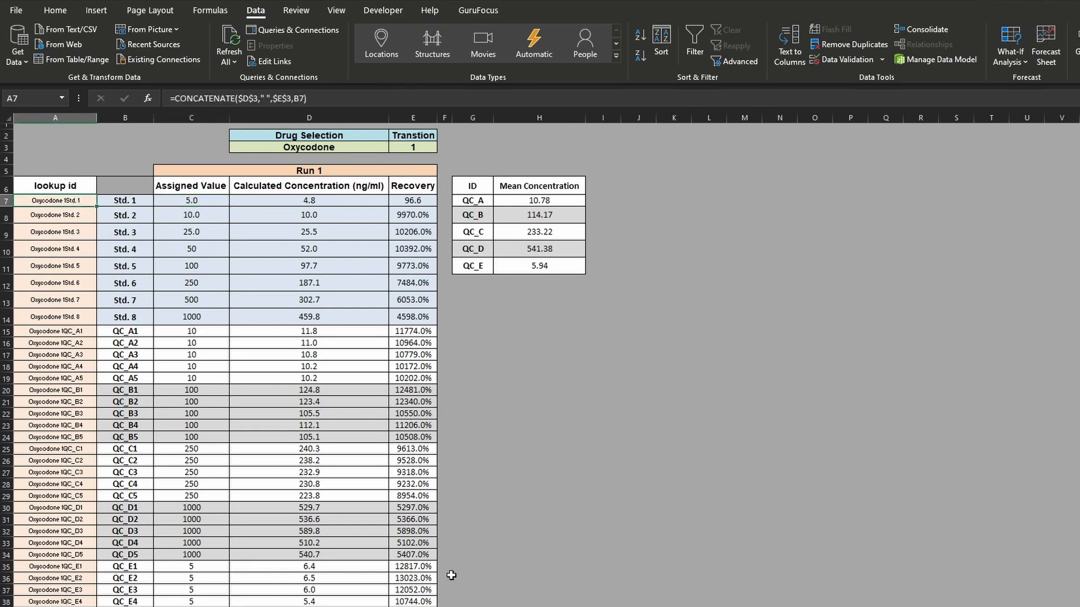
key("ctrl+Page_Down")
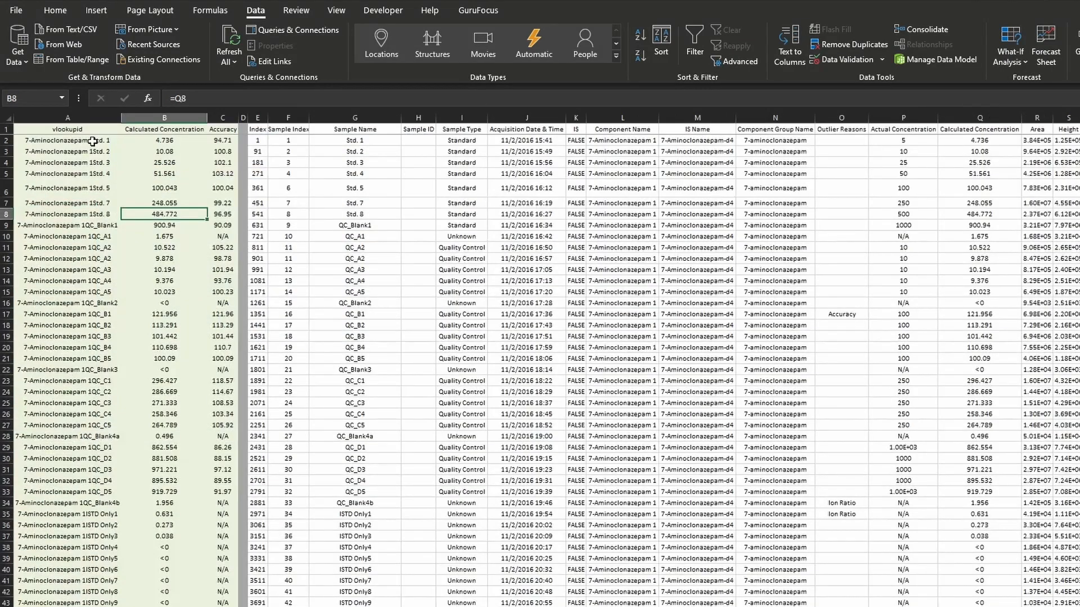
left_click(641, 140)
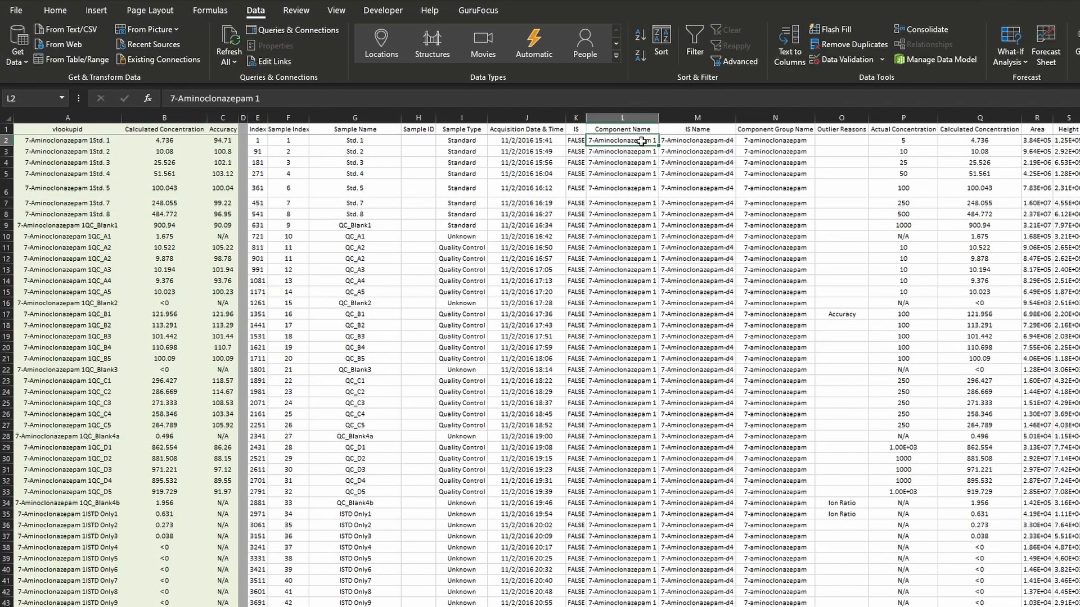
left_click(353, 137)
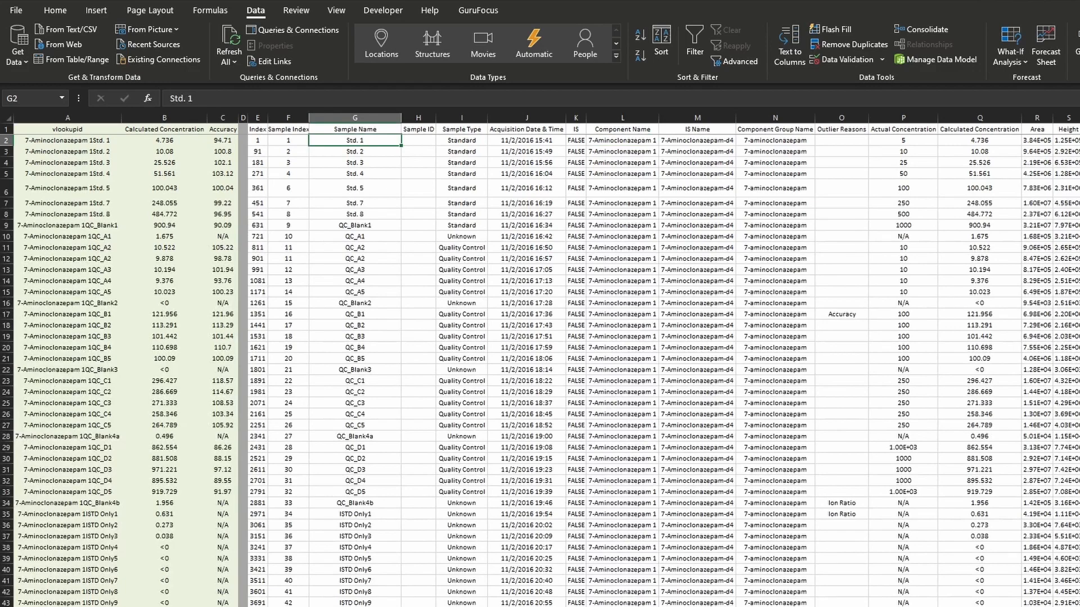
- Compare the lookup IDs in column A of the Run 1 and results sheets, and trace the A7 formula to cells B7 and D3
key("ctrl+Page_Down")
key("ctrl+Page_Down")
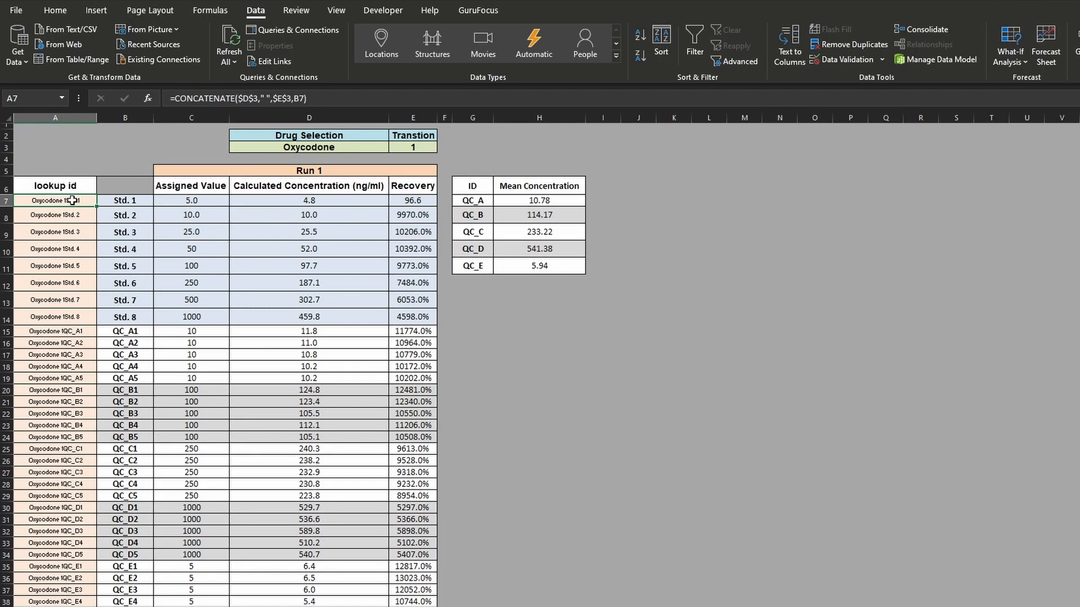
left_click_drag(72, 200, 71, 354)
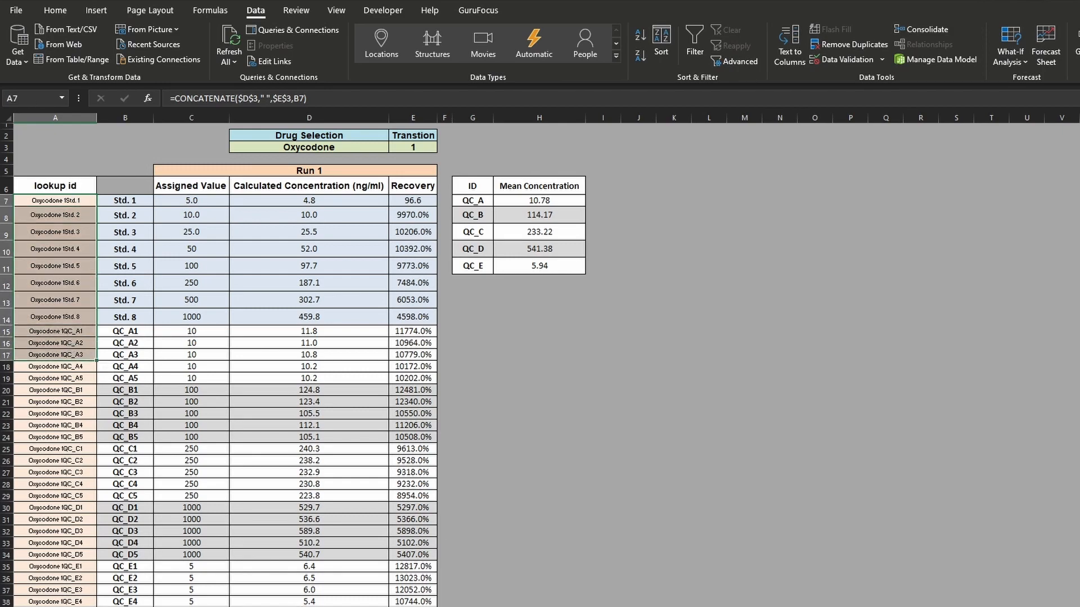
key("ctrl+Page_Down")
left_click_drag(100, 140, 82, 411)
key("ctrl+Page_Up")
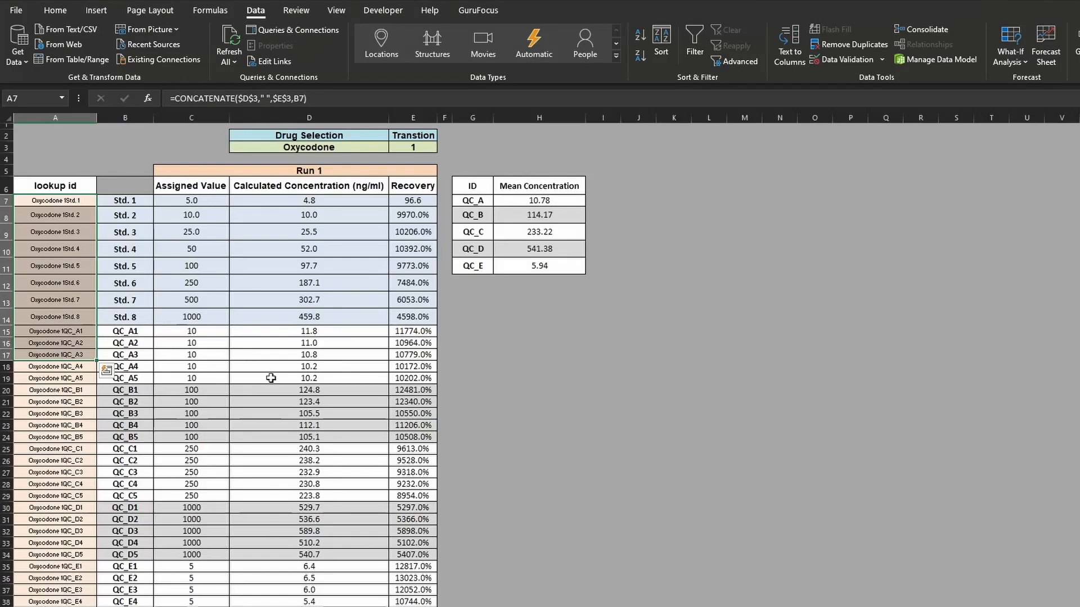
left_click(271, 356)
left_click(147, 203)
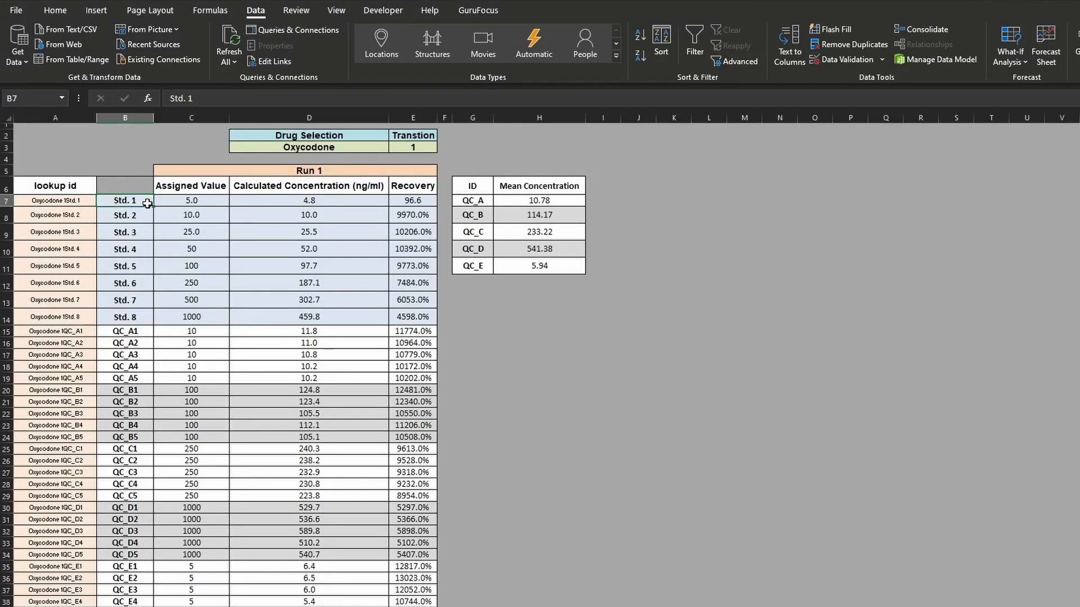
left_click(90, 201)
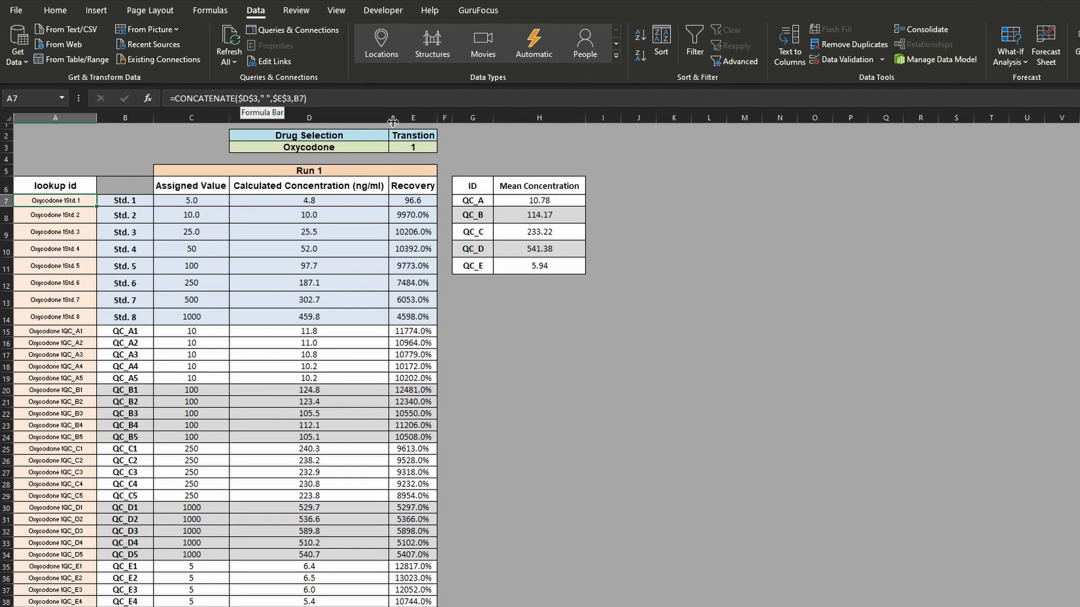
left_click(257, 145)
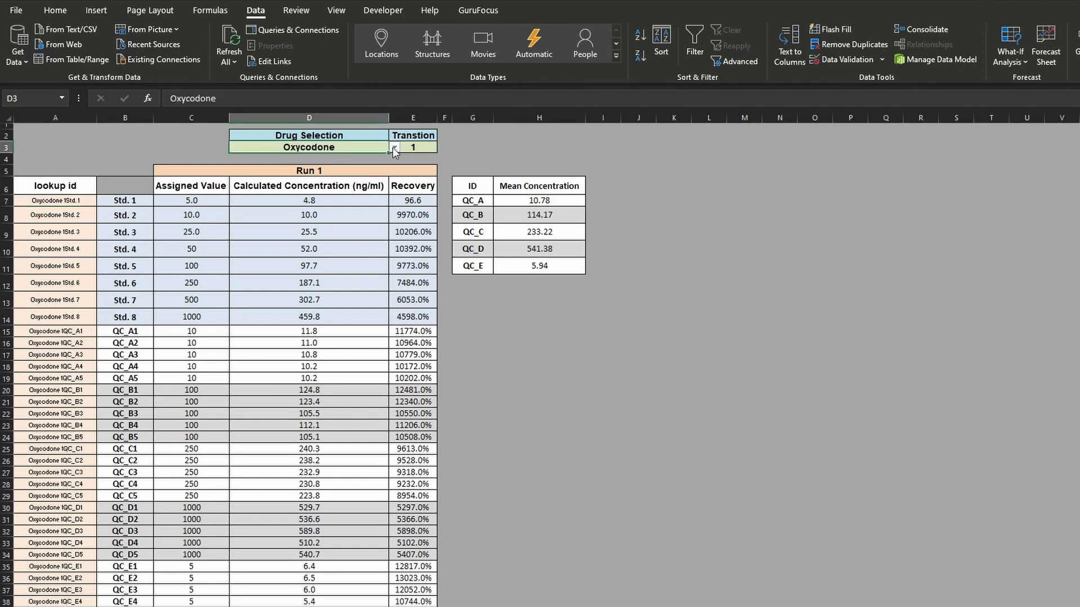
left_click(141, 203)
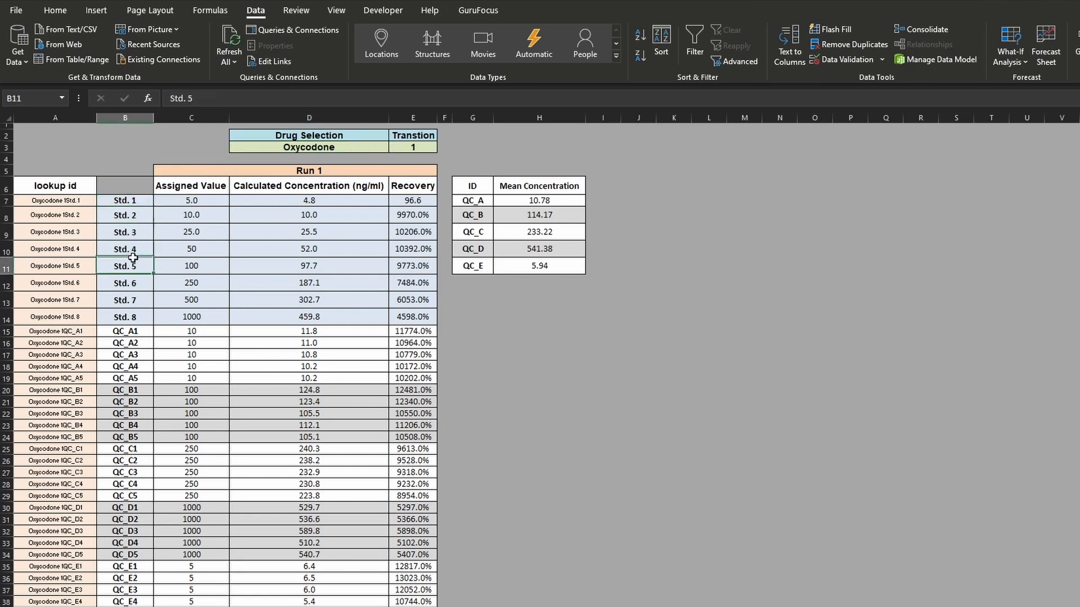
- Change the Drug Selection in D3 to Trazodone
left_click(383, 148)
left_click(395, 147)
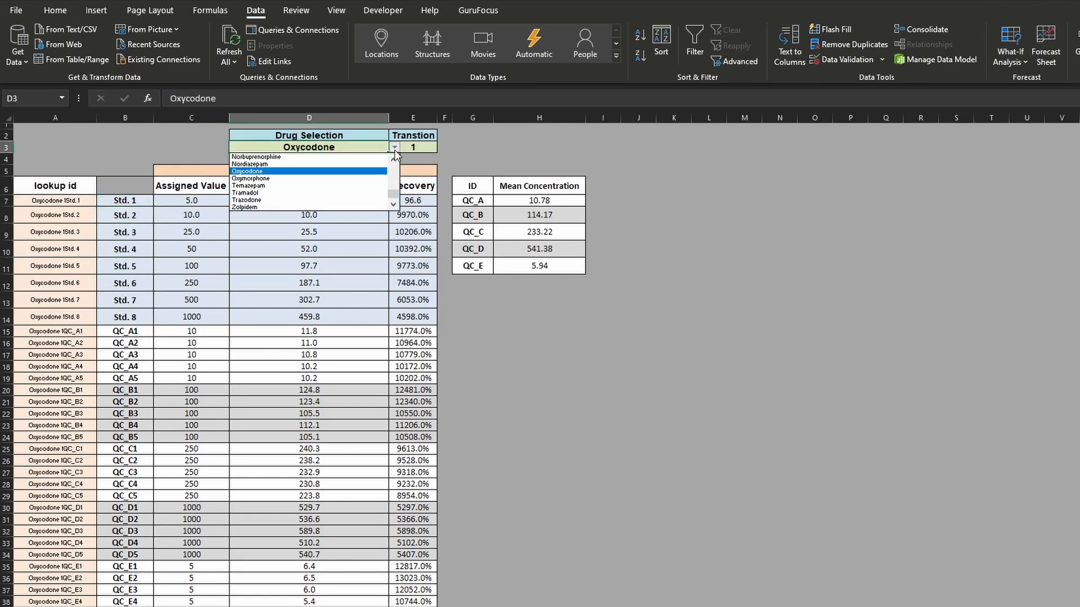
left_click(334, 200)
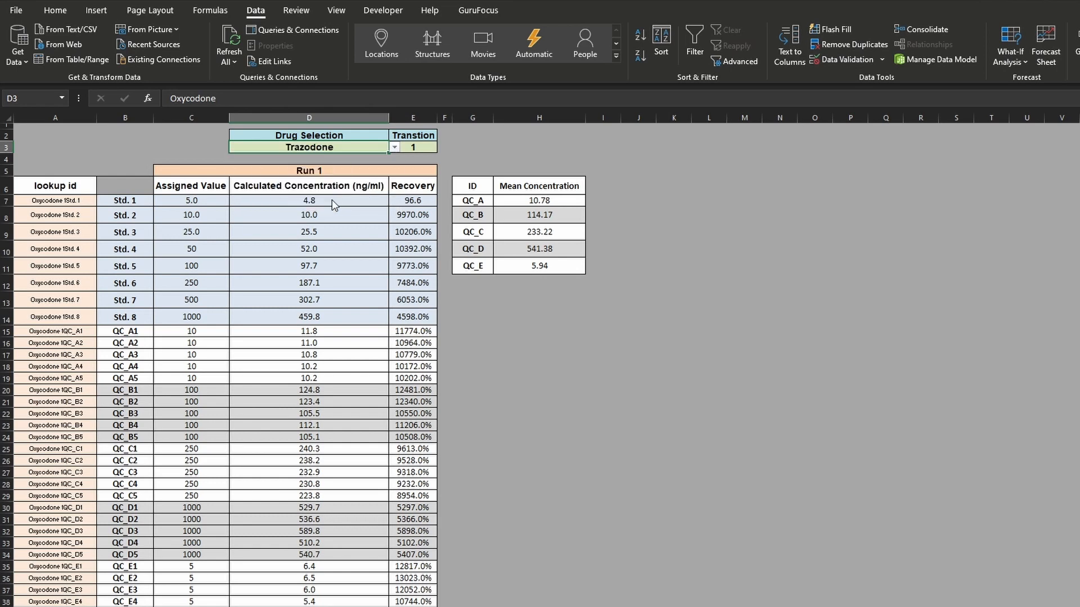
- Check the lookup IDs in column A from A7 to A18 against the drug selection in D3 and the sample name in B7
left_click(68, 200)
left_click(69, 229)
left_click(65, 249)
left_click(64, 302)
left_click(63, 343)
left_click(61, 367)
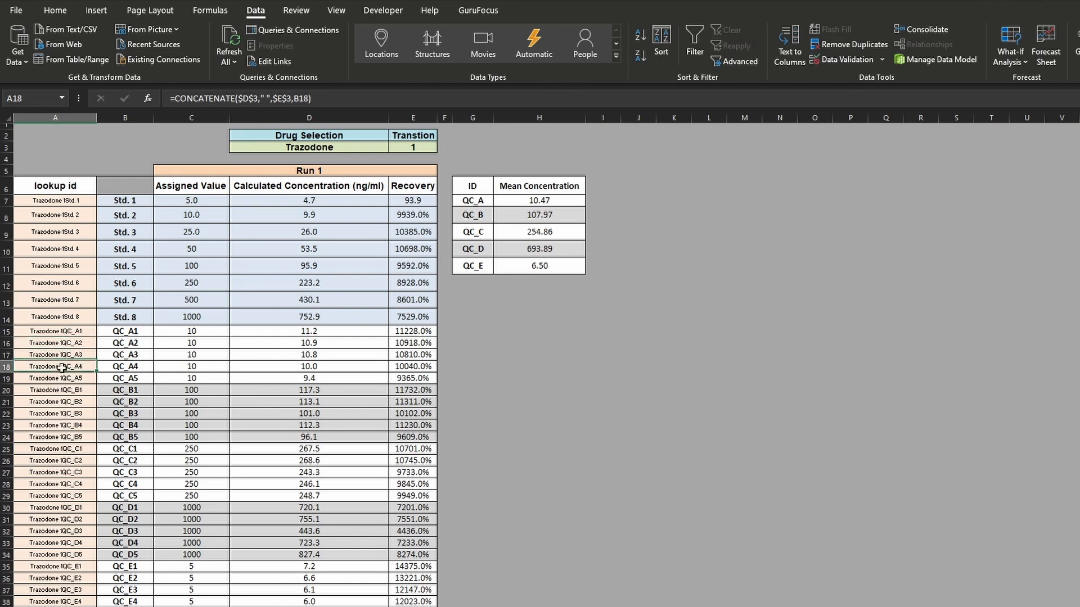
left_click(306, 147)
left_click(122, 201)
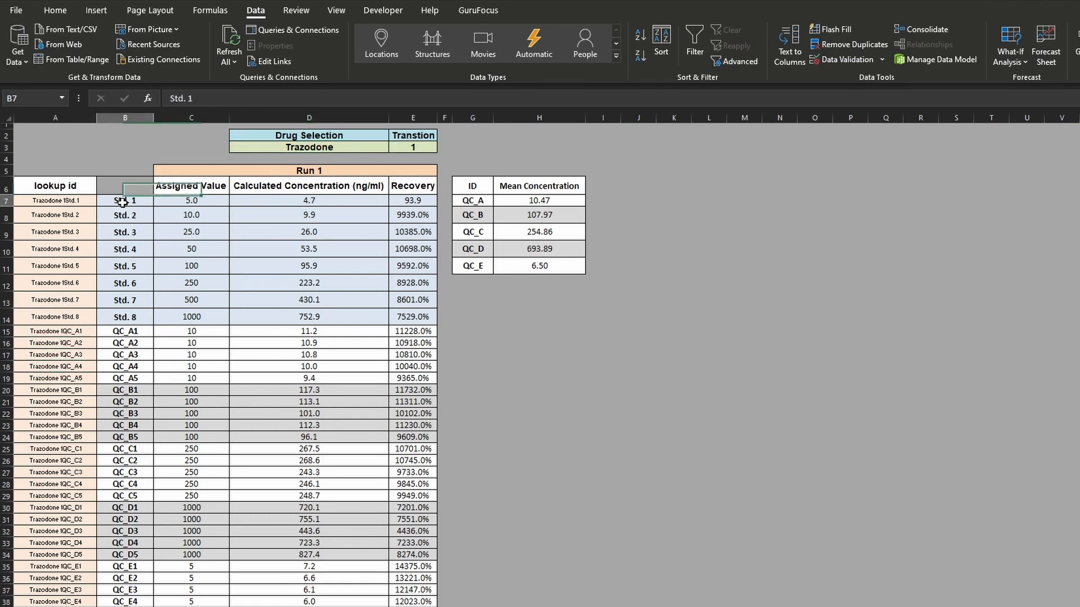
- Review the assigned values in column C and the calculated concentrations in column D, from row 7 down through the QC rows
left_click(180, 201)
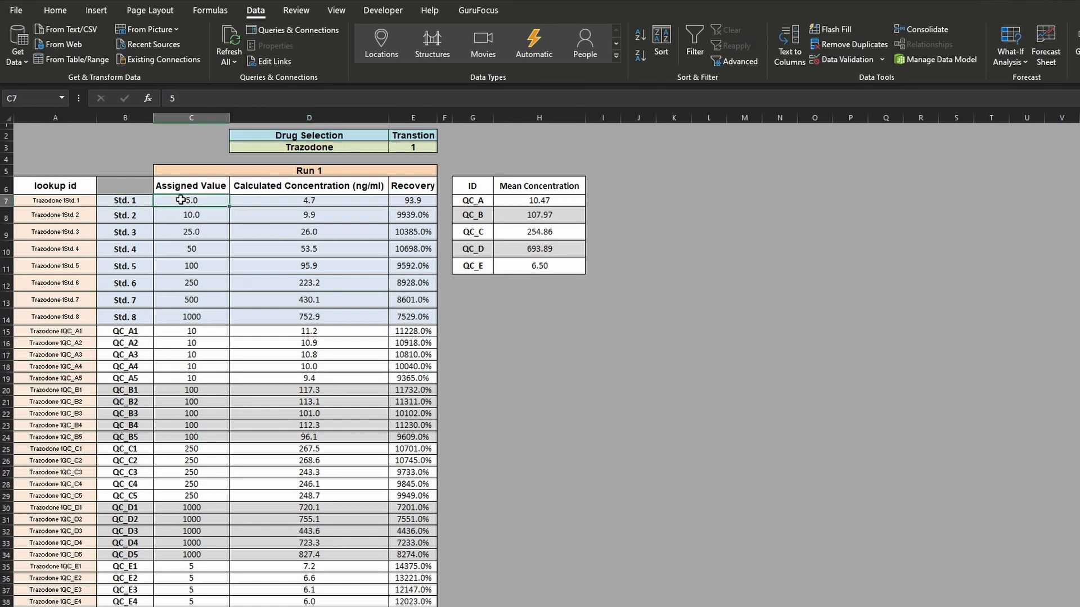
left_click(210, 216)
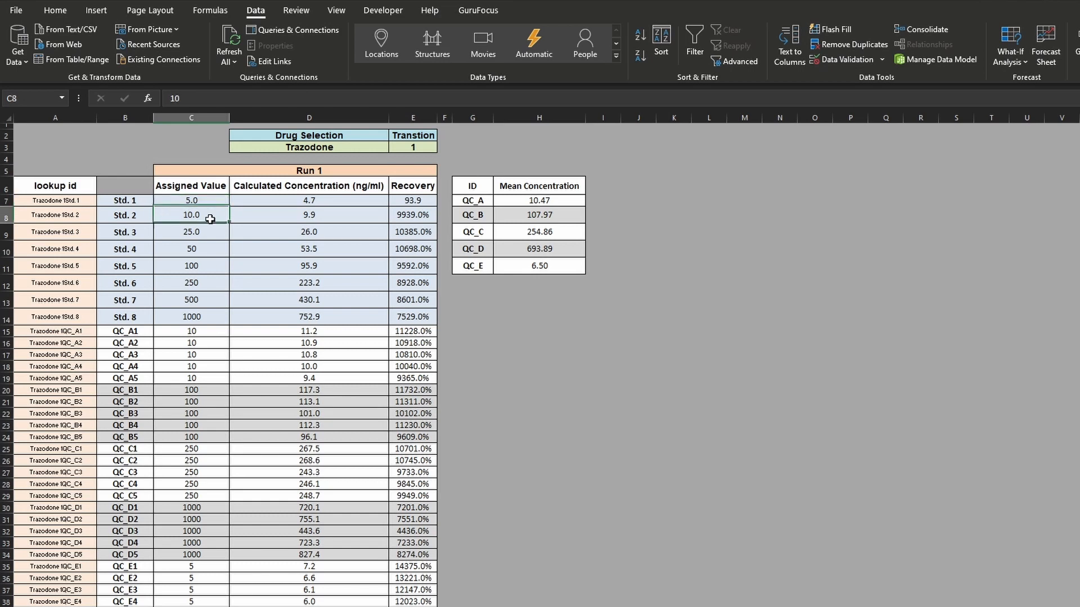
left_click(196, 268)
left_click(194, 301)
left_click(198, 355)
left_click(196, 392)
left_click(191, 496)
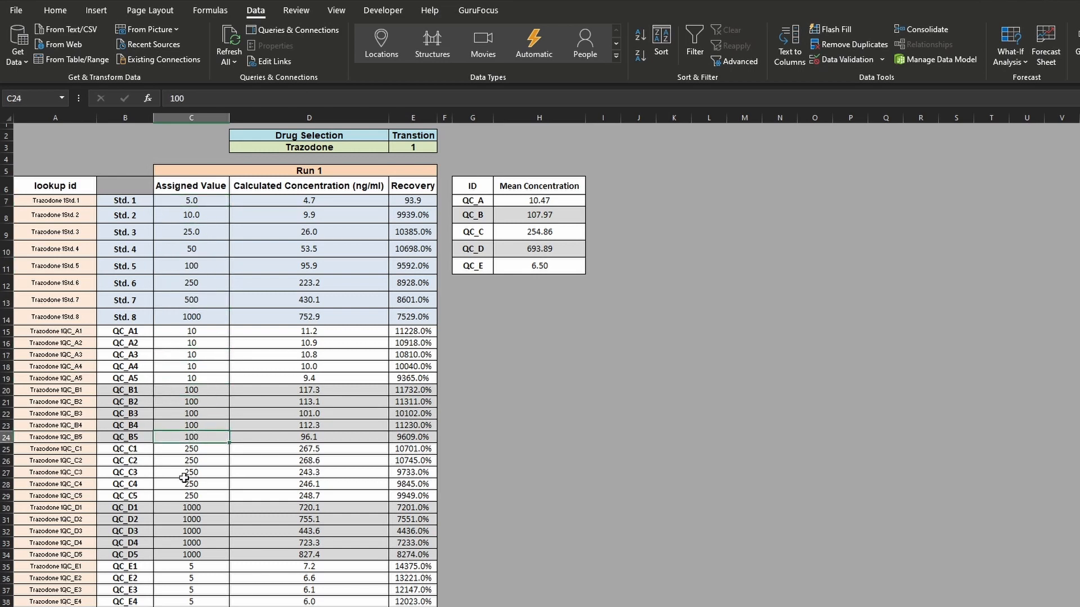
left_click_drag(192, 201, 205, 585)
scroll(164, 281, "up", 1)
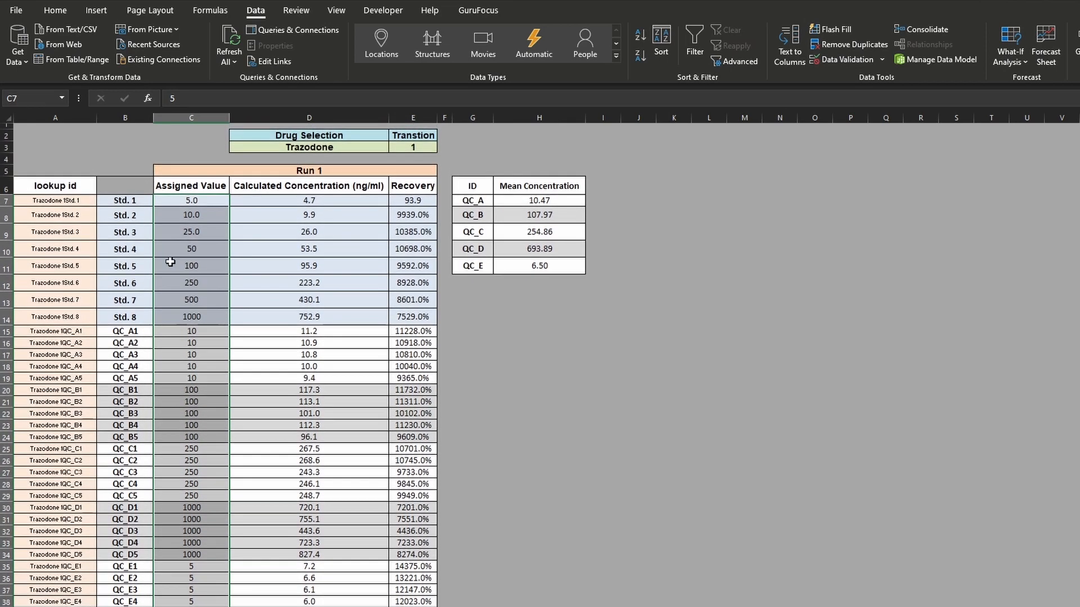
left_click_drag(324, 202, 325, 605)
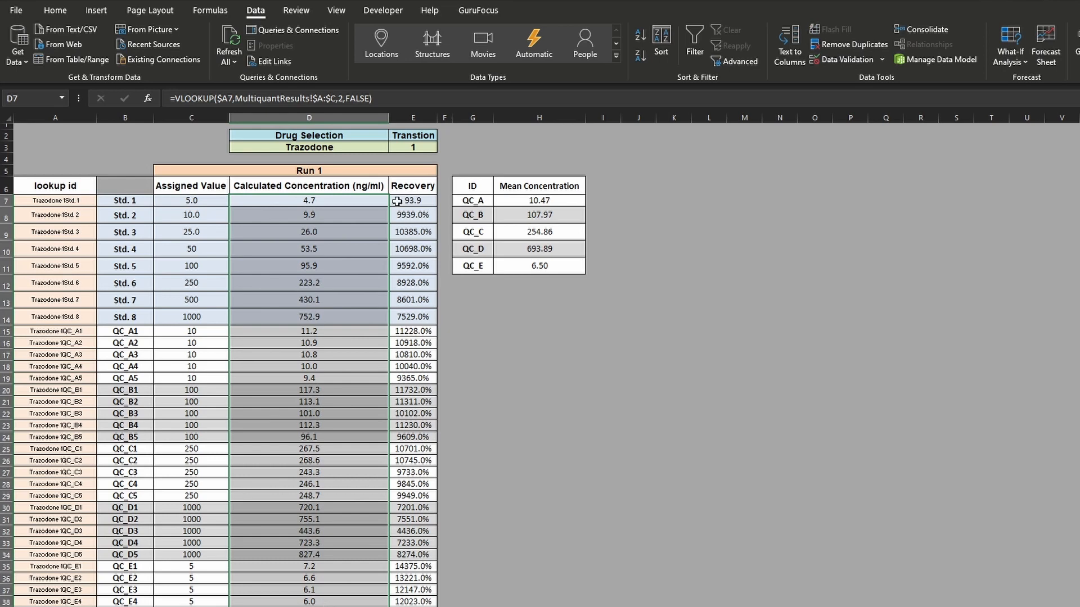
left_click(371, 200)
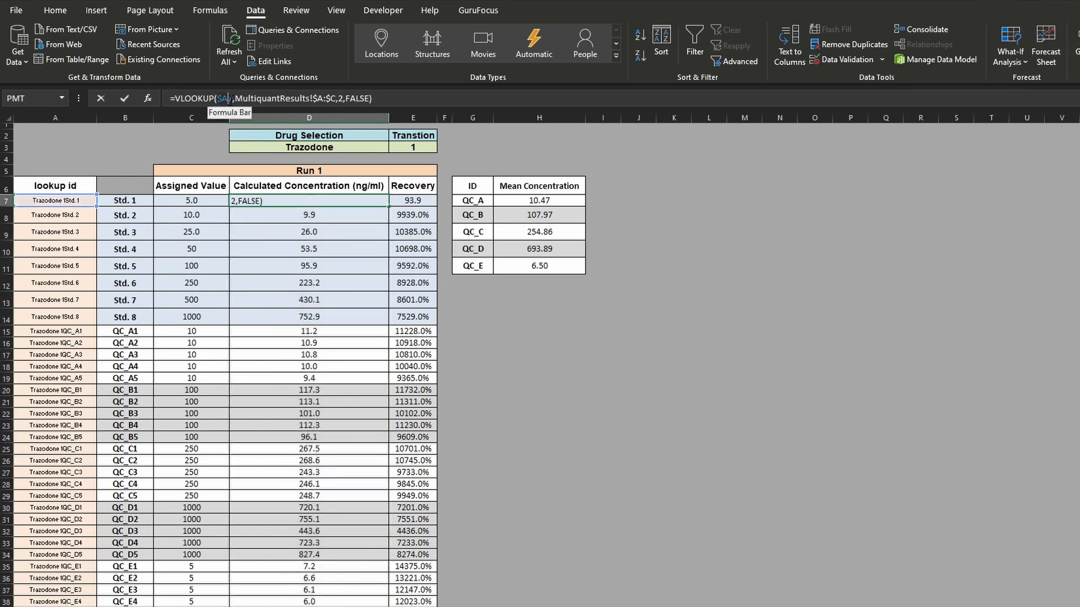
left_click(233, 98)
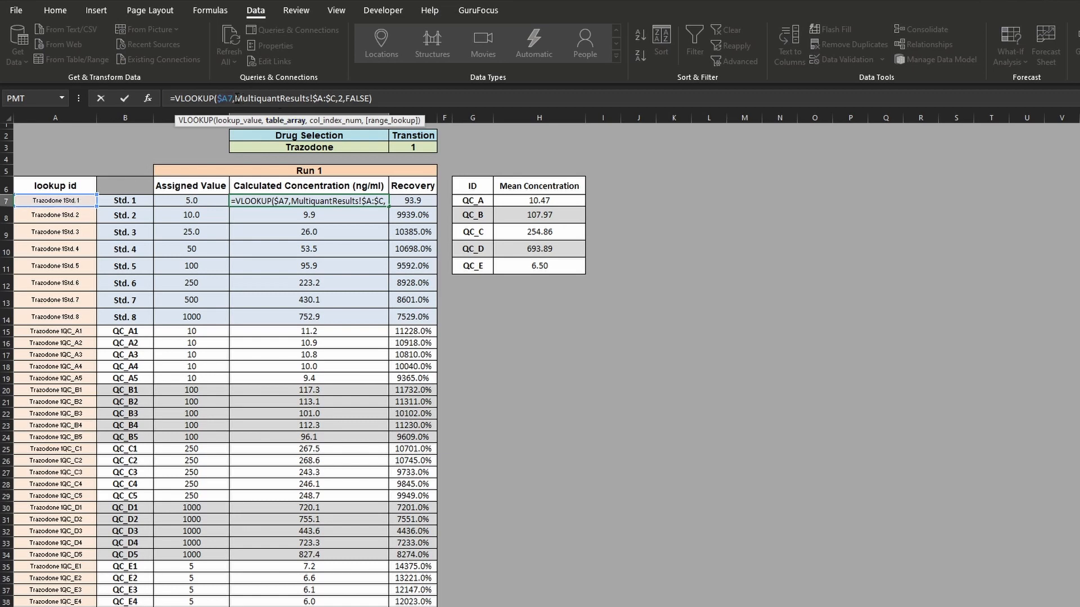
left_click_drag(237, 99, 303, 100)
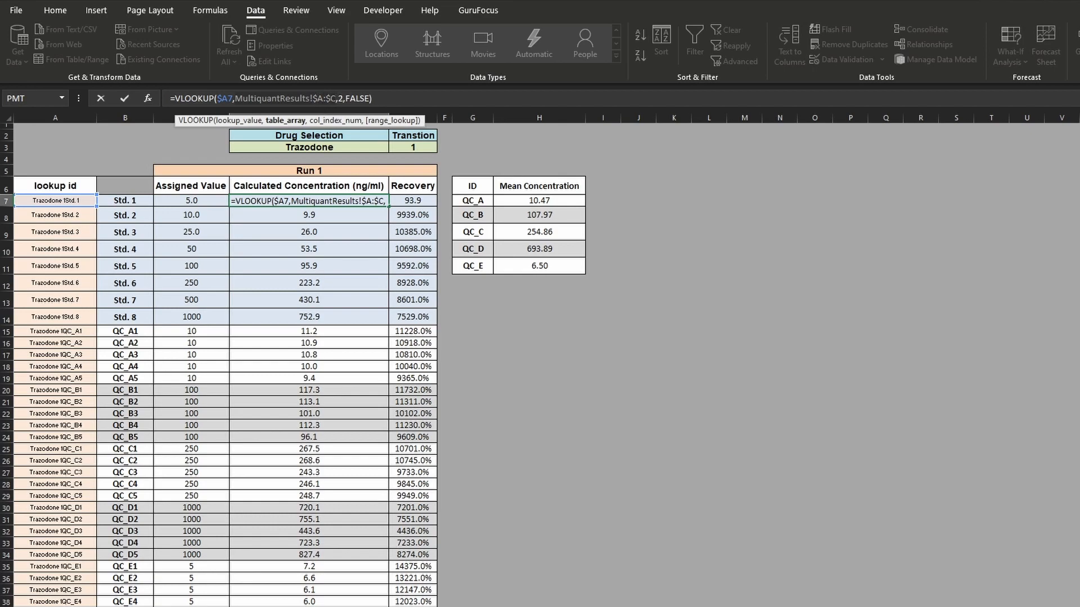
key("ctrl+Page_Down")
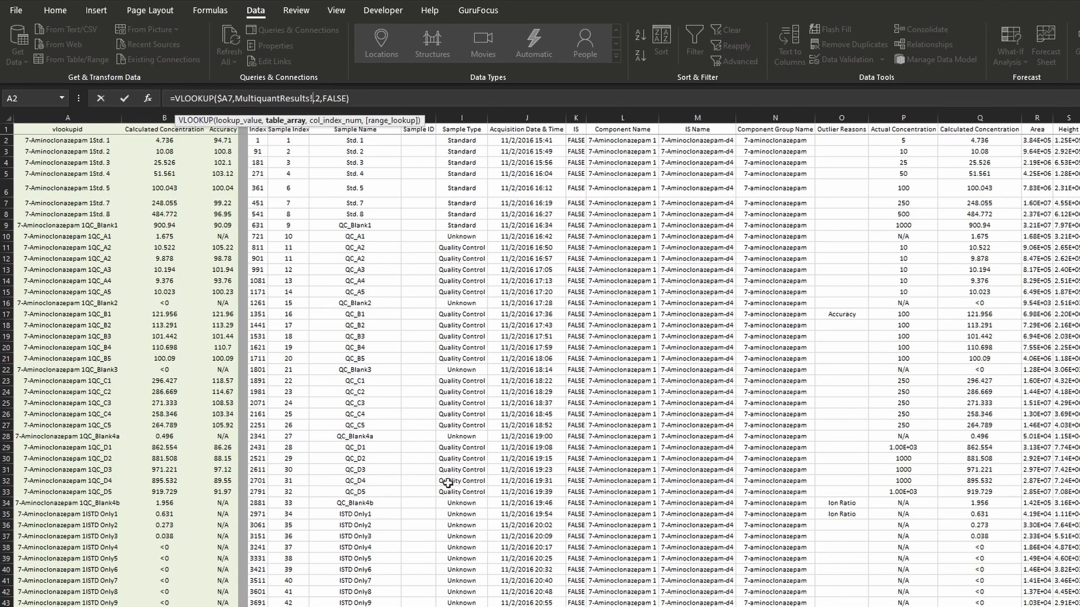
key("ctrl+Page_Up")
key("ctrl+Page_Up")
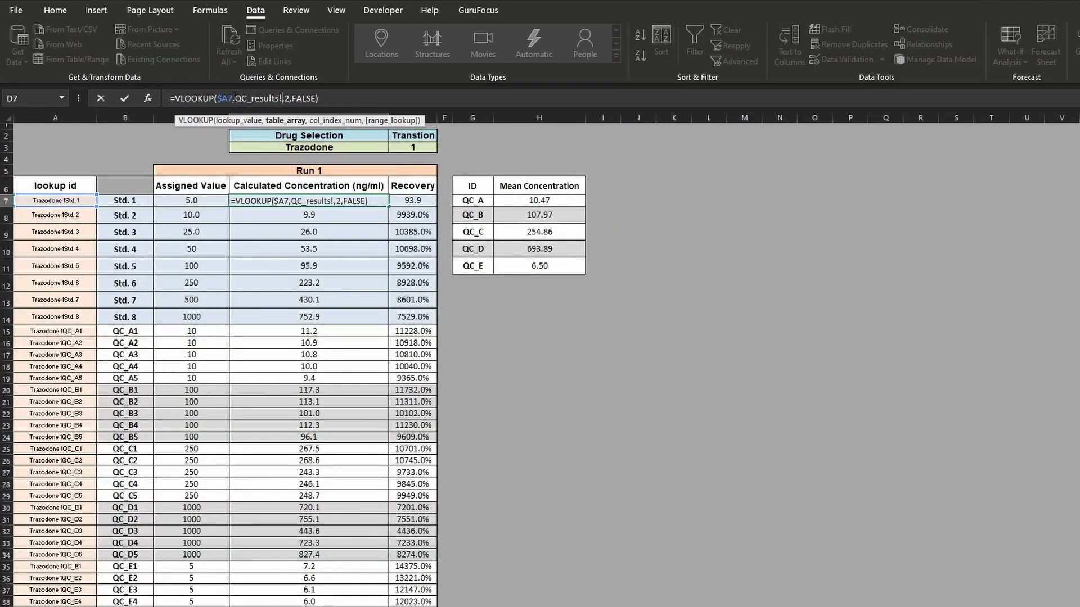
key("Escape")
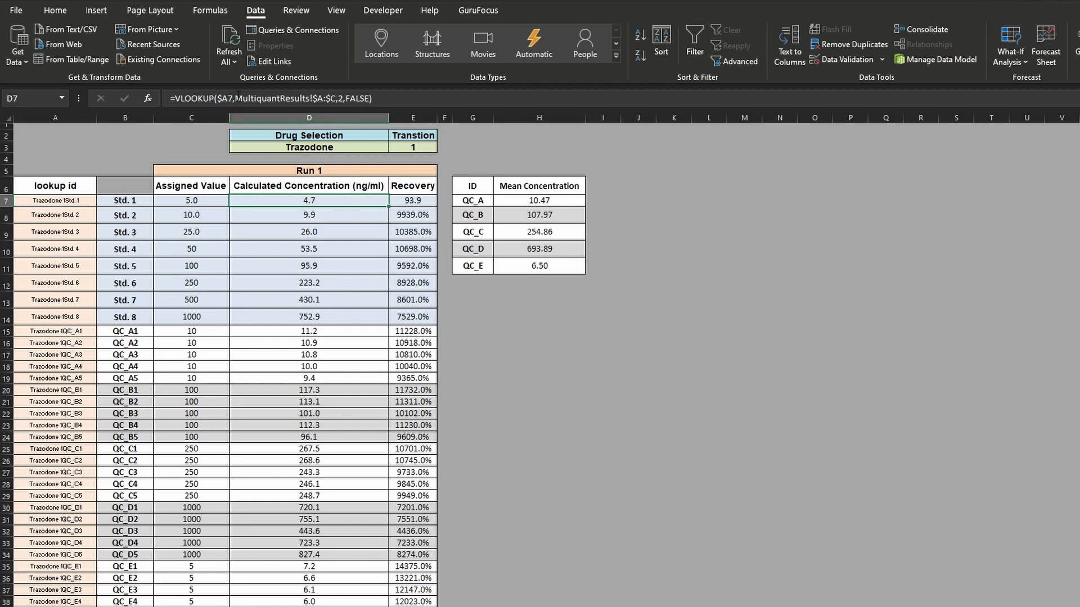
- Replace the table array in D7's VLOOKUP with the named range reference_list and fill the formula down the Calculated Concentration column
left_click(237, 99)
left_click(280, 100)
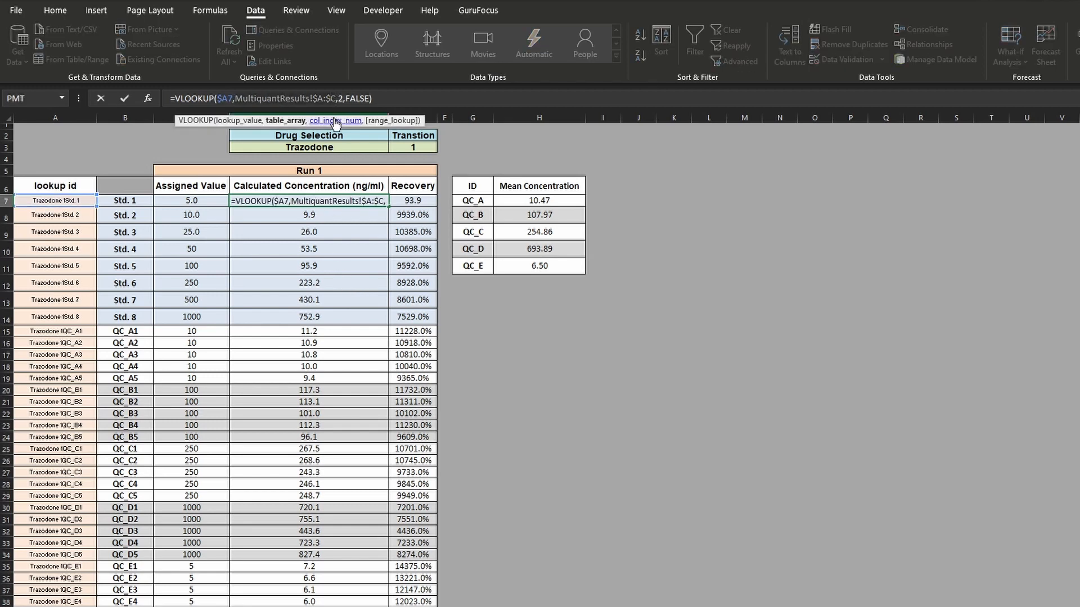
type("ref")
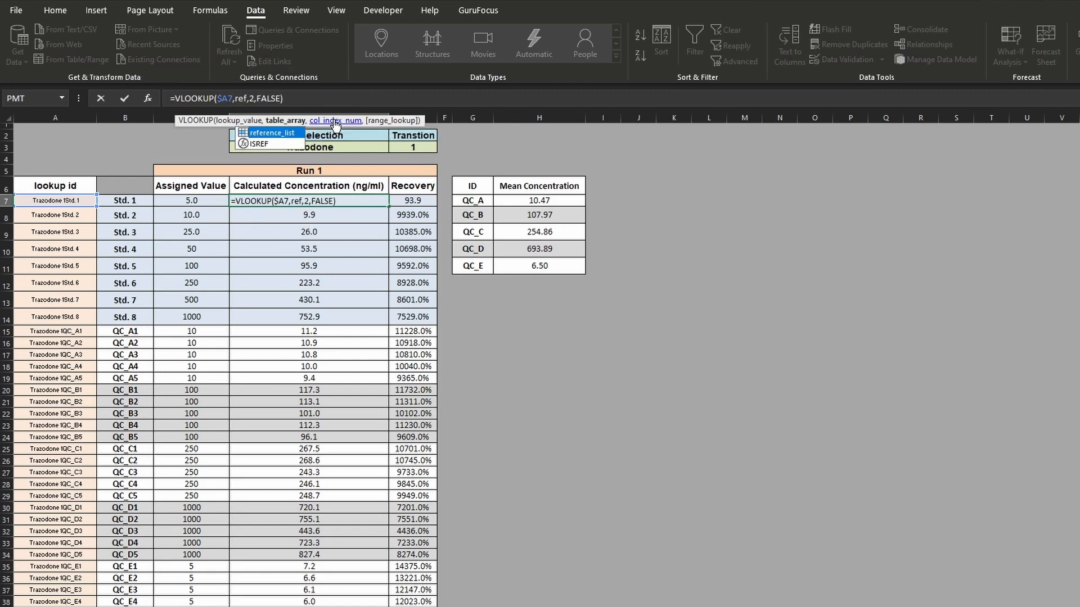
double_click(289, 133)
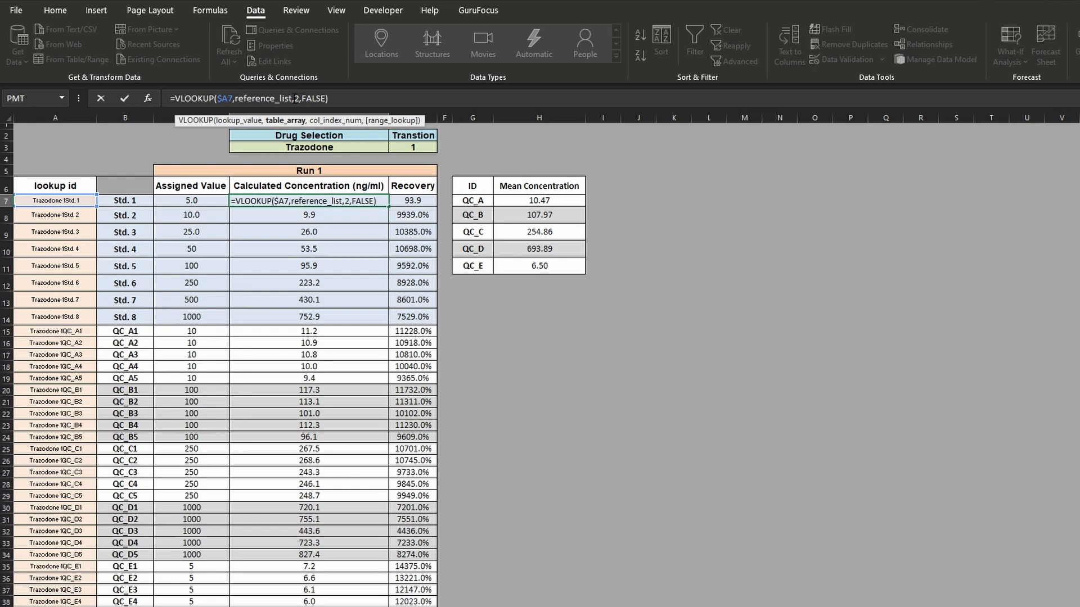
key("Return")
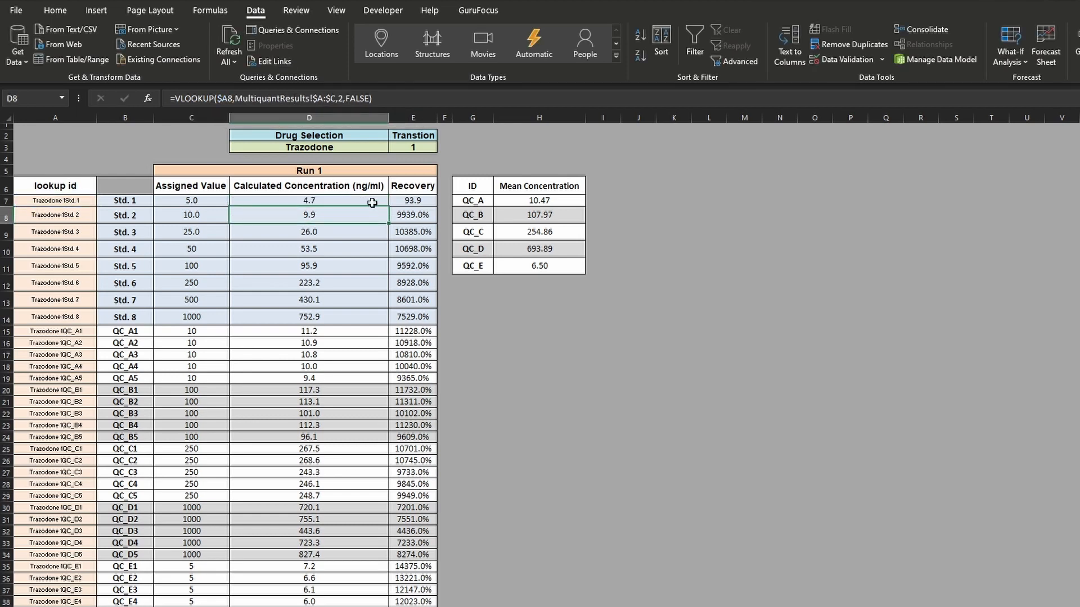
left_click(383, 203)
double_click(389, 205)
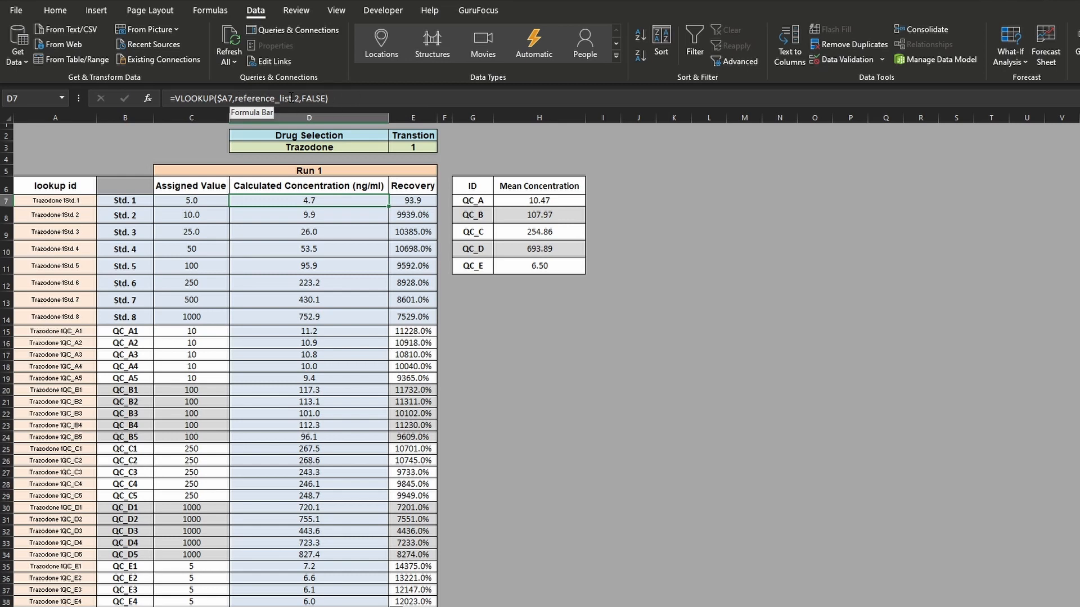
- Locate the reference_list named range on the results sheet, return to the Run 1 sheet and check the filled formula in D9
left_click(62, 98)
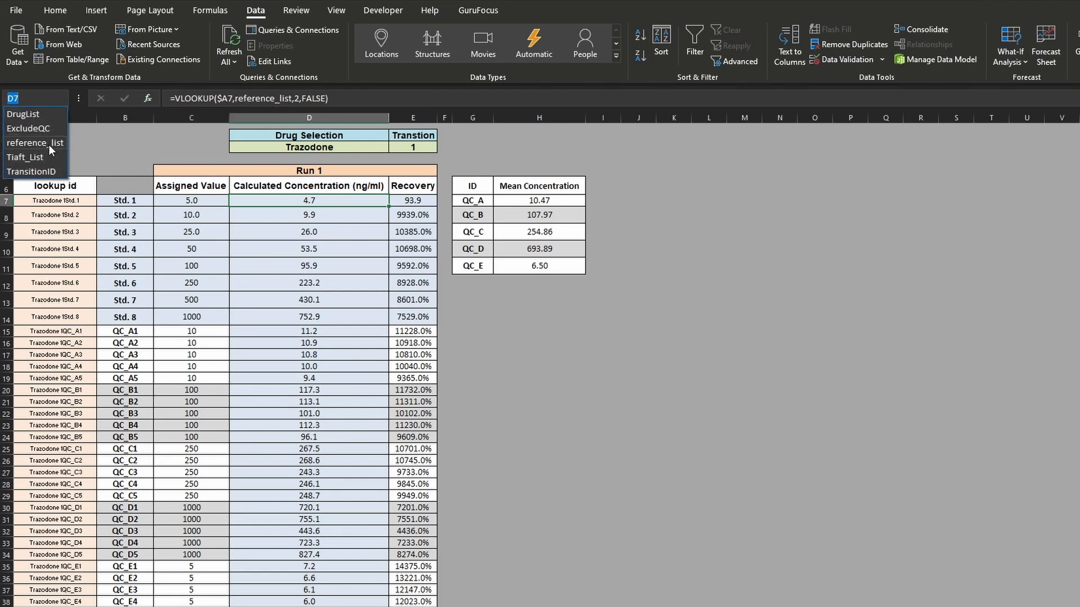
left_click(48, 144)
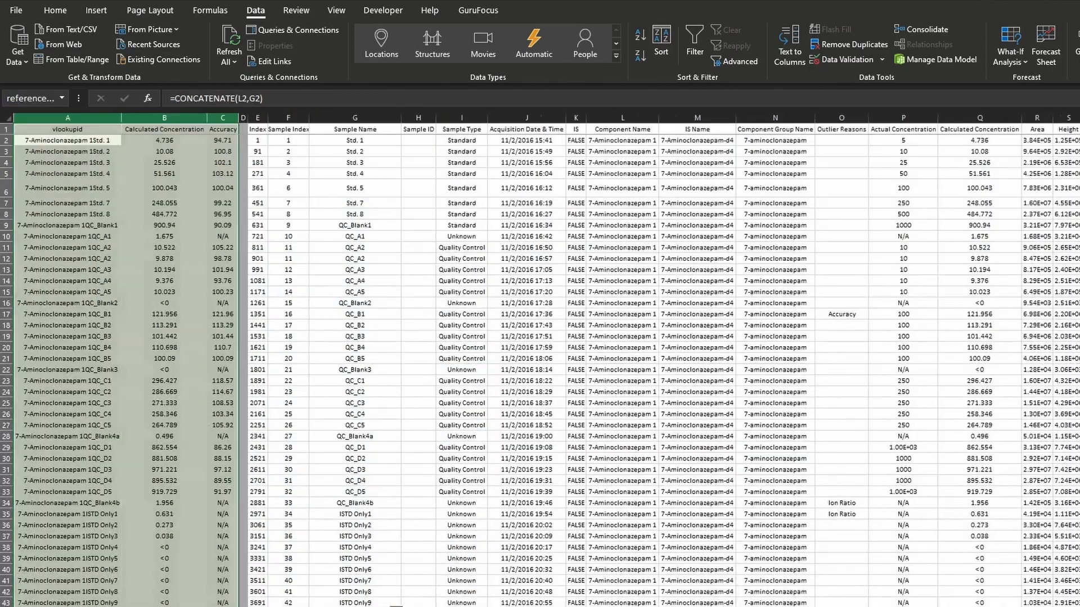
left_click(398, 606)
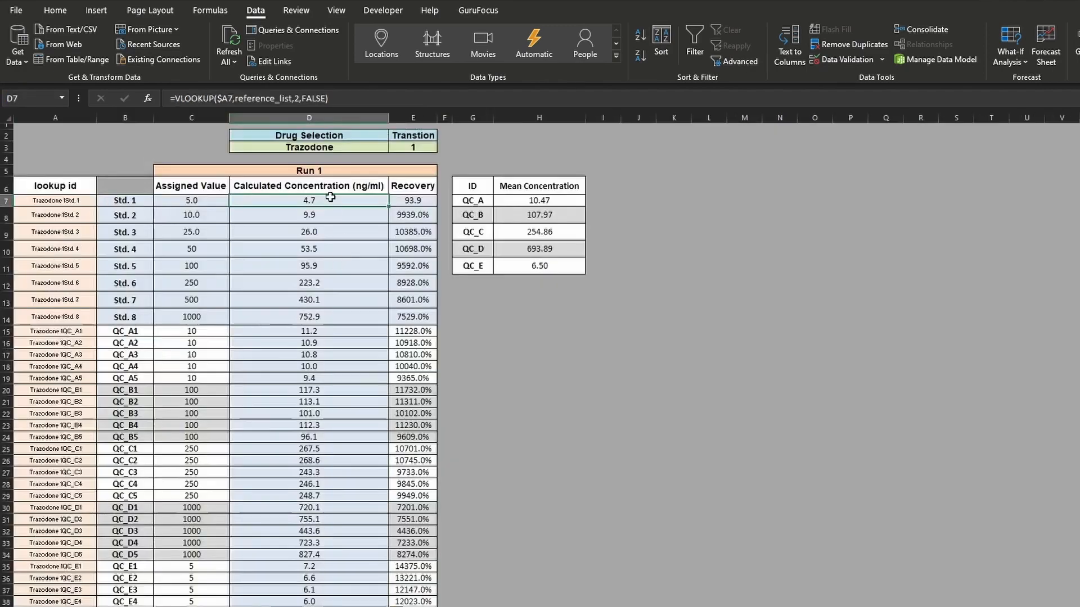
left_click(348, 228)
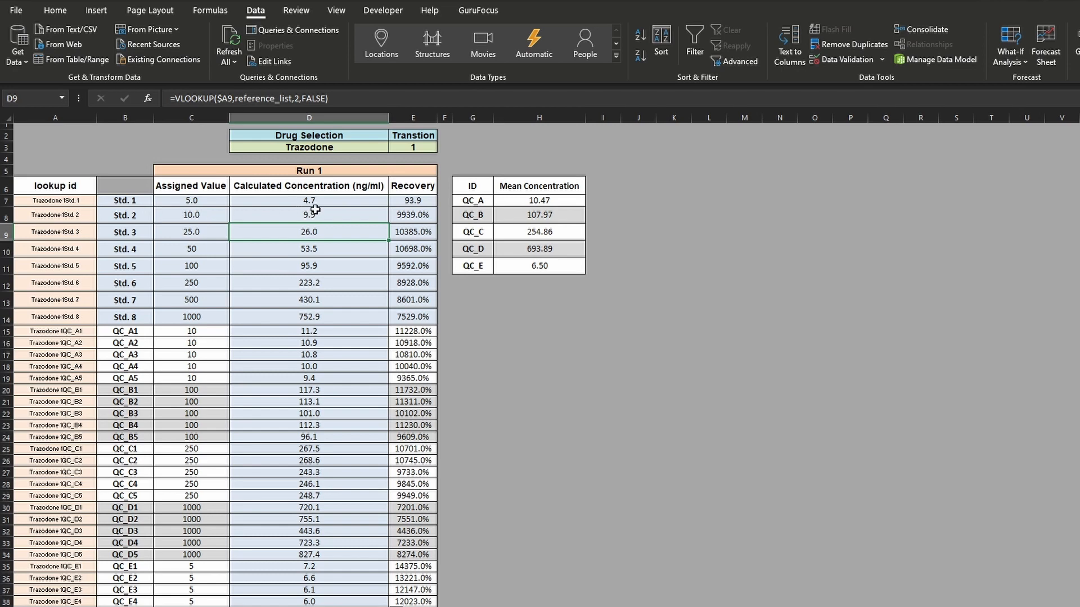
- Replace the table array in E7's VLOOKUP with the named range reference_list and fill the formula down the Recovery column
left_click(413, 202)
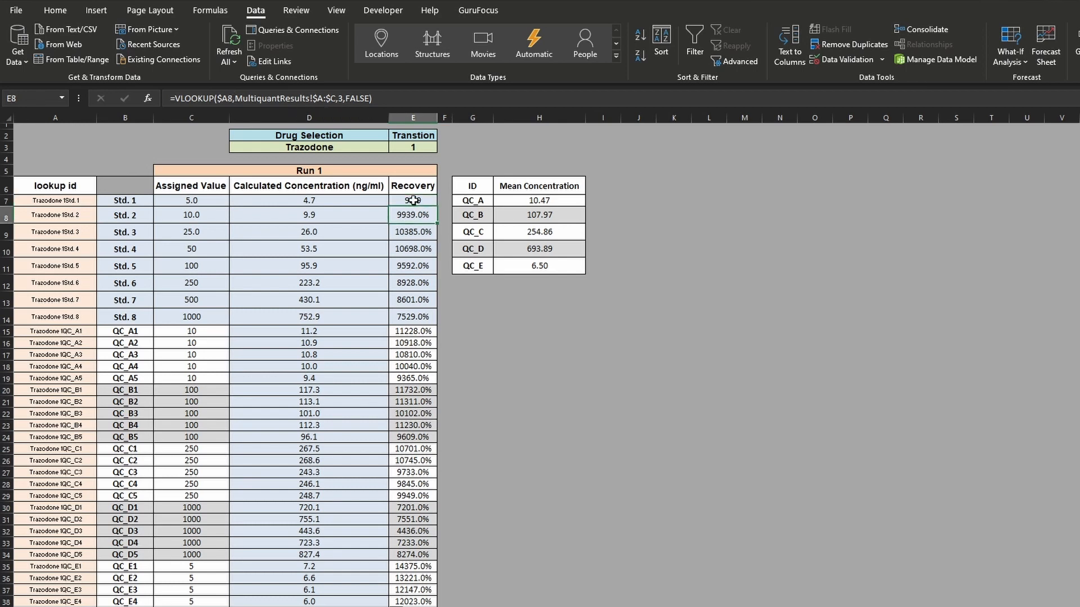
left_click(224, 98)
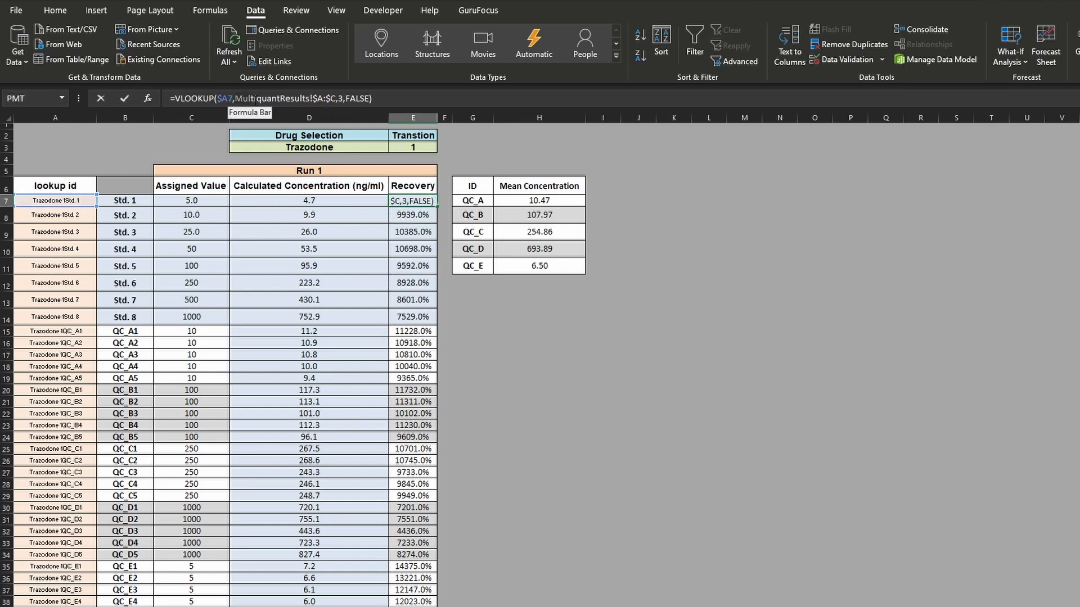
double_click(336, 102)
type("re")
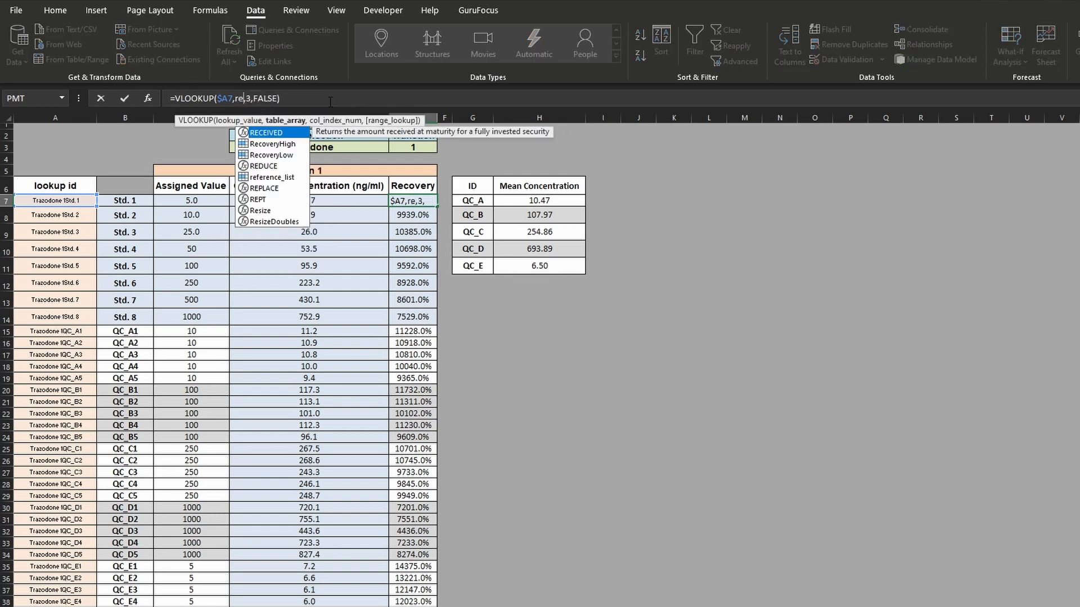
type("fe")
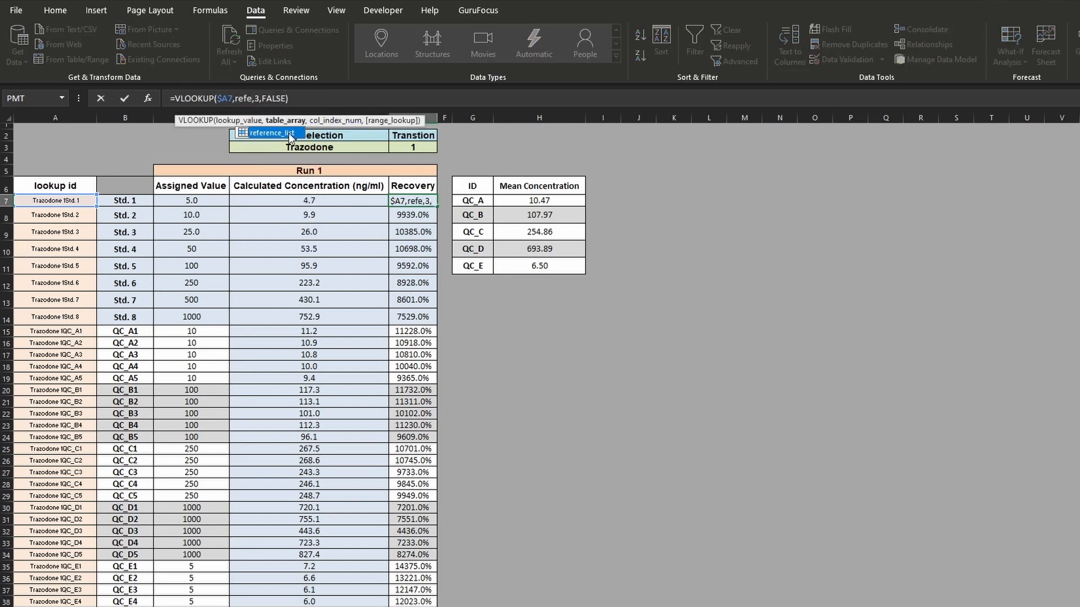
double_click(291, 137)
key("Return")
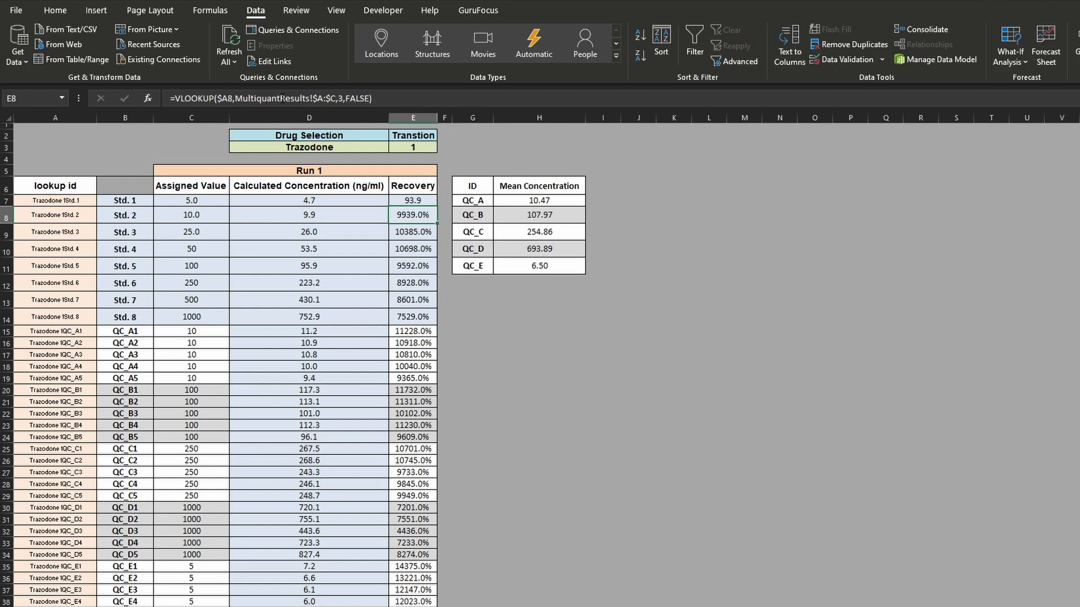
left_click(408, 203)
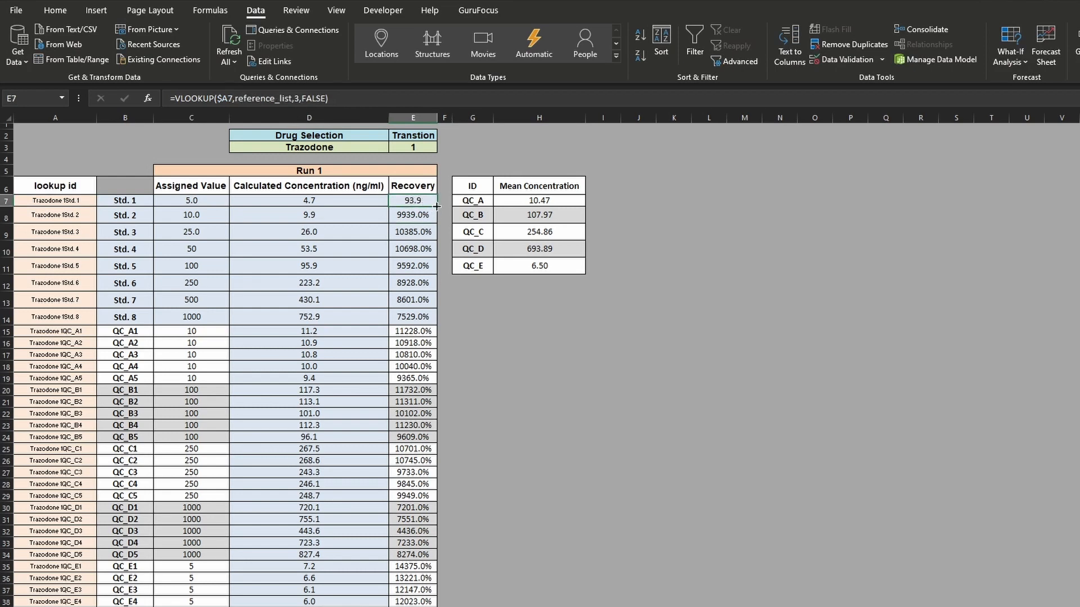
double_click(436, 207)
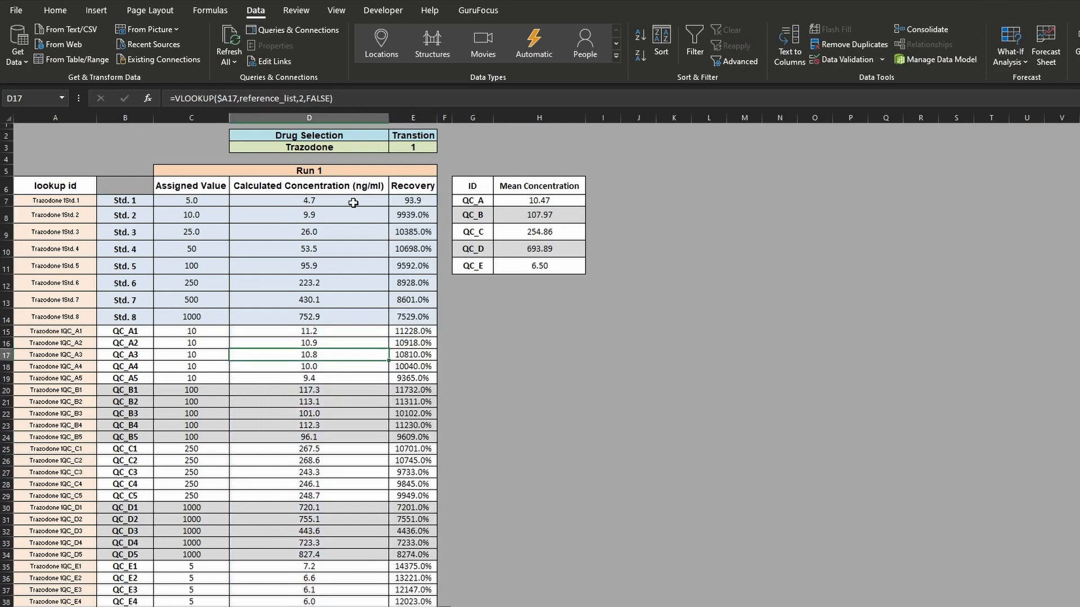
left_click(354, 203)
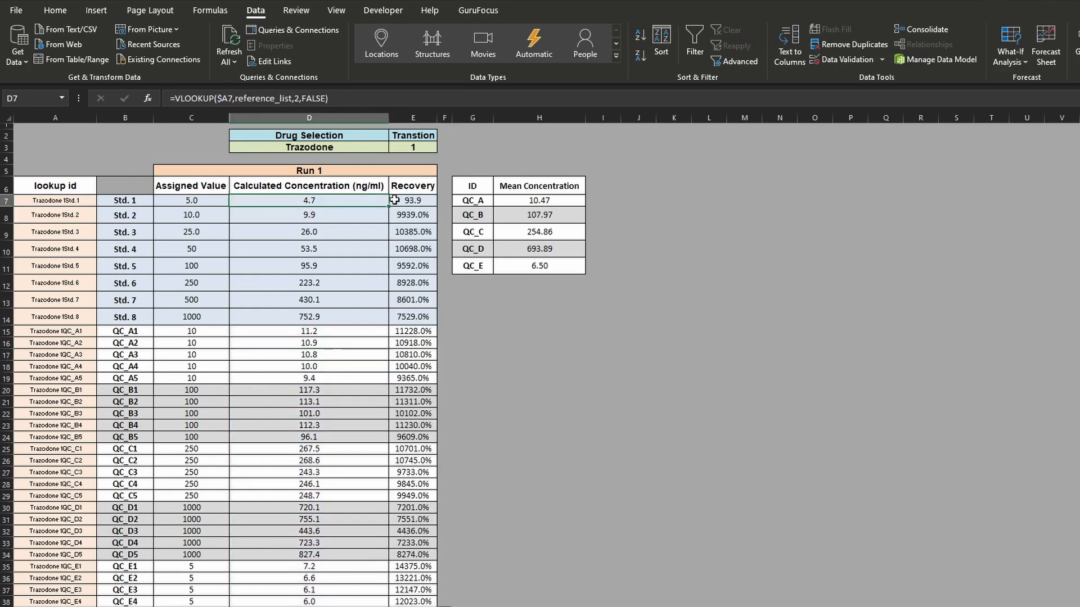
- Test the lookups by switching the drug selection in D3 to Oxycodone, Zolpidem and Alprazolam in turn
left_click(371, 148)
left_click(394, 148)
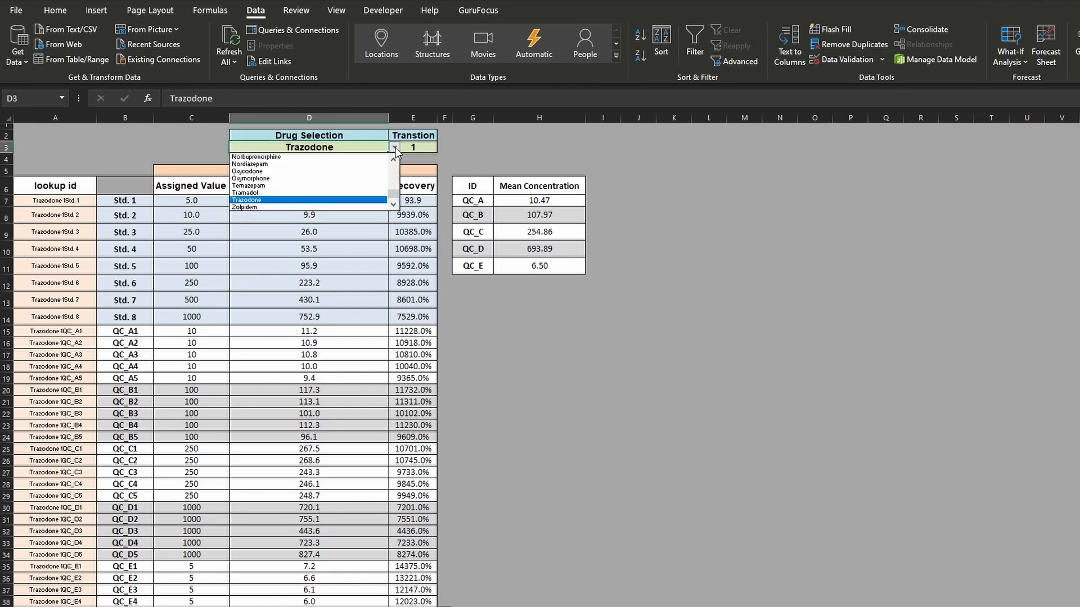
left_click(321, 171)
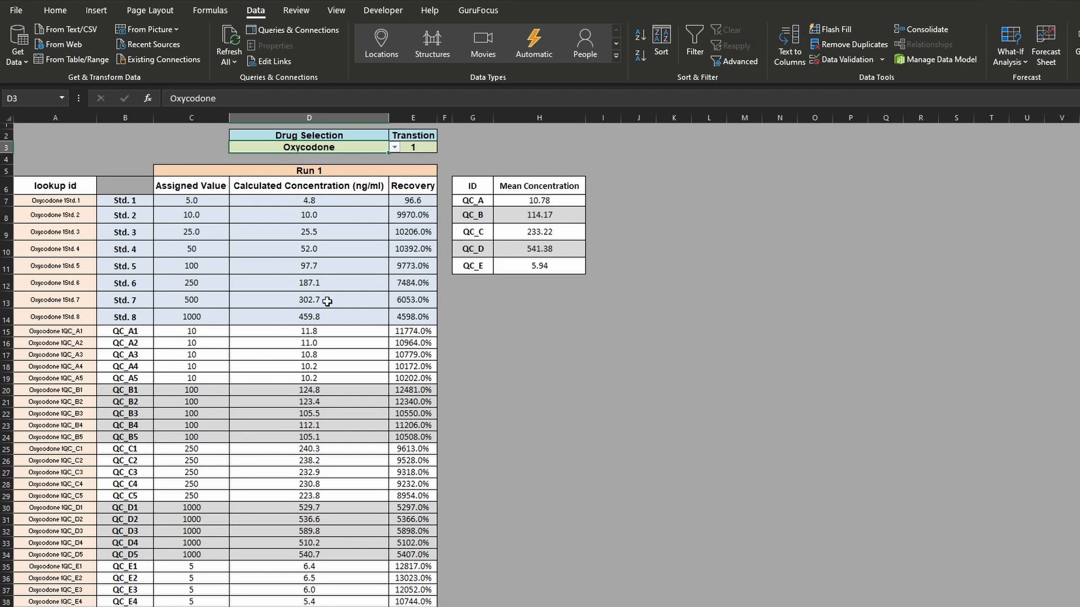
left_click(395, 147)
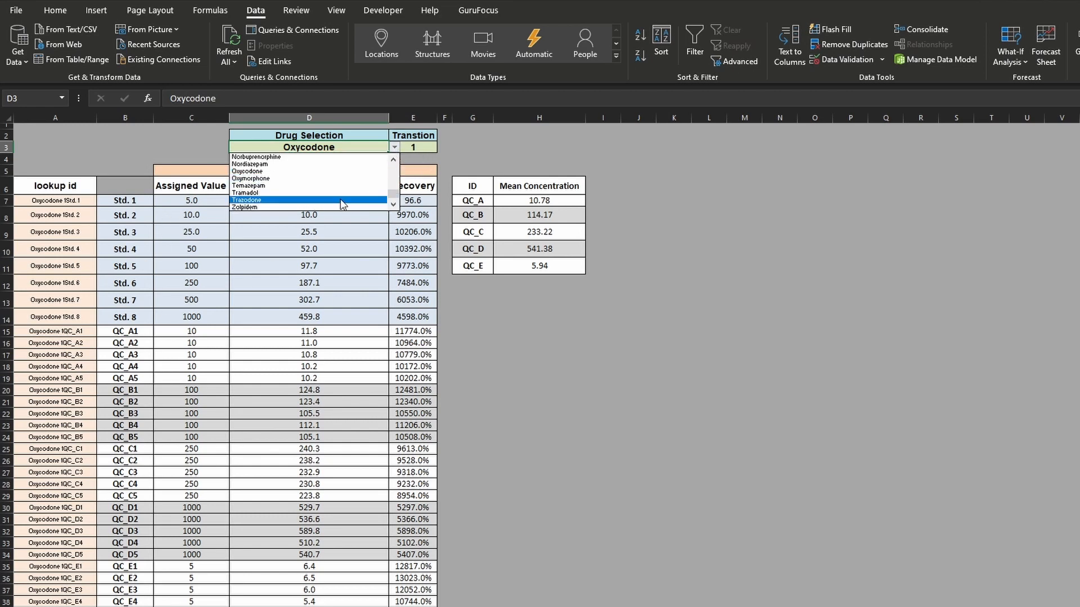
left_click(340, 207)
left_click(394, 148)
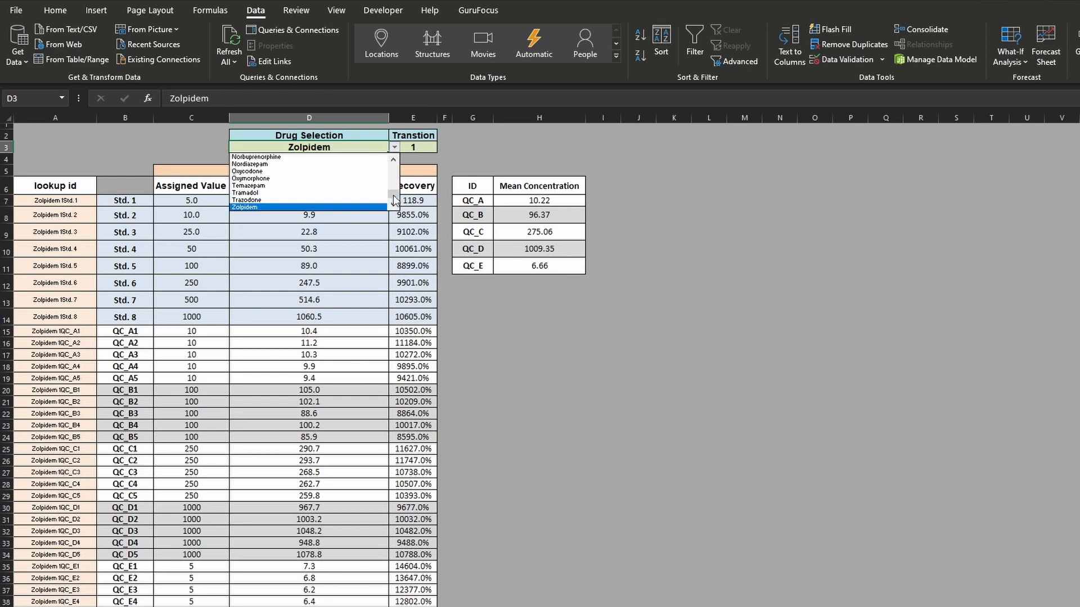
left_click_drag(394, 201, 394, 156)
left_click(343, 173)
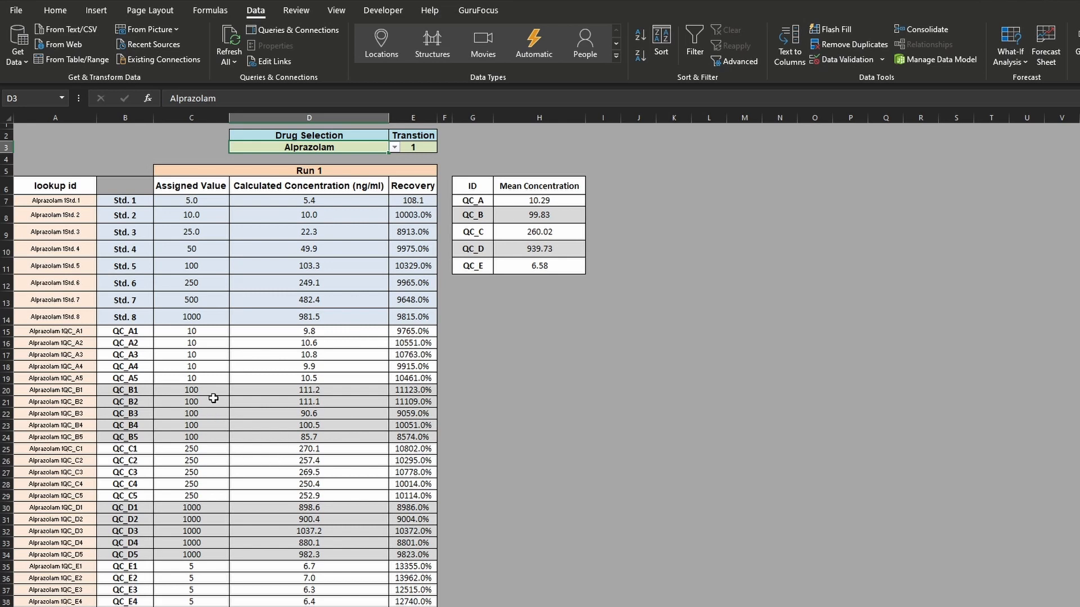
- Review the QC sample names in column B and their assigned values in column C, from the QC_A rows through QC_D
left_click_drag(141, 332, 141, 376)
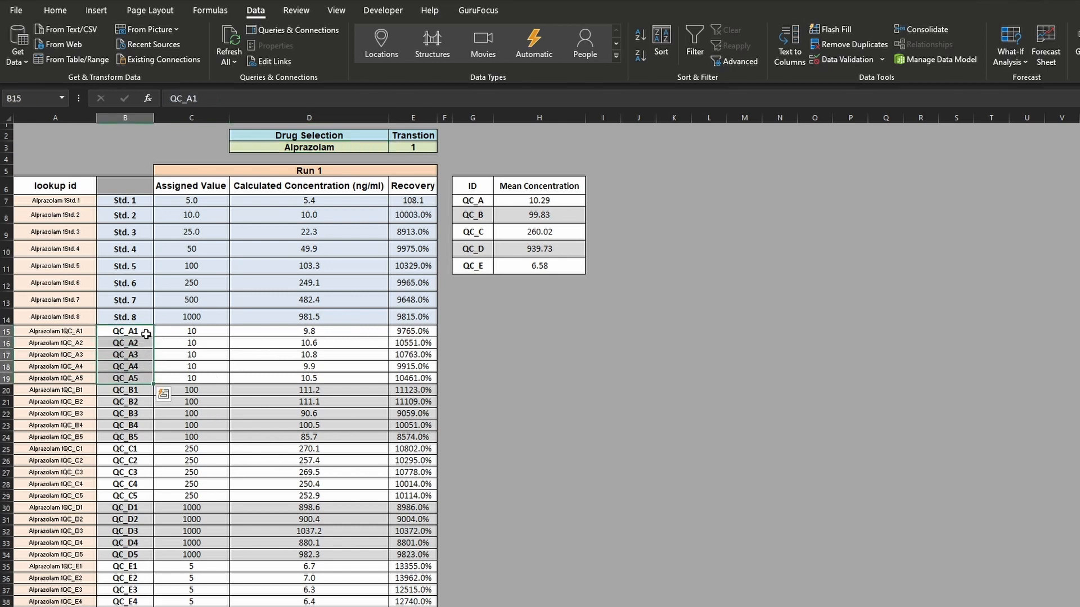
left_click_drag(145, 337, 275, 377)
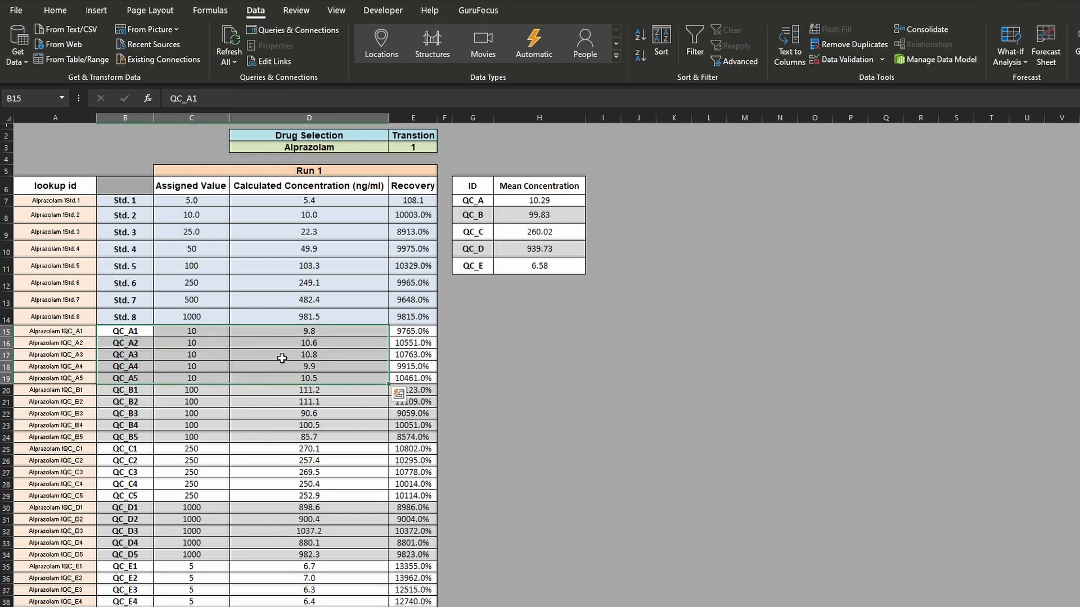
left_click(284, 342)
left_click_drag(135, 332, 206, 389)
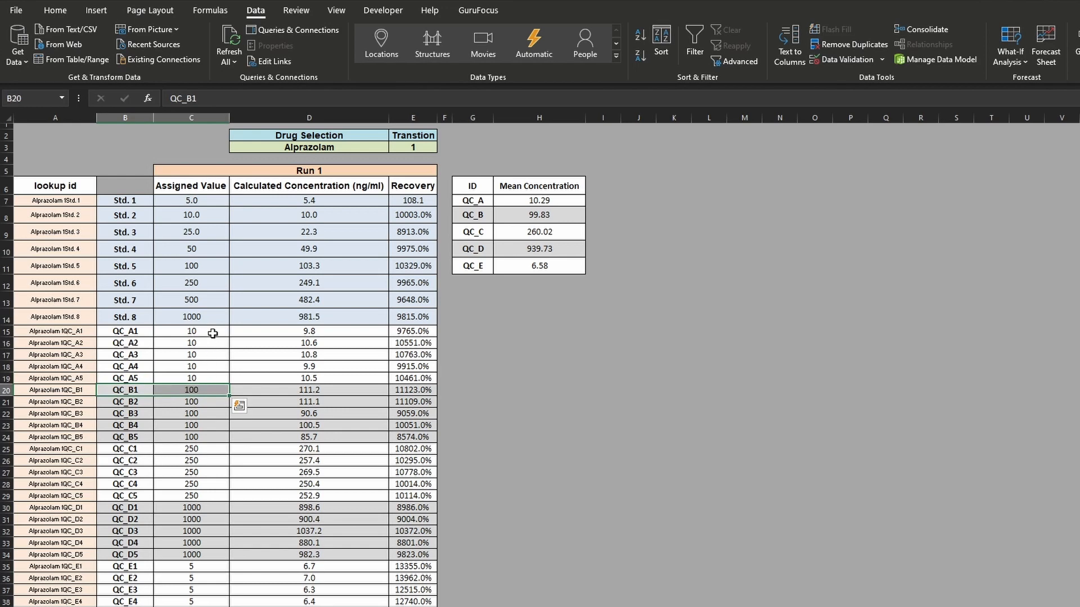
left_click_drag(212, 333, 205, 415)
left_click(204, 461)
left_click_drag(204, 461, 205, 496)
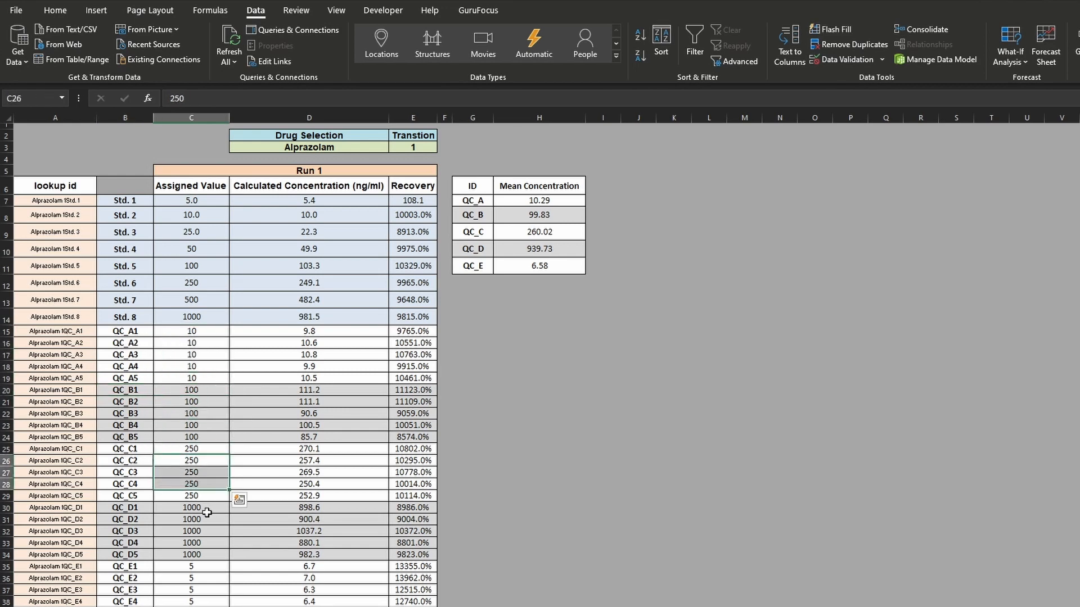
left_click(209, 508)
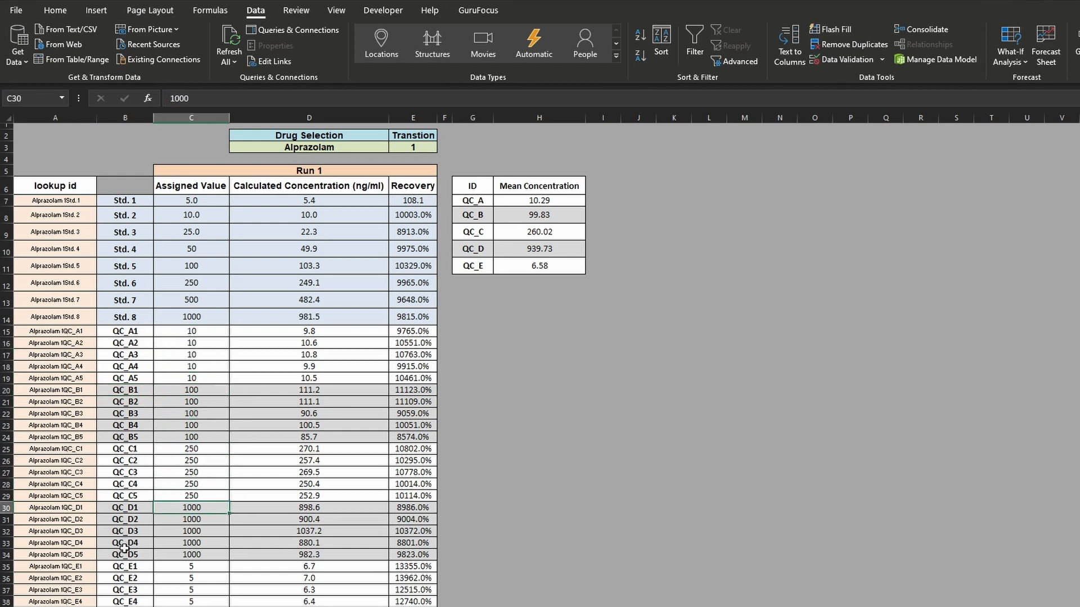
- Compare the QC replicate concentrations in column D with the averages in the Mean Concentration table, checking the formula in H8
left_click_drag(369, 331, 369, 378)
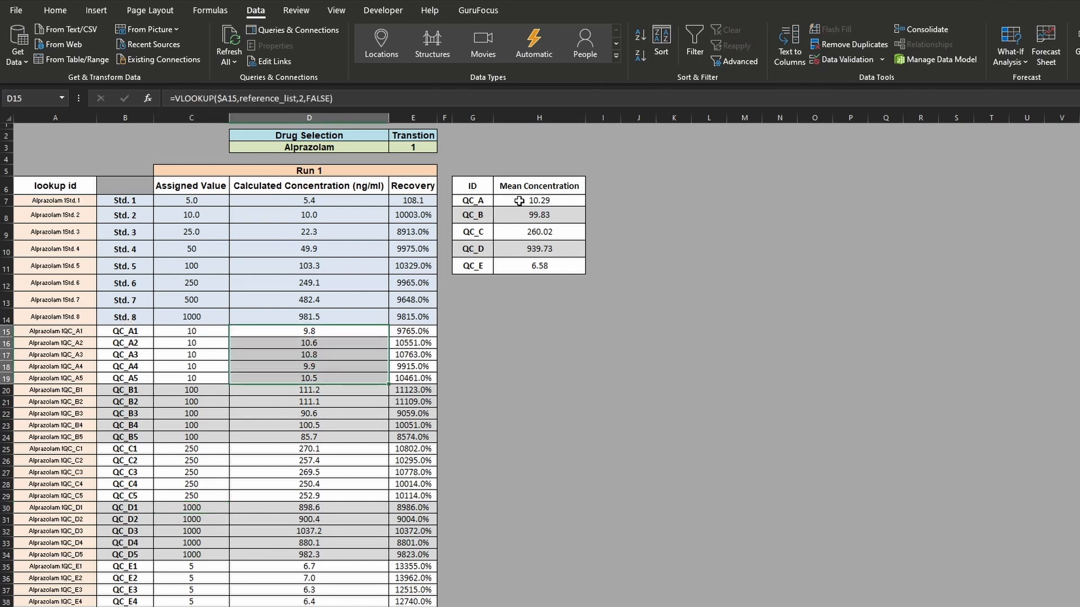
left_click_drag(339, 333, 328, 375)
left_click(539, 214)
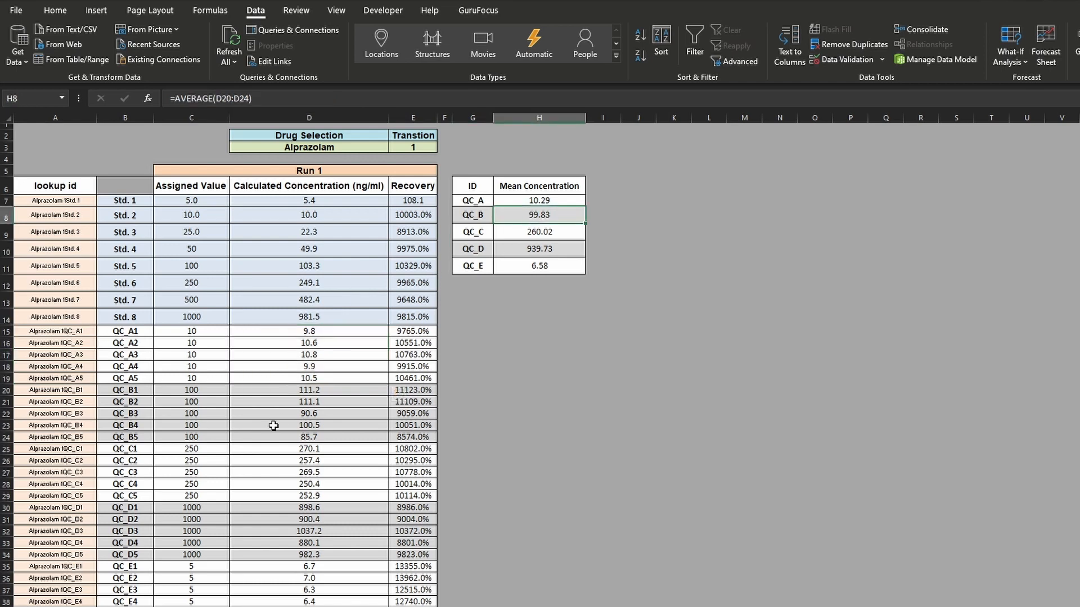
left_click_drag(305, 391, 309, 449)
left_click(321, 484)
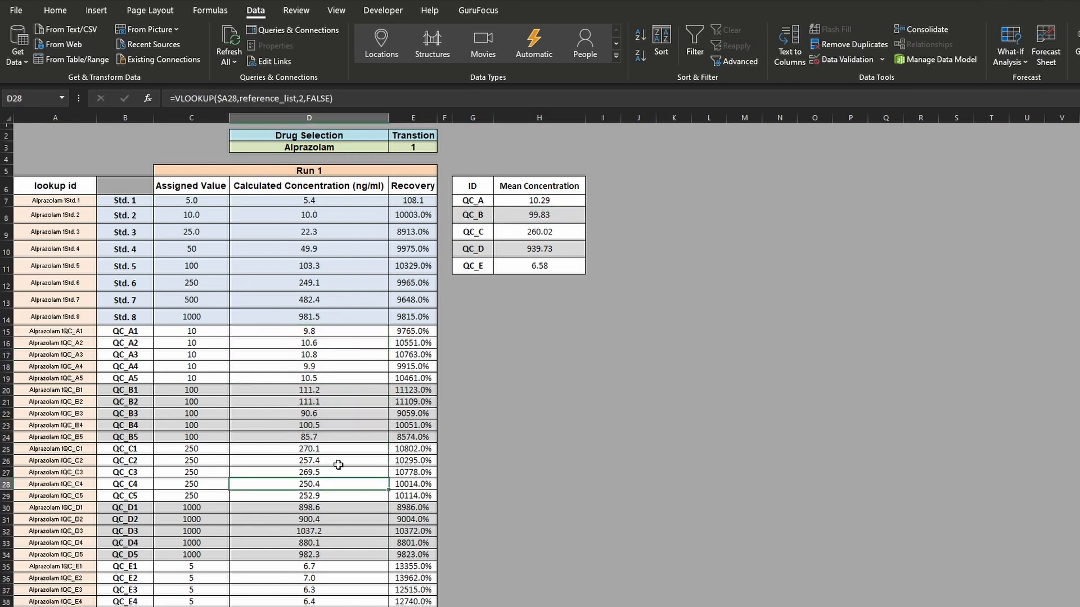
- Set the drug selection in D3 to Buprenorphine and look through the list of available drugs
left_click(383, 148)
left_click(394, 147)
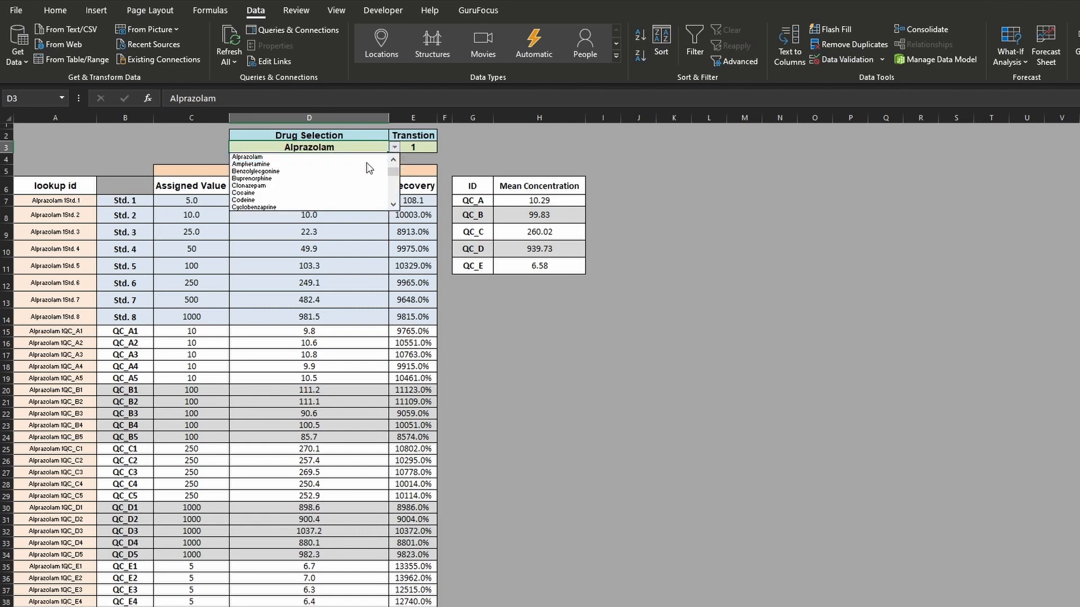
left_click(363, 179)
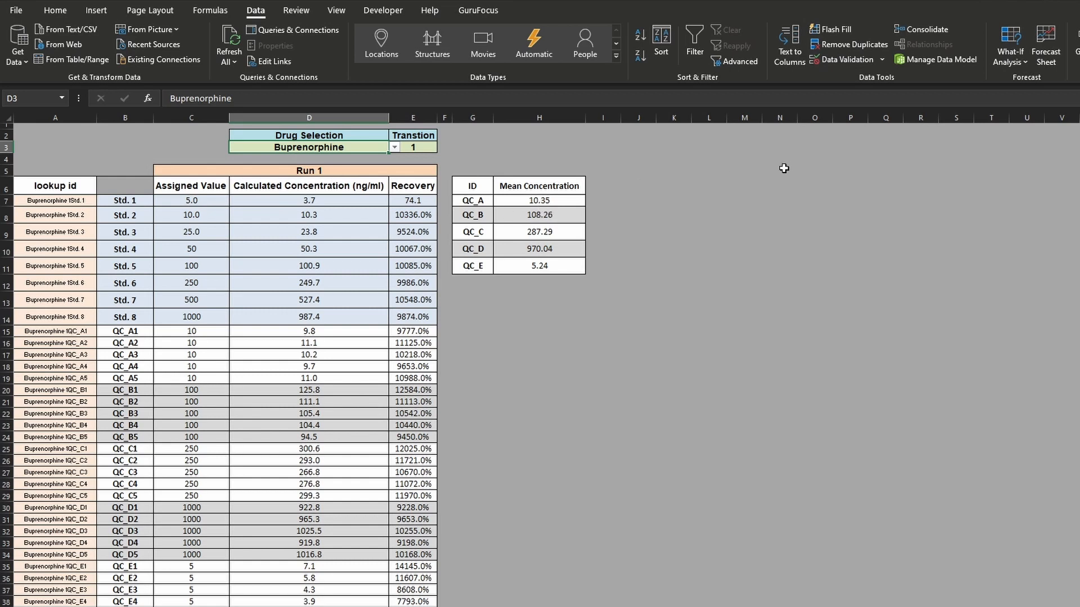
left_click(393, 146)
scroll(397, 169, "up", 2)
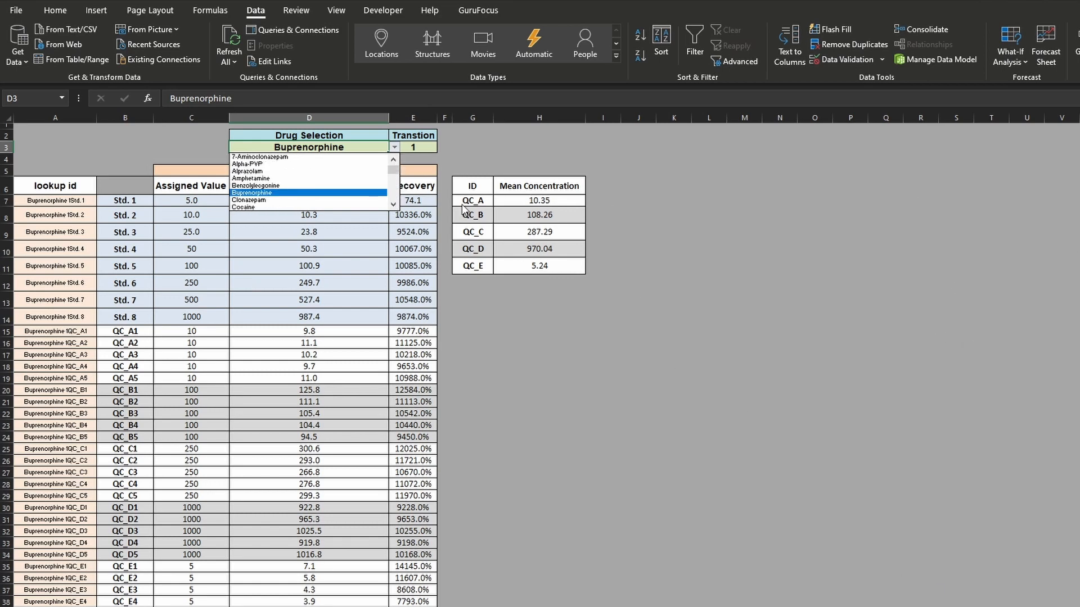
key("Escape")
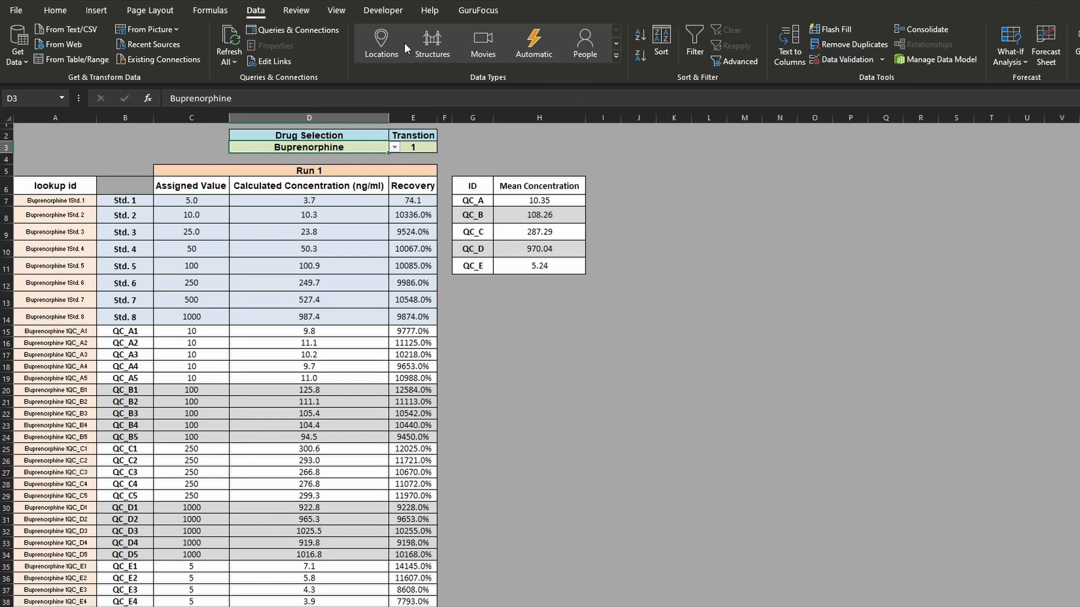
- Enter the heading Drug in K4 to start a summary table beside the Mean Concentration table
left_click(673, 162)
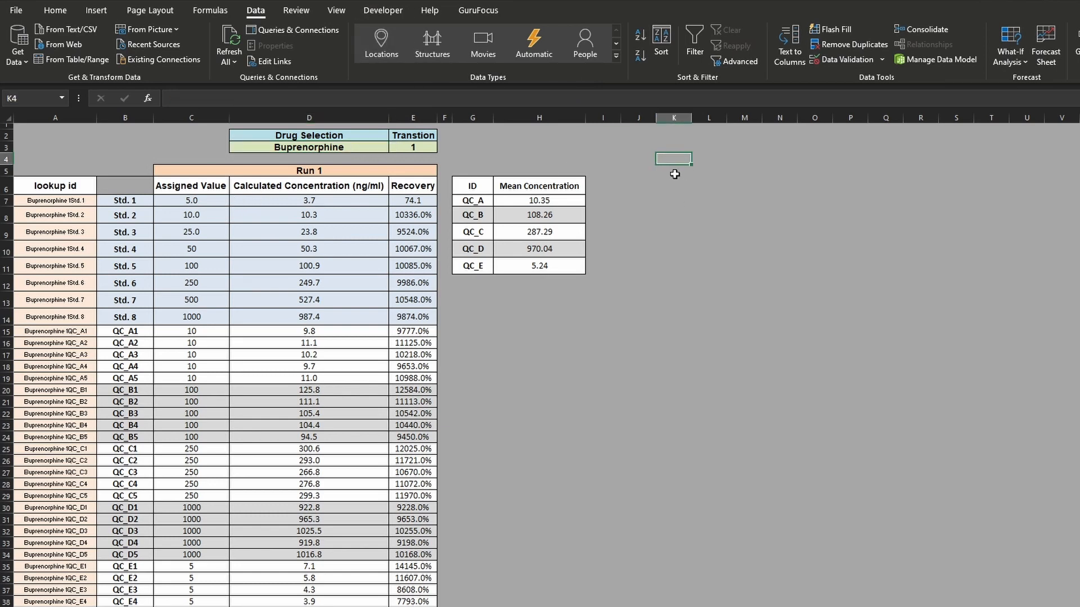
type("Drug")
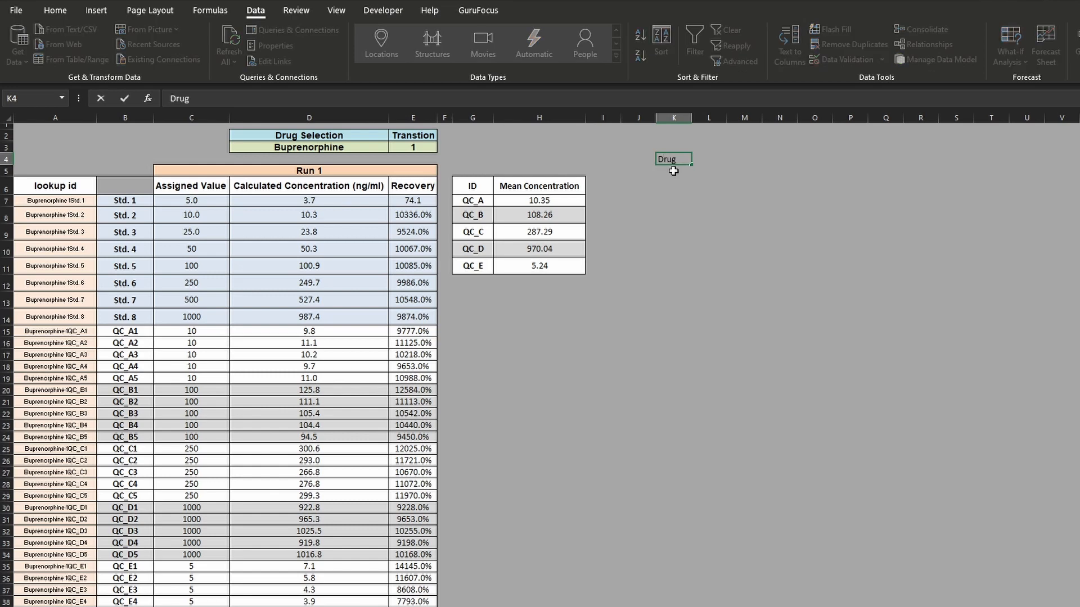
key("Tab")
type("Q")
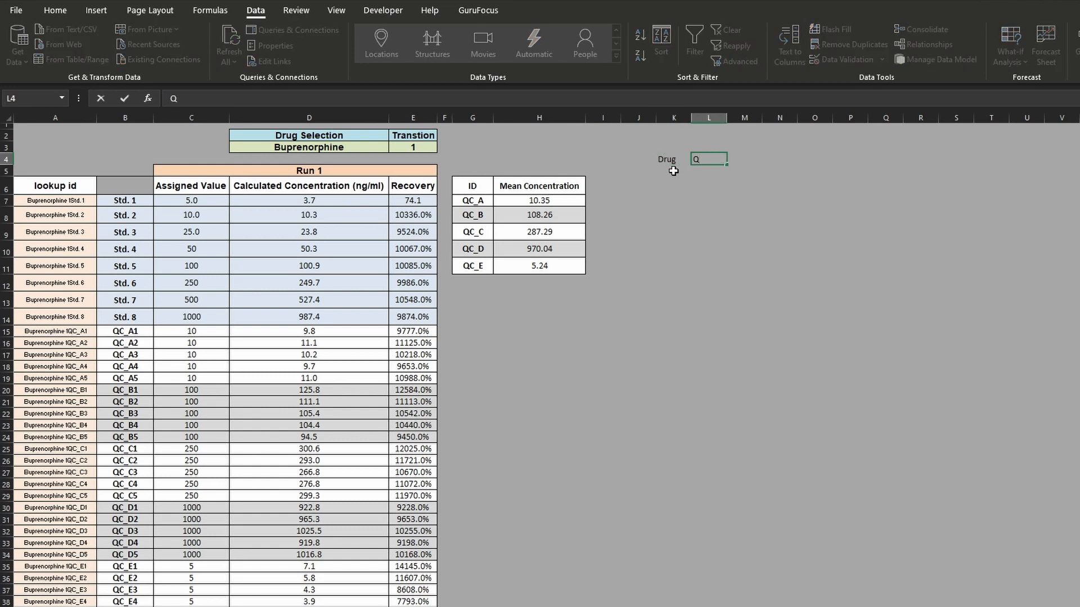
key("Escape")
- Copy the QC IDs from G7:G11 and paste them transposed across the heading row starting at L4
left_click_drag(475, 201, 485, 267)
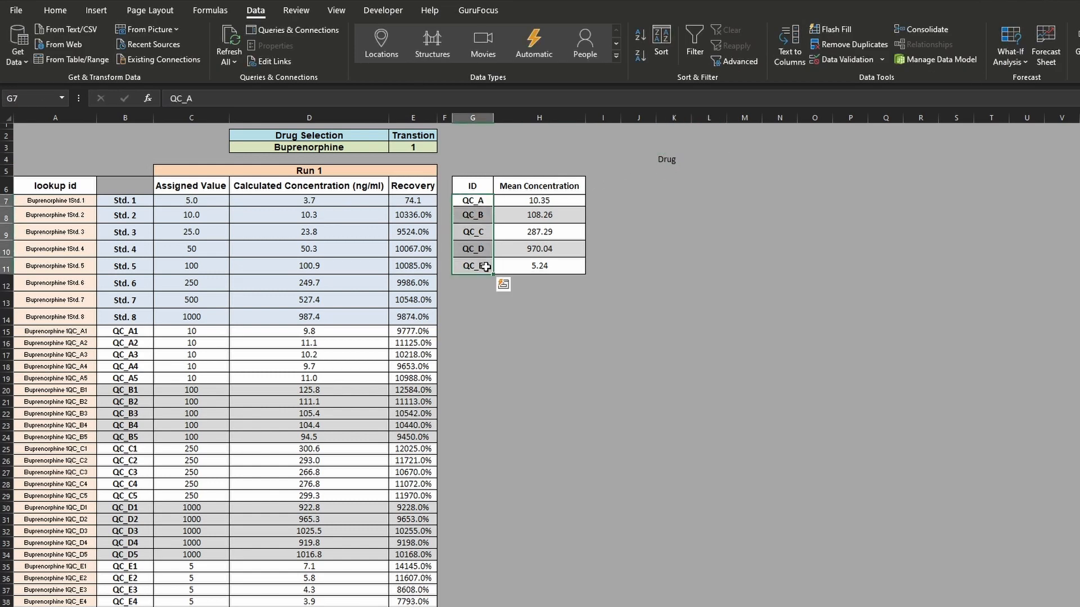
key("ctrl+c")
left_click(707, 160)
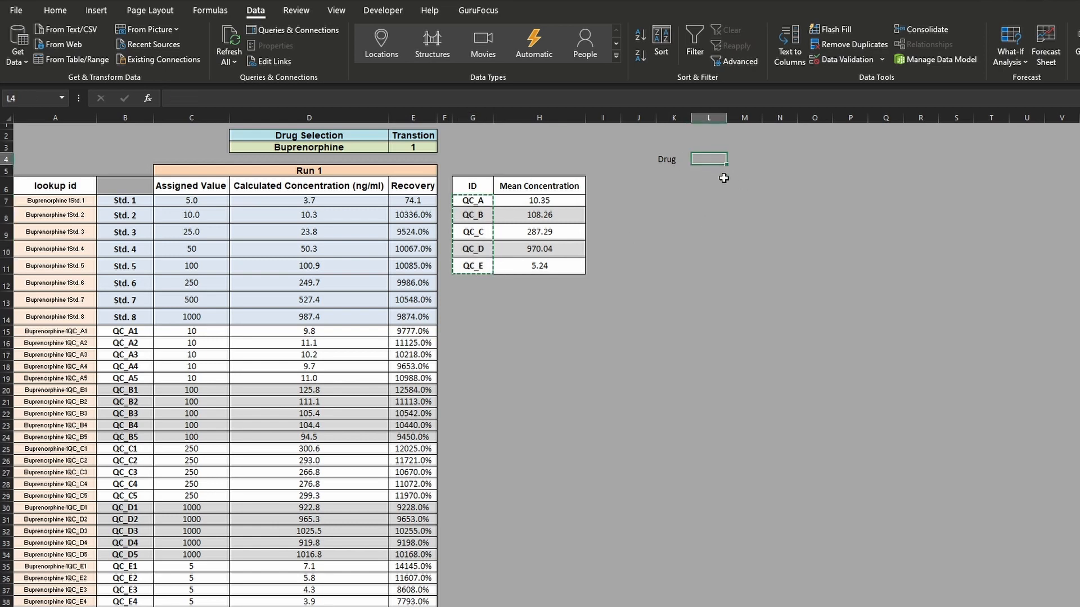
key("ctrl+alt+v")
left_click(604, 317)
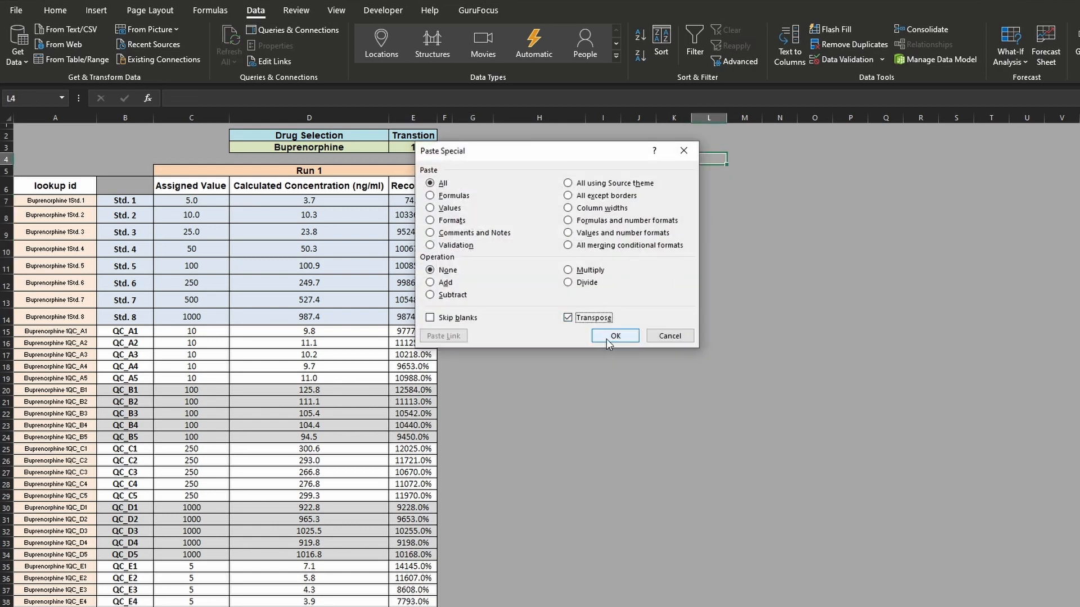
left_click(607, 338)
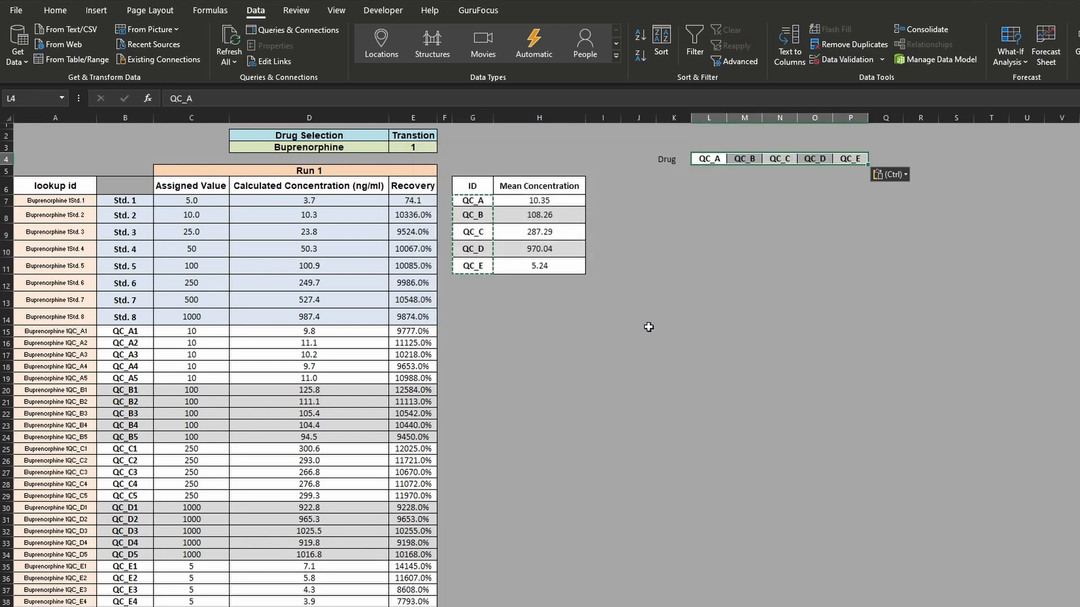
- Copy the formatting of the drug selection cell D3 onto the Drug heading in K4 and widen column K
left_click(345, 147)
left_click(55, 10)
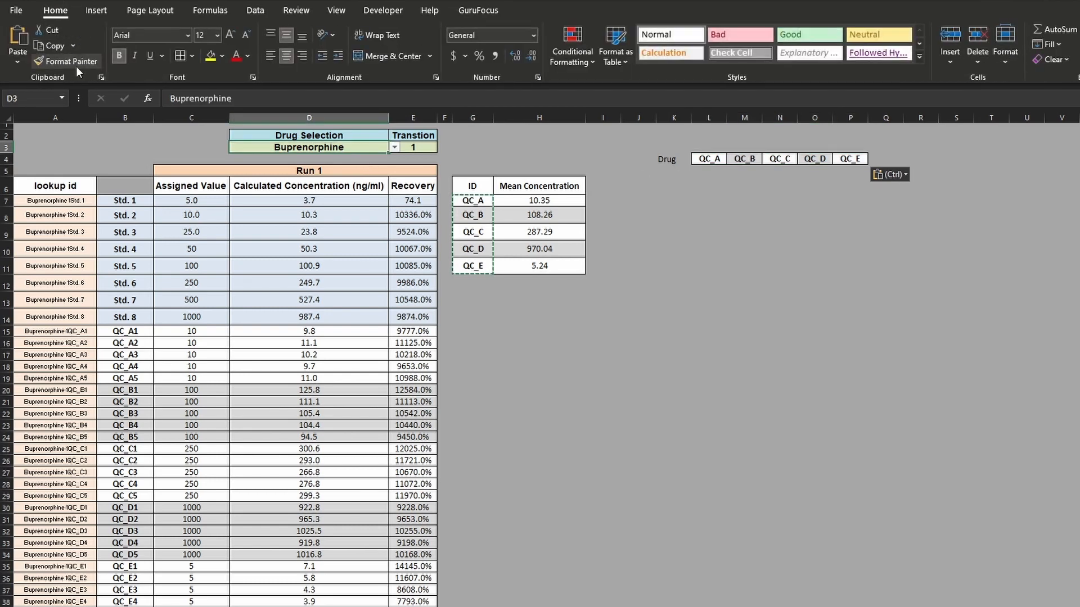
left_click(75, 62)
left_click(674, 159)
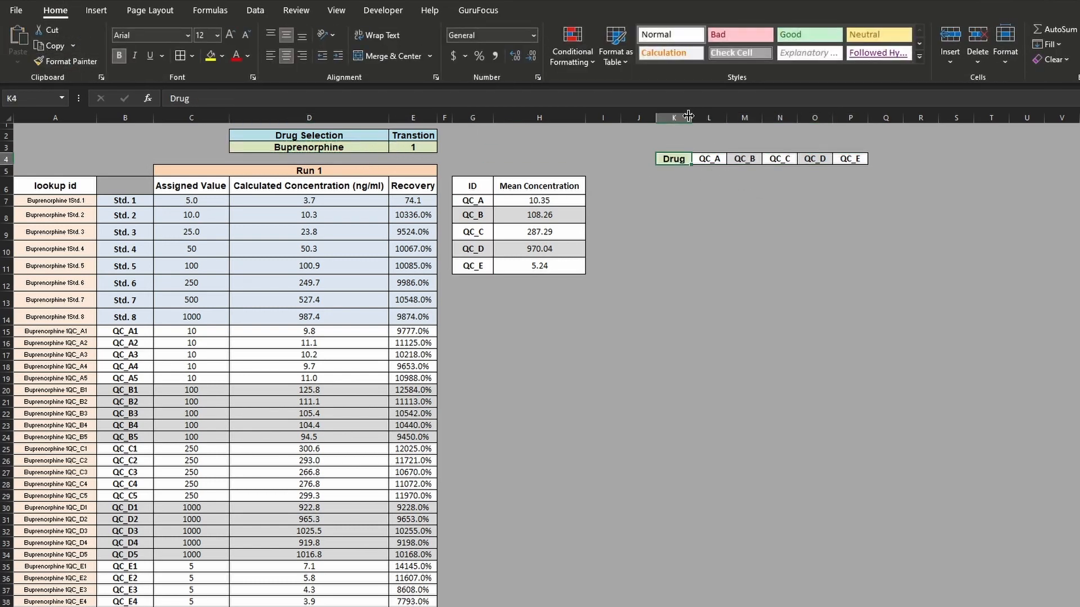
left_click_drag(689, 115, 787, 116)
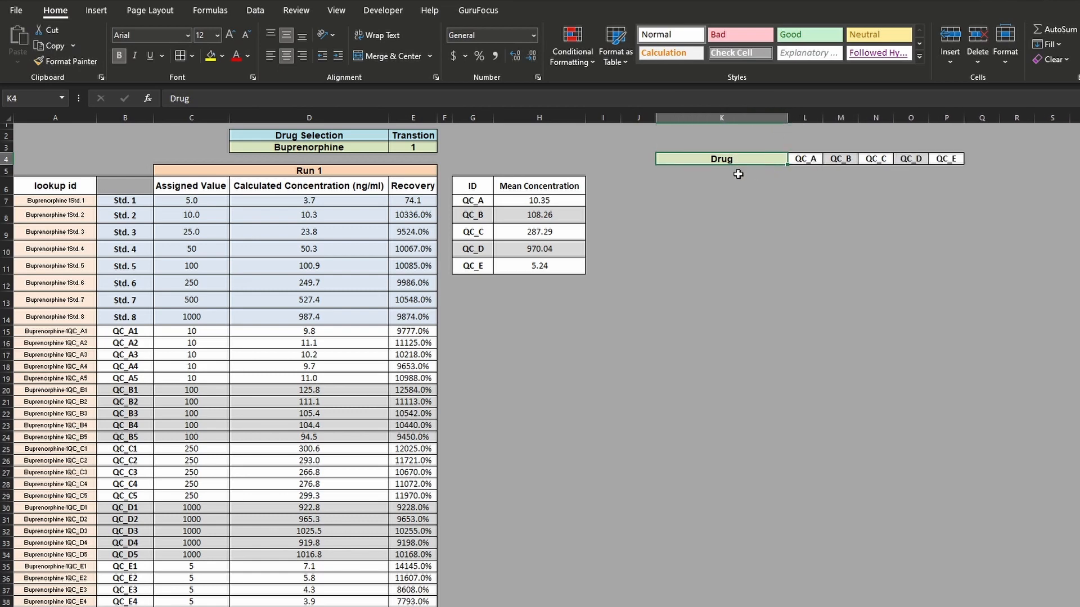
- Open the Visual Basic editor and insert a new module into the workbook's VBA project
left_click(738, 175)
left_click(718, 159)
left_click(383, 10)
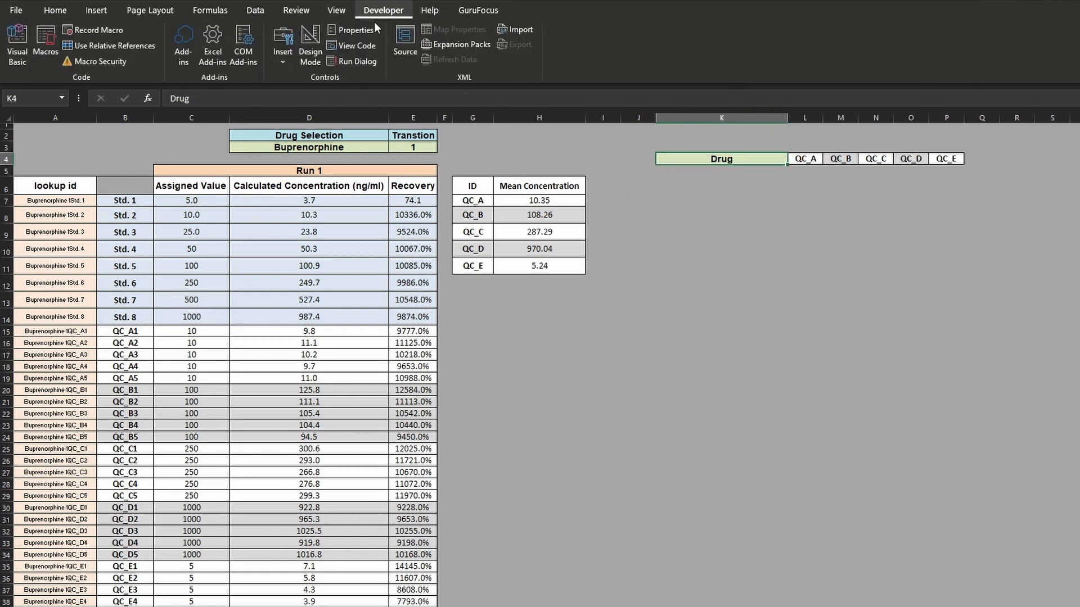
left_click(17, 45)
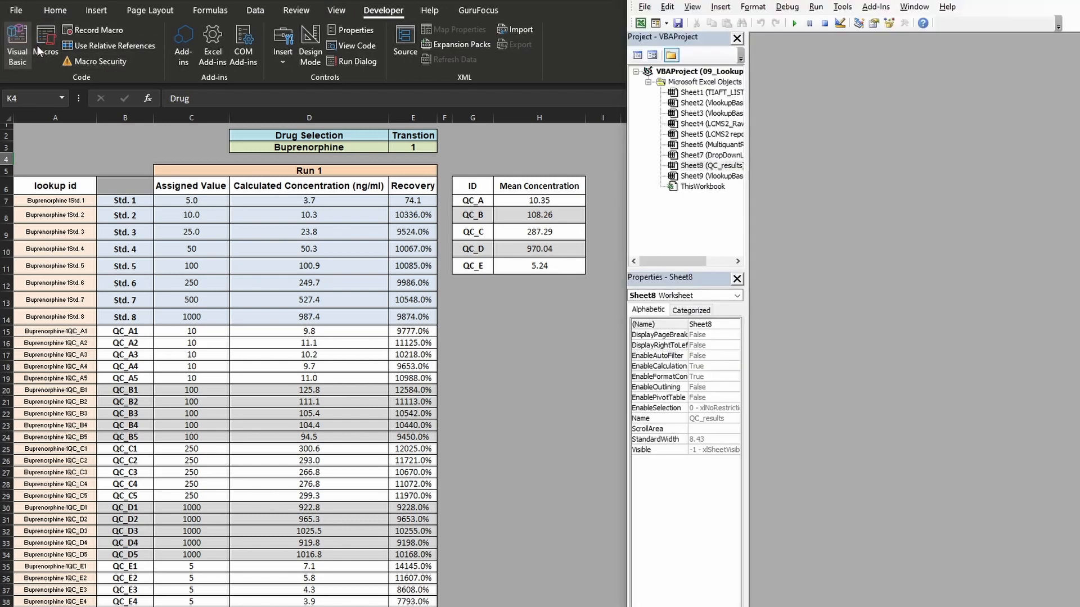
right_click(683, 220)
mouse_move(793, 292)
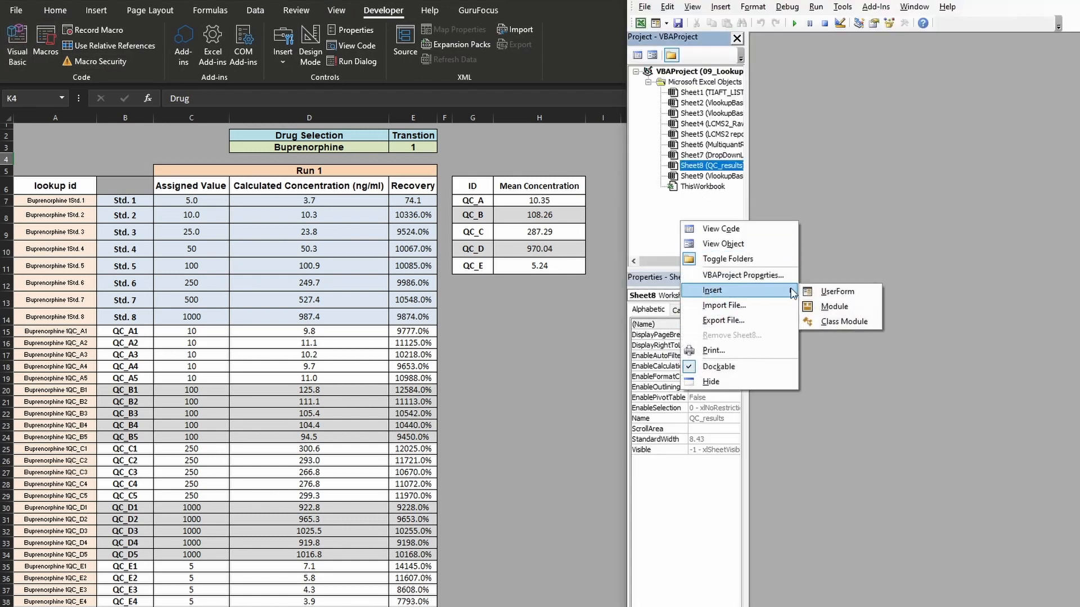
left_click(834, 306)
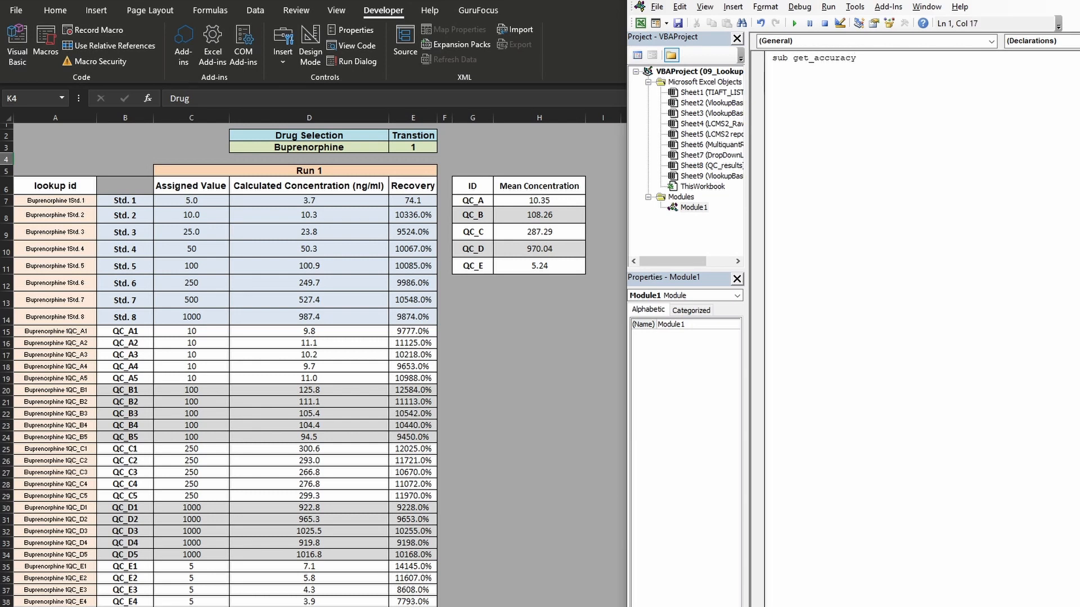
- Create an empty Sub procedure named get_mean in the new module
key("Return")
key("Return")
key("Return")
double_click(838, 58)
type("get")
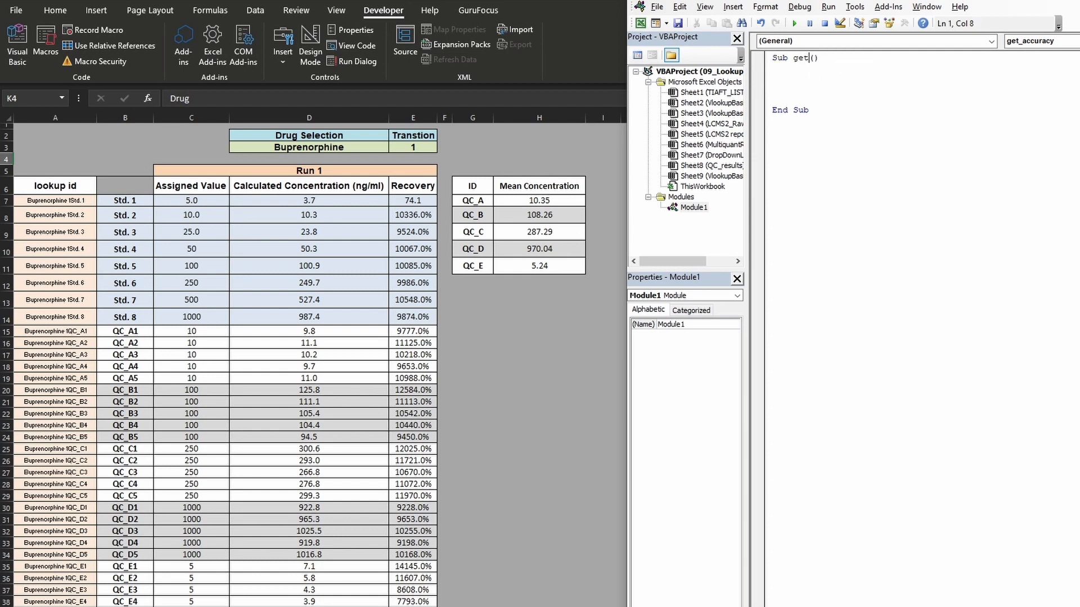
type("_")
key("BackSpace")
type("_mean")
- Declare the variable ct As Integer inside the get_mean procedure
key("Down")
key("Down")
type("dim ct")
type(" =")
key("BackSpace")
type("as interge")
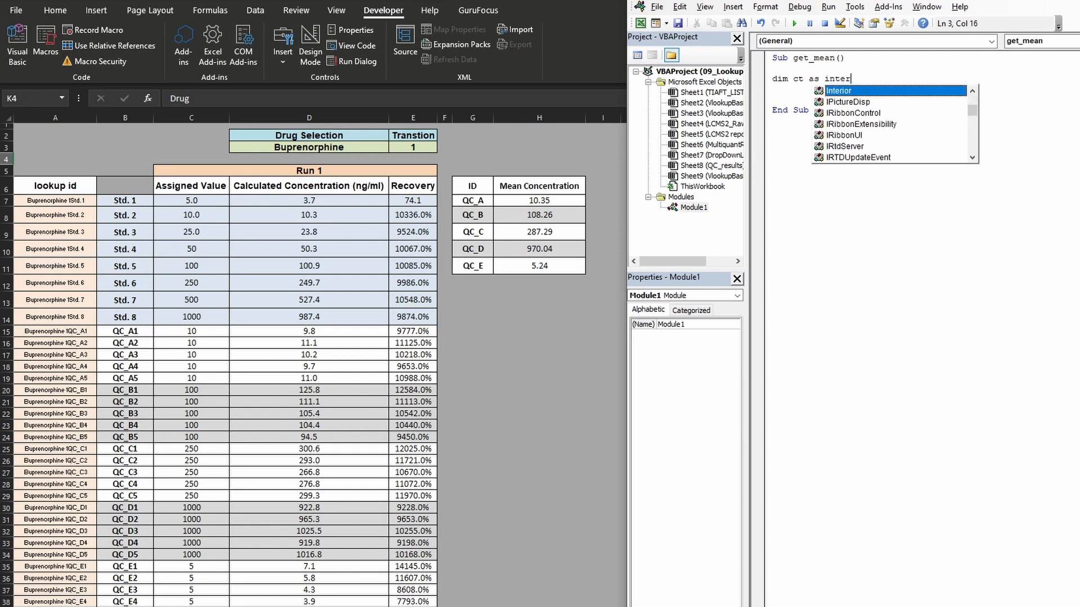
key("BackSpace")
key("BackSpace")
key("BackSpace")
type("ger")
key("Return")
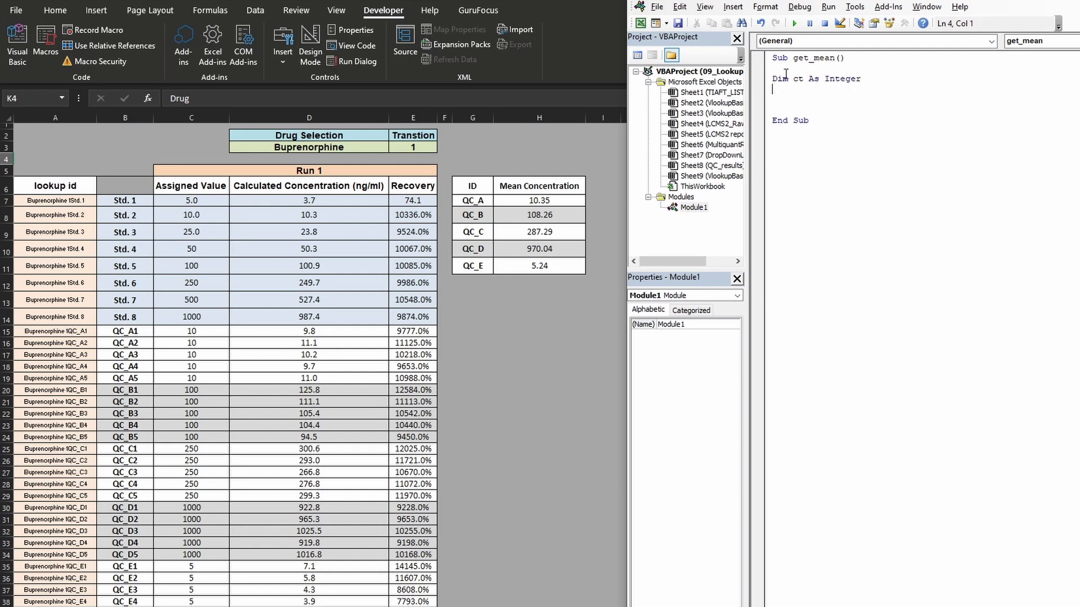
key("Return")
- Add the line Sheets("DropDownLists").Select below the ct declaration to activate the drug list sheet
key("alt+Tab")
mouse_move(254, 606)
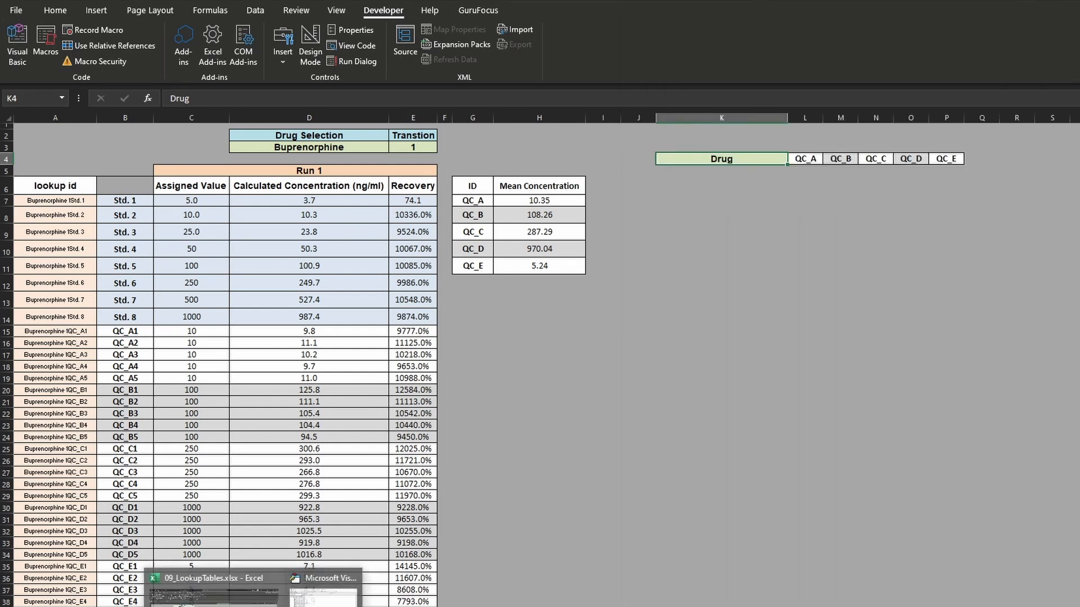
left_click(315, 591)
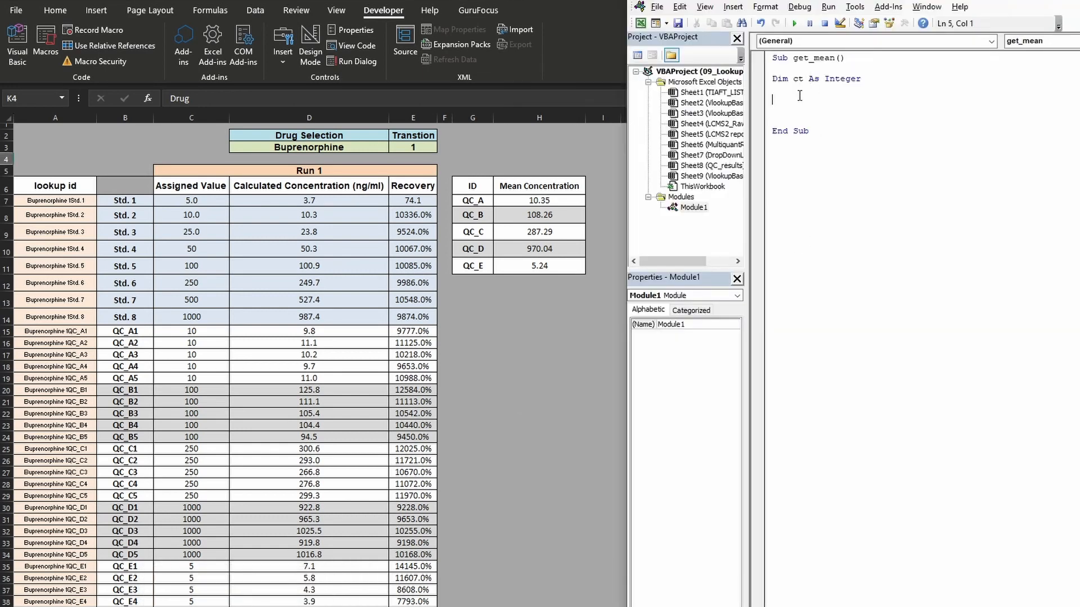
type("sheets(")
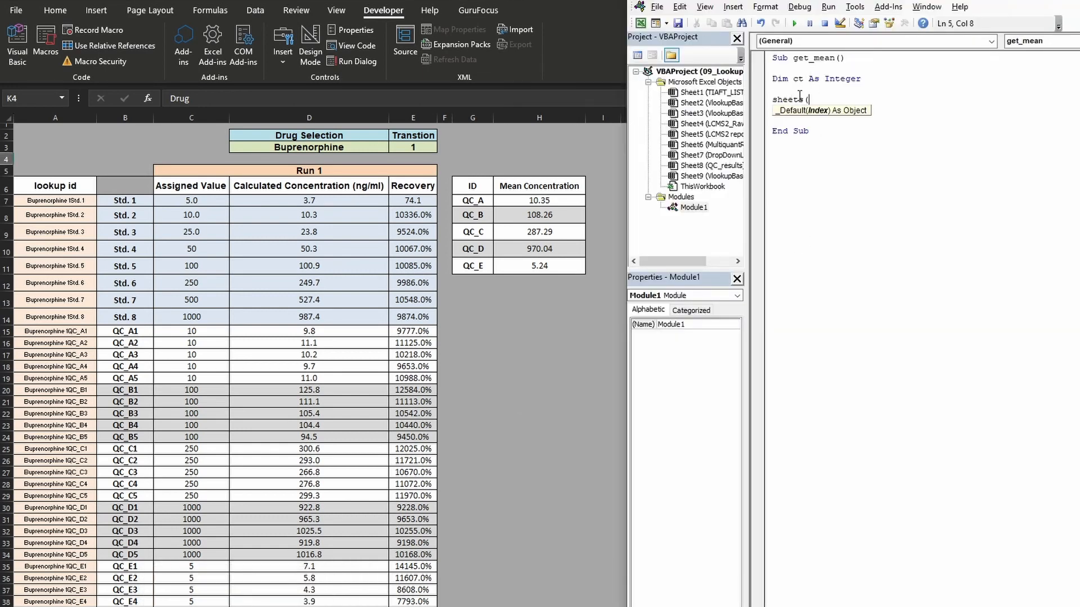
type("\"DropDown")
type("List")
type("\"")
type("s\"")
type(").select")
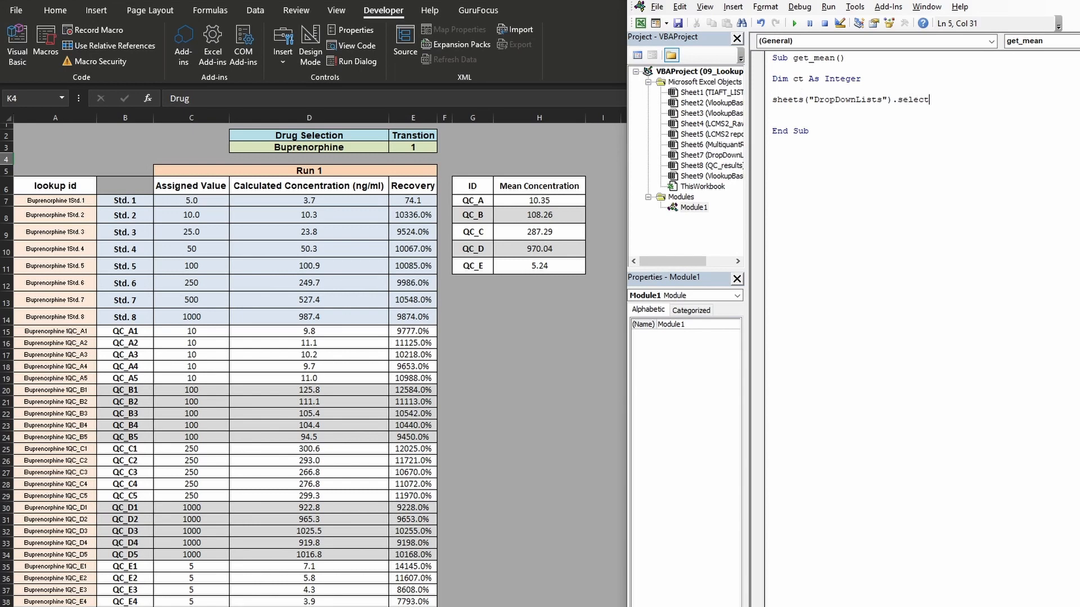
key("Return")
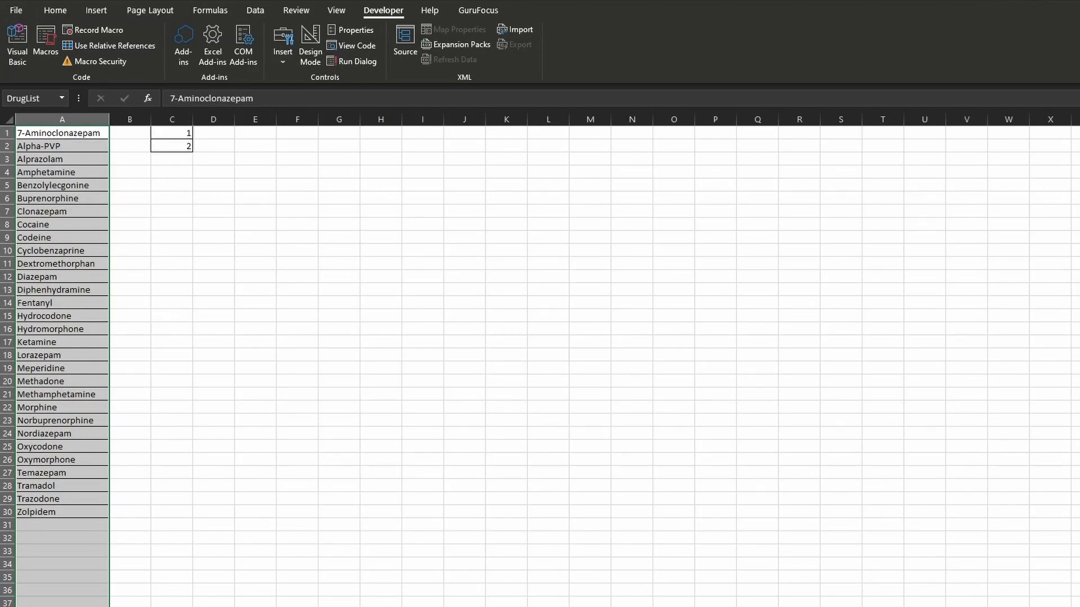
- Assign ct = WorksheetFunction.CountA(Range("A:A")) below the sheet selection to count the drugs in column A
left_click(336, 588)
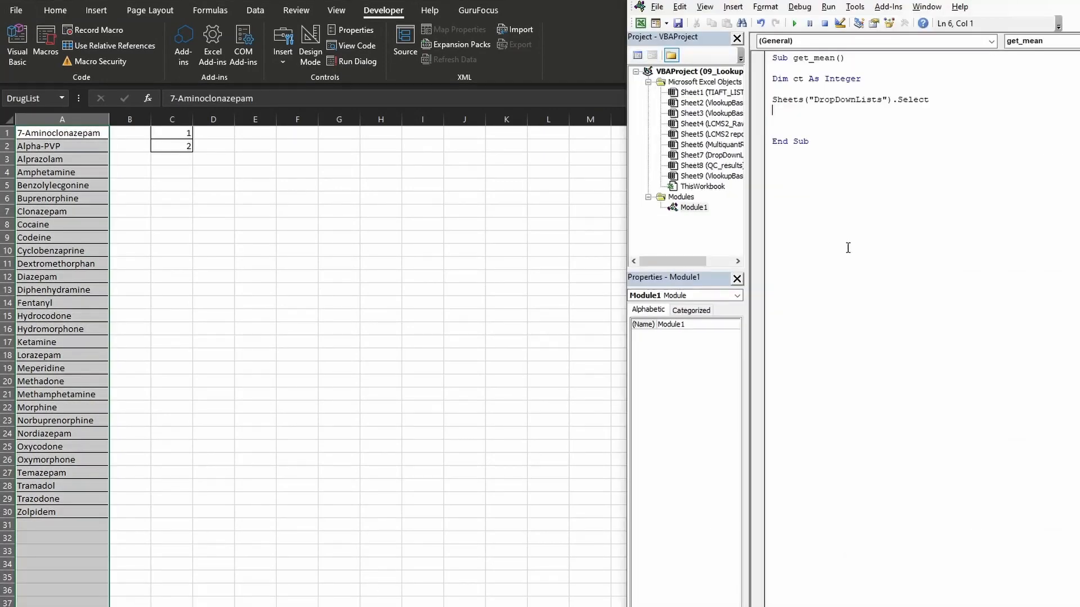
left_click(775, 119)
type("ct = worksheetfunction.counta(")
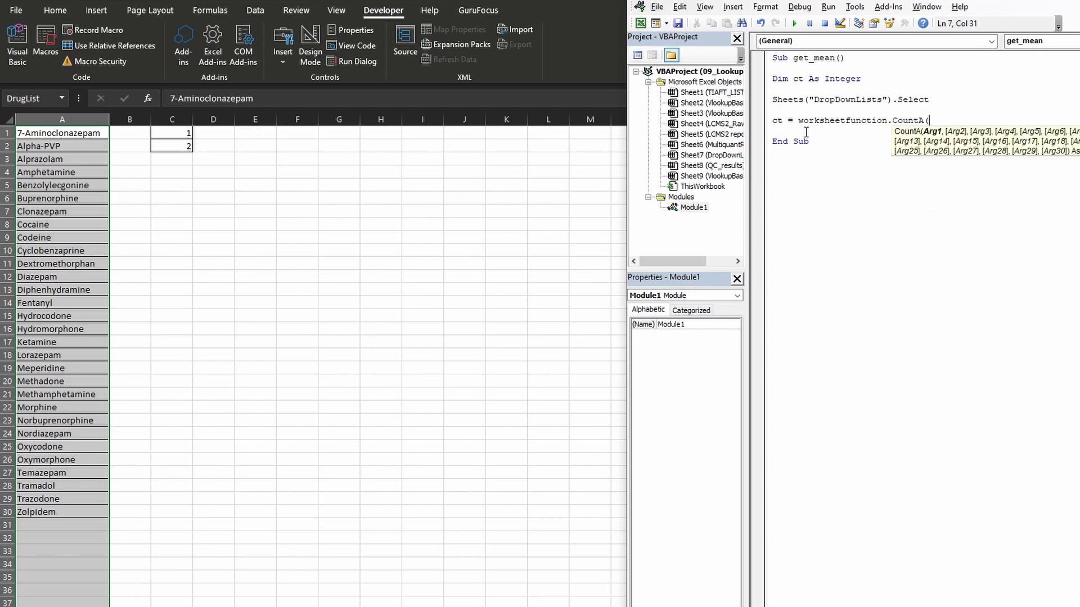
type("range(")
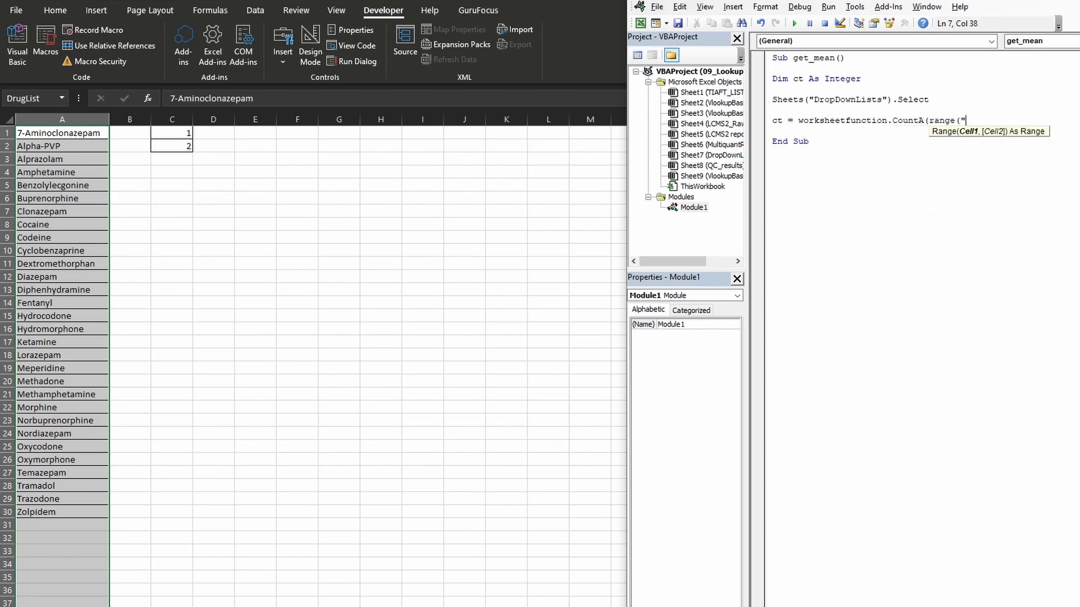
type("\"A:A\"))")
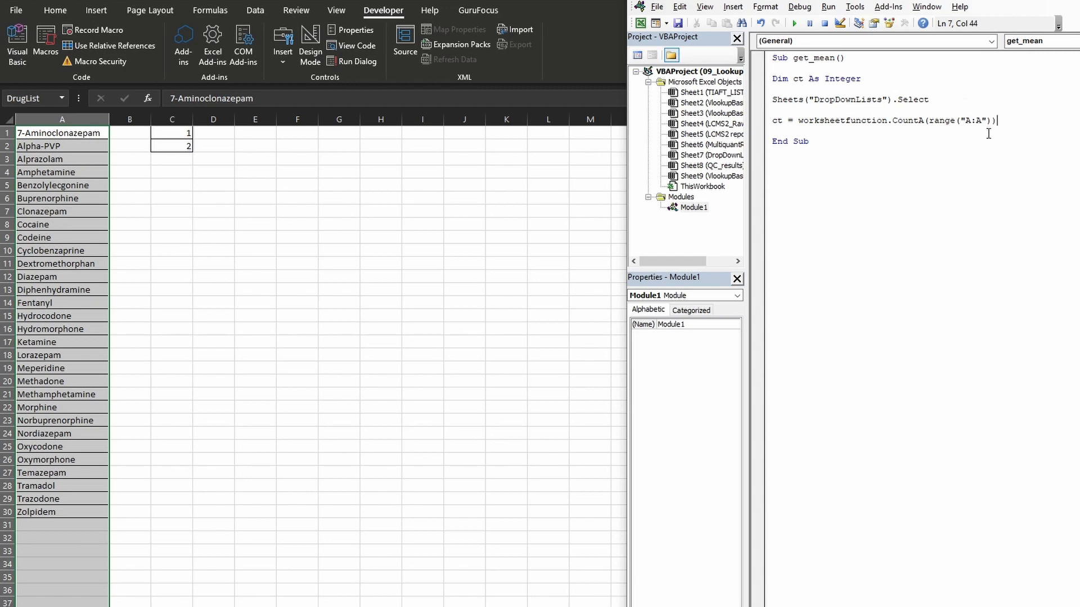
left_click(95, 135)
left_click_drag(94, 135, 73, 512)
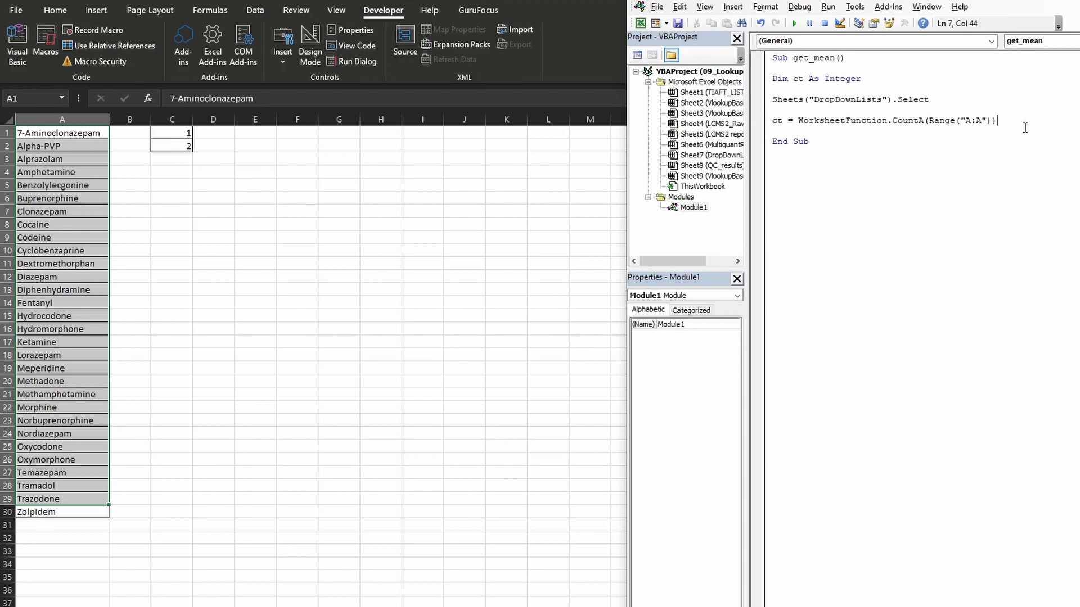
key("Return")
key("Return")
- Declare a dynamic array arr() As String directly below the ct declaration
left_click(908, 79)
key("Return")
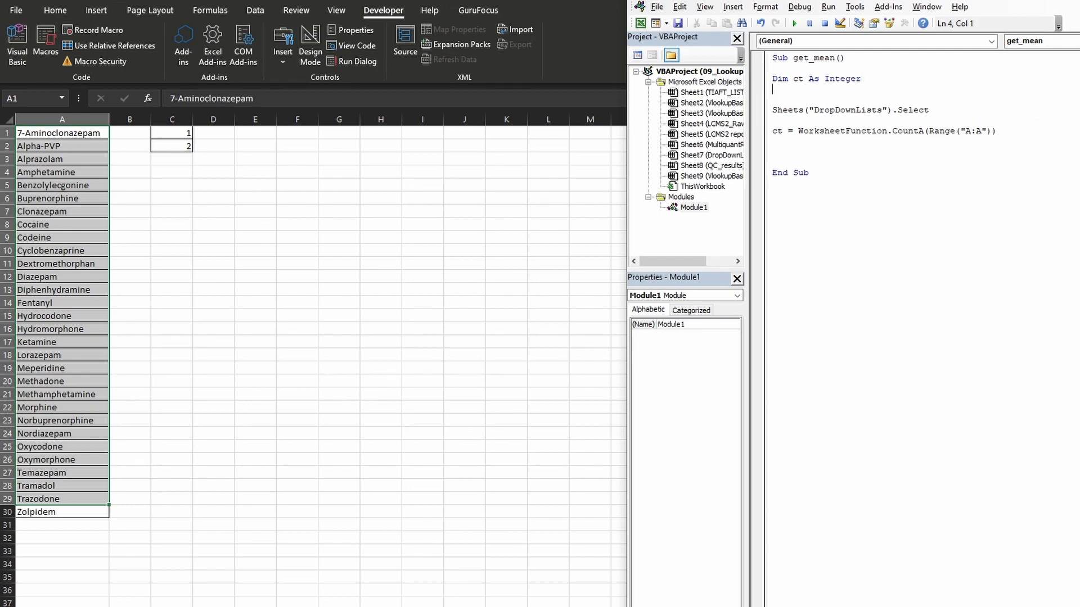
type("dim arr() as string")
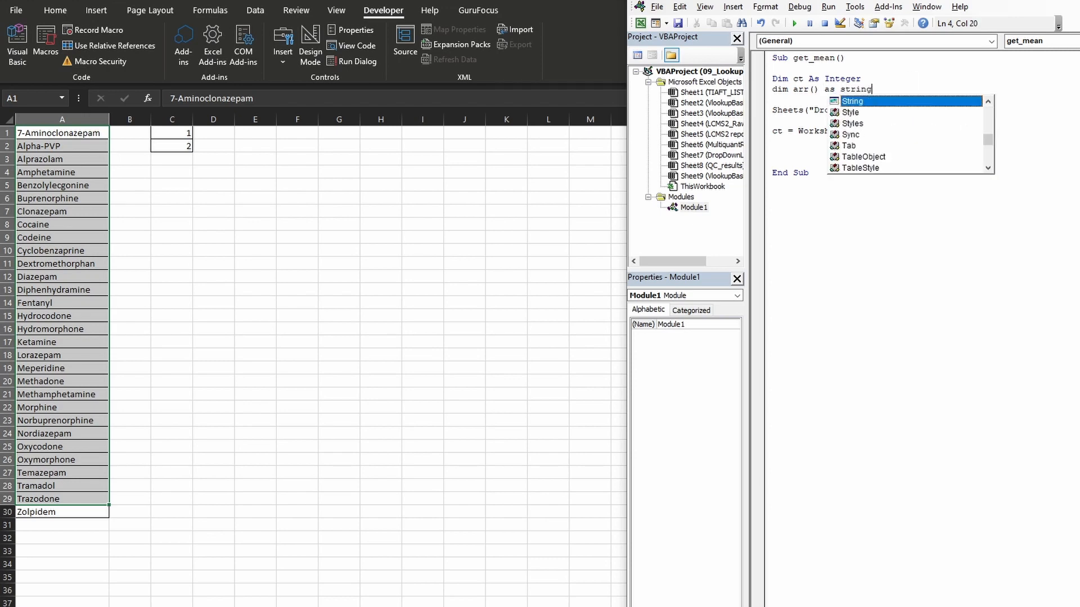
left_click(818, 100)
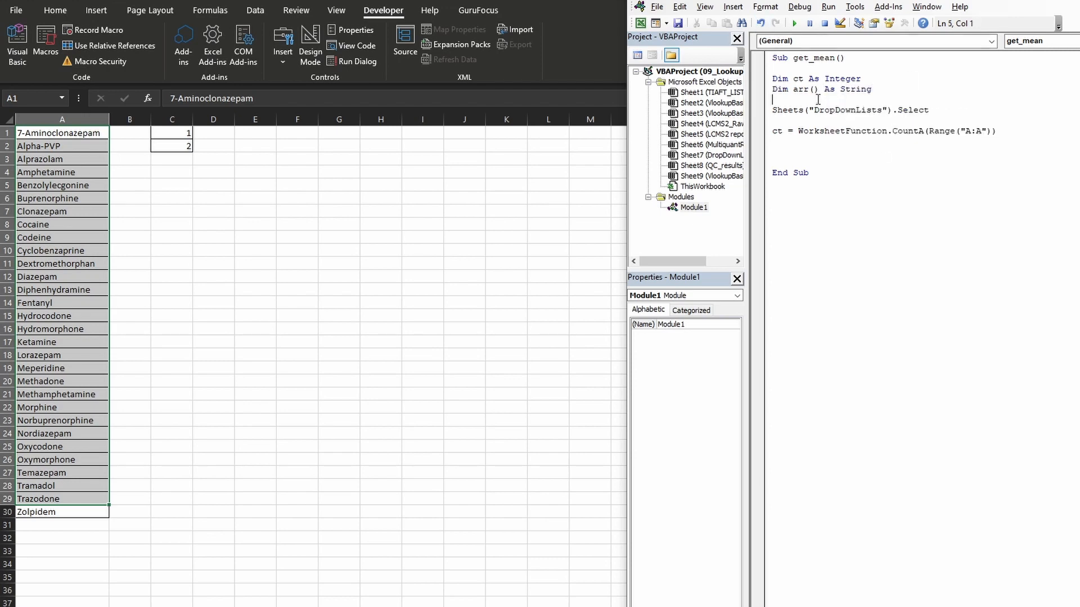
- Size the array to the number of drugs with ReDim arr(ct) below the CountA line
left_click(777, 149)
type("dim")
key("BackSpace")
key("BackSpace")
key("BackSpace")
type("redim")
type("(arr")
type(")")
key("BackSpace")
key("BackSpace")
key("BackSpace")
key("BackSpace")
type("arr(ct)")
key("Return")
key("Return")
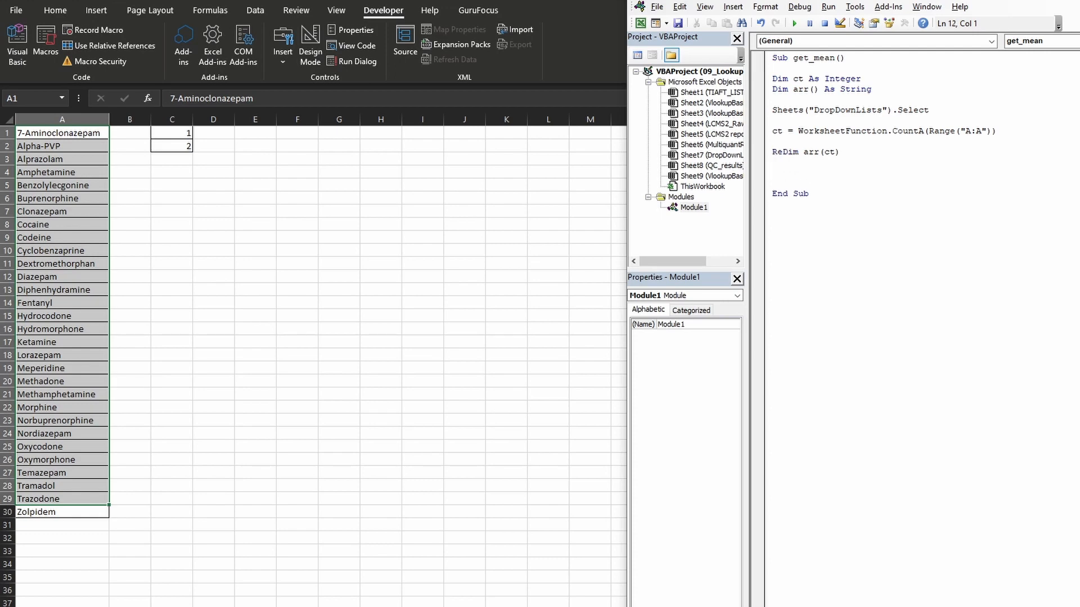
- Add a For k = 1 To ct loop closed with Next k below the ReDim line
type("for k = 1 to ct")
key("Return")
key("Return")
type("next k")
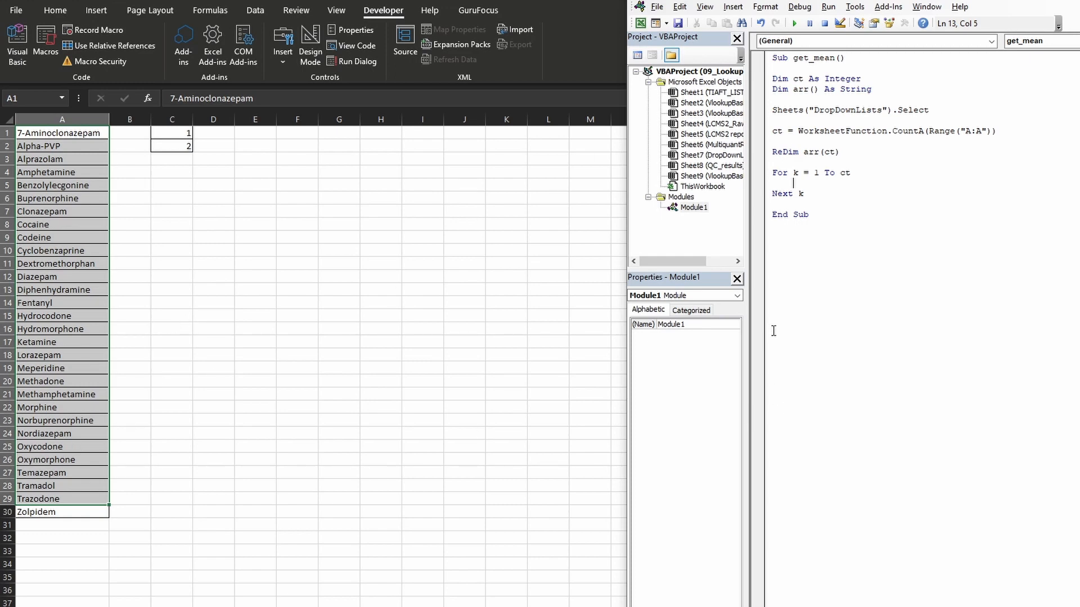
- Fill the array inside the loop with arr(k) = Cells(k, 1) to read each drug name
type("arr(k) =")
type("cells(")
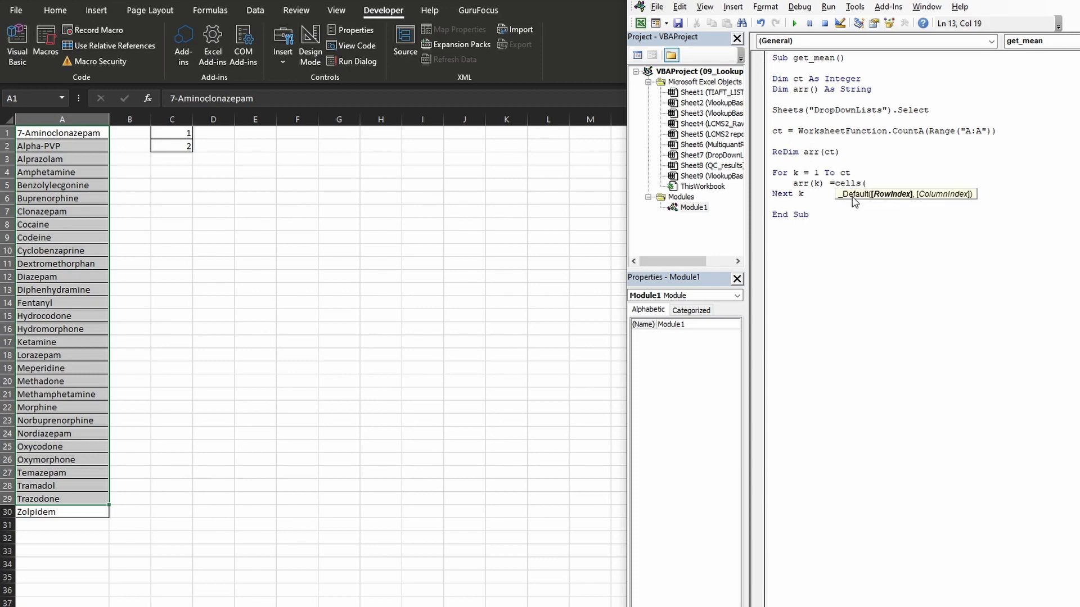
type("k,1")
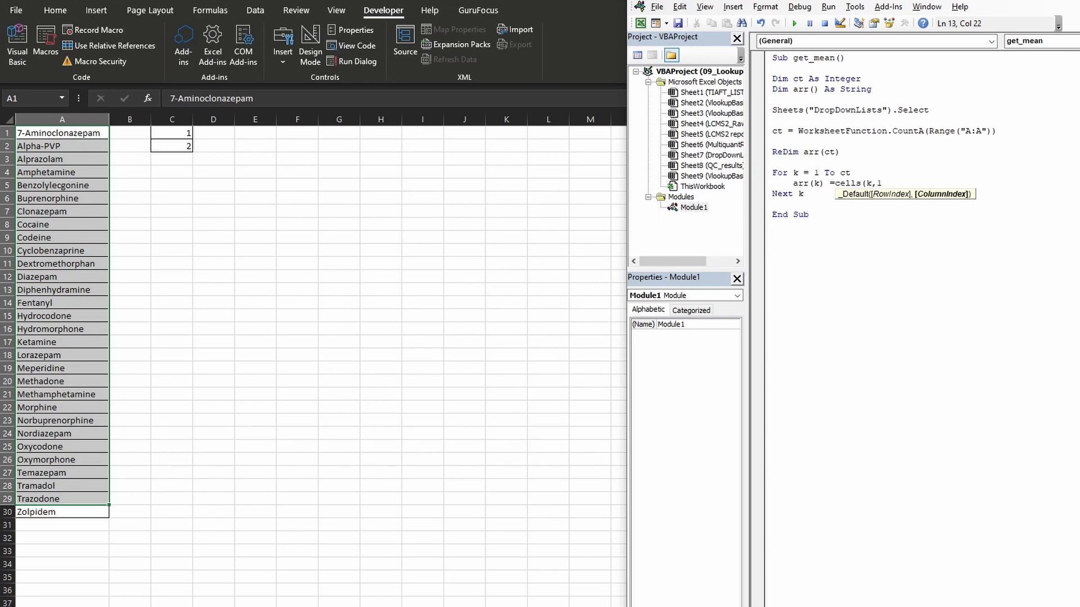
type(")")
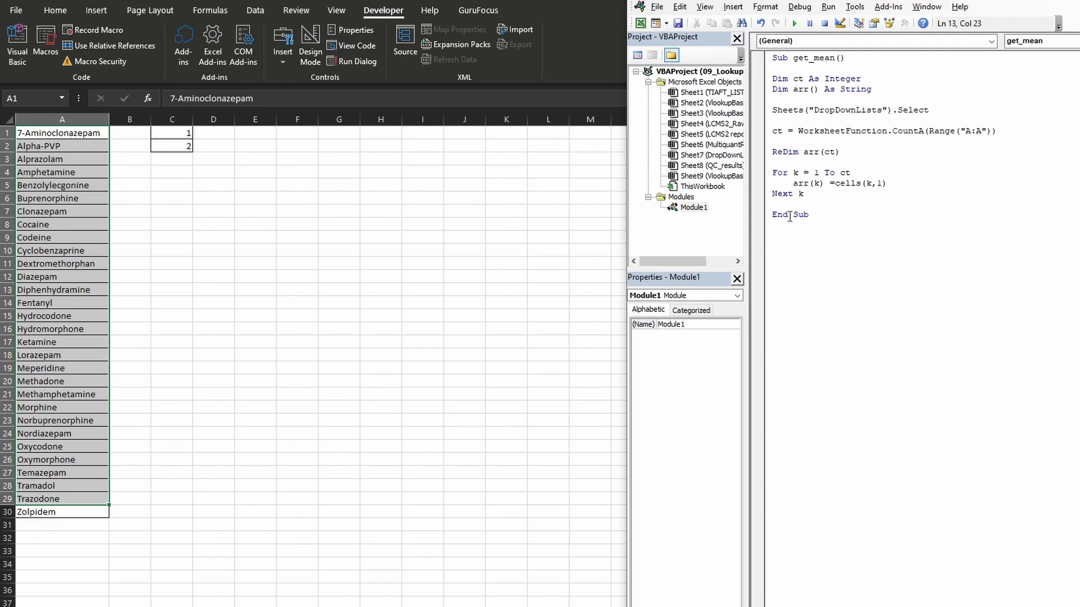
- Add the line Sheets("QC_Results").Select after the array-filling loop
left_click(821, 198)
key("Return")
key("Return")
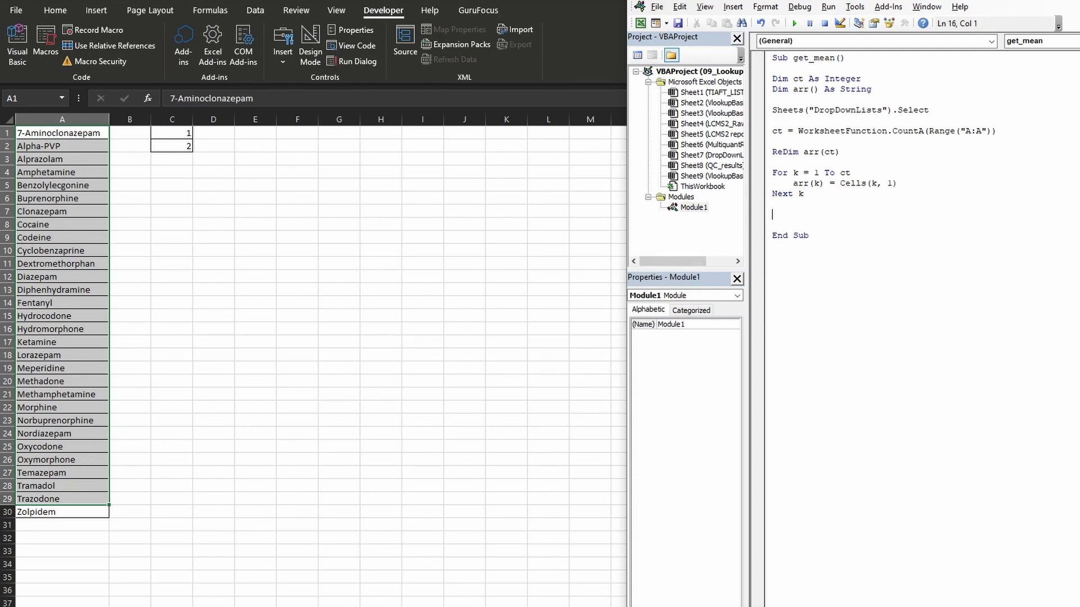
type("sheets(\"")
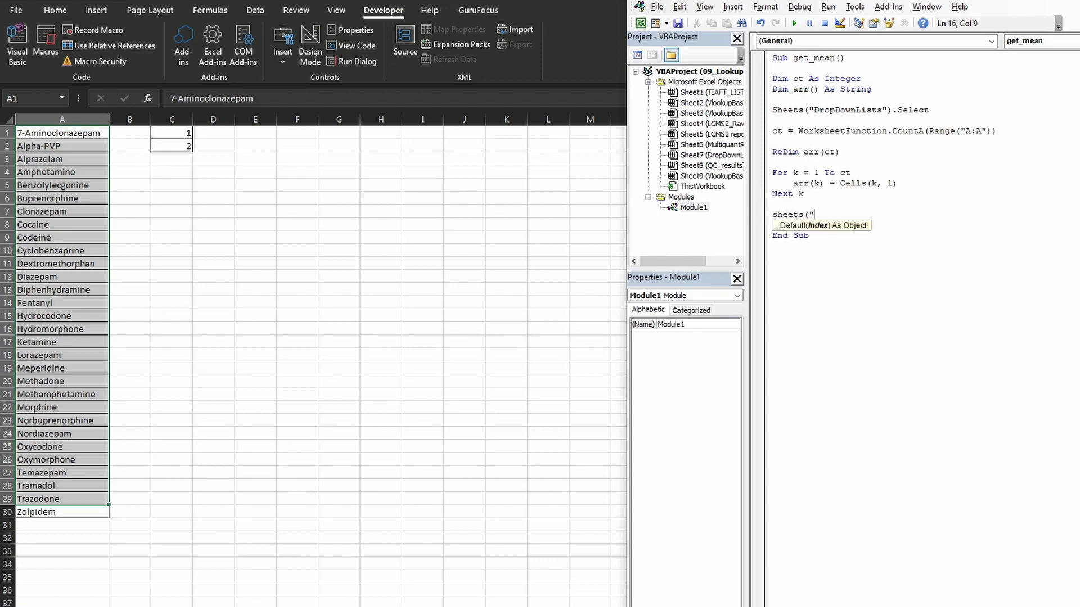
type("QC_Results\").select")
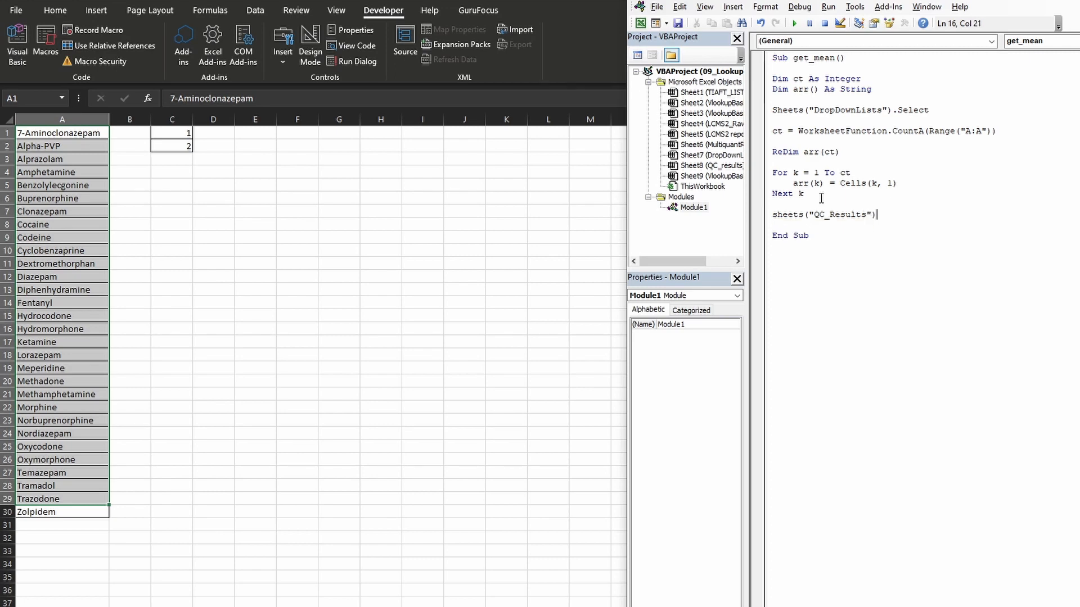
key("Return")
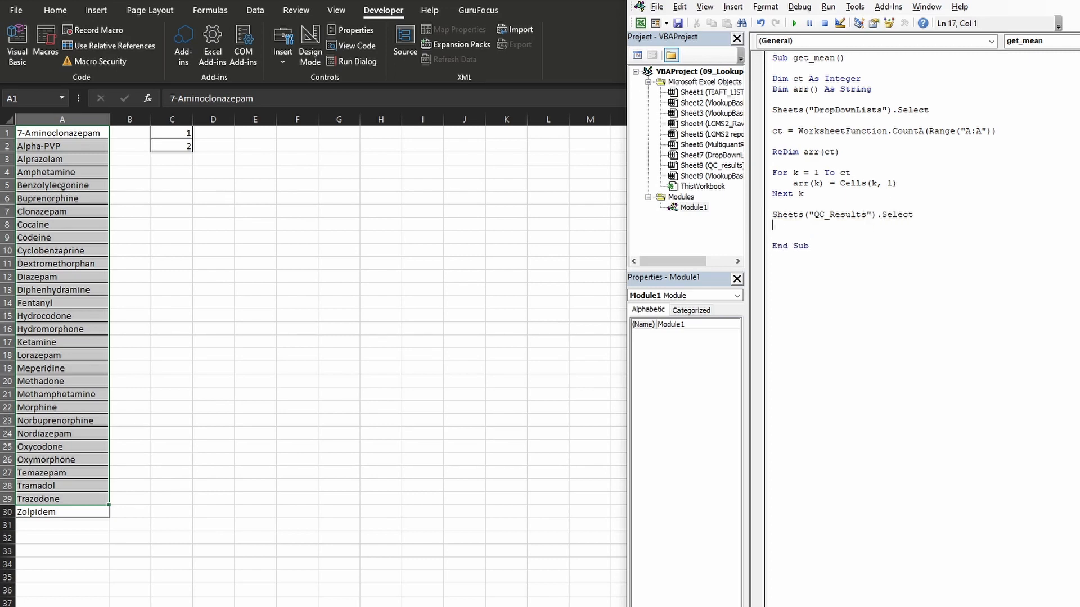
- Check the drug selection cell D3 on the QC_results sheet and add a second For k = 1 To ct loop with Next k
key("F5")
left_click(370, 150)
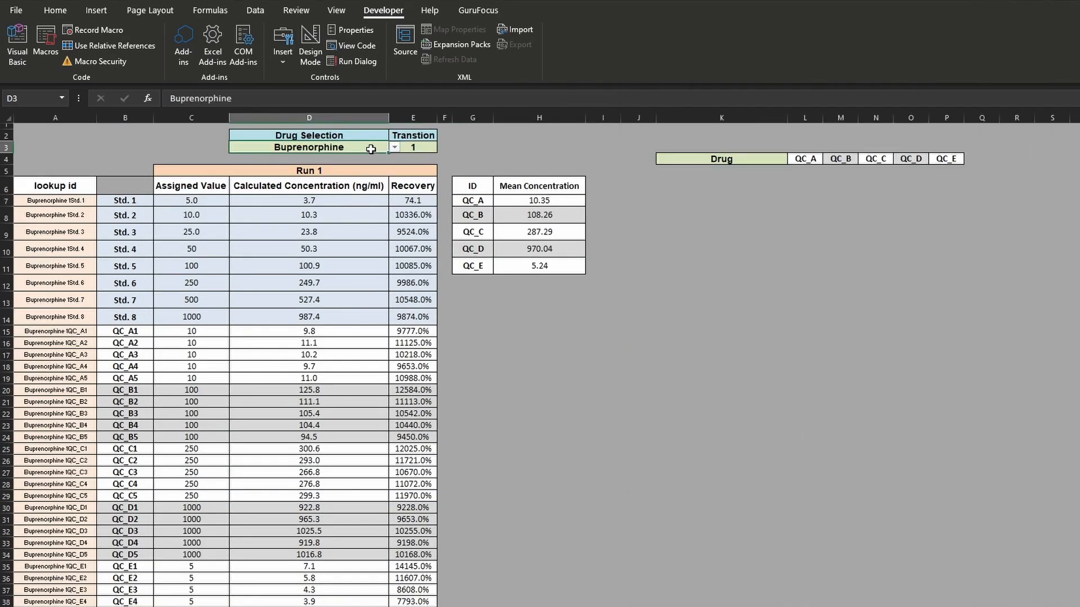
key("alt+F11")
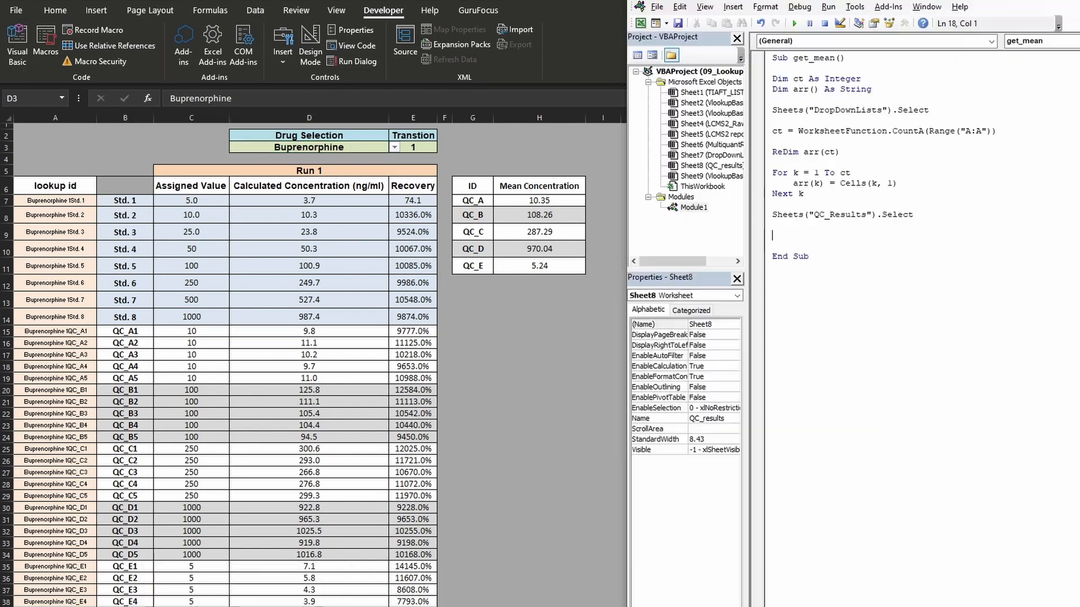
type("for k ")
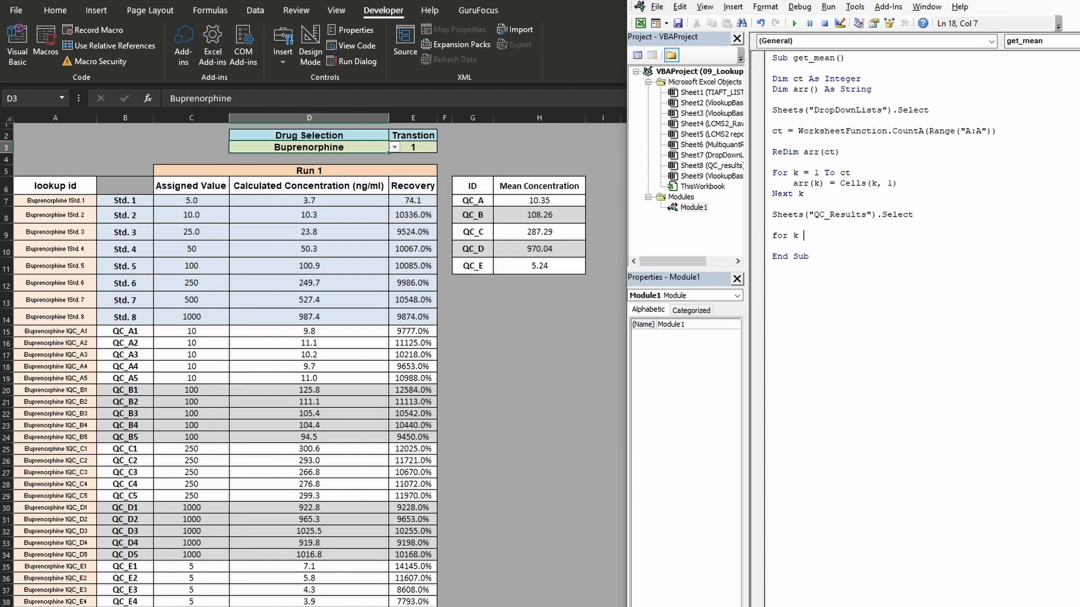
type("= 1 to ct")
key("Return")
key("Return")
key("Return")
type("next")
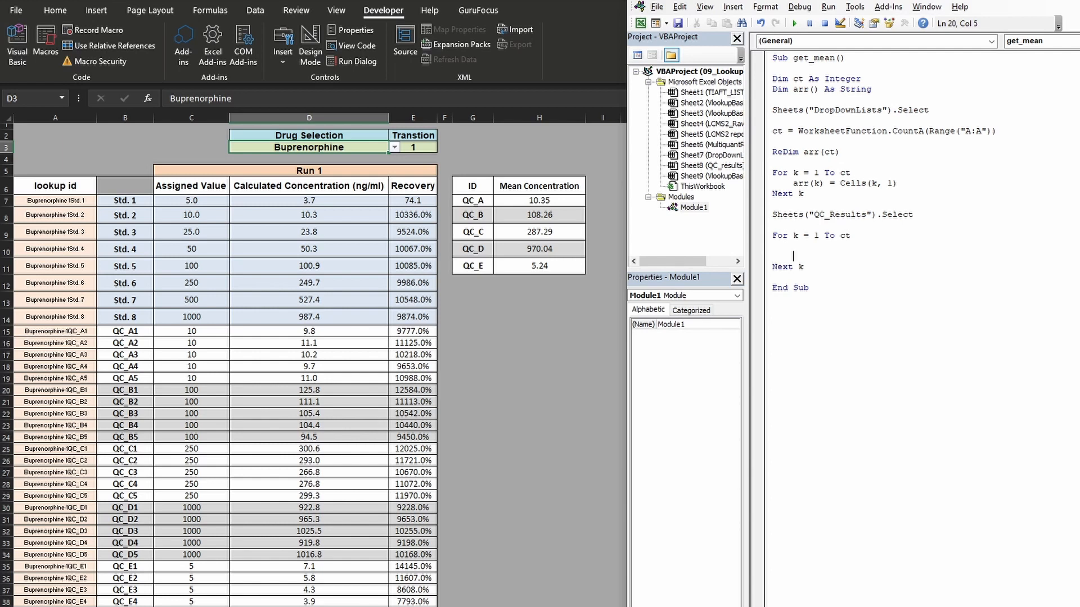
- Inside the second For k loop, add the line Cells(3, 4) = arr(k) to set the selected drug
key("Up")
type("cells(")
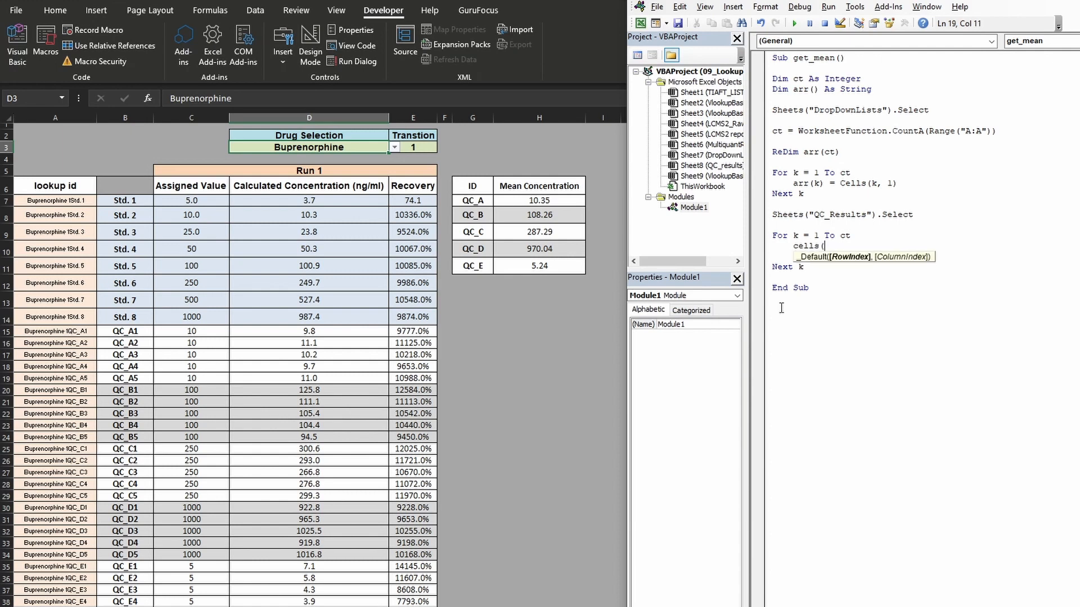
type("3,")
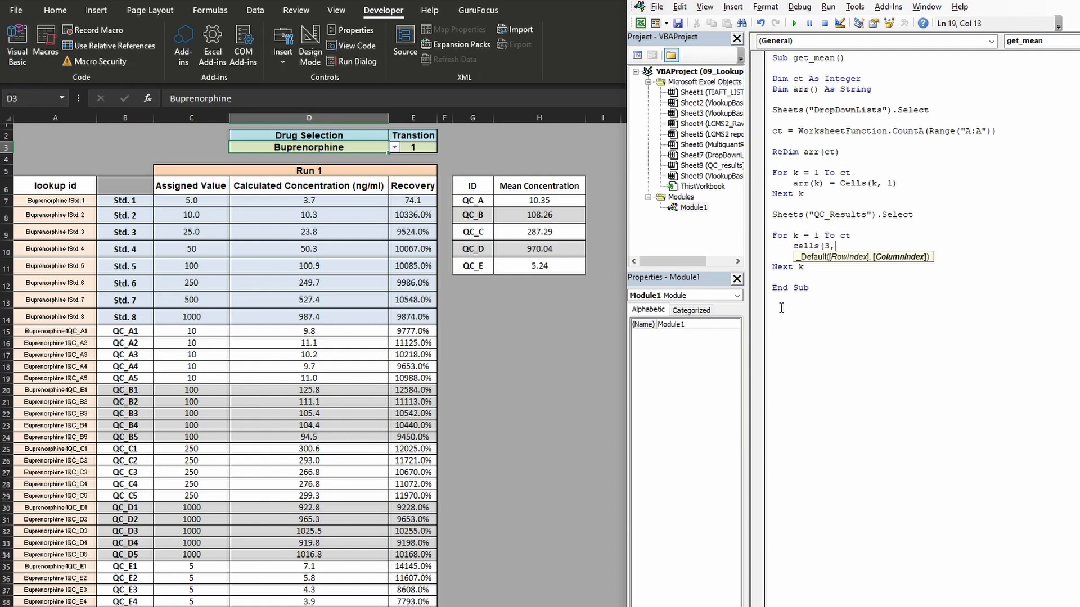
type("4)")
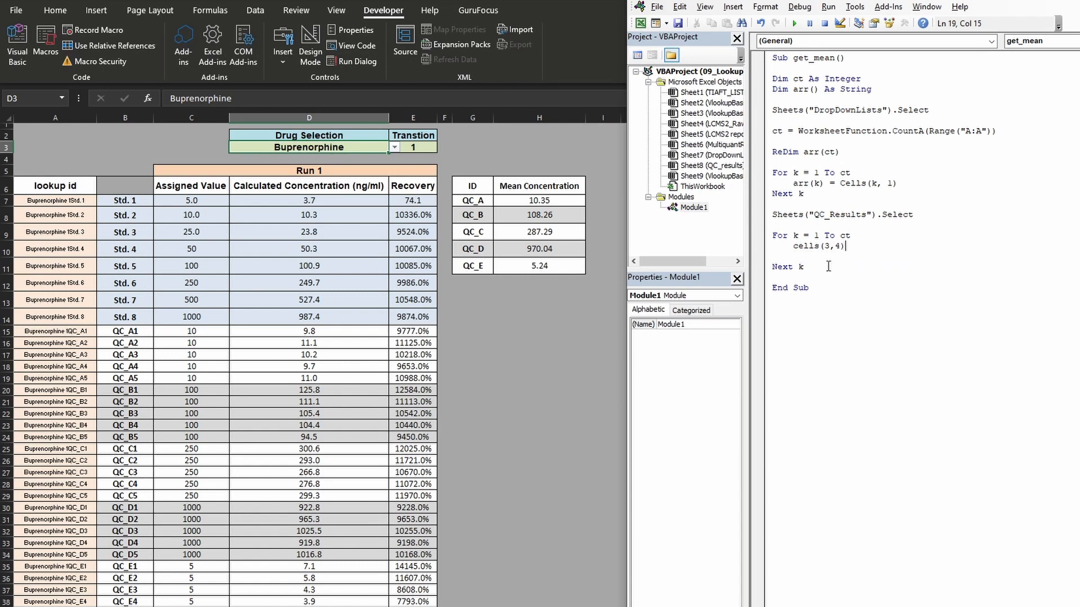
type(" = arr(k)")
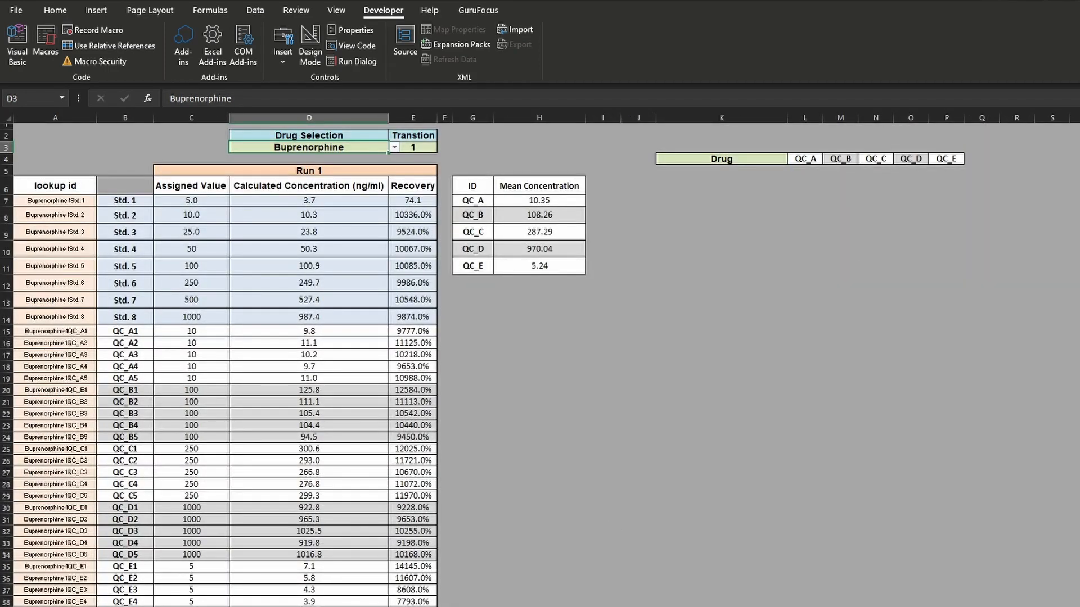
mouse_move(255, 606)
left_click(323, 590)
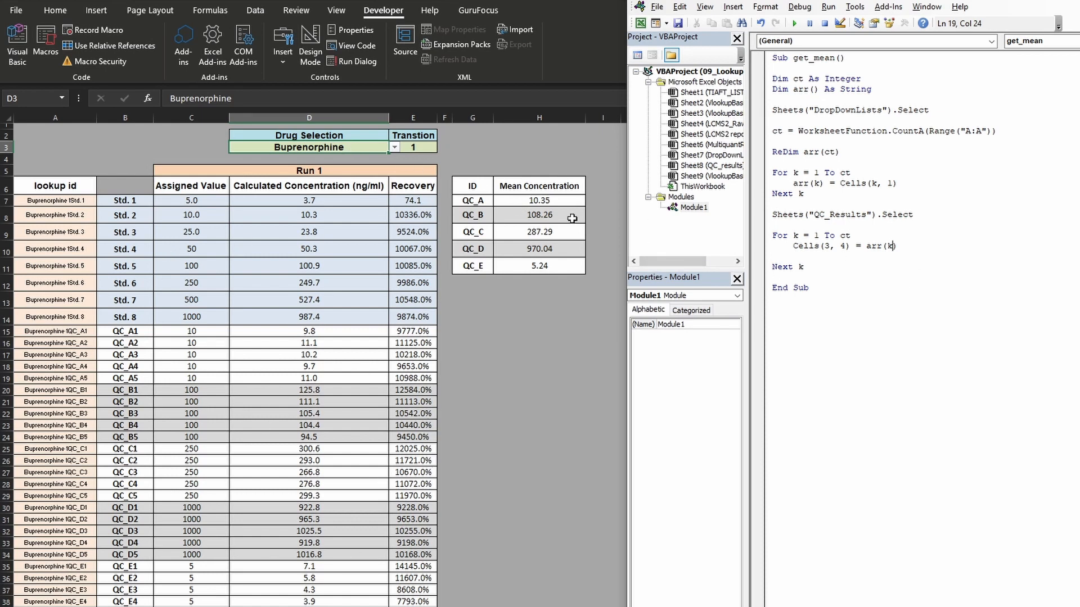
type(")")
- Make the array two-dimensional by changing the resize line to ReDim arr(ct, 7)
left_click(836, 152)
type(",")
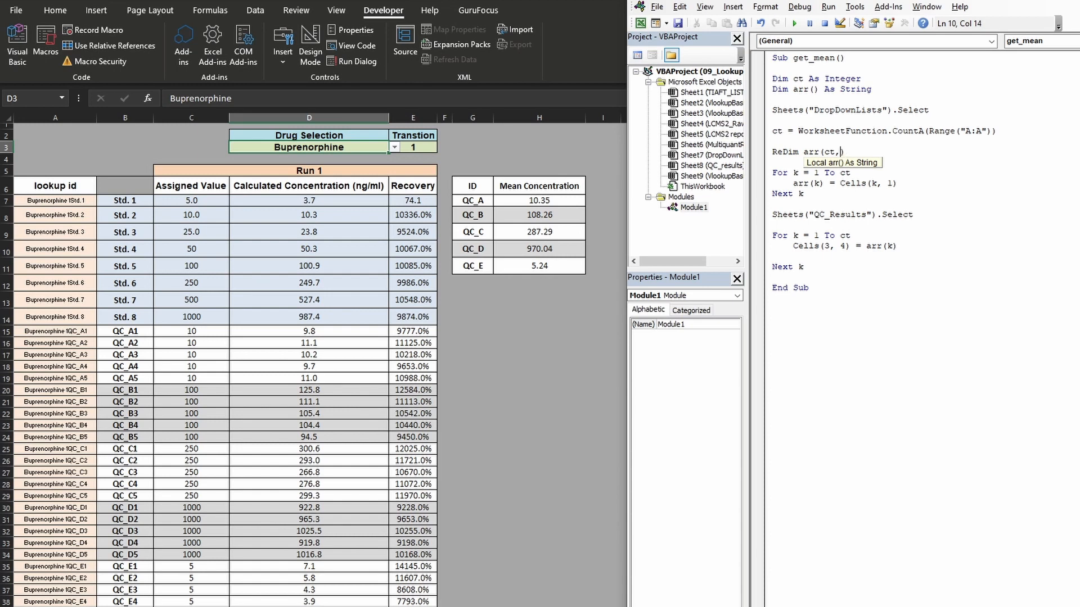
type("7")
left_click(1001, 214)
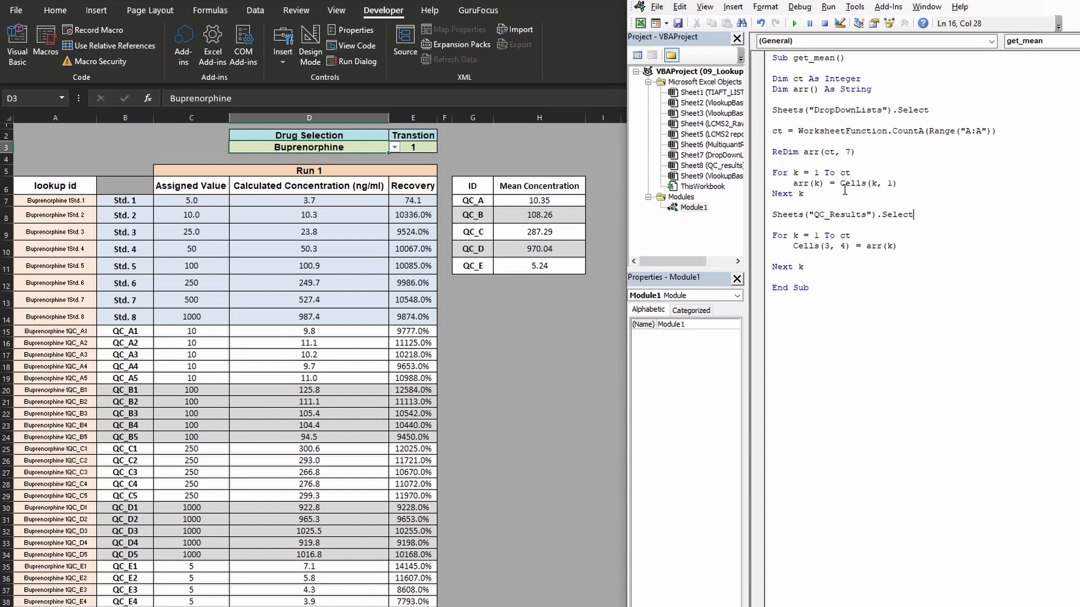
- Change the array-filling line to arr(k, 1) = Cells(k, 1) and check it against the drug list in A1:A30 of the DropDownLists sheet
type(",1")
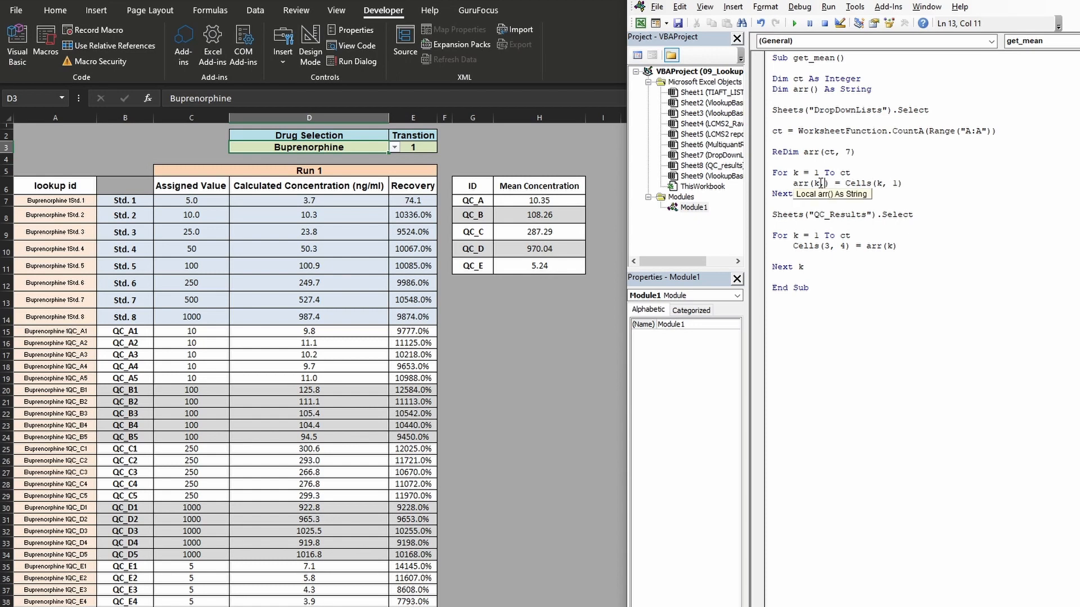
left_click(888, 170)
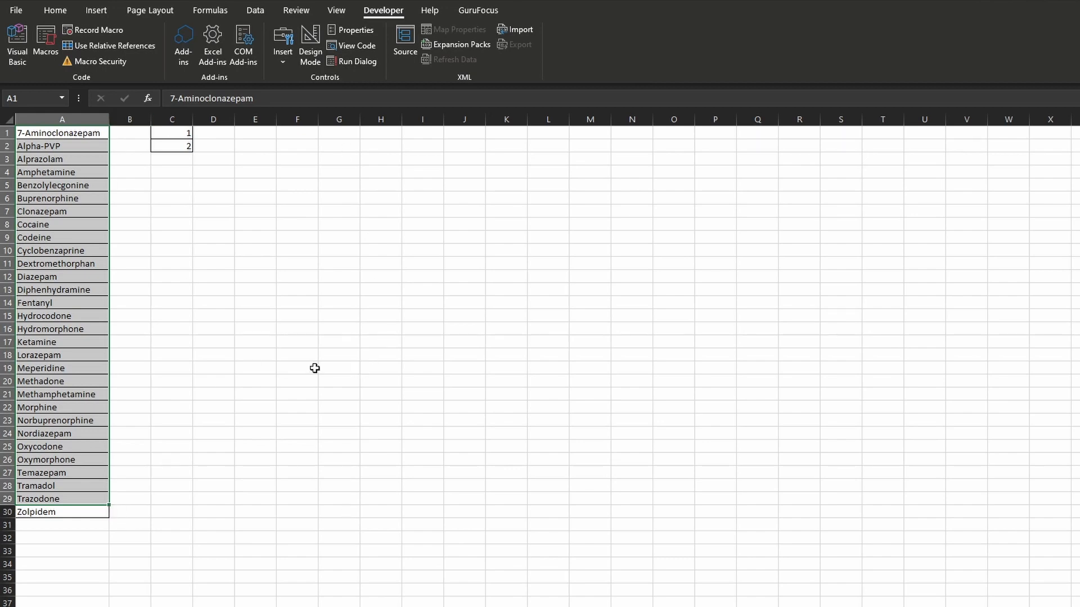
left_click_drag(100, 131, 86, 508)
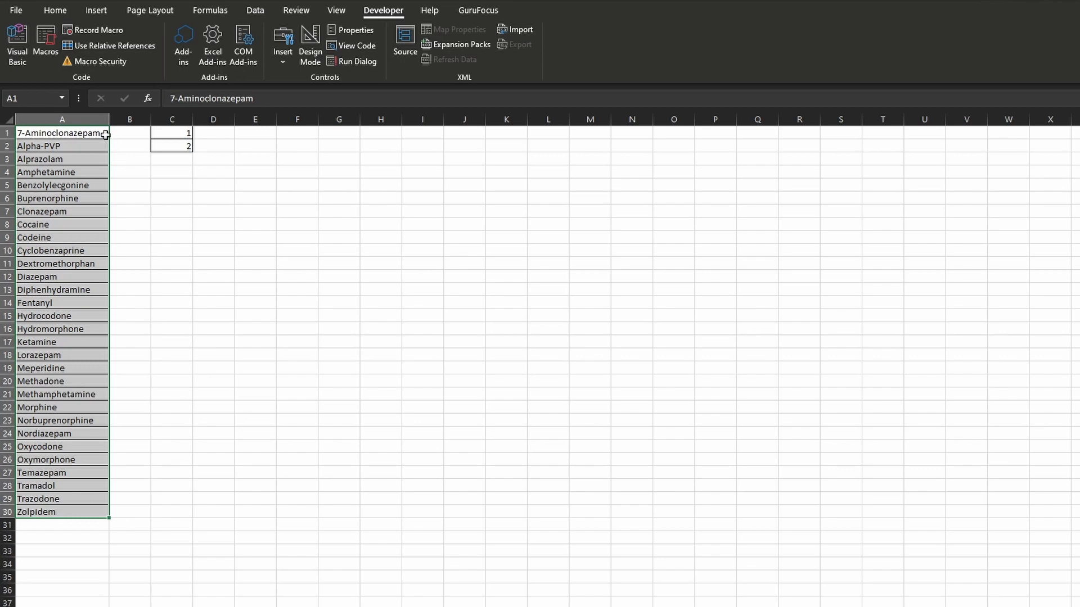
key("alt+Tab")
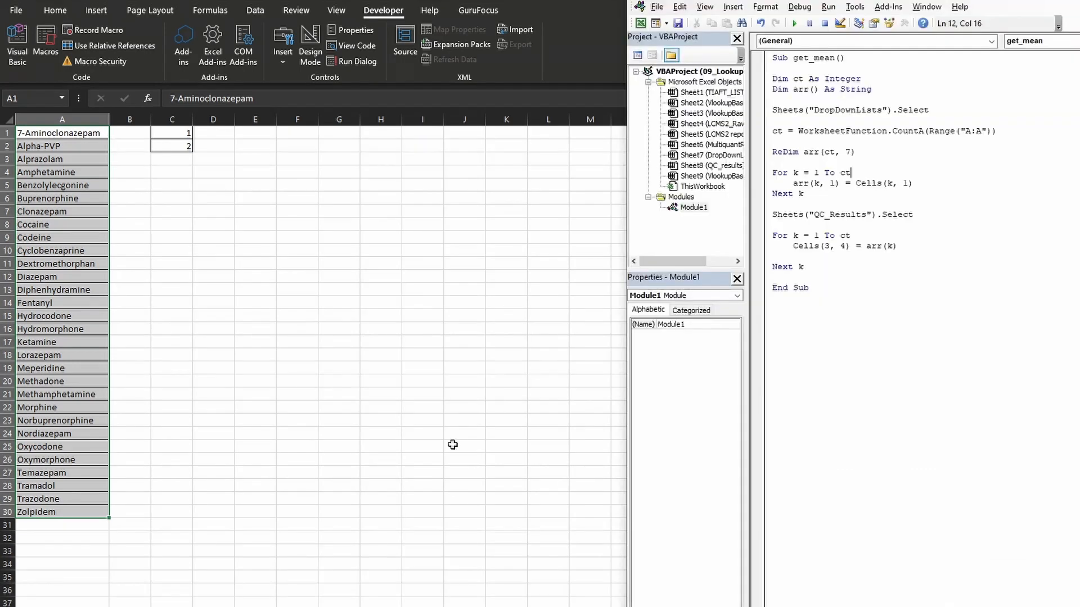
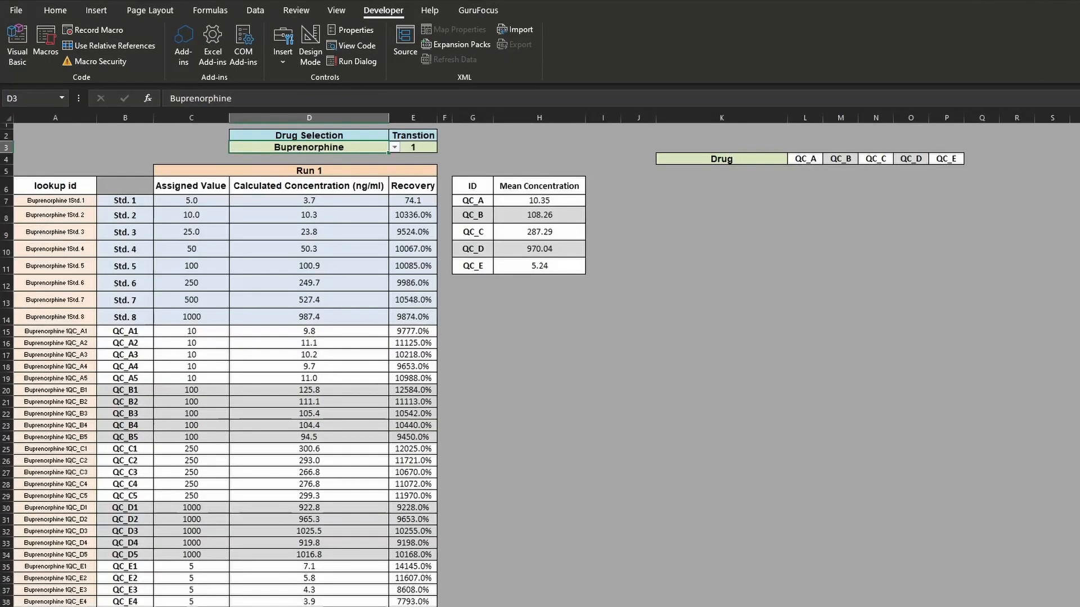
- Add the comment 'enter in the drug above the second For k loop, set off by blank lines
mouse_move(253, 605)
left_click(320, 587)
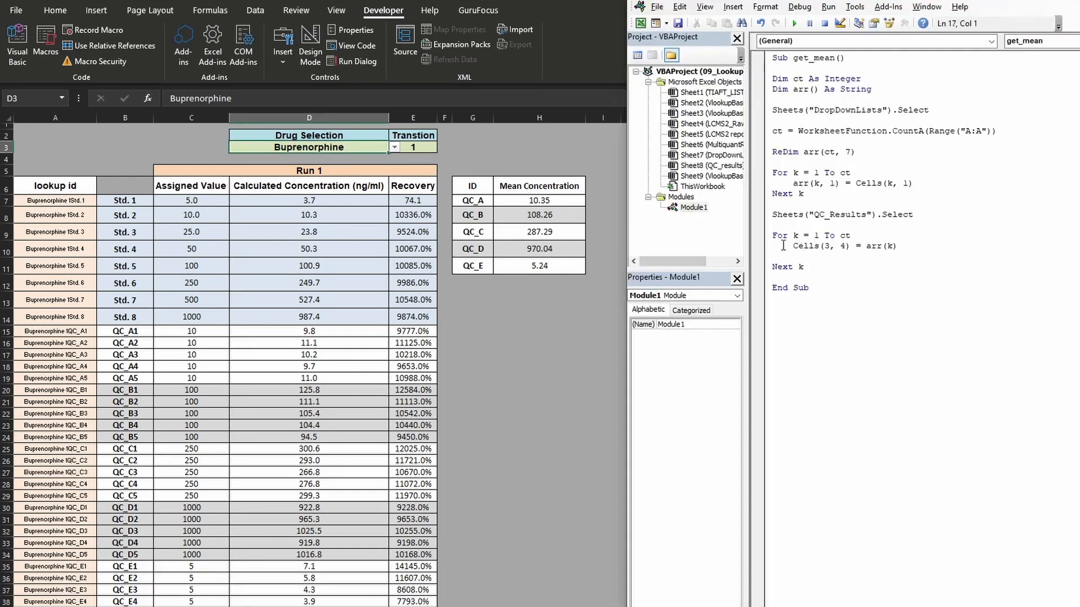
type("enter in the drug")
key("Return")
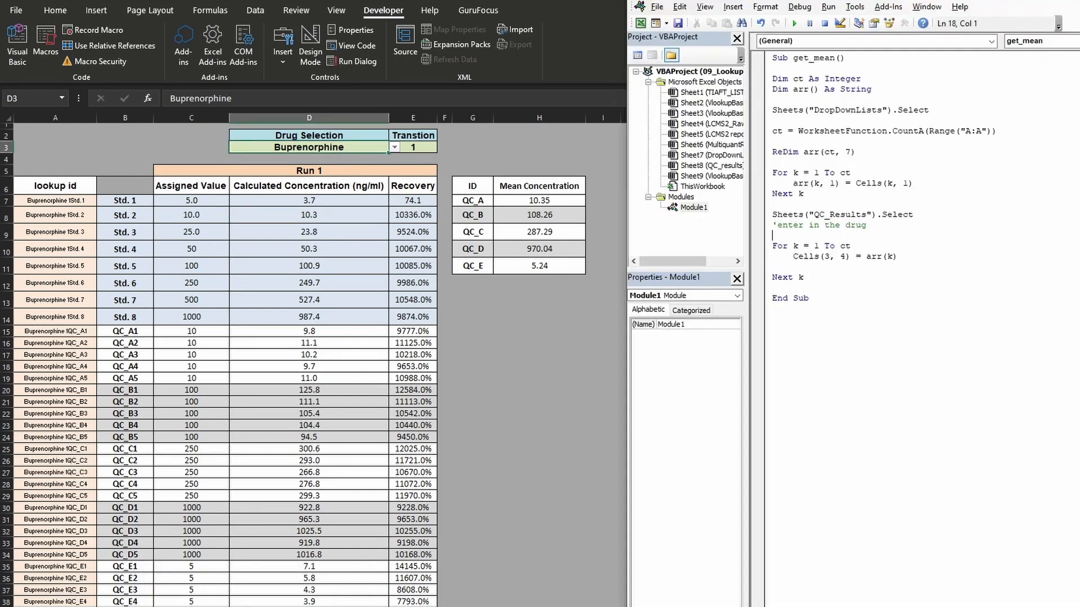
key("Up")
key("Return")
key("Return")
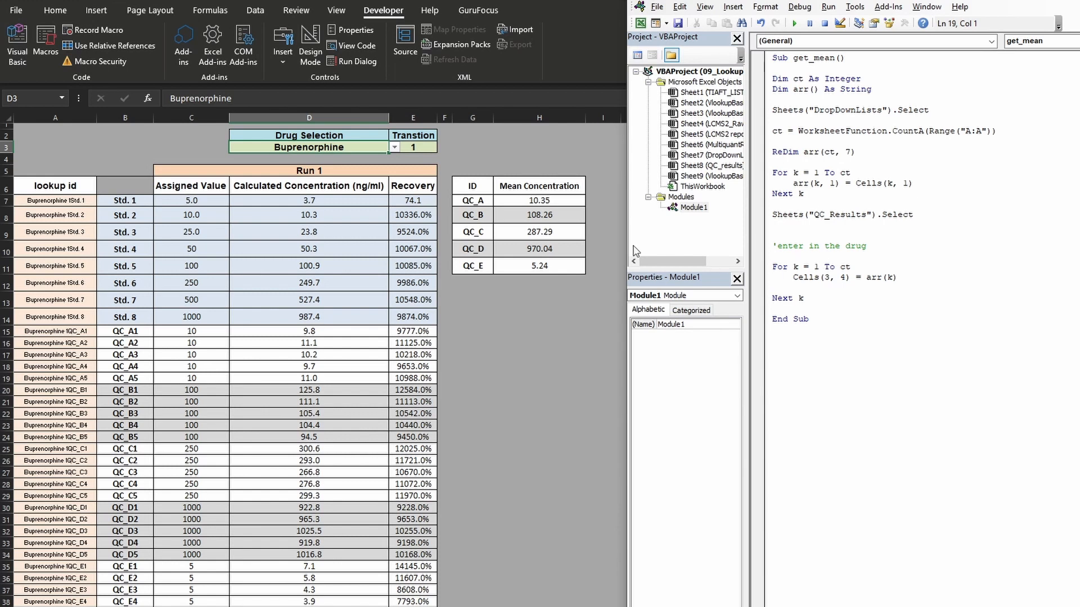
- Below the Cells(3, 4) line in the second loop, add arrk(k, 2) = Cells(7, 8) for the QC_A mean
left_click(903, 278)
key("Return")
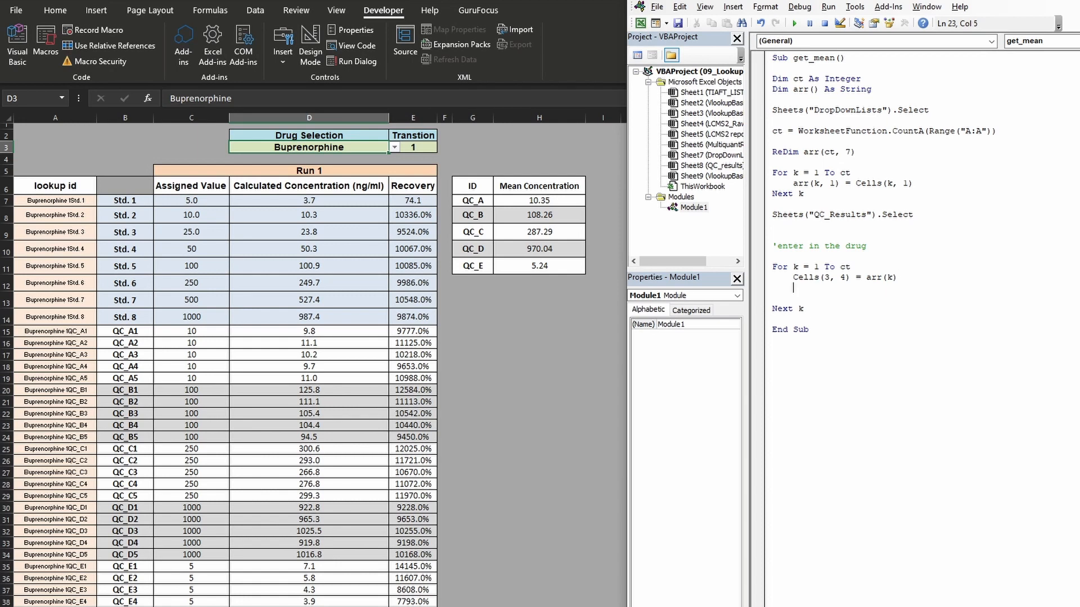
type("arrk(k,2) =")
type("cells(")
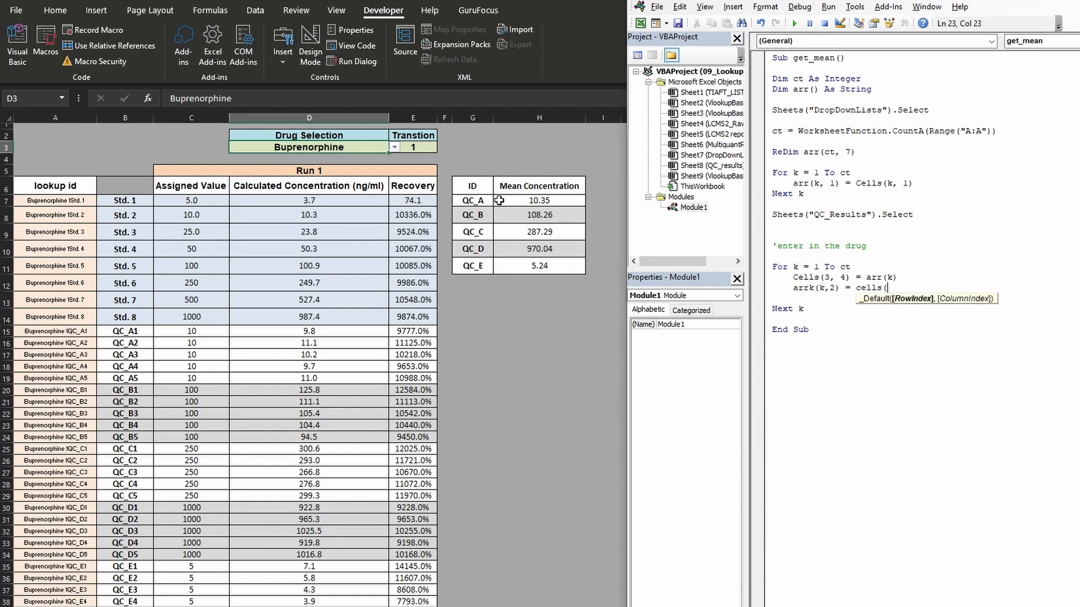
type("7,")
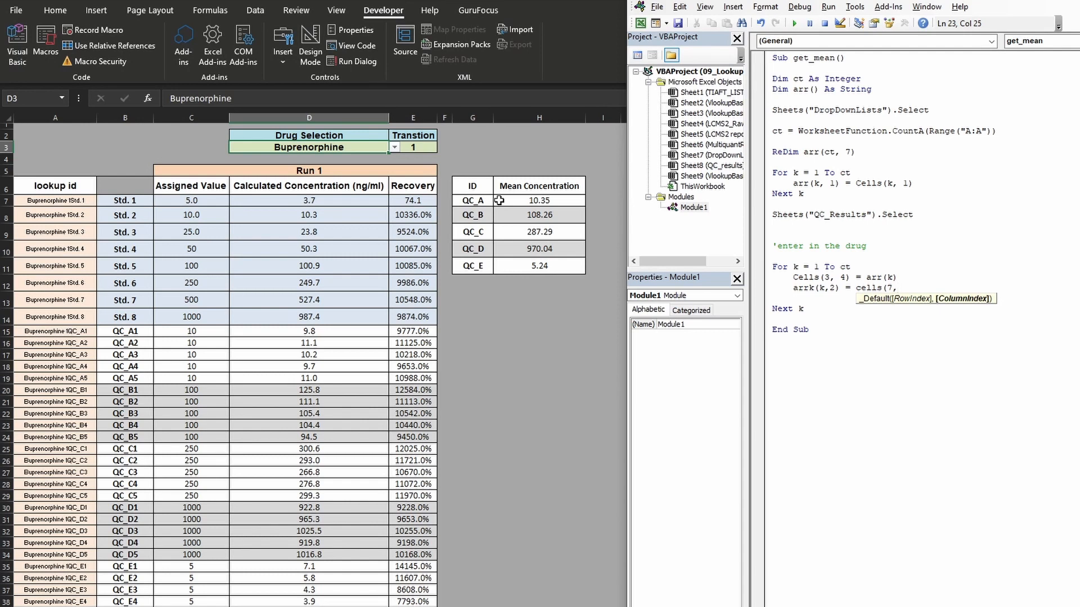
type("8)")
key("Return")
- Add the line arrk(k, 3) = Cells(8, 8) to store the QC_B mean
type("arr")
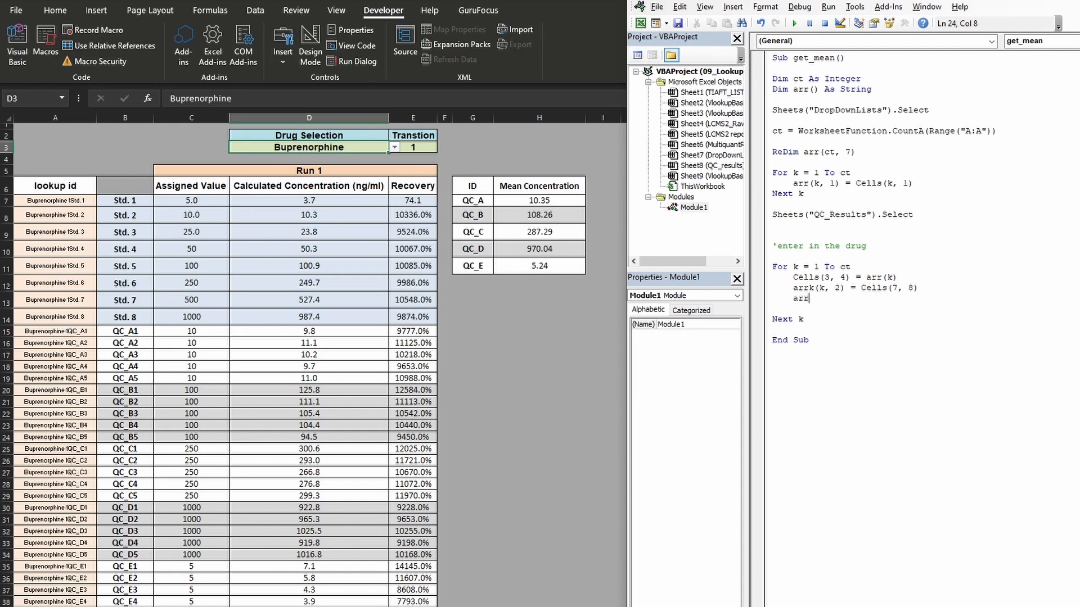
type("k(k,3)  =cells(")
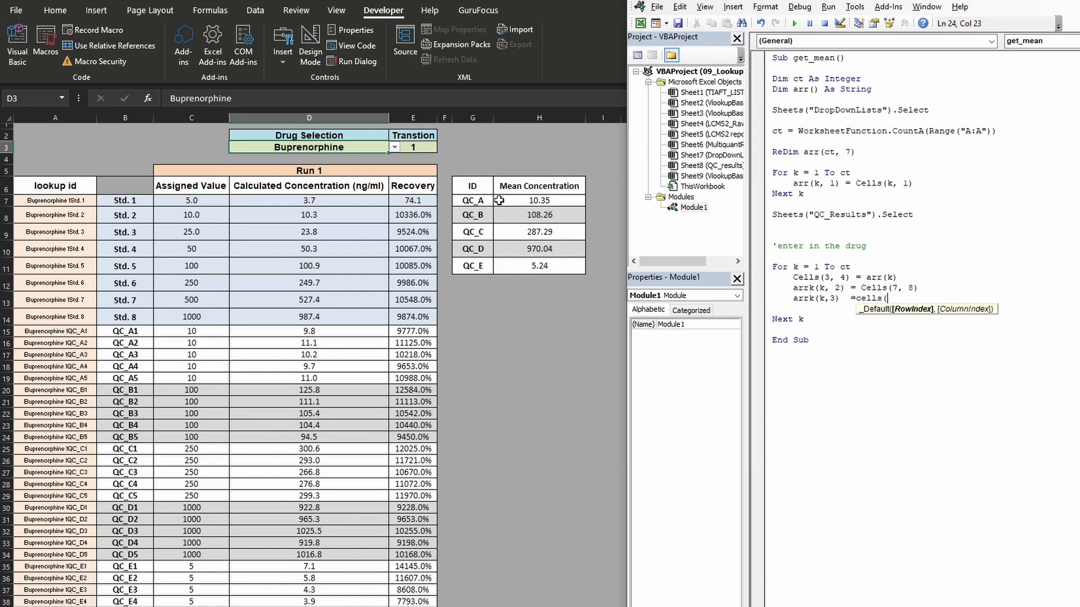
type("8,")
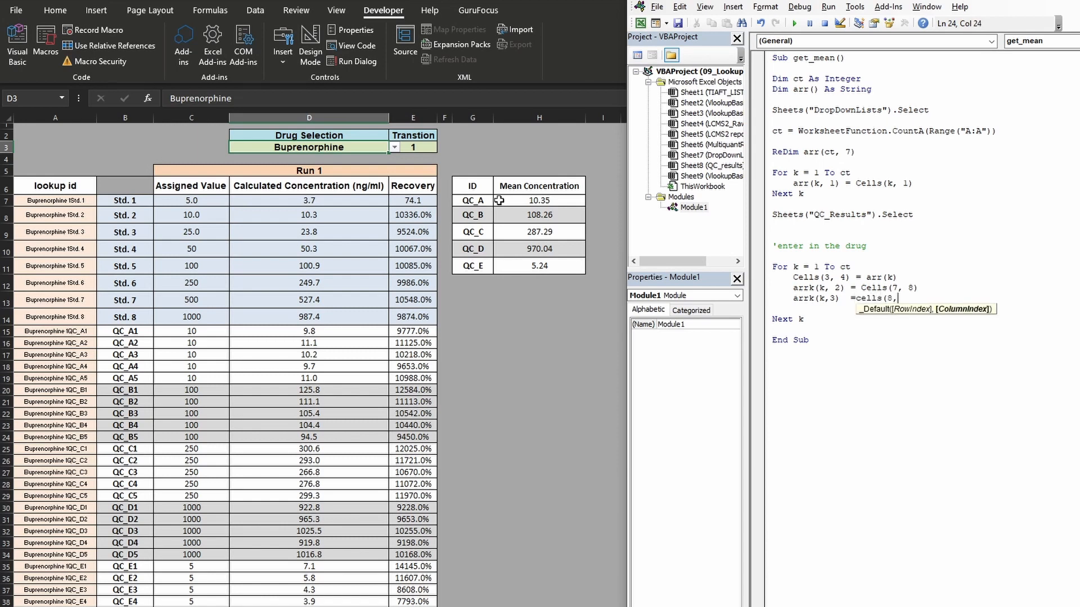
type("8)")
key("Return")
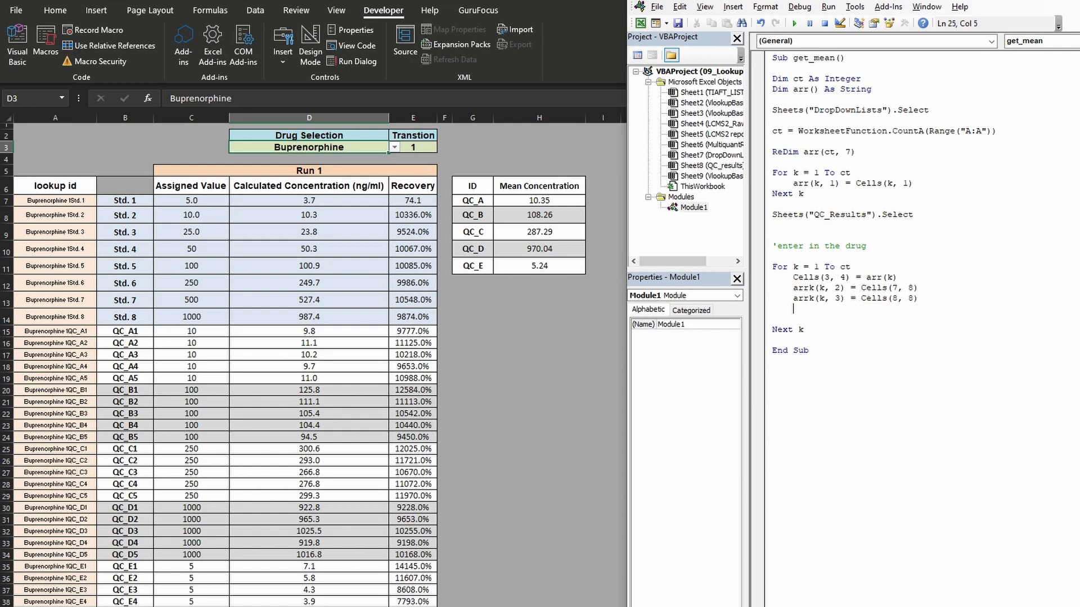
- Add the remaining QC mean lines arrk(k, 4) = Cells(9, 8), arrk(k, 5) = Cells(10, 8) and arr(k, 6) = Cells(11, 8)
type("arrk(k,4) = cells(9,8)")
key("Return")
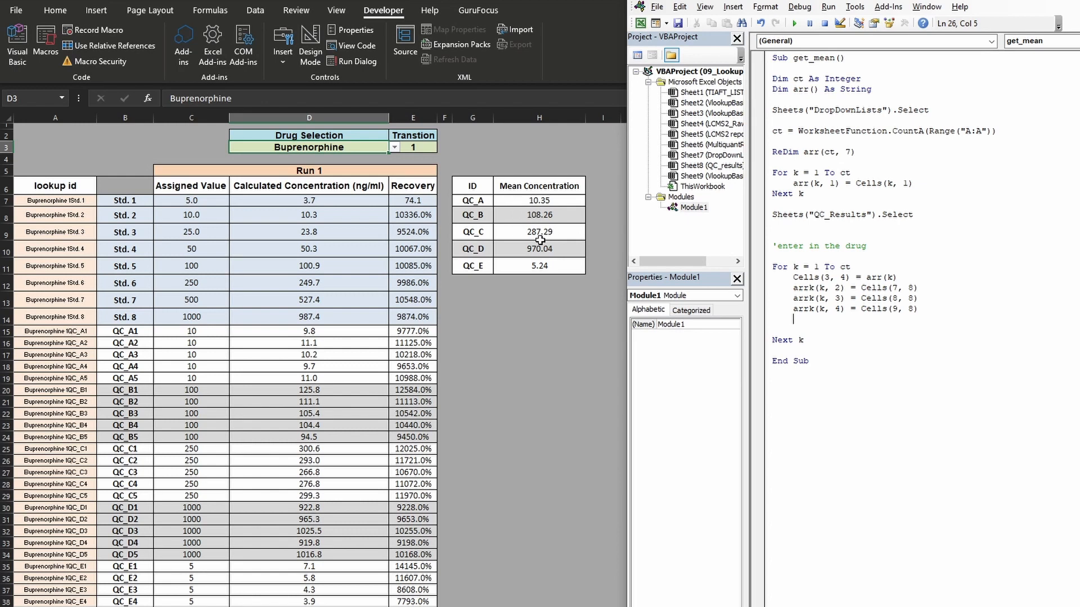
left_click(924, 308)
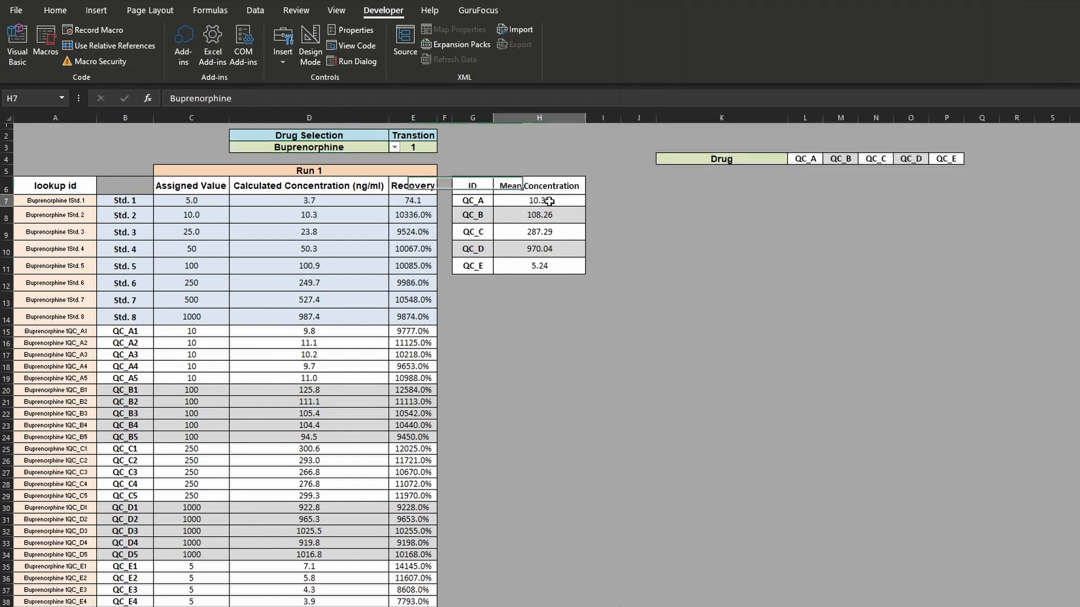
- Check the mean concentration cells H7 through H11 against the array lines in the macro
left_click(549, 202)
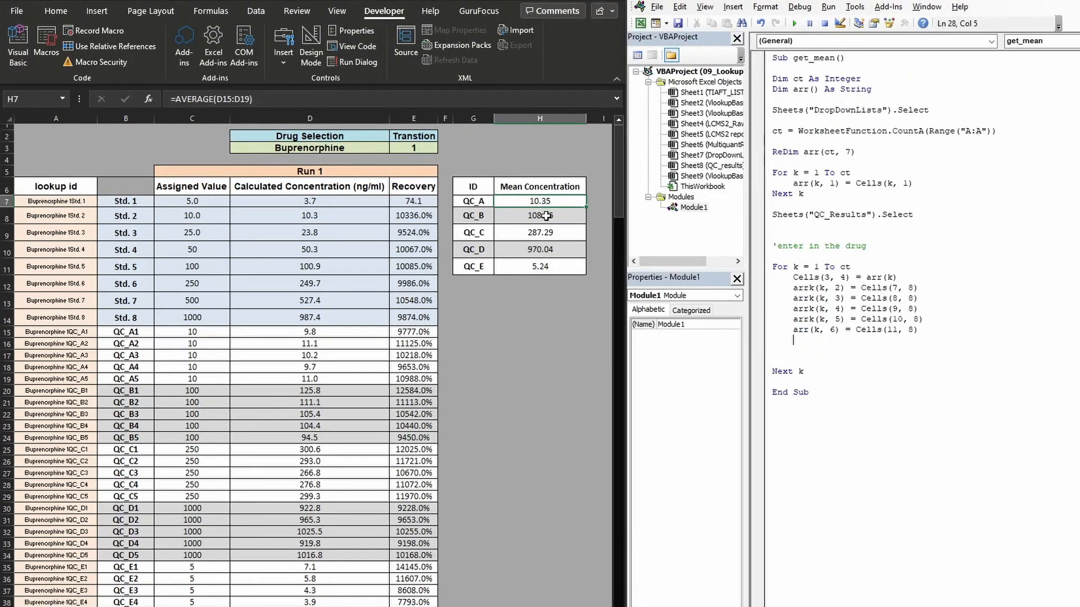
left_click(545, 216)
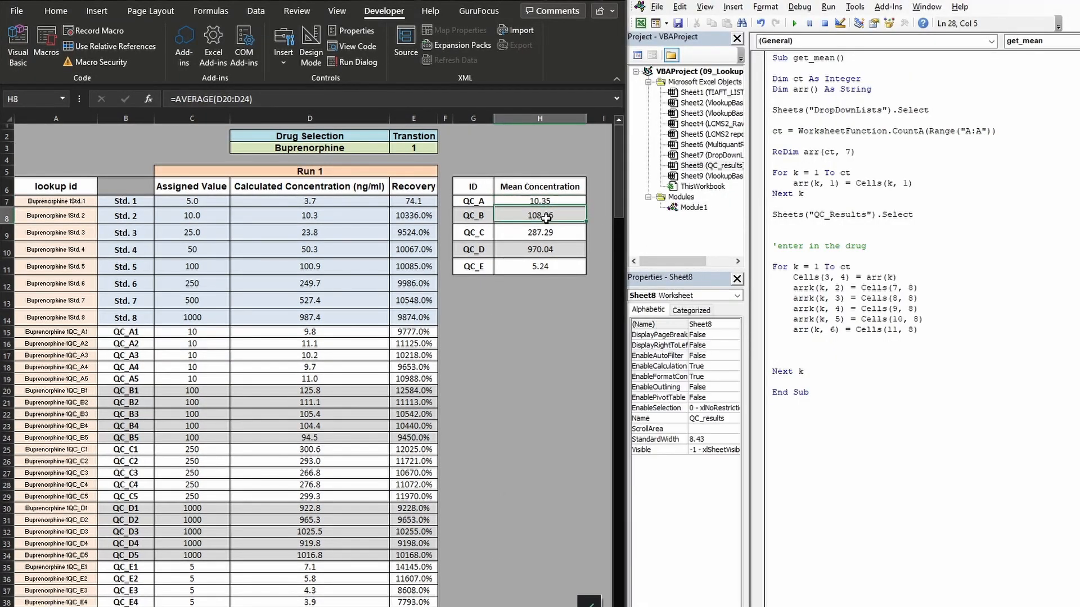
left_click(545, 233)
left_click(542, 248)
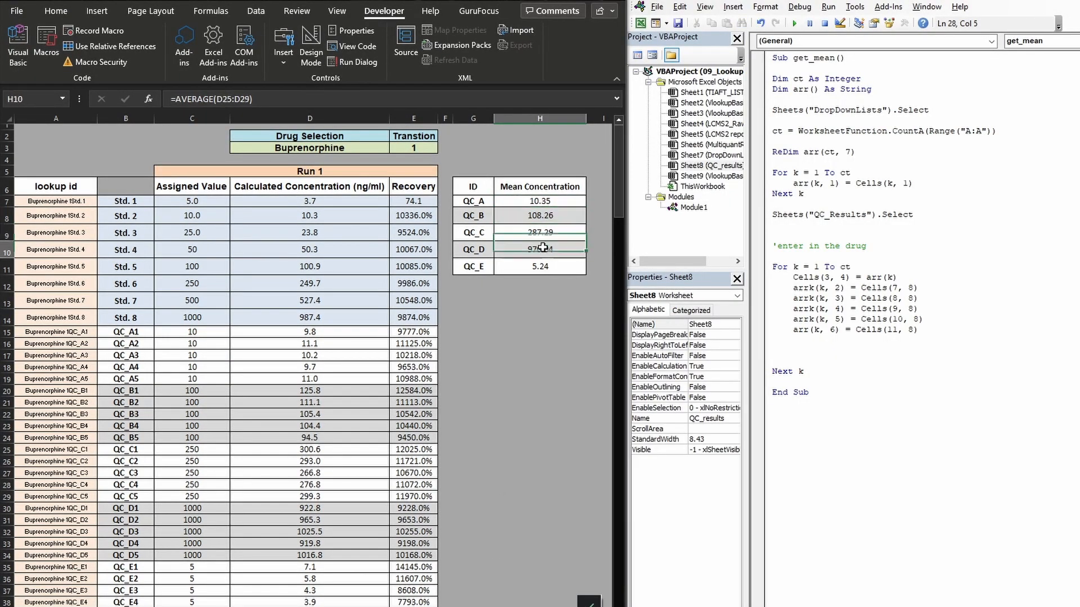
left_click(540, 267)
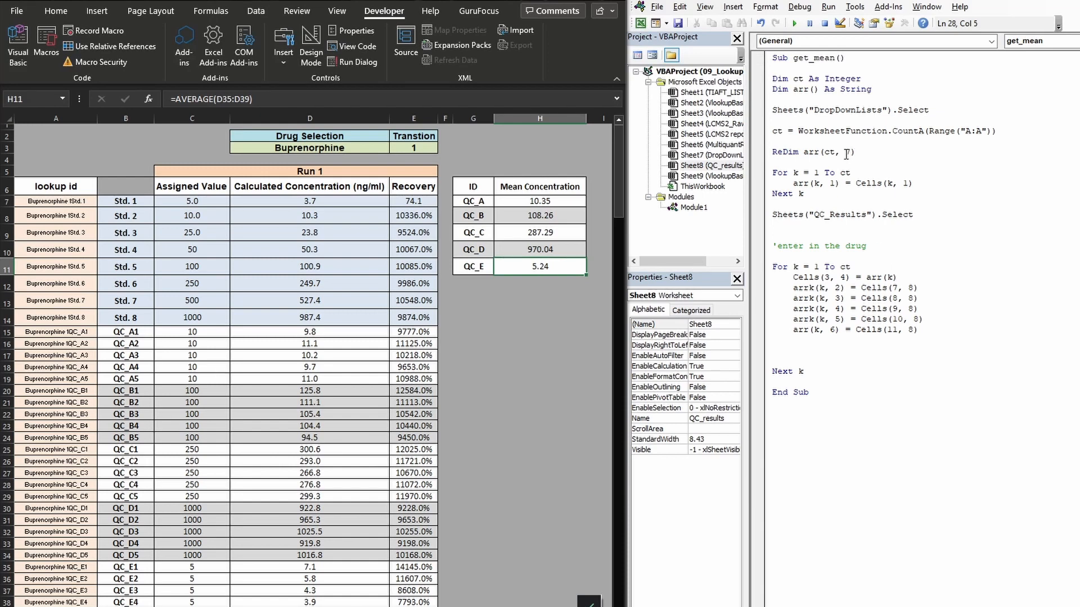
- After the second loop, add a third For k = 1 To ct loop with its closing Next k
left_click(778, 351)
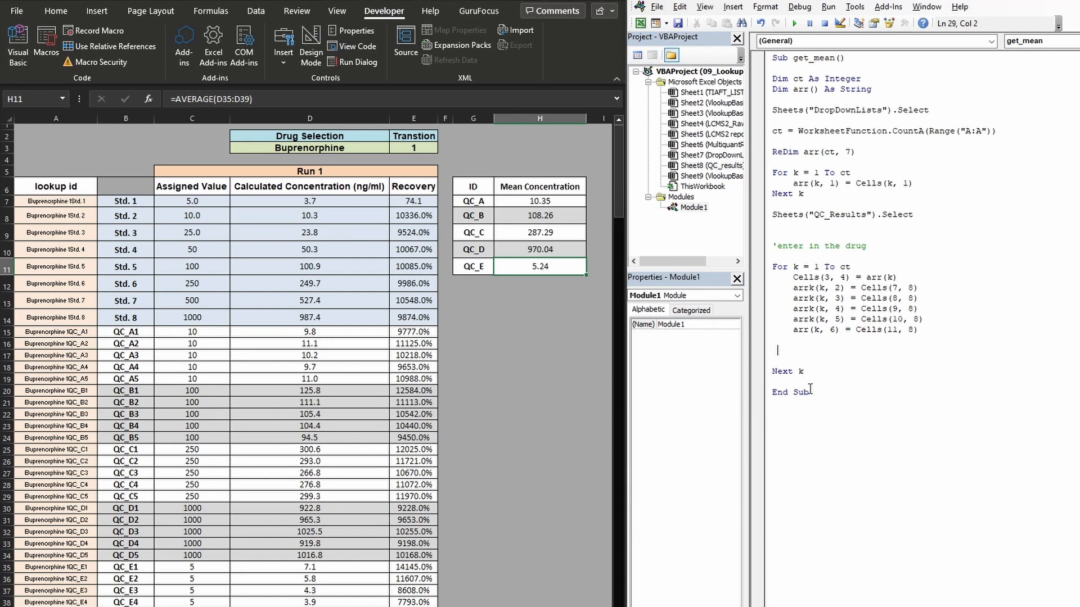
left_click(845, 371)
key("Return")
key("Return")
type("for k = 1 to ct")
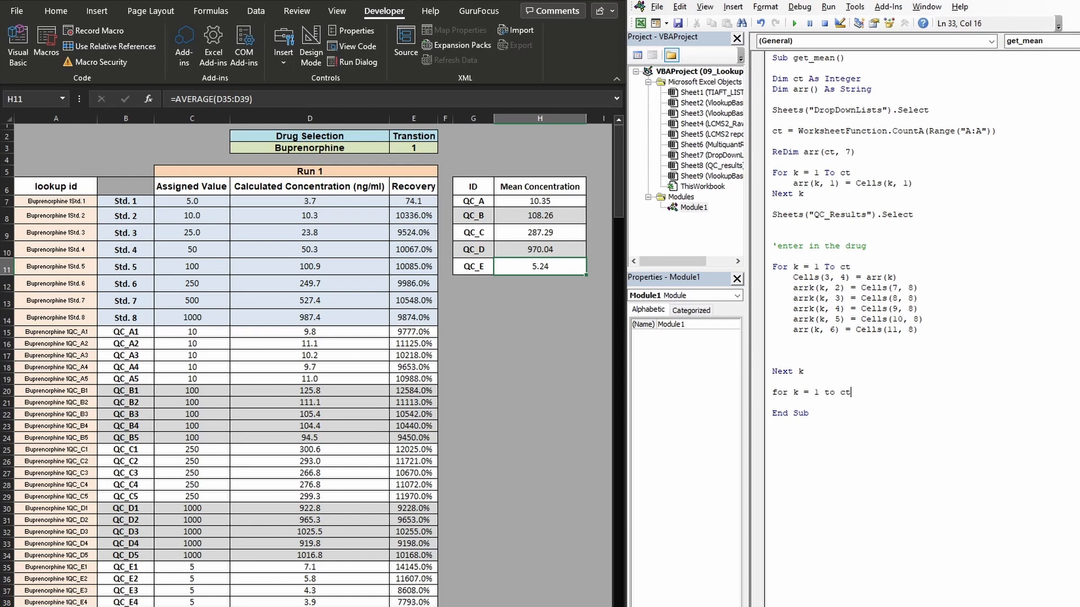
key("Return")
key("Return")
type("next ")
type("cells(")
type("k+6,")
- Try the line cells(k+4,11) = arr(k,1) inside the third For k loop to write out the drug name
scroll(339, 160, "right", 3)
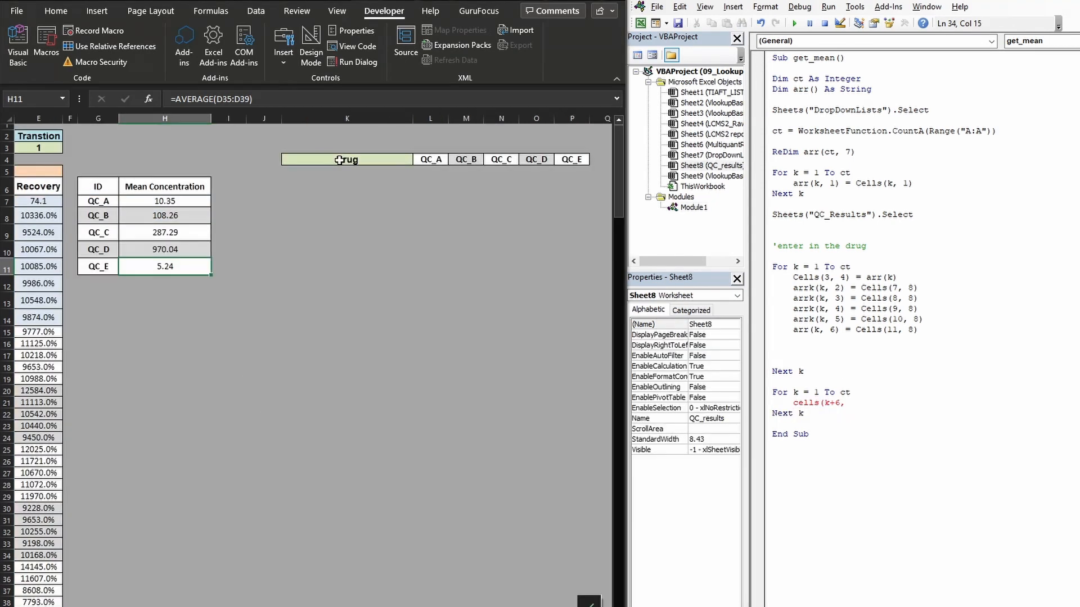
left_click(835, 402)
key("Delete")
type("4")
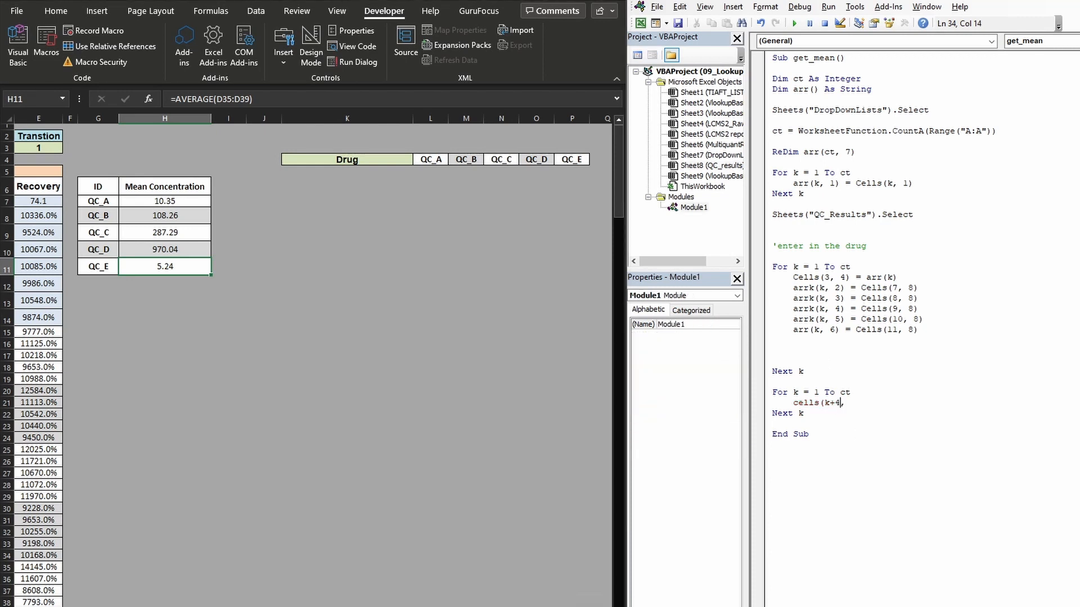
left_click(855, 403)
type(")")
key("BackSpace")
type(",")
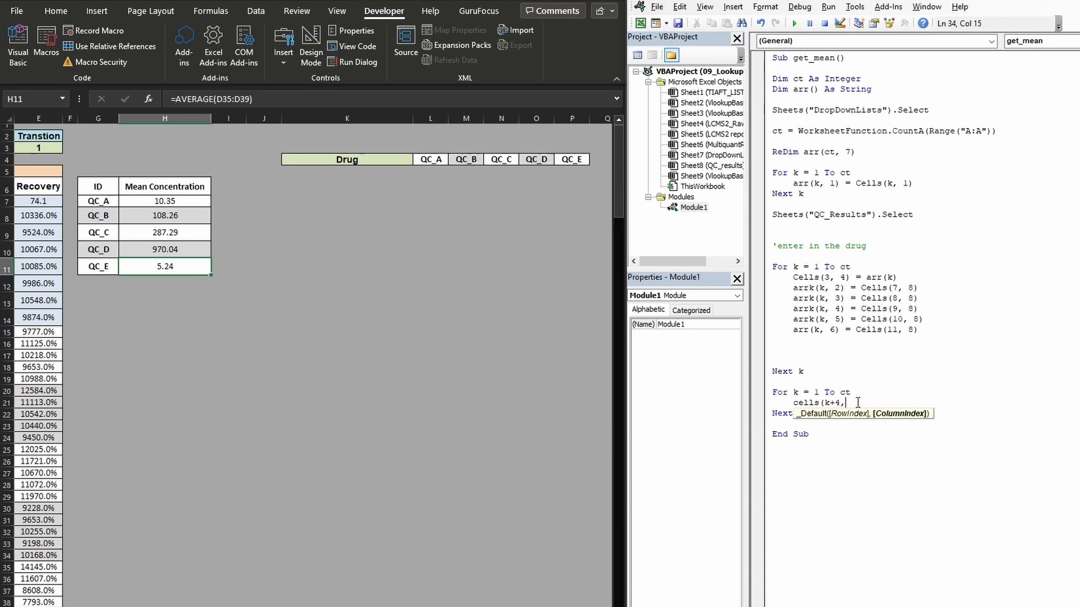
type("11)")
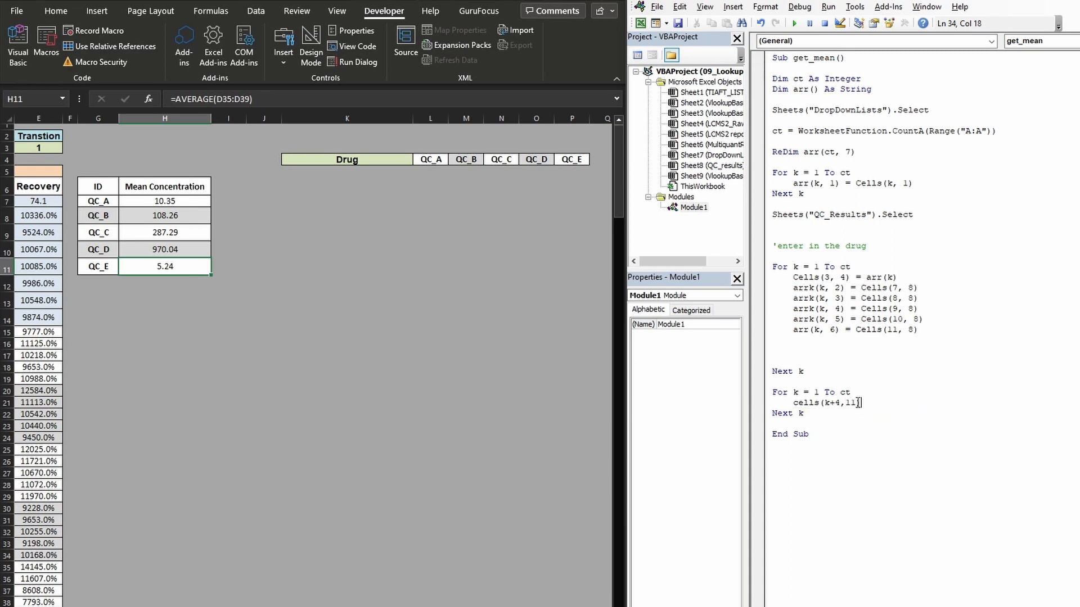
type(" = arr(k,1)")
- Replace the single cell assignment in the third loop with a nested For n = 1 To 6 loop closed by nex n
left_click_drag(918, 403, 796, 403)
type("for n = 1 to 6")
key("Return")
key("Return")
type("ne")
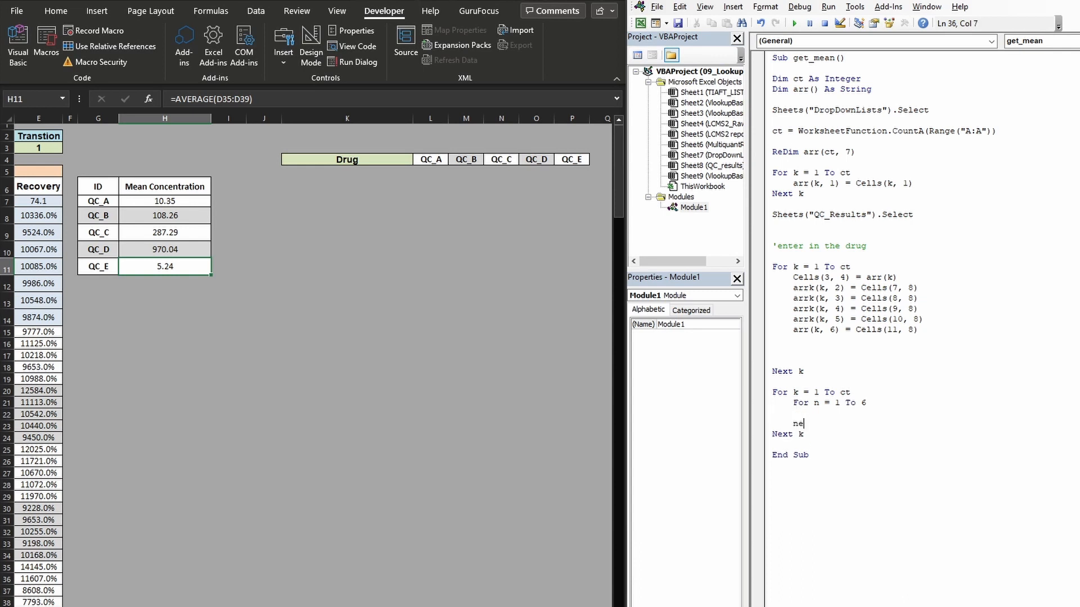
type("x n")
- Inside the For n loop, add the line cells(k+4,10+n) = arr(k,n) to fill the summary table
key("Up")
type("(")
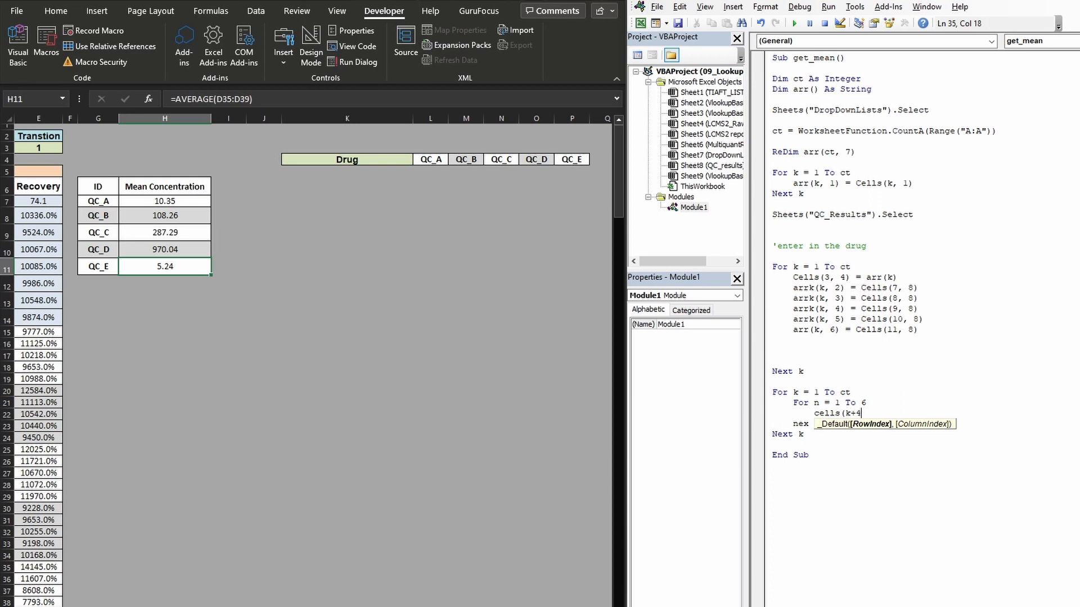
type("k+4,")
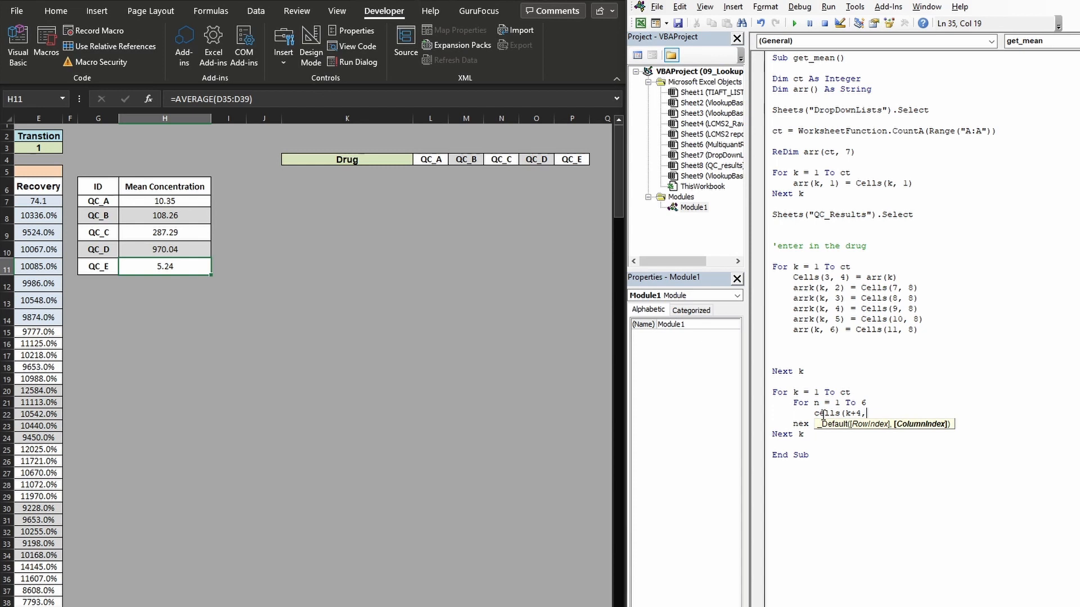
type("10")
type("+n)")
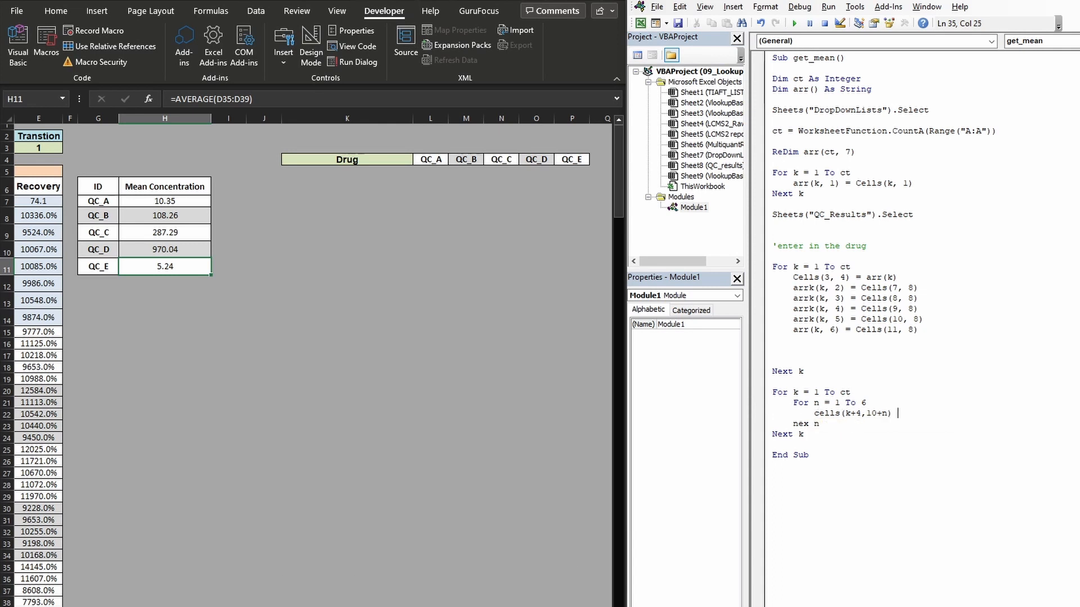
type(" = arr(k,n)")
- Save the workbook in its macro-free format and accept the personal information warning
left_click(678, 23)
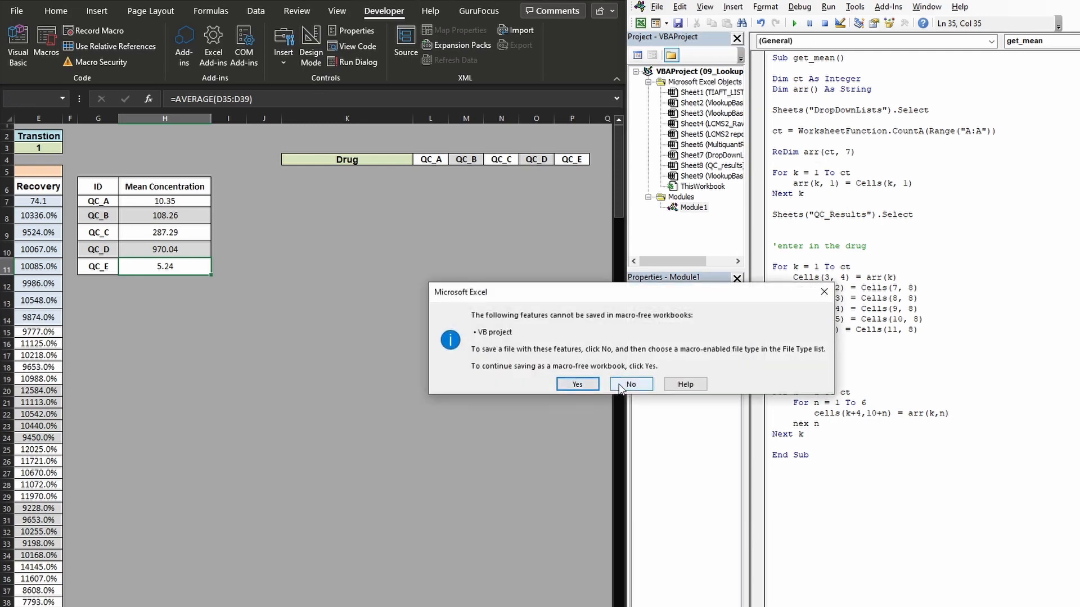
left_click(584, 385)
left_click(602, 365)
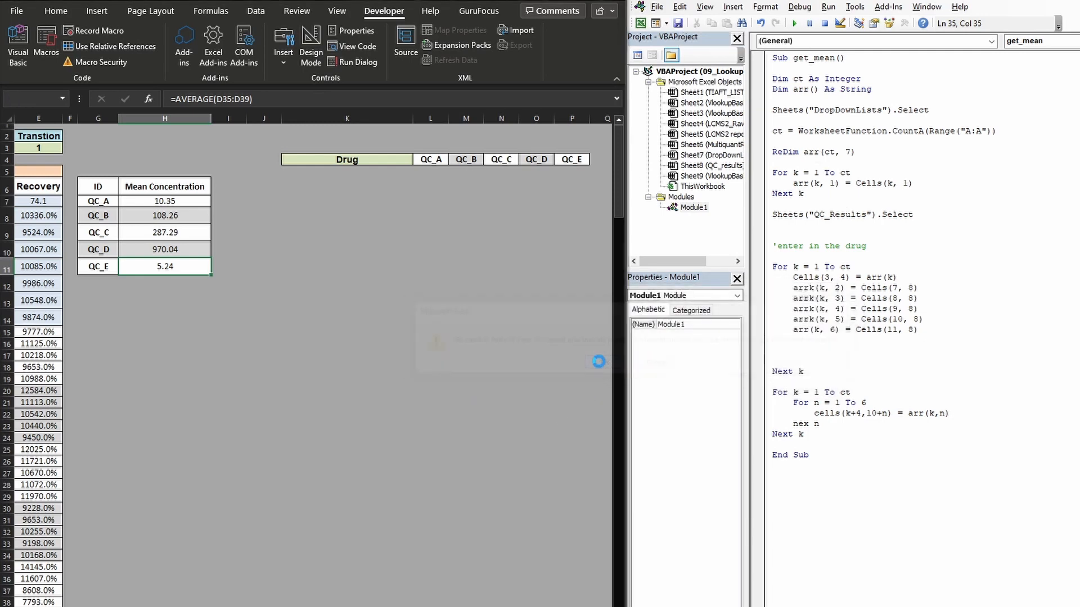
- Save the workbook as the Excel Macro-Enabled Workbook 09_LookupTables.xlsm in the Lookup Tables folder
left_click(19, 13)
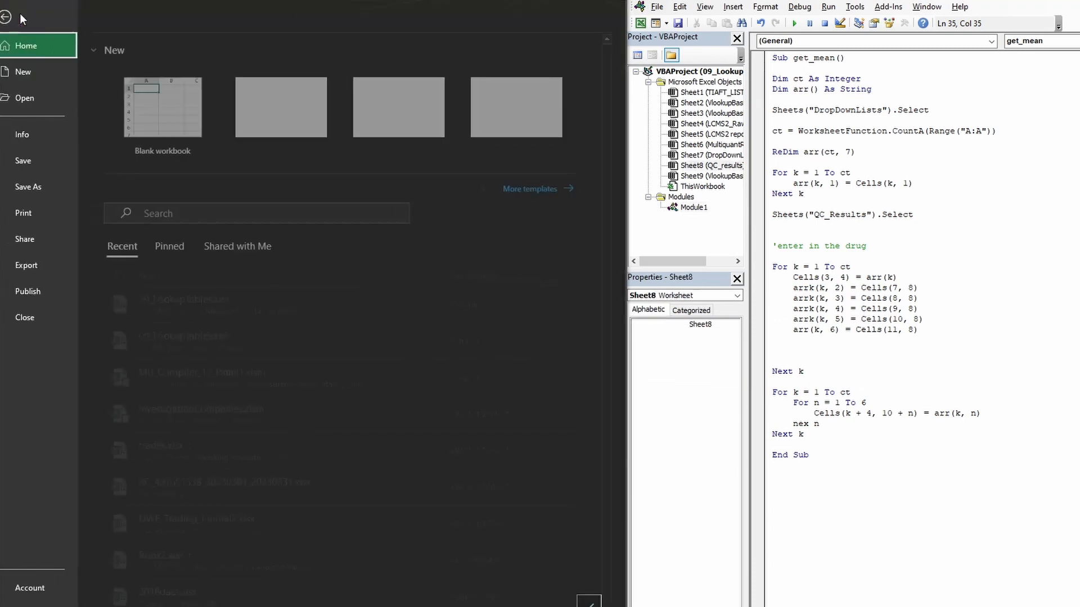
left_click(54, 190)
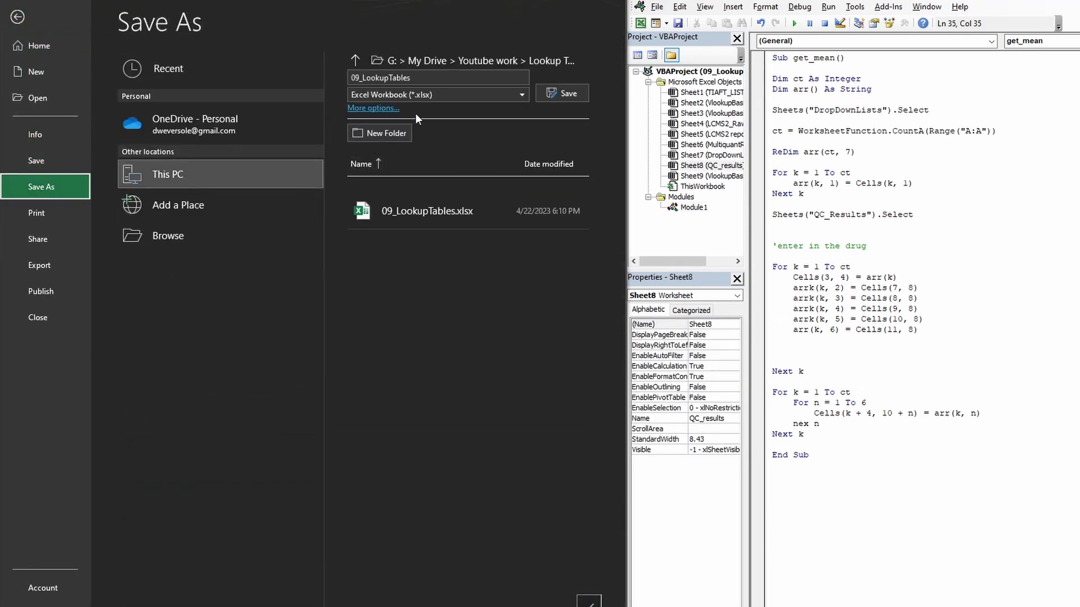
left_click(384, 108)
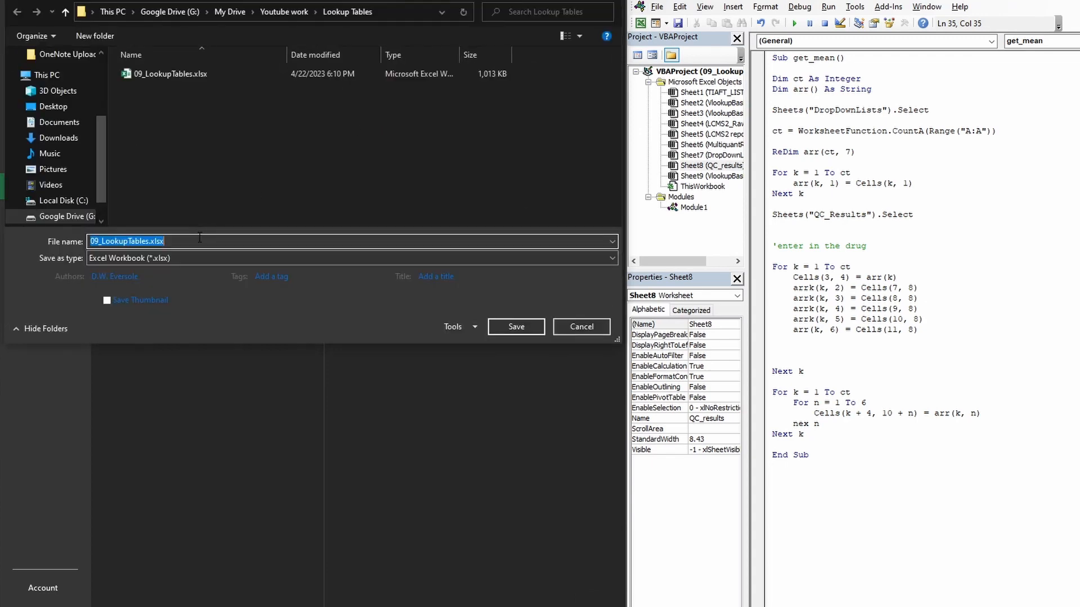
left_click(176, 257)
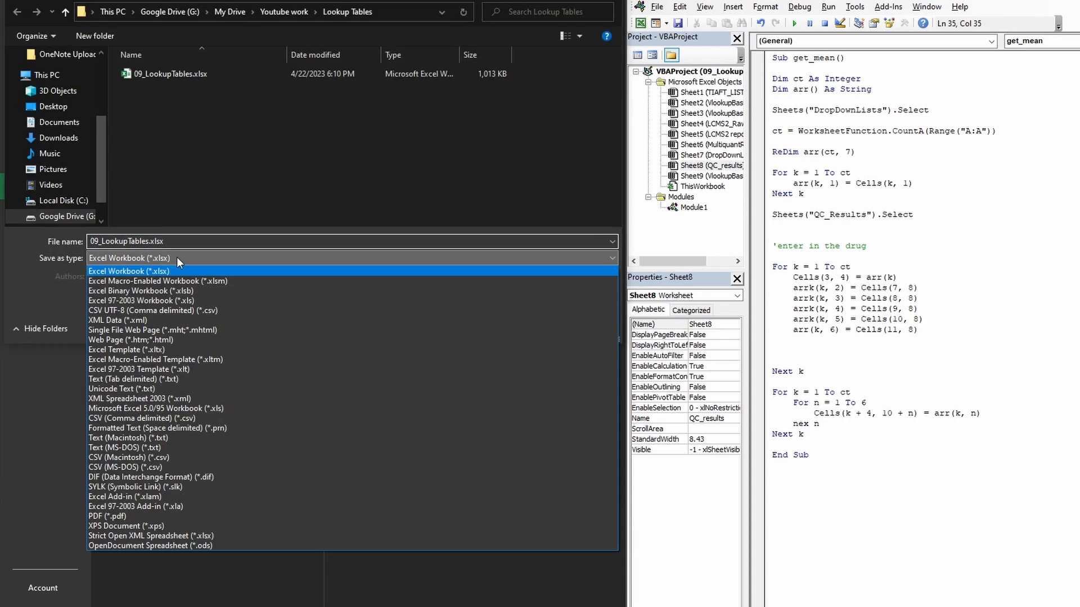
left_click(221, 282)
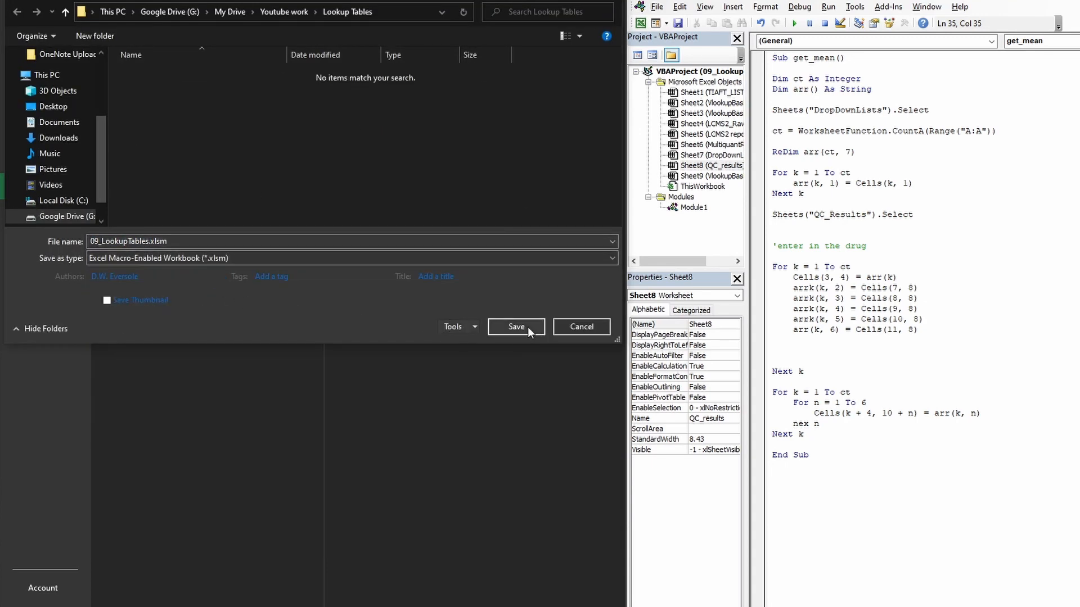
left_click(516, 326)
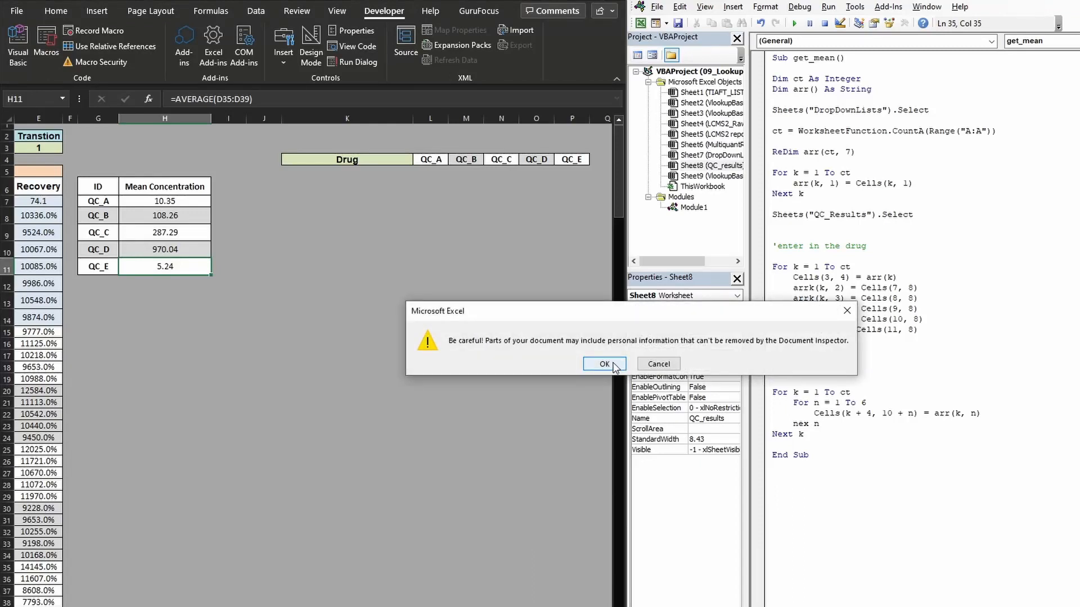
left_click(604, 365)
- Run the get_mean macro
left_click(834, 152)
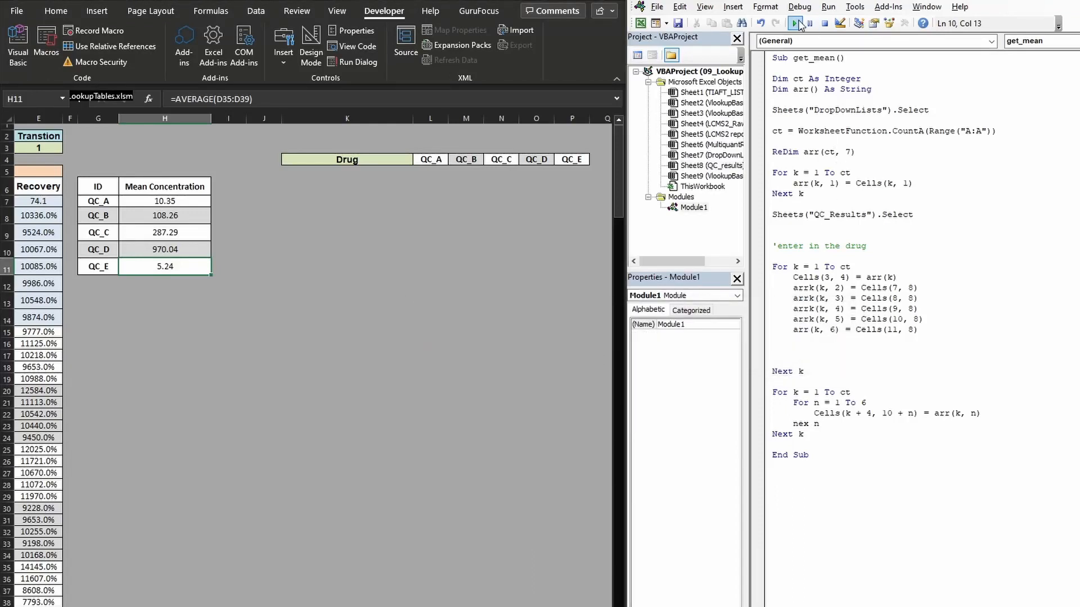
left_click(797, 24)
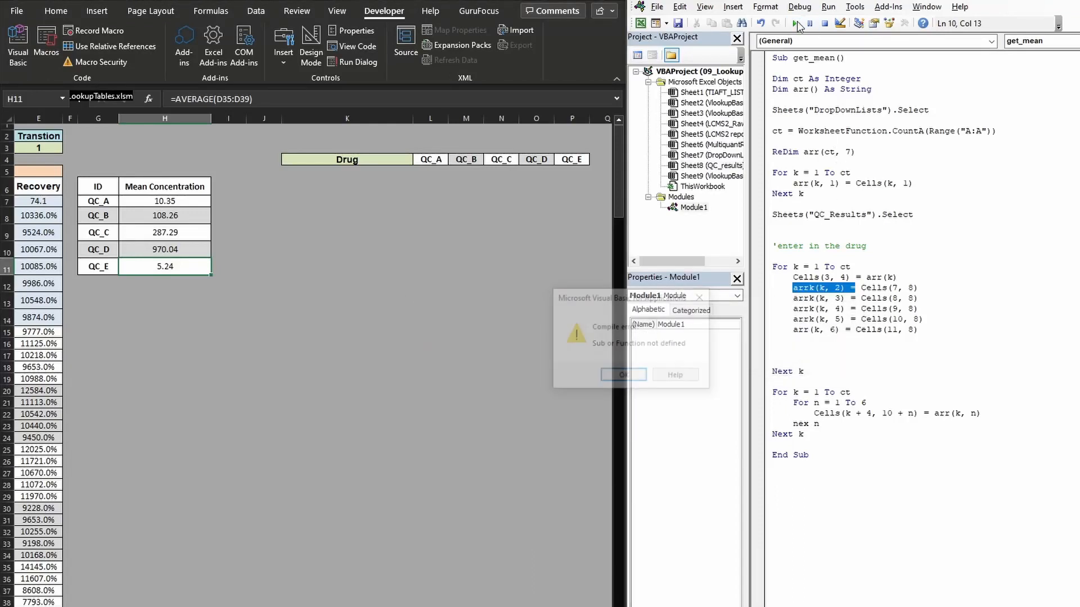
- Close the compile error and try to run the get_mean macro again
left_click(624, 376)
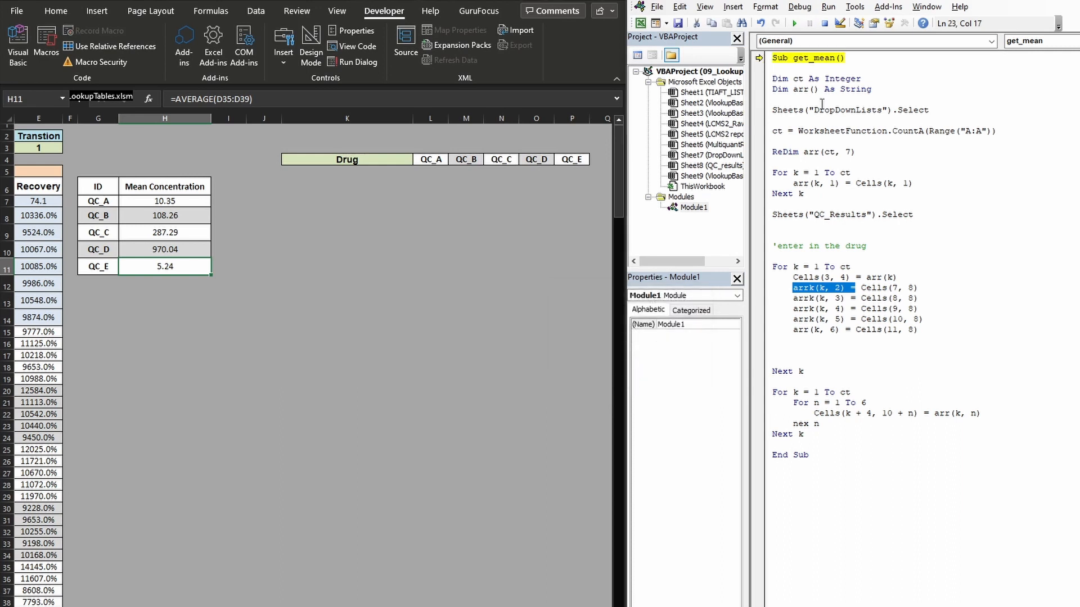
left_click(814, 80)
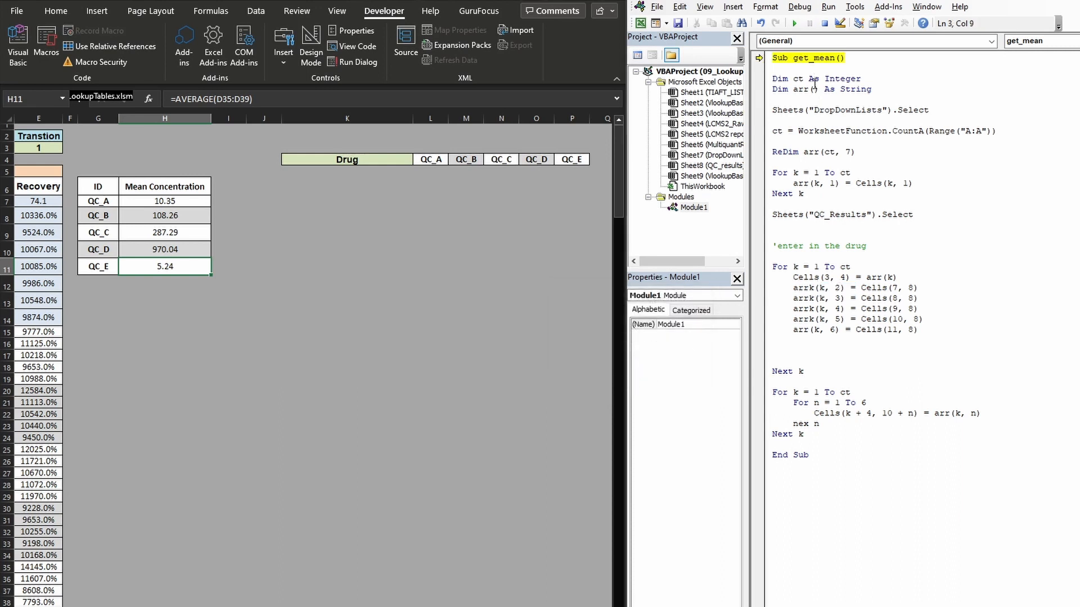
left_click(794, 23)
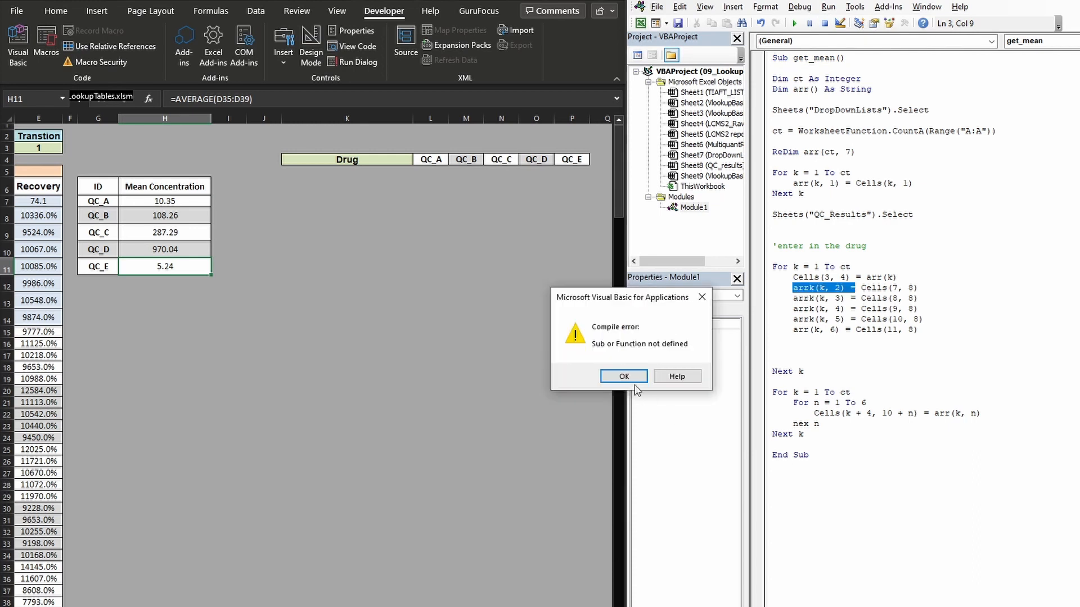
left_click(628, 380)
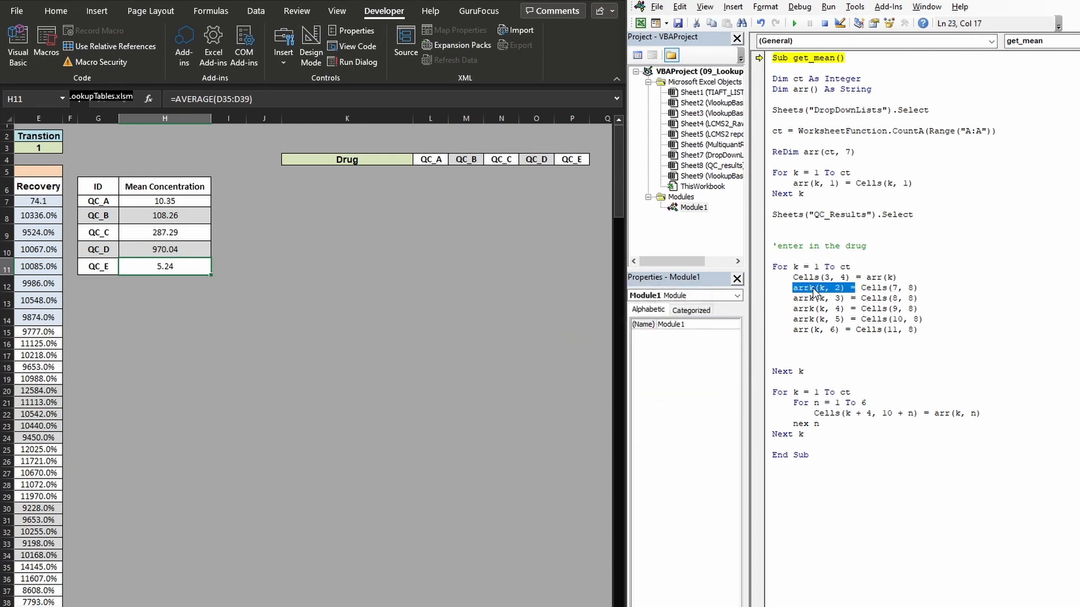
- Correct the misspelled array name arrk to arr in the four assignment lines for array columns 2 to 5
left_click(814, 289)
key("BackSpace")
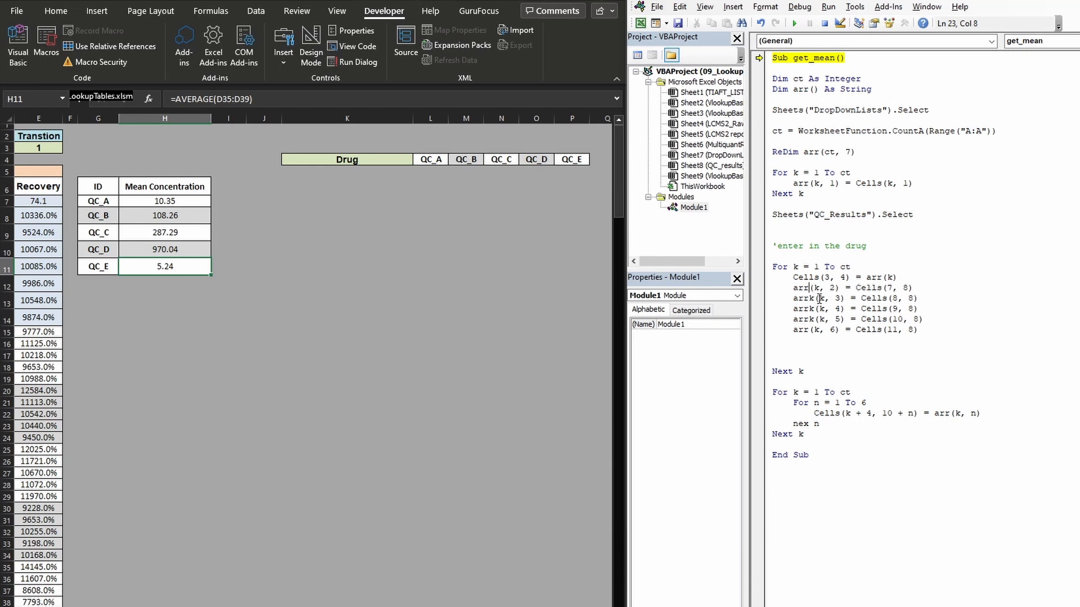
left_click(816, 298)
key("BackSpace")
left_click(814, 309)
key("BackSpace")
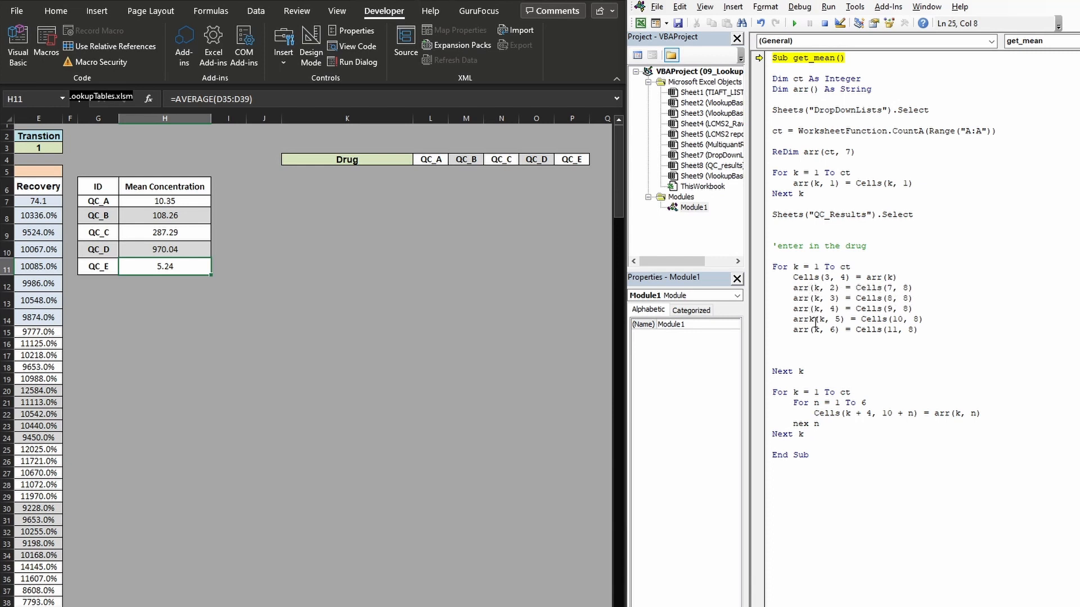
left_click(816, 320)
key("BackSpace")
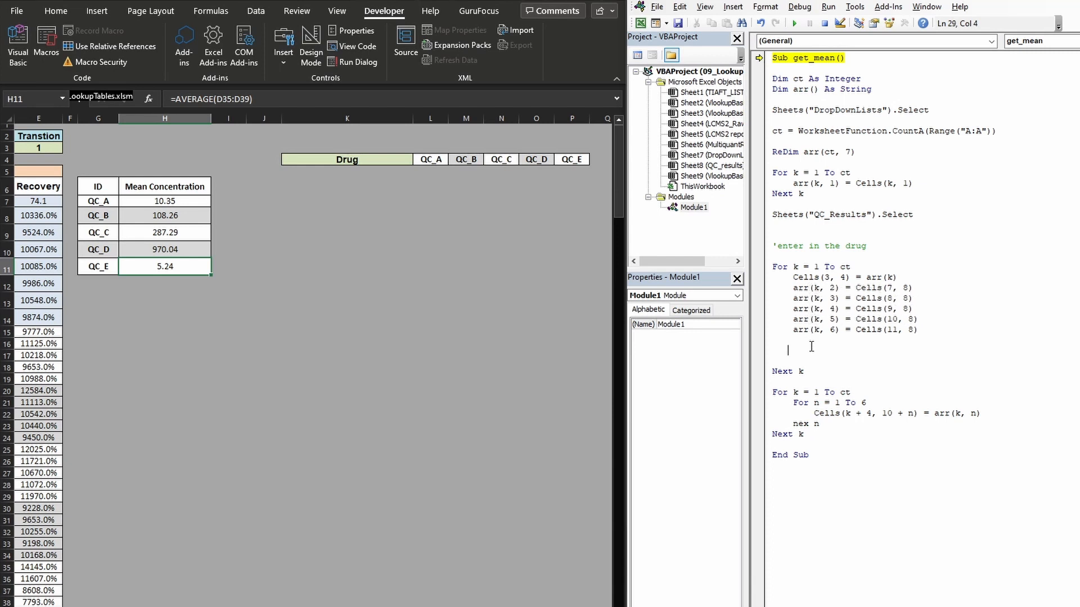
- Run the macro, then correct the misspelled nex n to Next n at the end of the inner loop
left_click(794, 23)
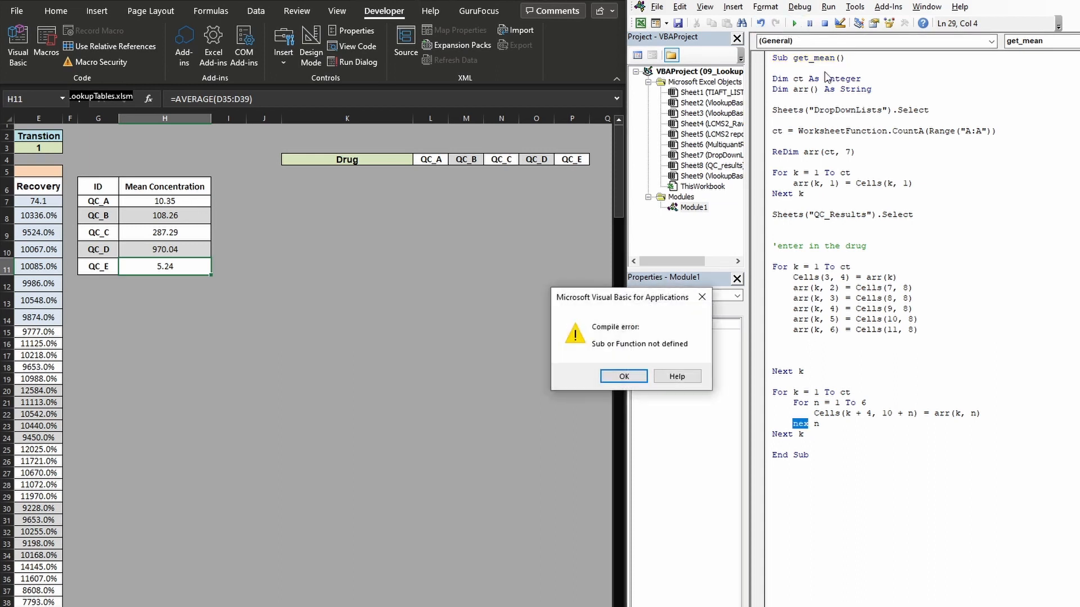
left_click(623, 375)
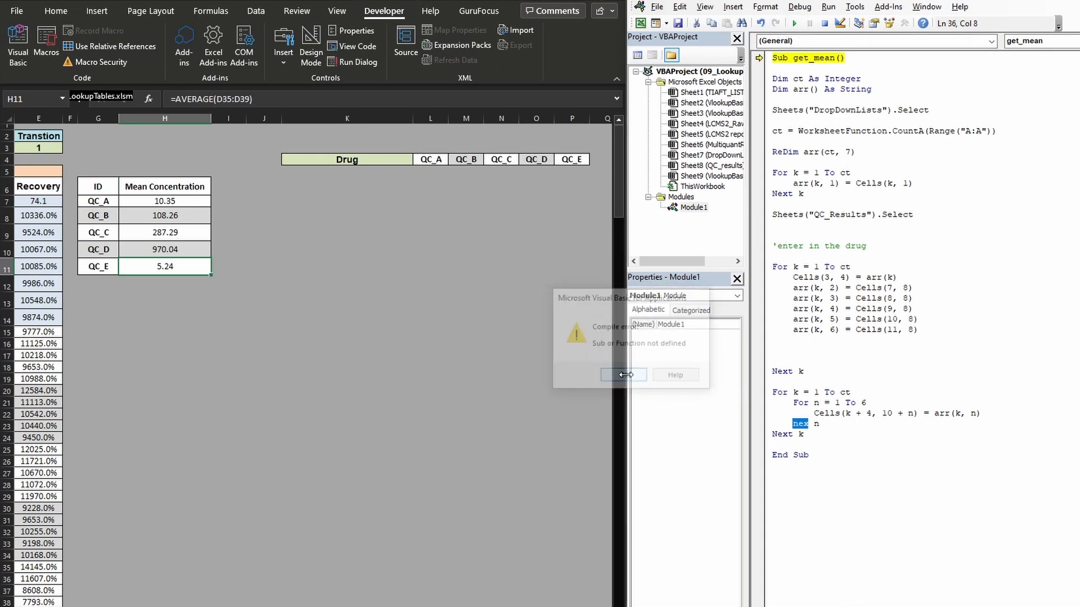
left_click(809, 425)
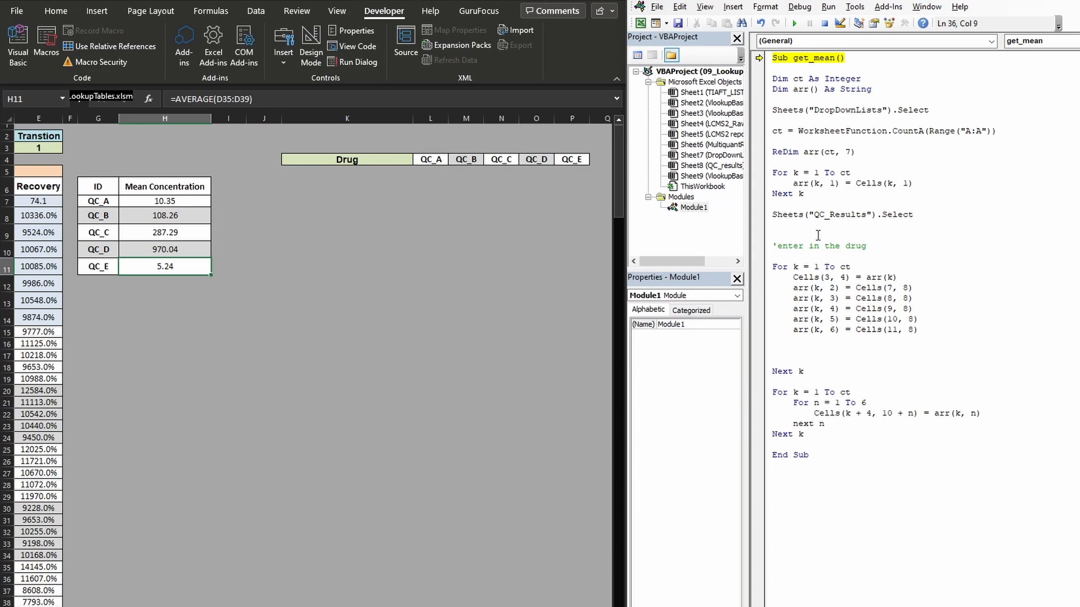
- Run and debug get_mean, change arr(k) to arr(k, 1) in the Cells(3, 4) line, and resume the macro
left_click(794, 23)
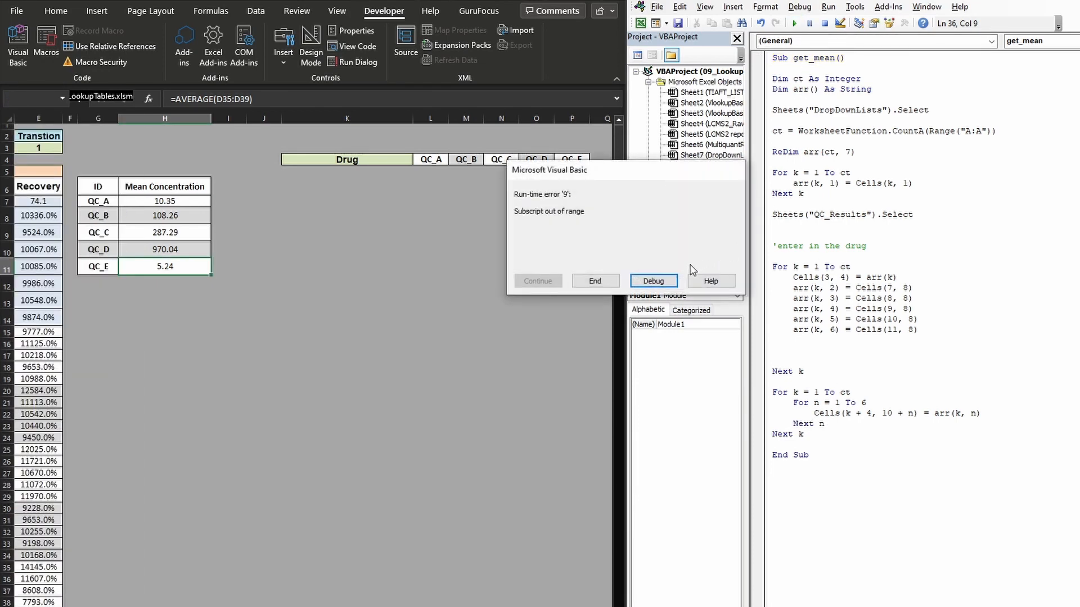
left_click(665, 282)
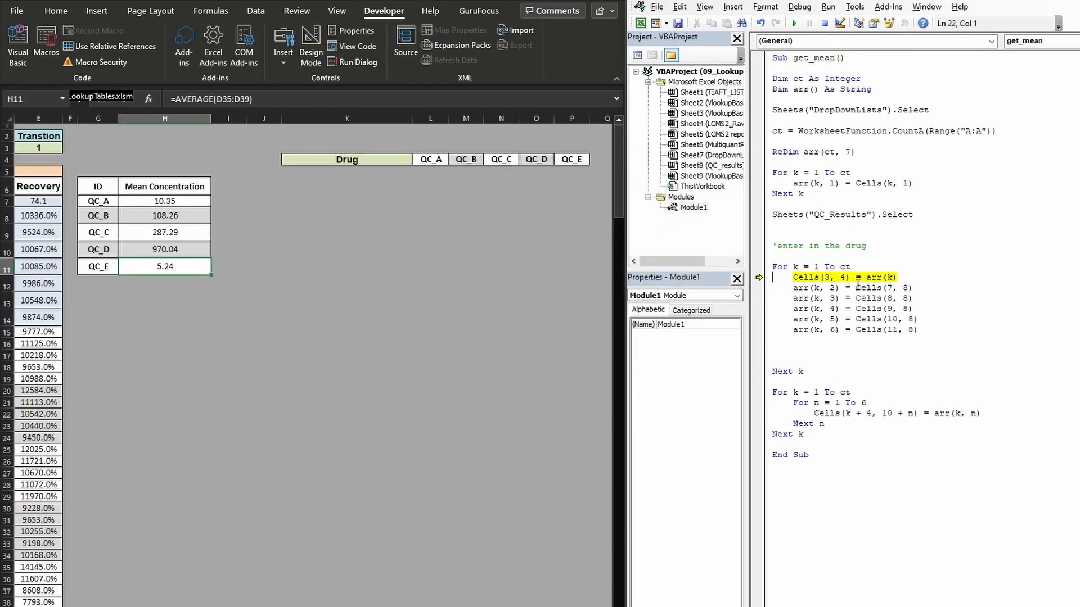
left_click(894, 277)
type(",1")
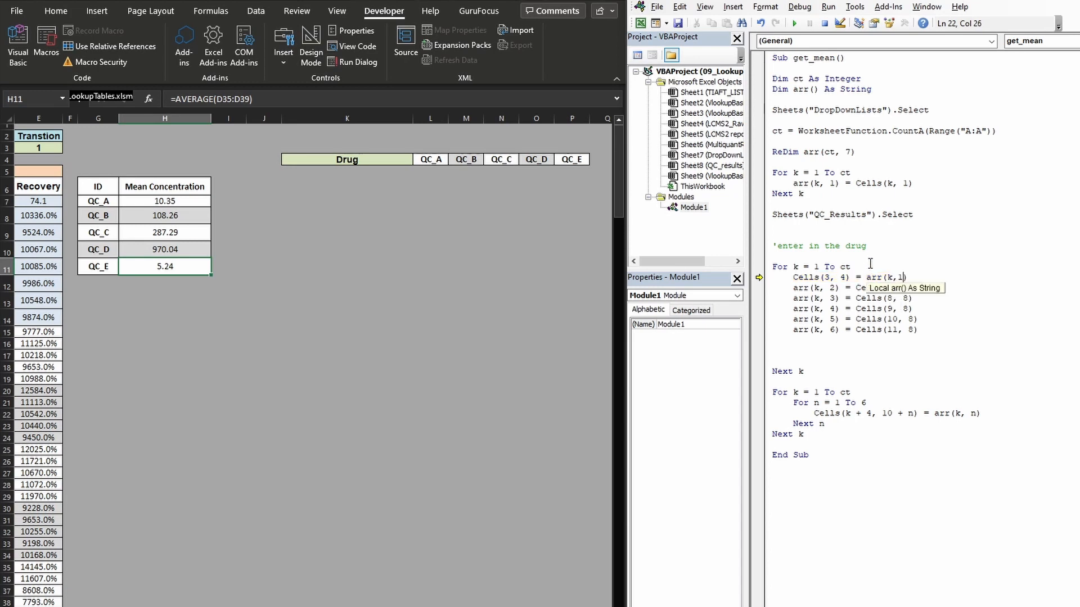
left_click(870, 266)
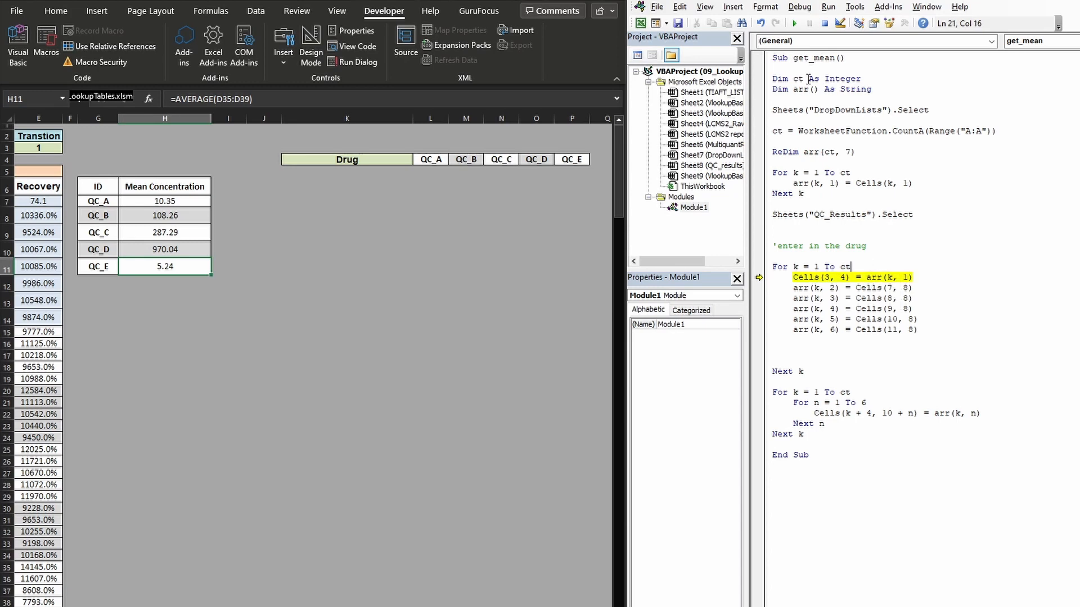
left_click(794, 23)
- Fill the drug results range K5:P34 with white and add borders around all its cells
left_click_drag(343, 172, 581, 555)
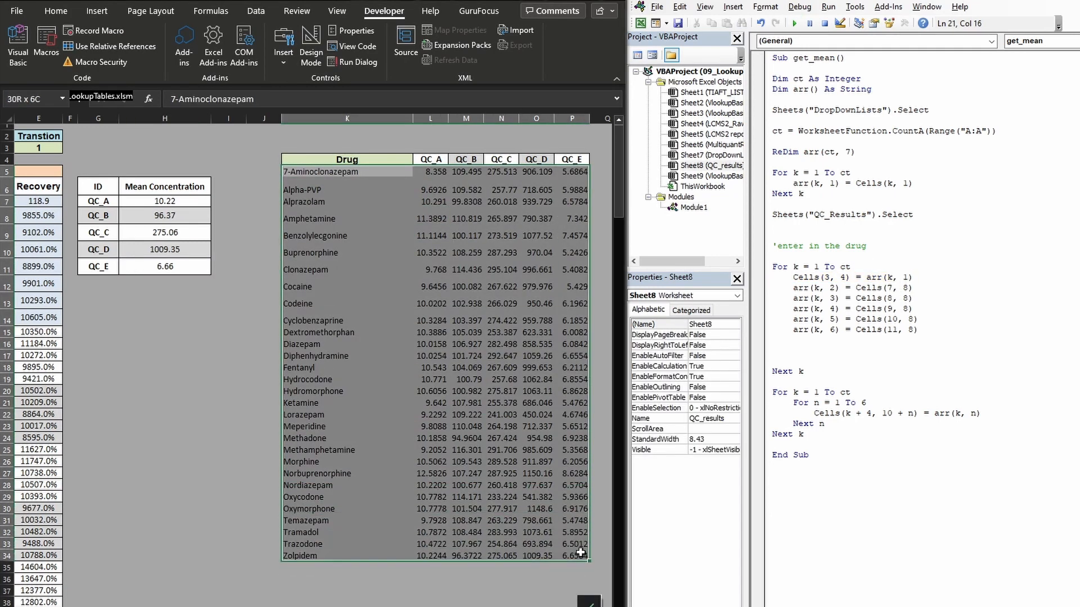
left_click(56, 11)
left_click(117, 62)
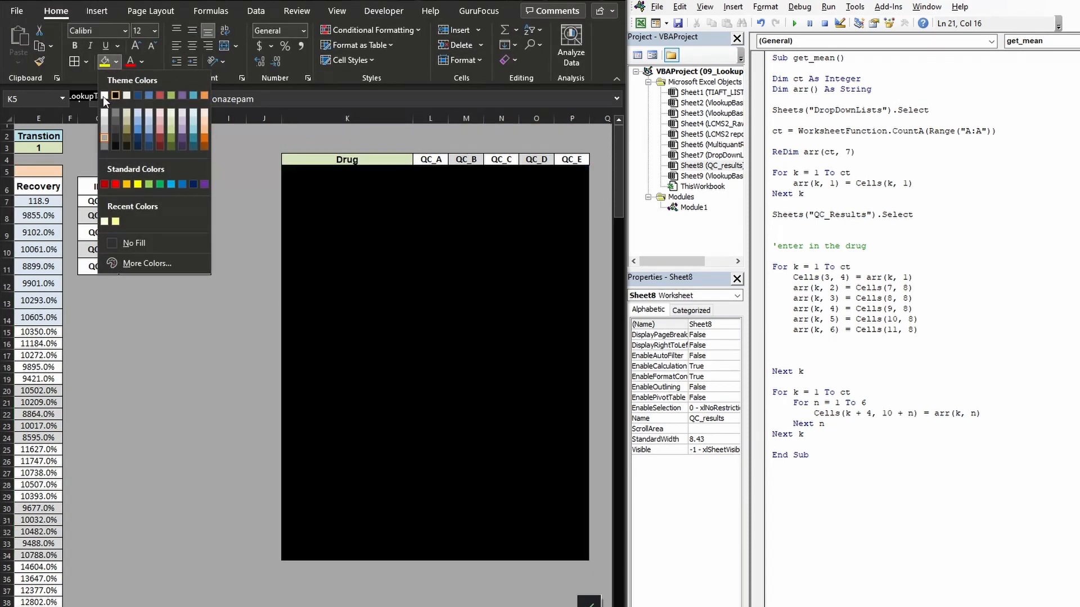
left_click(104, 95)
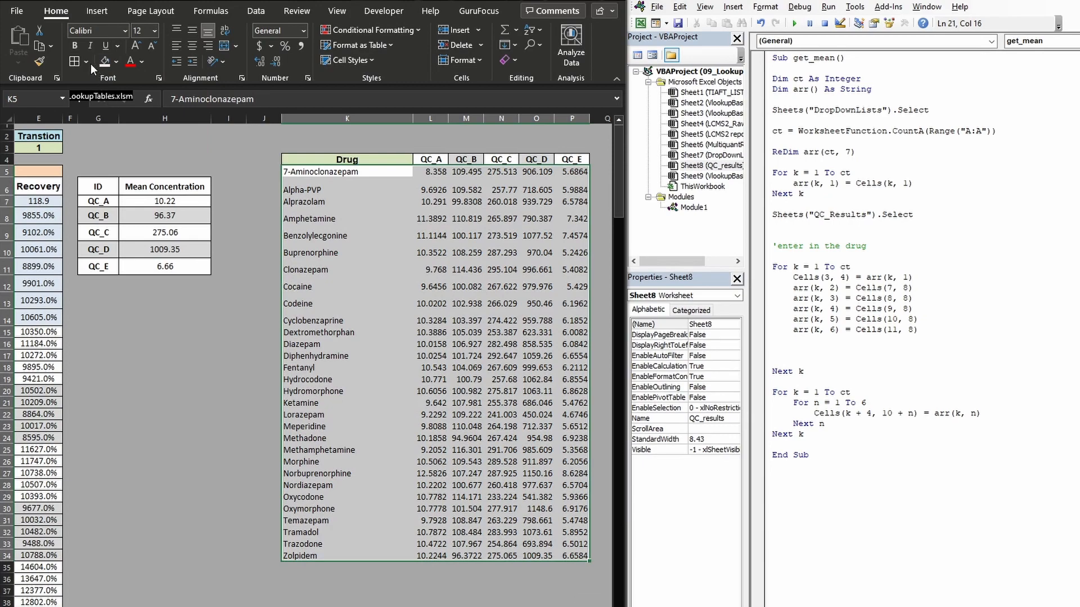
key("Down")
- Choose 7-Aminoclonazepam as the drug in D3 and examine its QC_A and QC_B mean concentrations
scroll(314, 360, "left", 2)
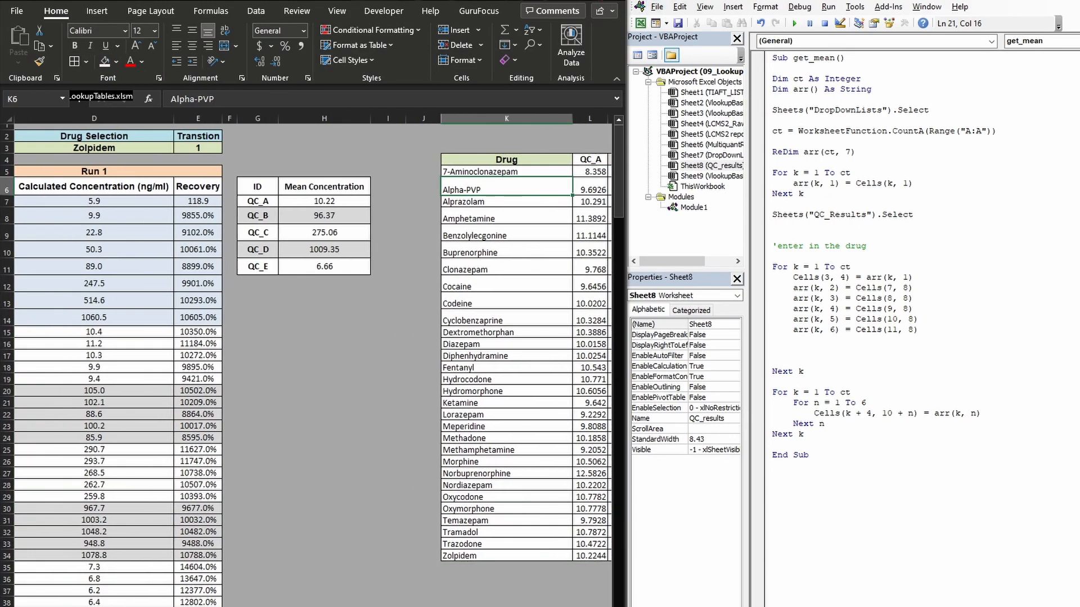
left_click(495, 180)
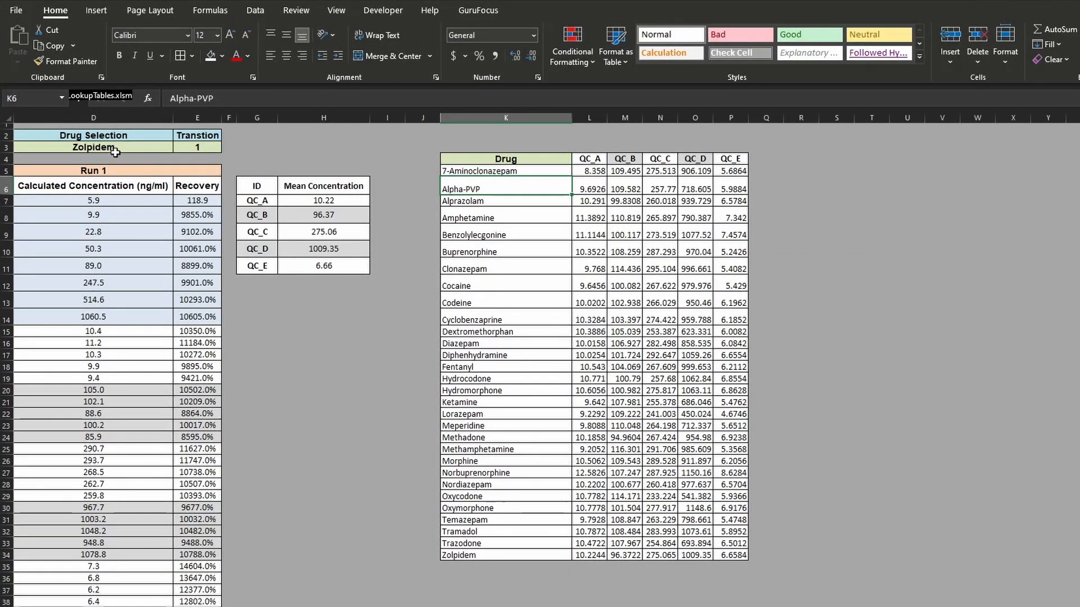
scroll(495, 180, "left", 2)
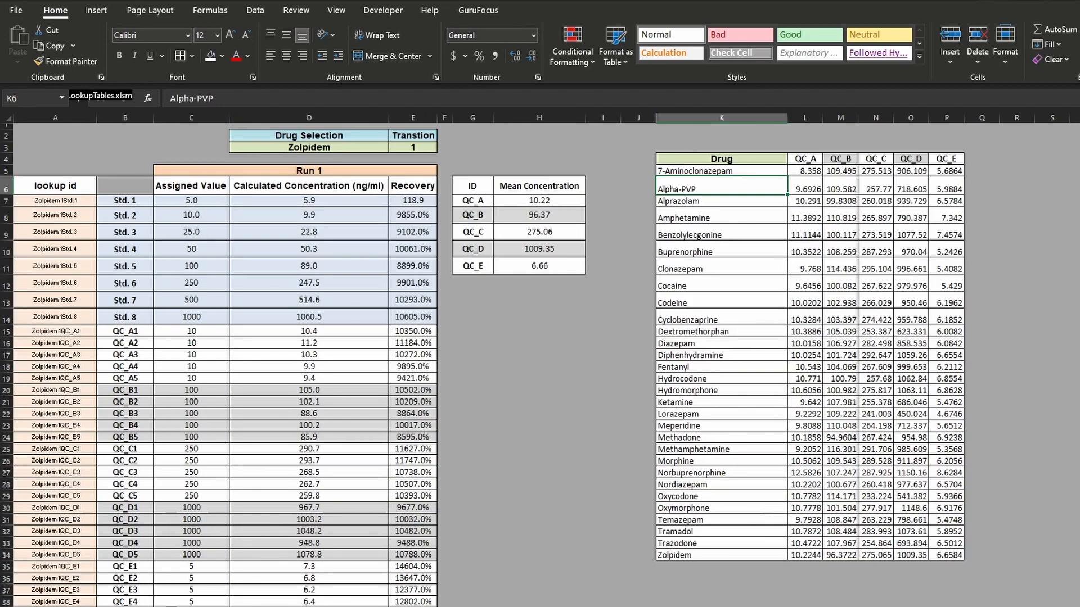
left_click(345, 148)
left_click(395, 148)
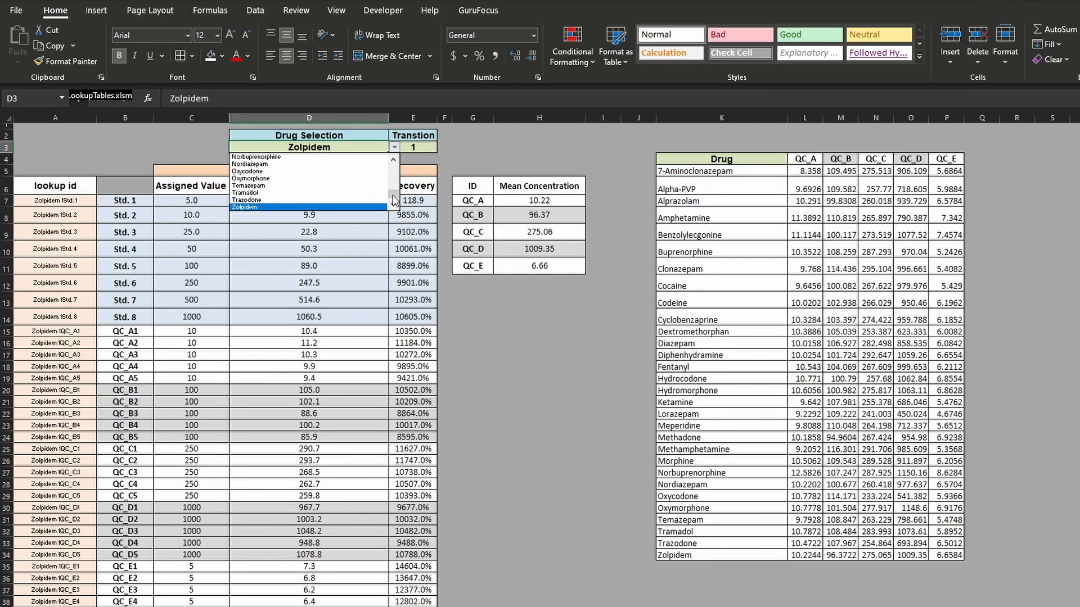
left_click_drag(393, 200, 393, 163)
left_click(349, 157)
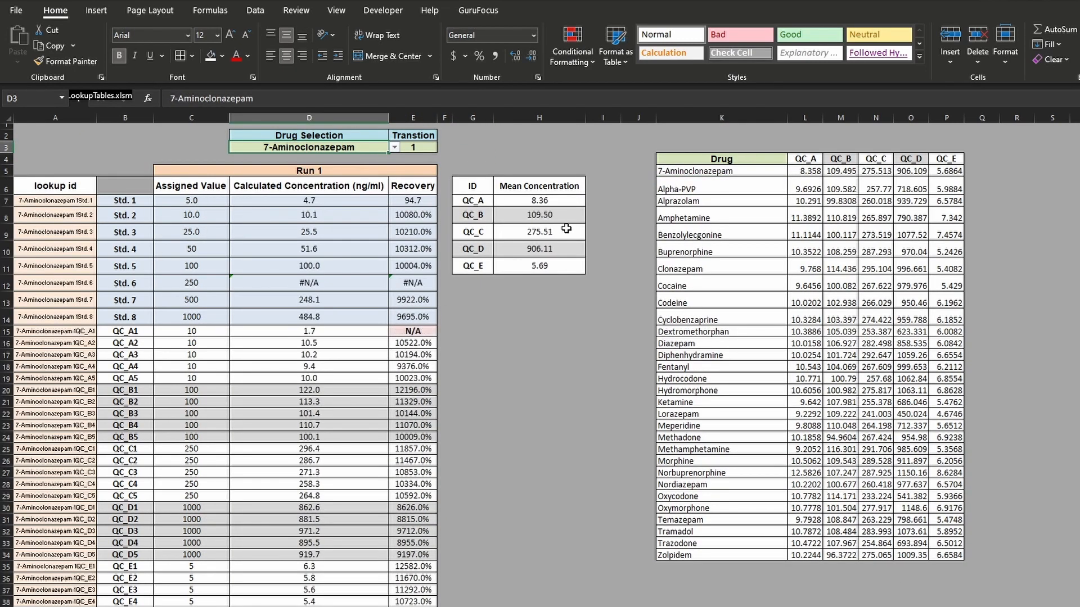
left_click(555, 202)
left_click(555, 216)
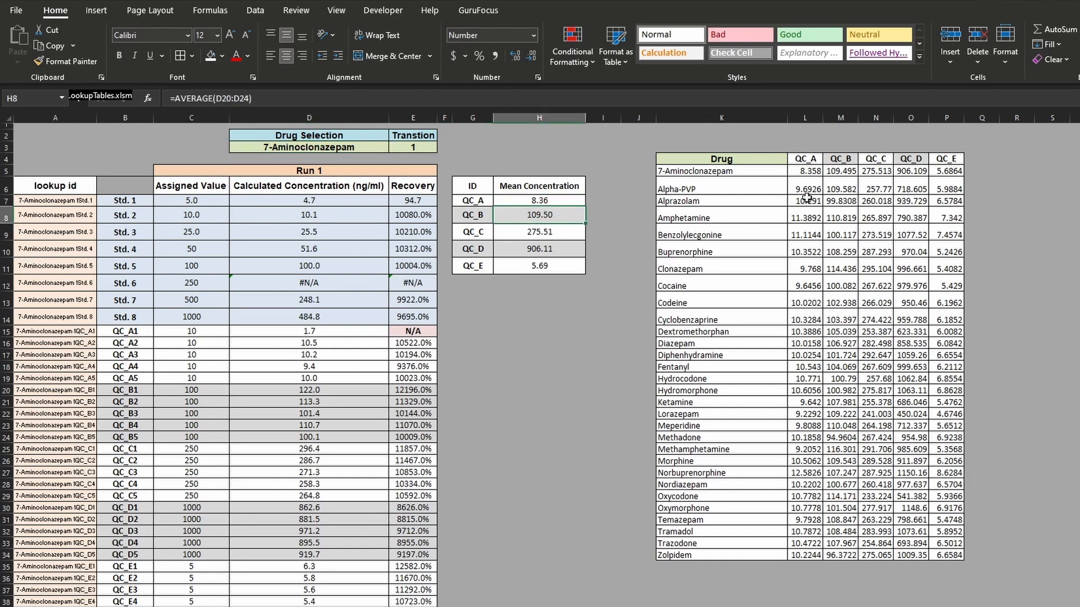
- Display the means in L5:P34 with two decimal places and compare the 7-Aminoclonazepam row with the mean concentration table
left_click_drag(806, 170, 957, 556)
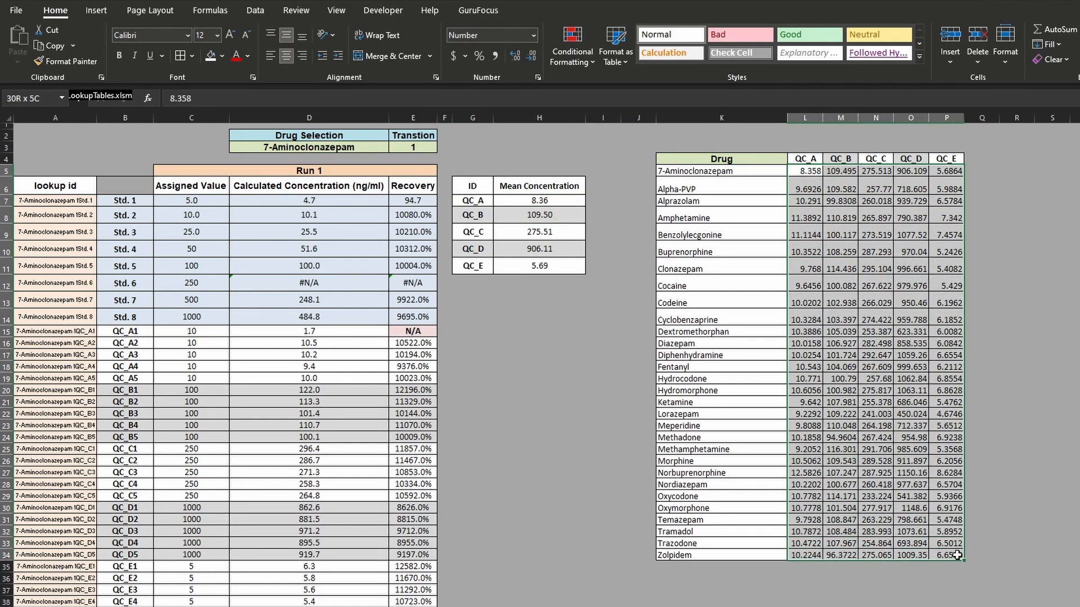
left_click(530, 56)
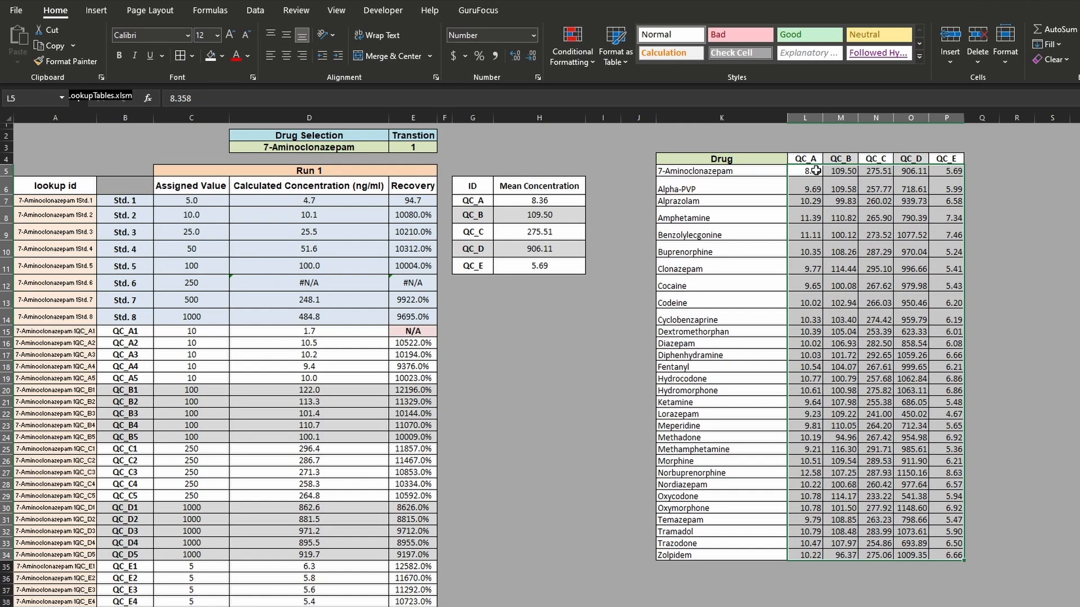
left_click(815, 170)
left_click(846, 172)
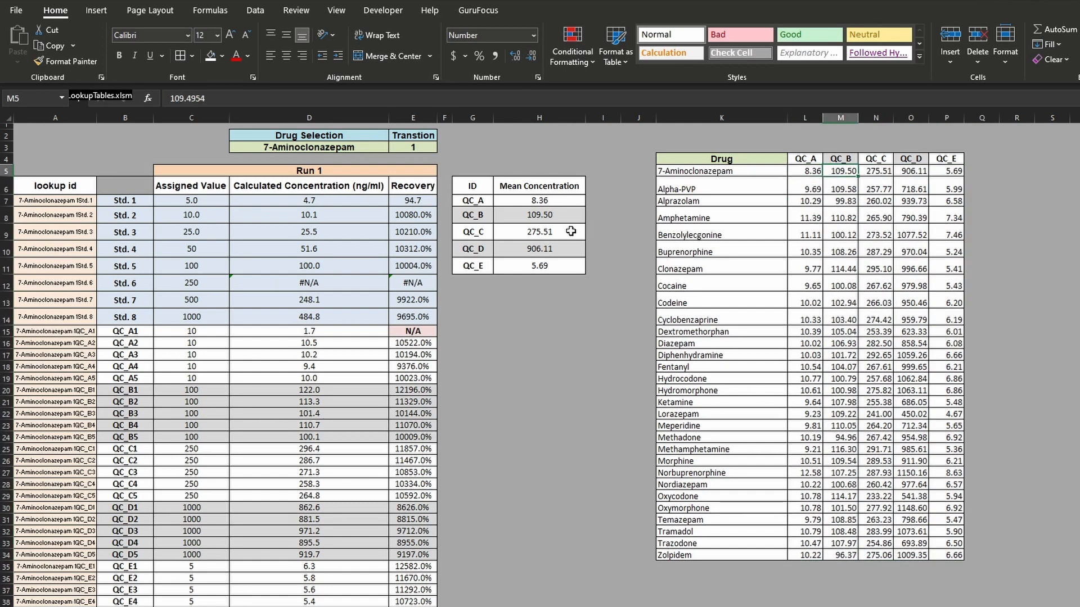
left_click(873, 173)
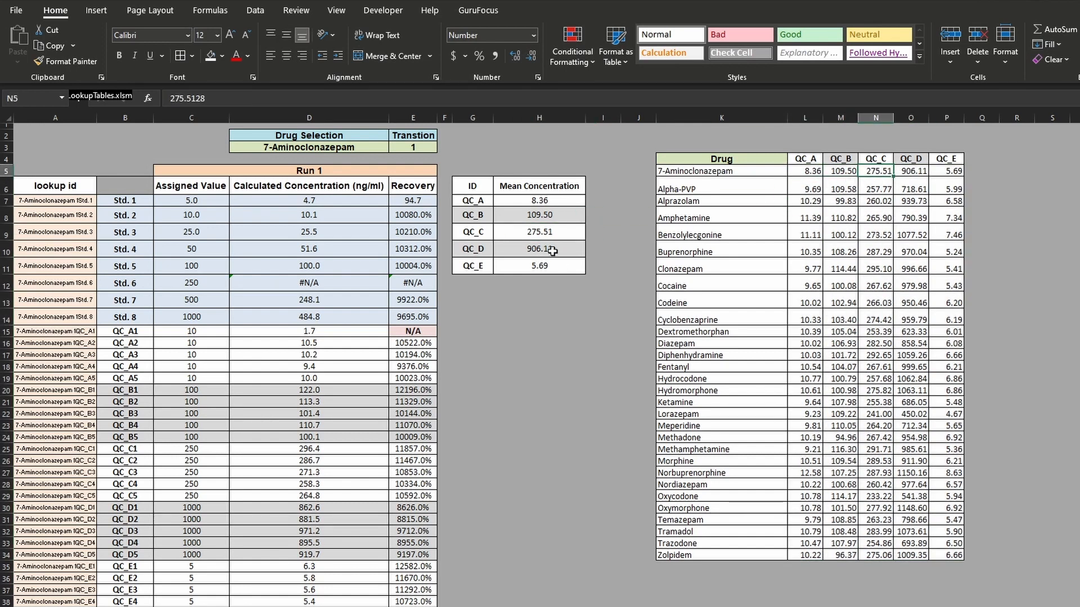
- Choose Zolpidem as the drug in D3 and compare its QC means with the Zolpidem row of the summary table
left_click(386, 147)
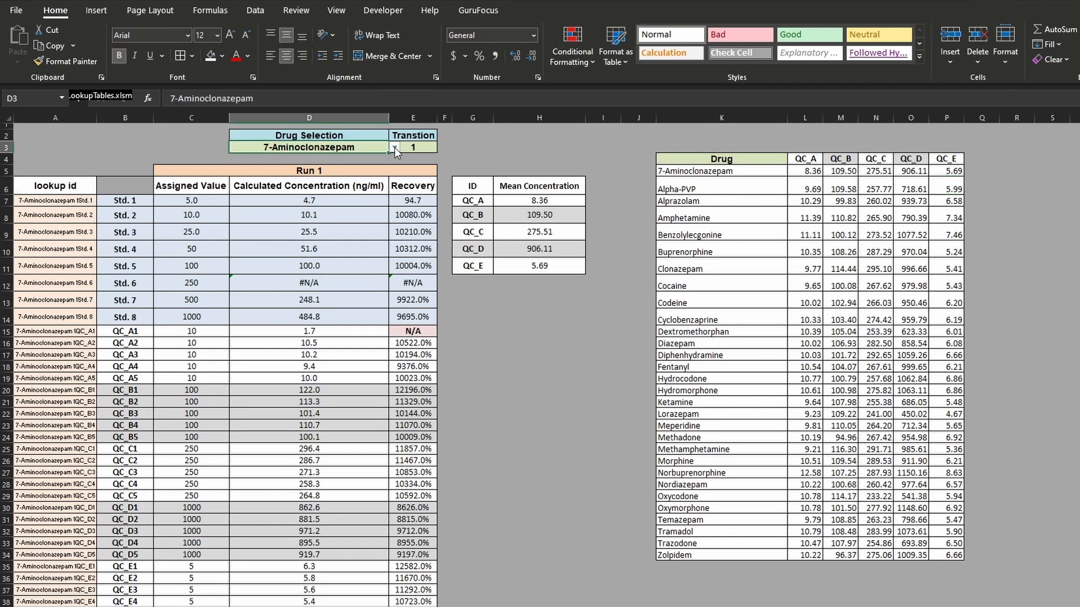
left_click(395, 148)
scroll(393, 180, "down", 9)
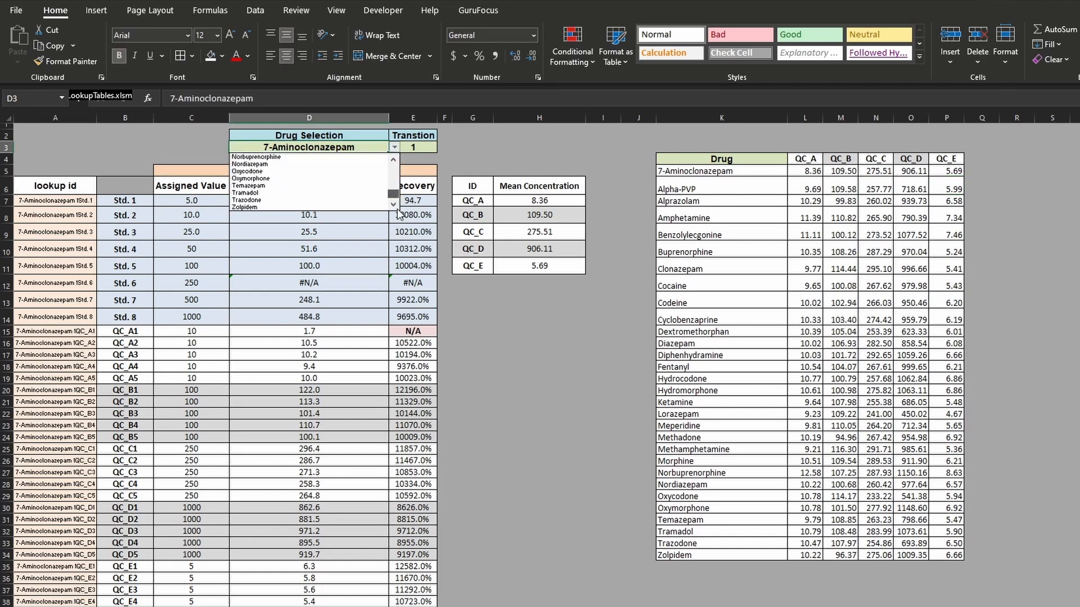
left_click(341, 205)
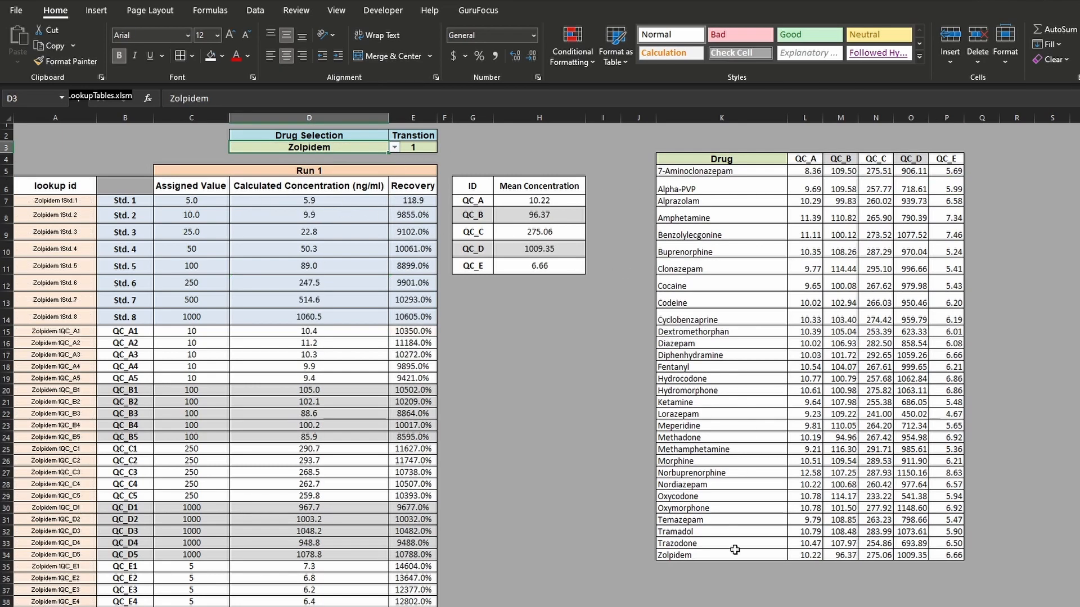
left_click(805, 555)
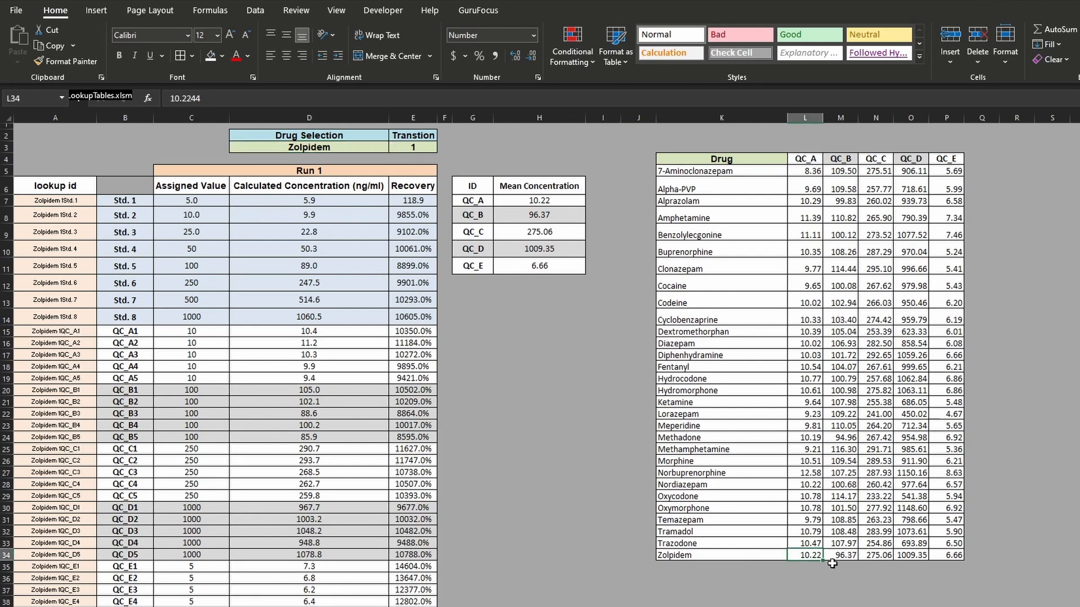
left_click(852, 555)
left_click(885, 555)
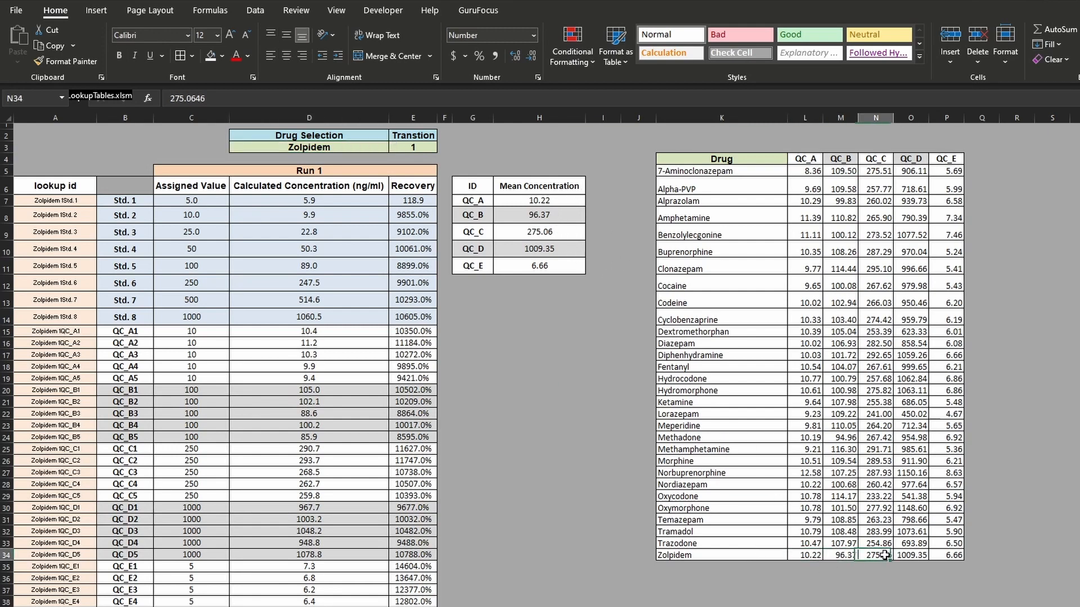
left_click(915, 556)
left_click(779, 403)
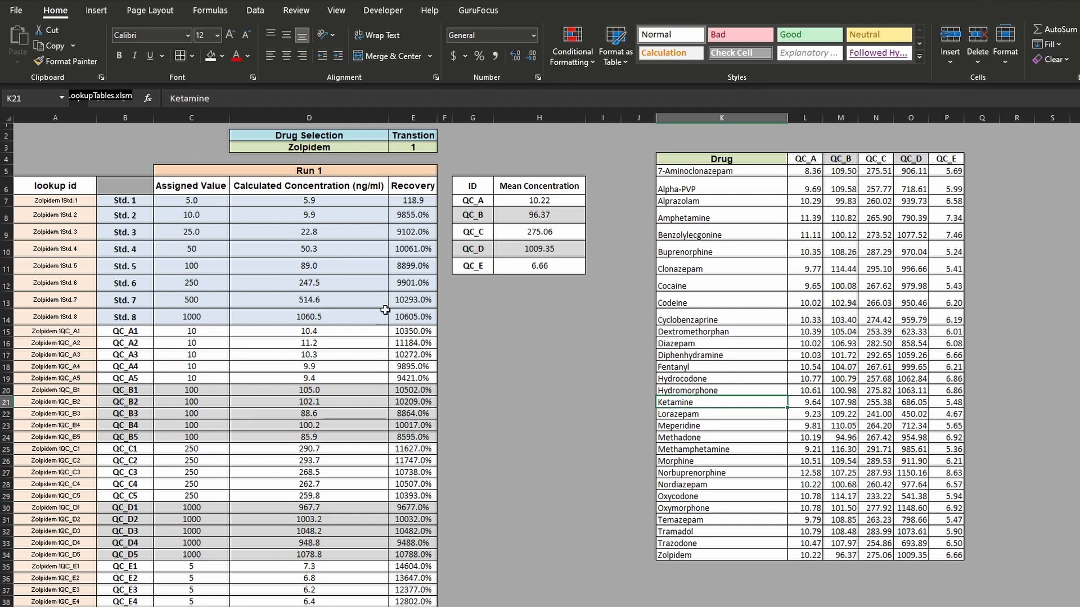
left_click(144, 215)
left_click(135, 449)
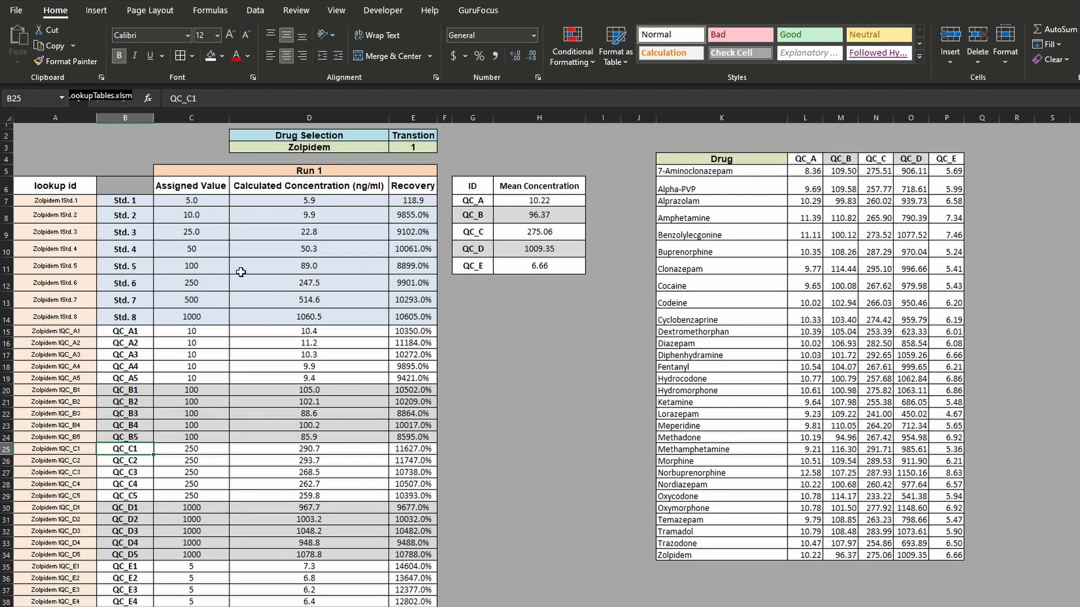
left_click_drag(136, 345, 139, 367)
left_click(188, 333)
left_click(304, 365)
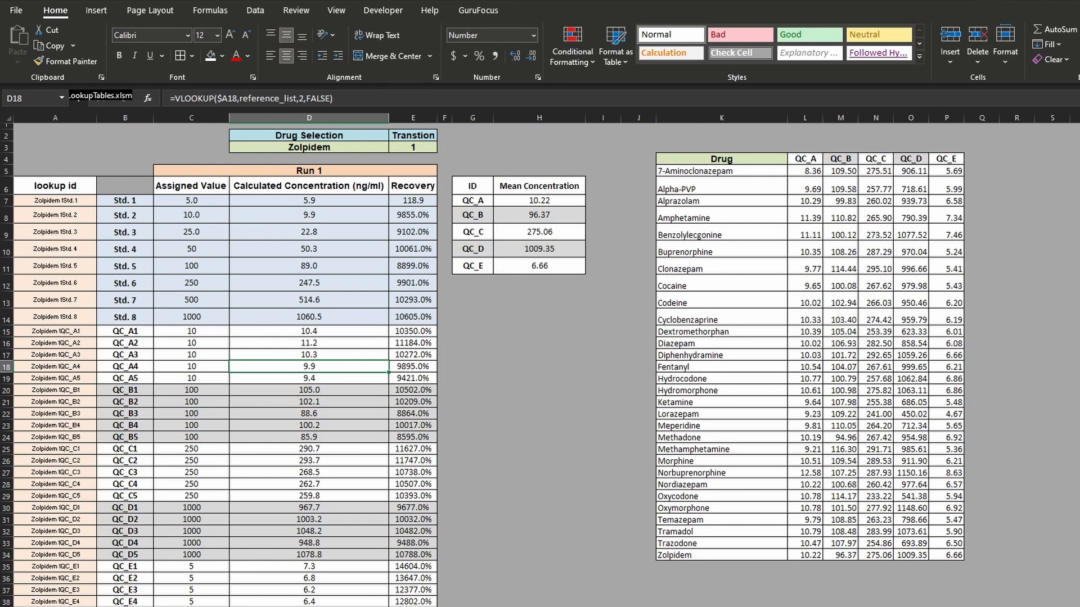
left_click(475, 509)
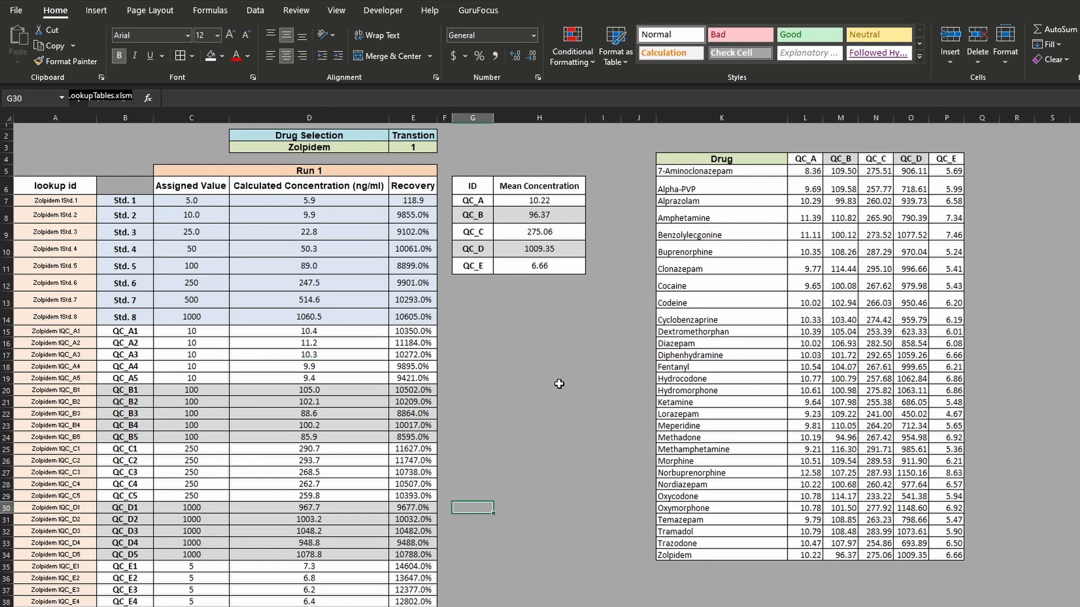
- Select the drug results range K5:P34 and review the QC means listed for all drugs
left_click_drag(726, 168, 942, 555)
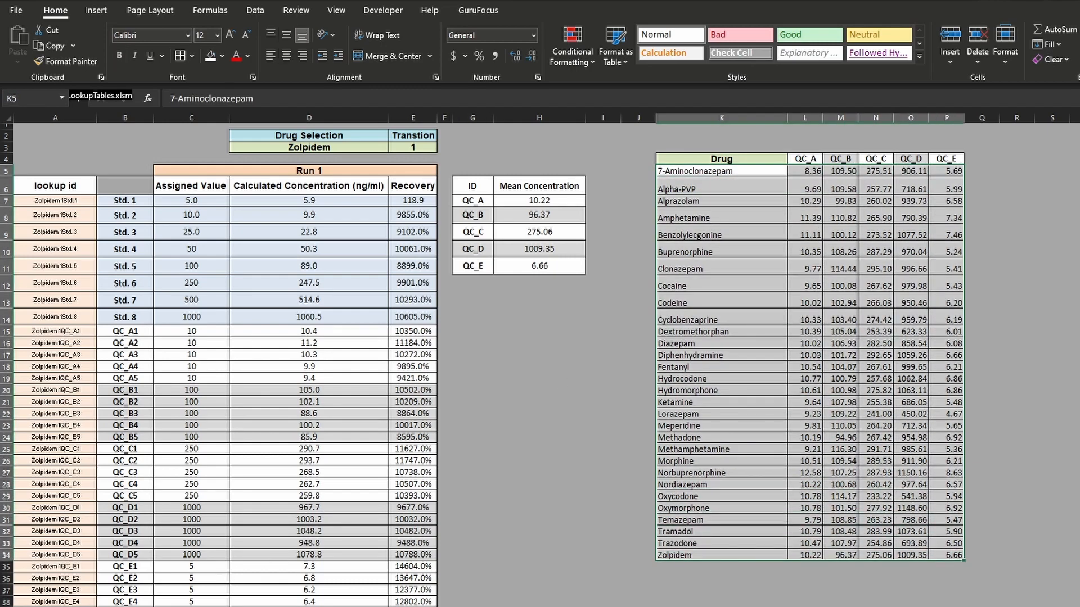
key("ctrl+Page_Down")
key("ctrl+Page_Down")
left_click_drag(383, 164, 615, 329)
key("ctrl+Page_Up")
key("ctrl+Page_Up")
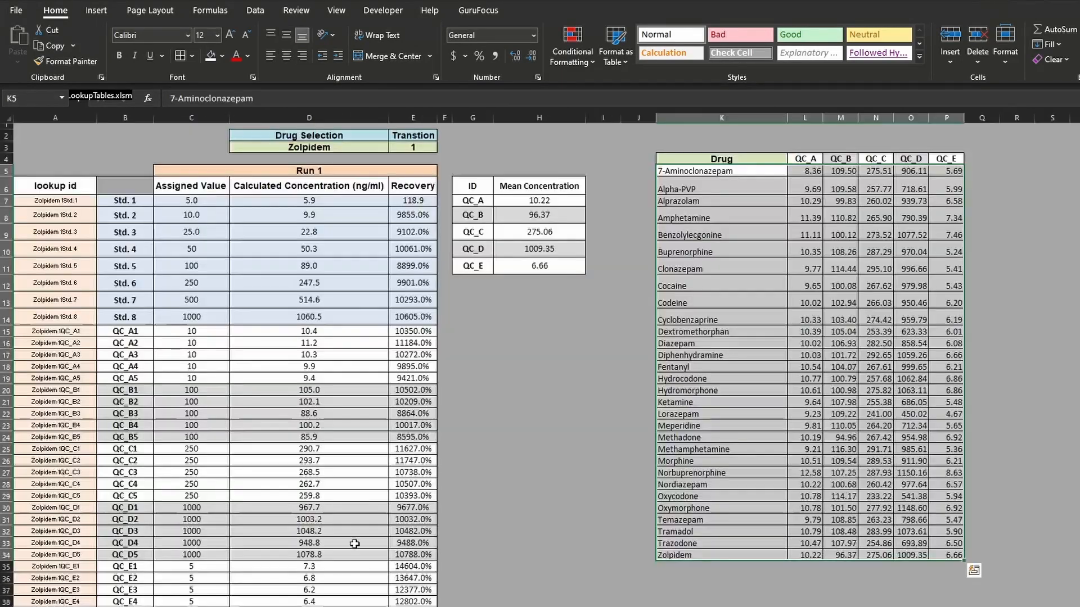
left_click(515, 381)
- Choose Buprenorphine as the drug in D3 and compare its QC means with the Buprenorphine row of the results table
left_click(369, 147)
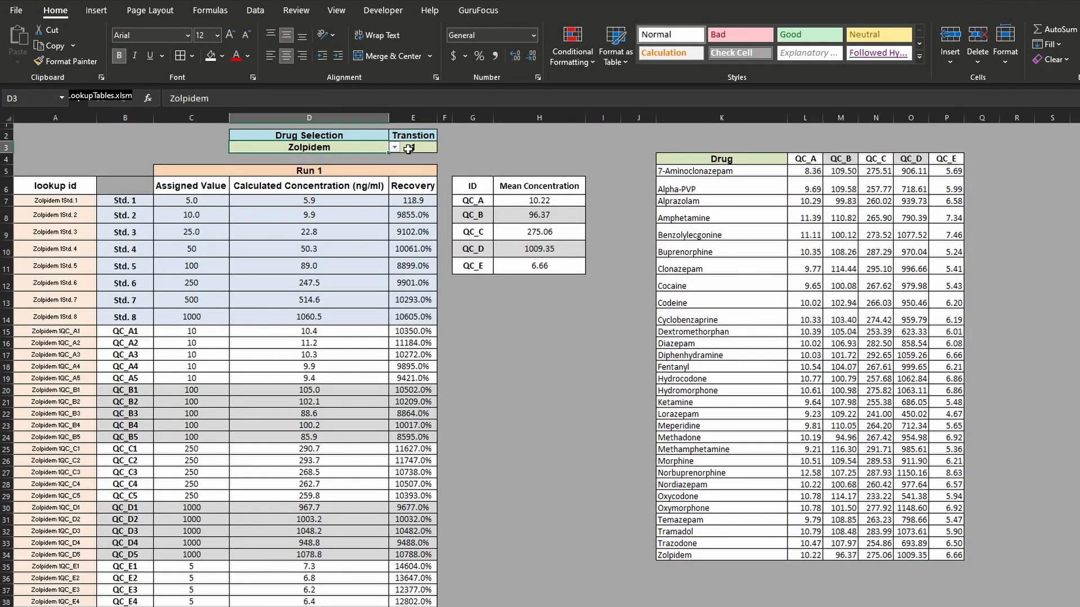
left_click(395, 148)
scroll(394, 191, "up", 6)
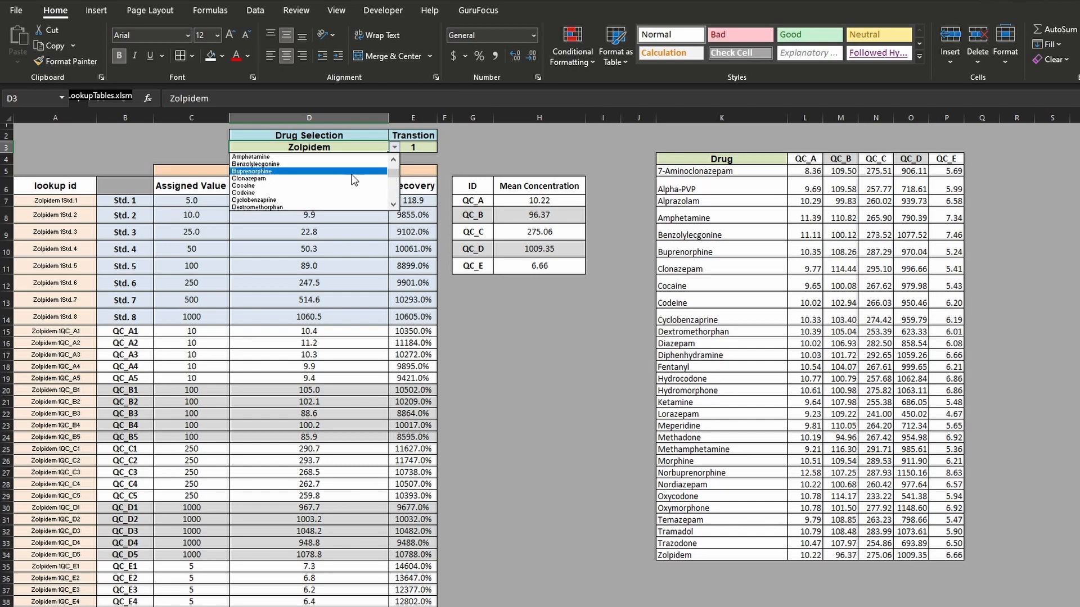
left_click(325, 176)
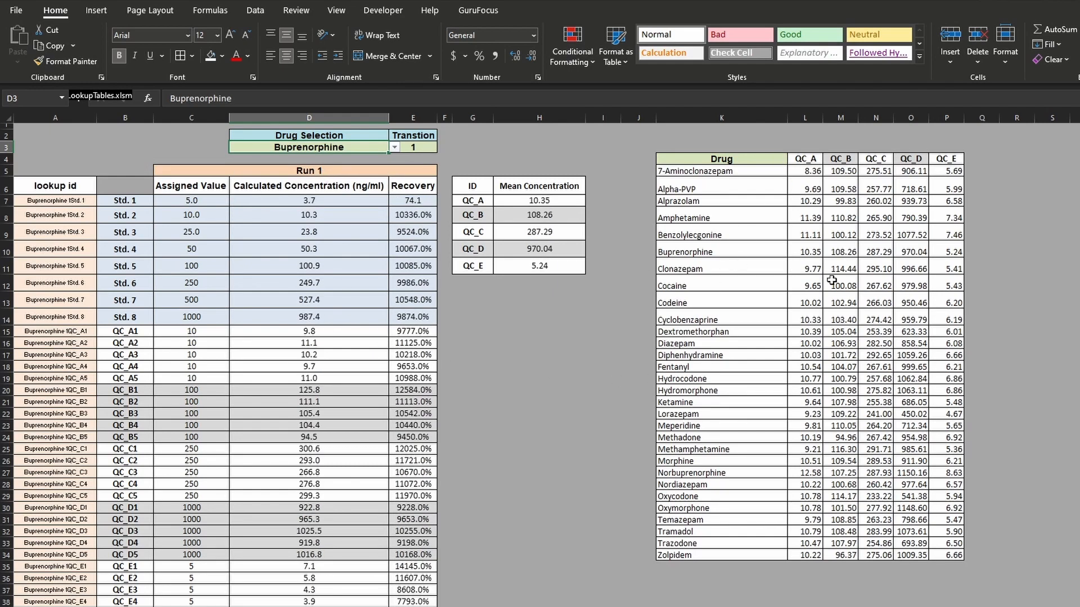
left_click(721, 402)
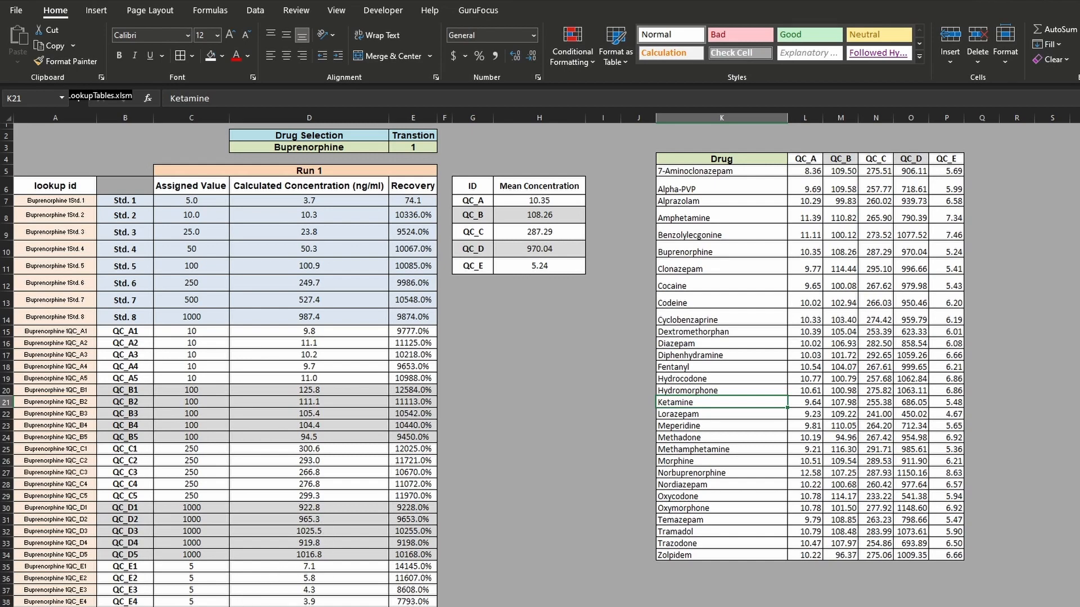
- Examine the raw data sheet, including the Height column and columns E to Q from Index to Calculated Concentration
key("ctrl+Page_Down")
left_click(730, 224)
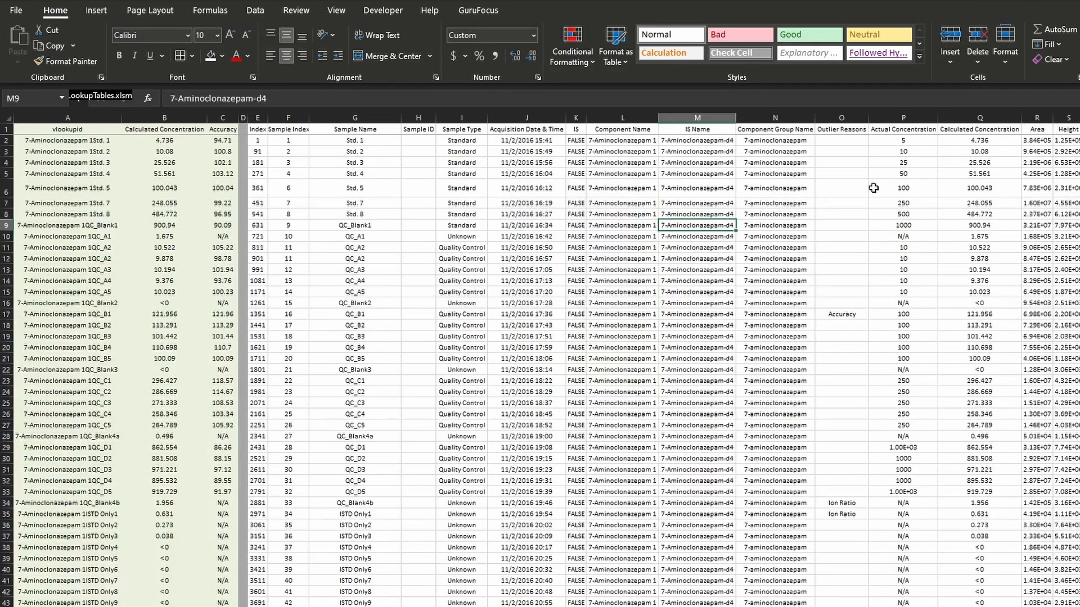
left_click_drag(895, 175, 1049, 177)
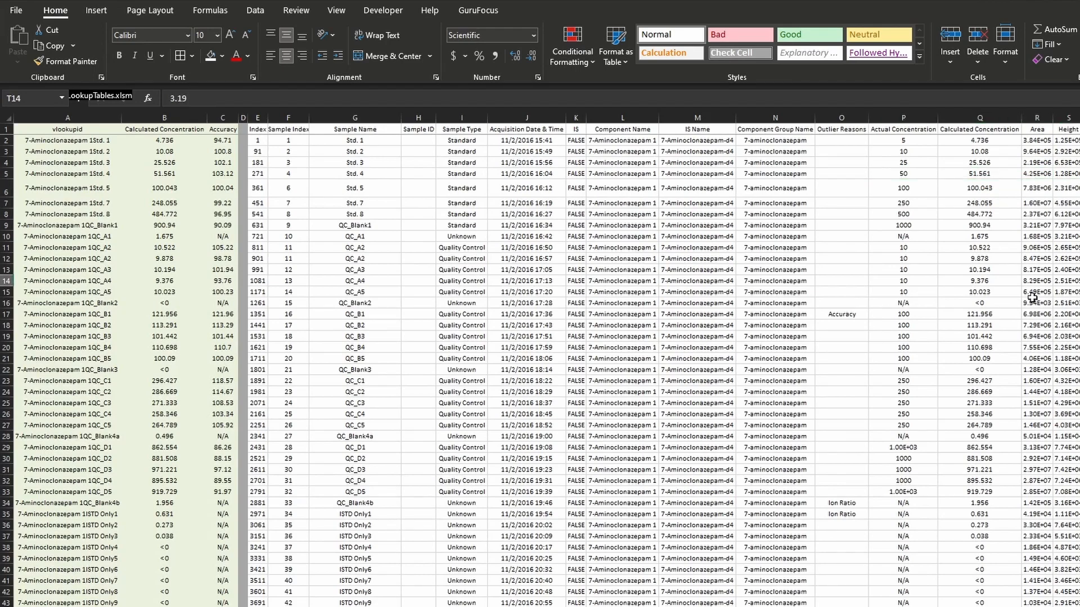
left_click(986, 260)
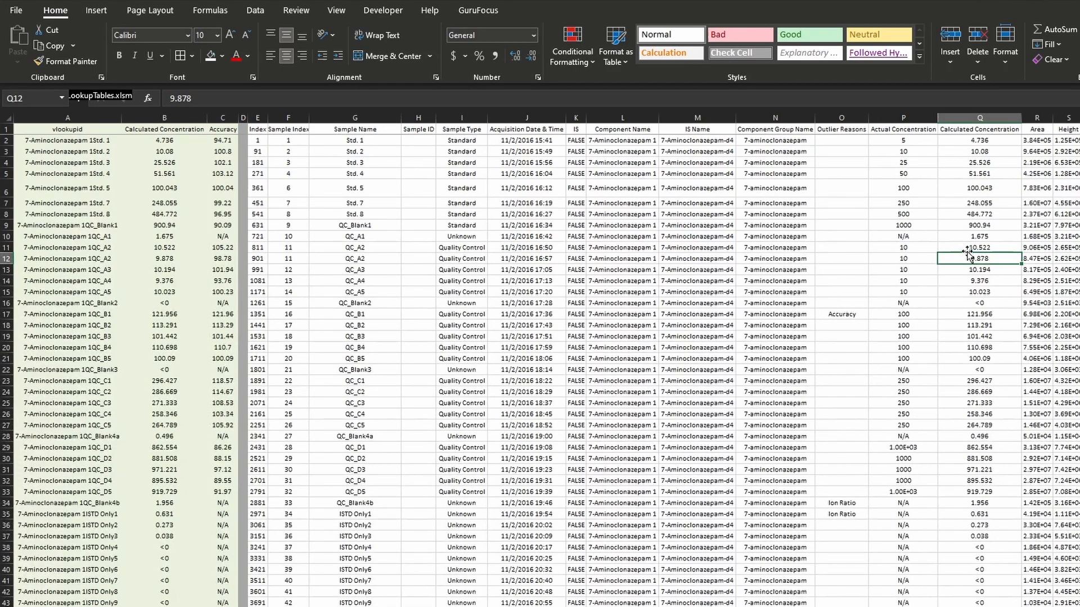
left_click_drag(1077, 191, 1079, 237)
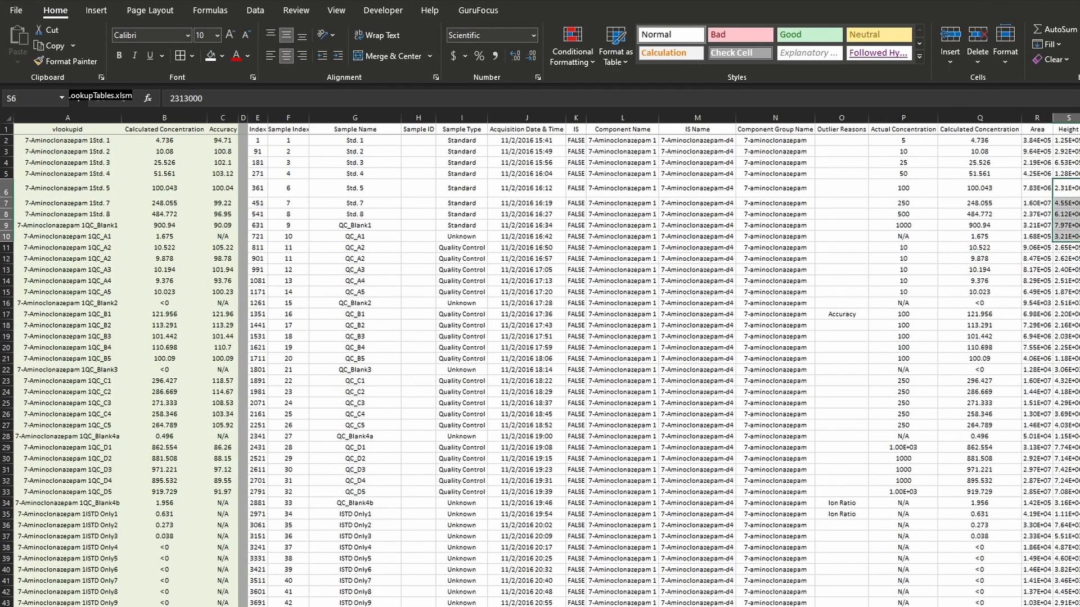
left_click(1079, 325)
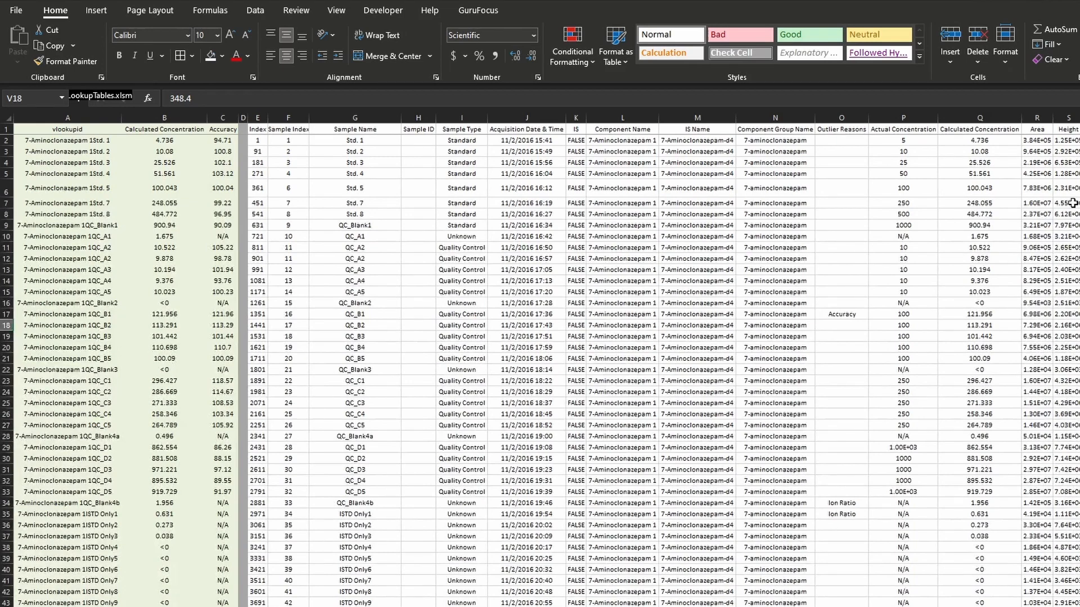
left_click_drag(1061, 160, 1072, 460)
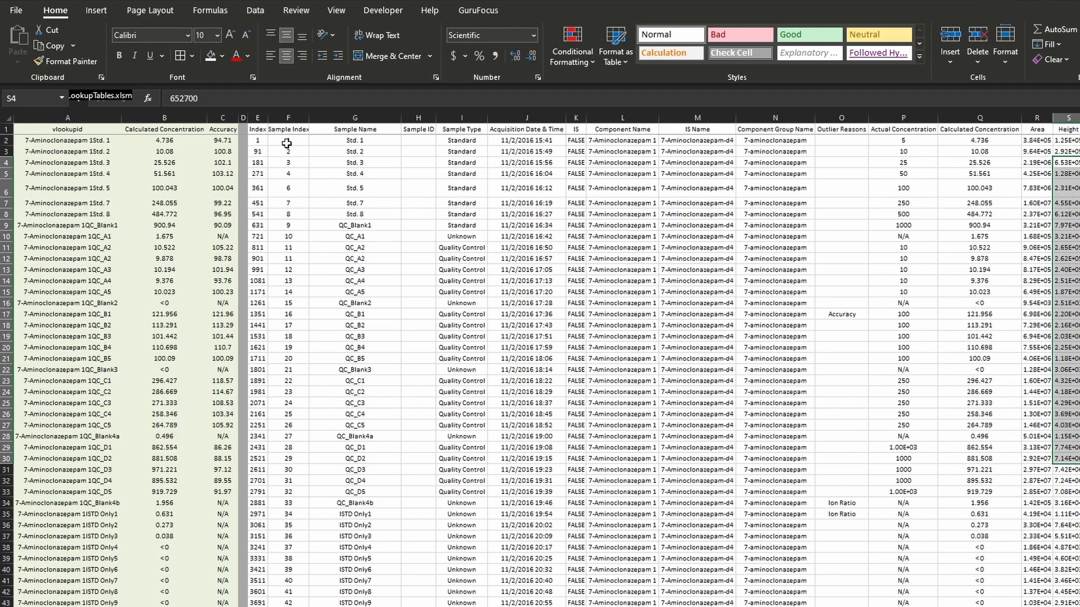
left_click(263, 119)
left_click_drag(264, 120, 940, 366)
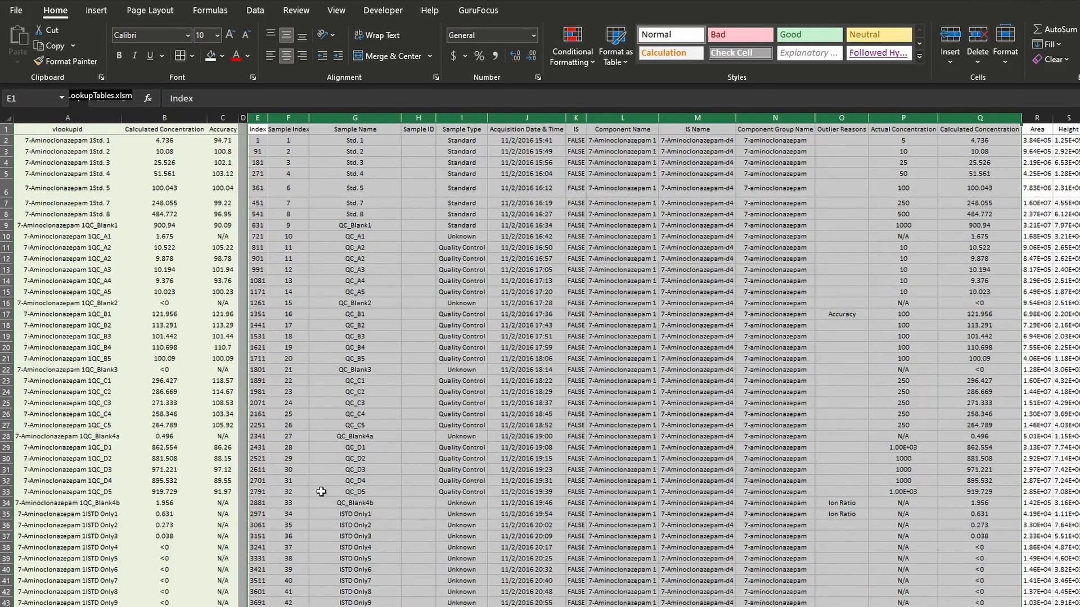
- Check the drug list in A1:A30 on its sheet and return to the sheet with the drug selection and results table
left_click(315, 606)
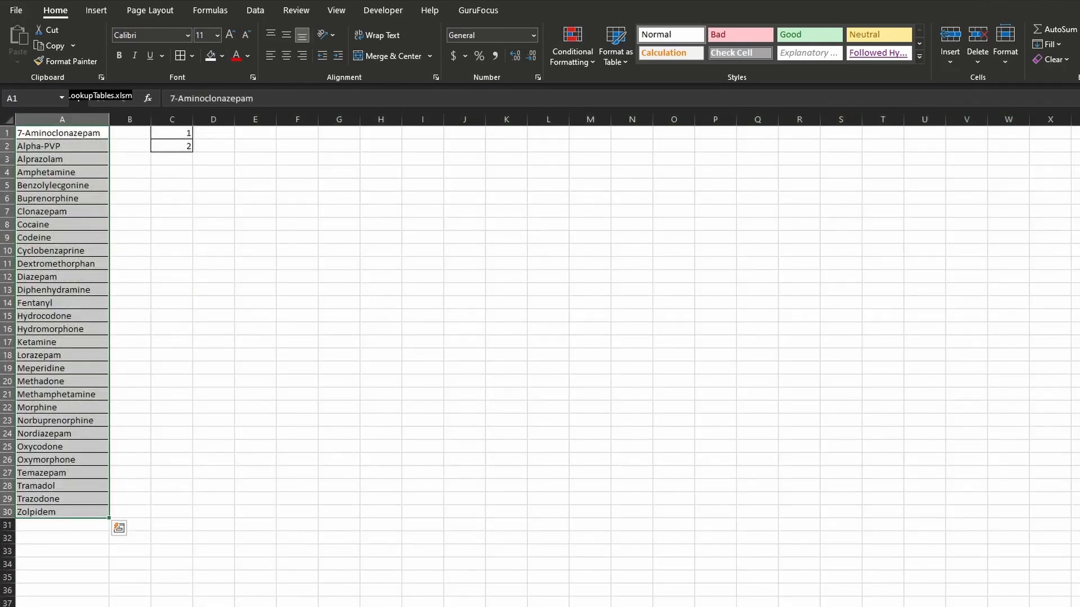
left_click(332, 606)
left_click(274, 194)
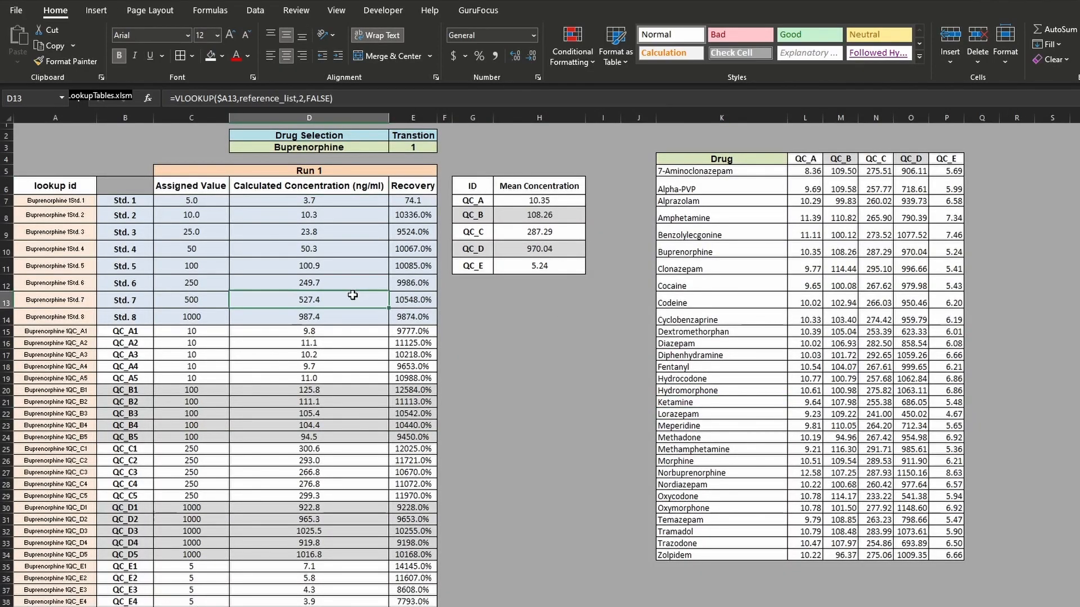
left_click(577, 388)
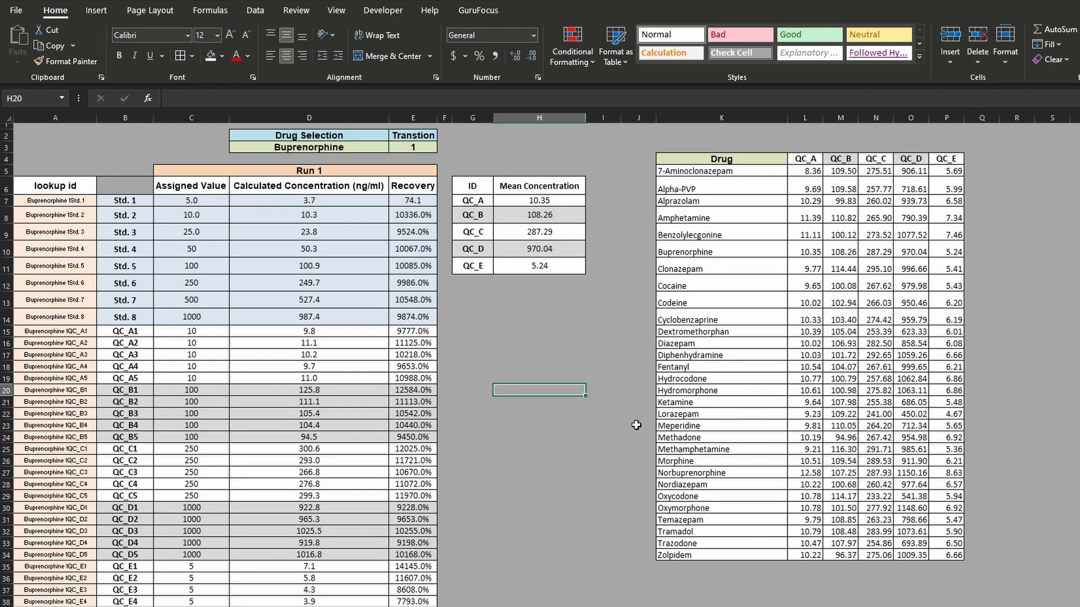
left_click(611, 288)
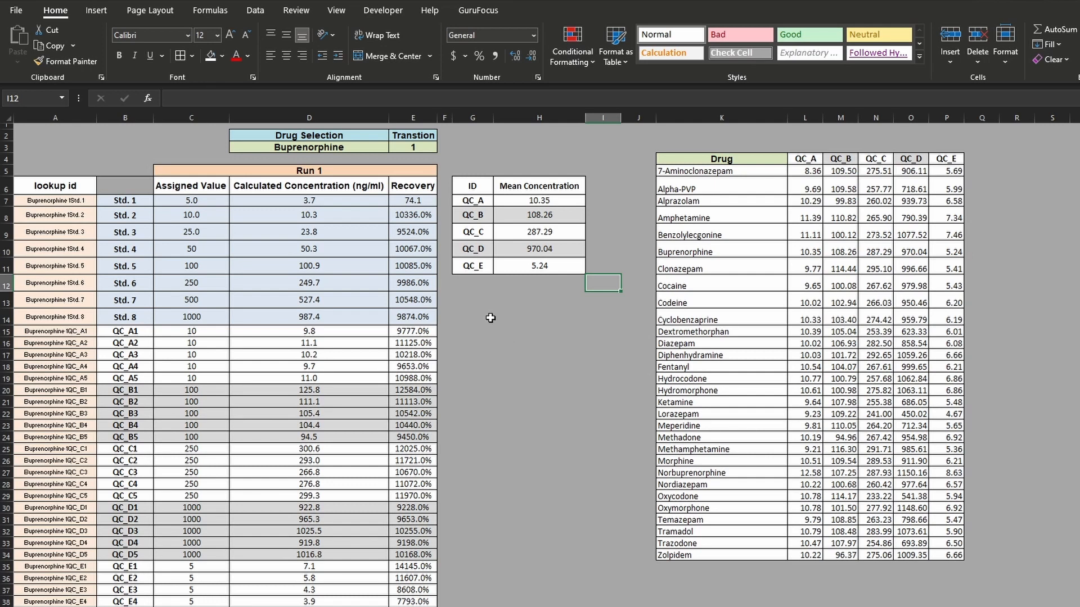
left_click(572, 355)
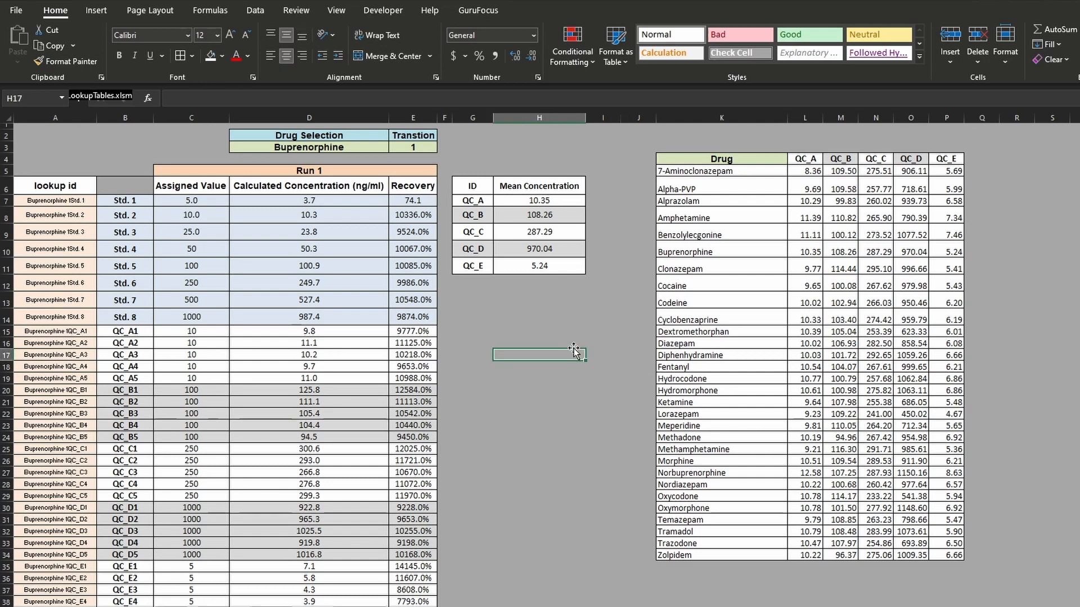